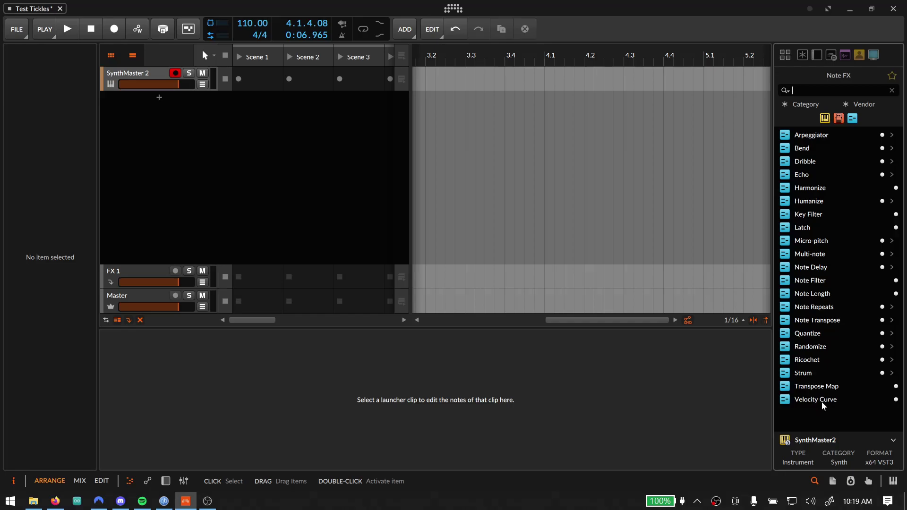
Place Multi-note followed by a Key Filter set to Mixolydian ahead of the instrument on the SynthMaster 2 track
left_click_drag(809, 217, 163, 74)
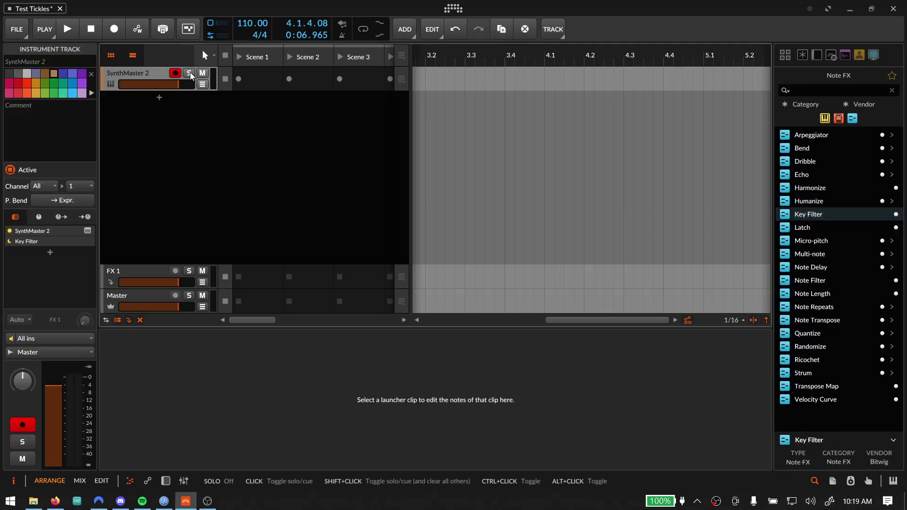
double_click(150, 72)
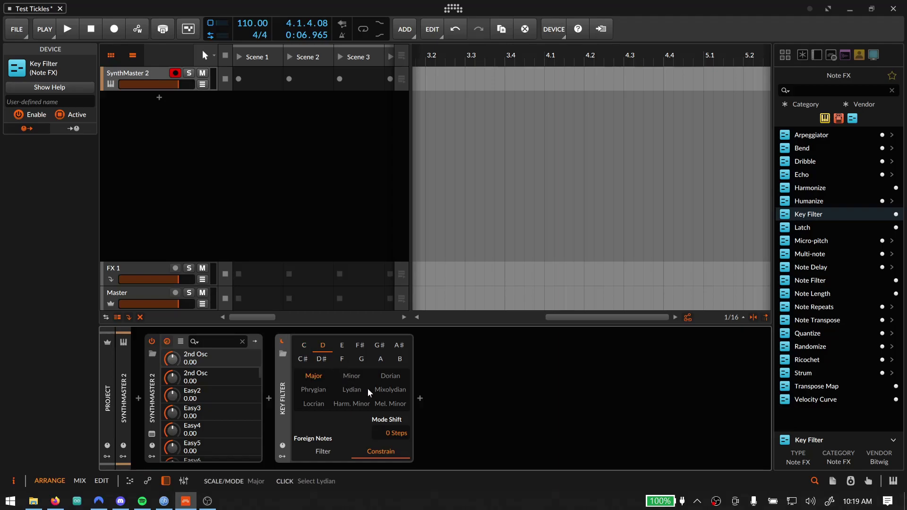
left_click_drag(283, 399, 138, 398)
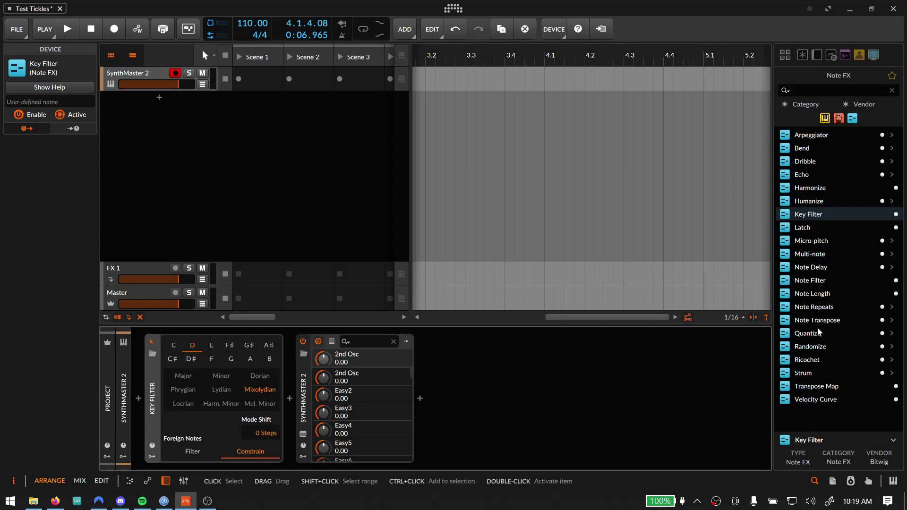
left_click_drag(817, 256, 141, 385)
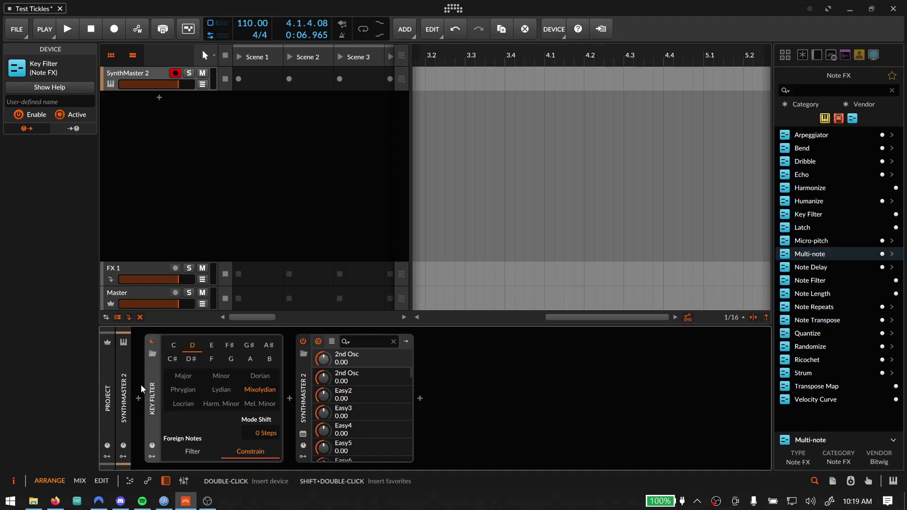
left_click(139, 396)
Create a Scene 1 clip on the SynthMaster 2 track and draw an A2 note at its start, extended to length 0.3.1.00
left_click(260, 79)
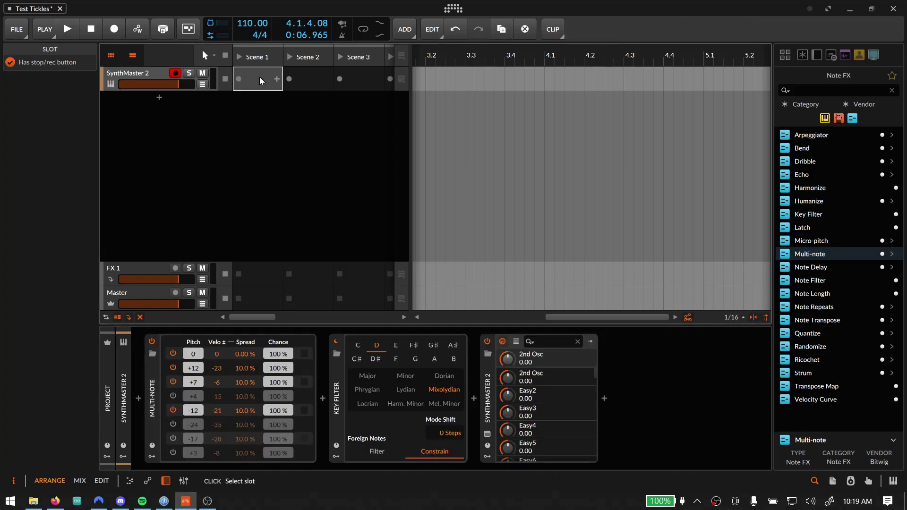
double_click(260, 80)
double_click(259, 81)
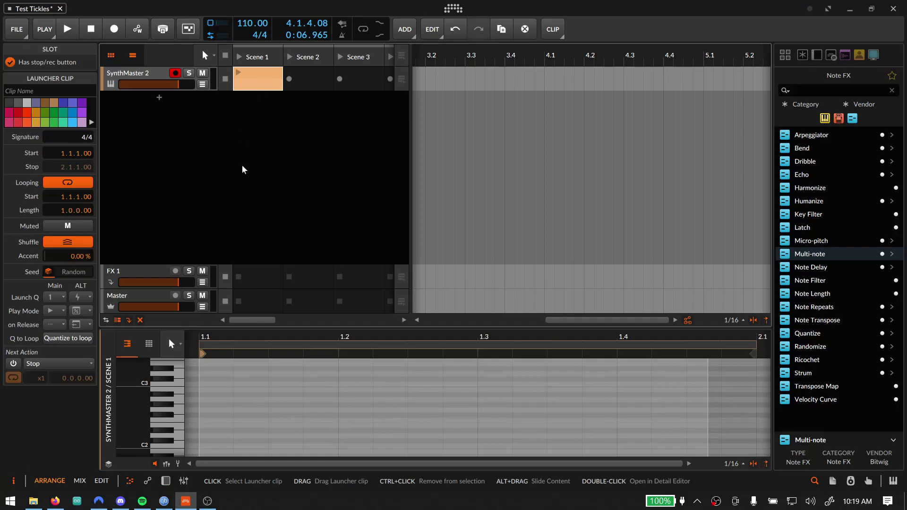
double_click(204, 399)
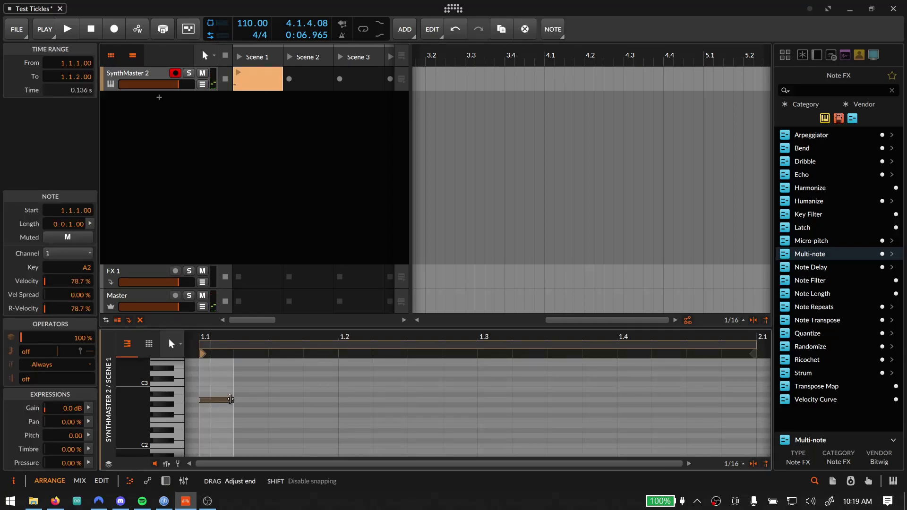
left_click_drag(230, 400, 652, 400)
Reset the SynthMaster 2 plug-in to its Init Preset and close its window
key("d")
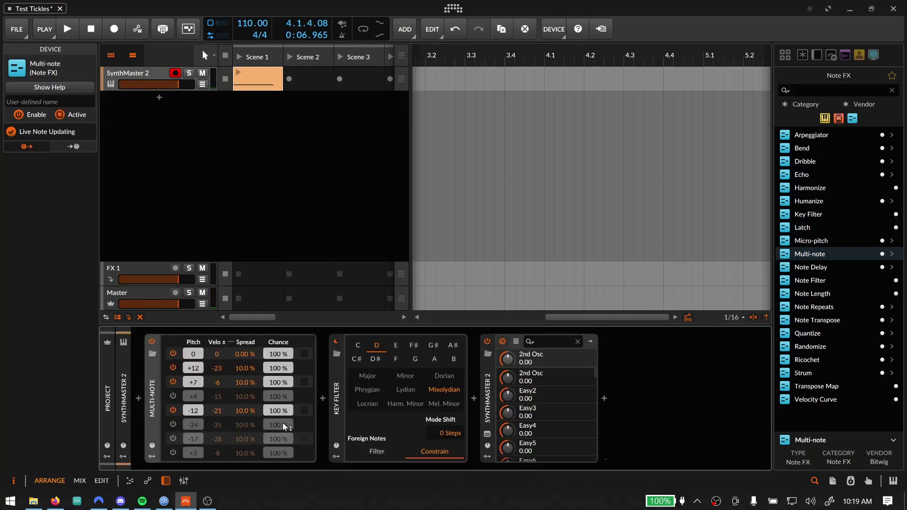
left_click(486, 434)
left_click(223, 29)
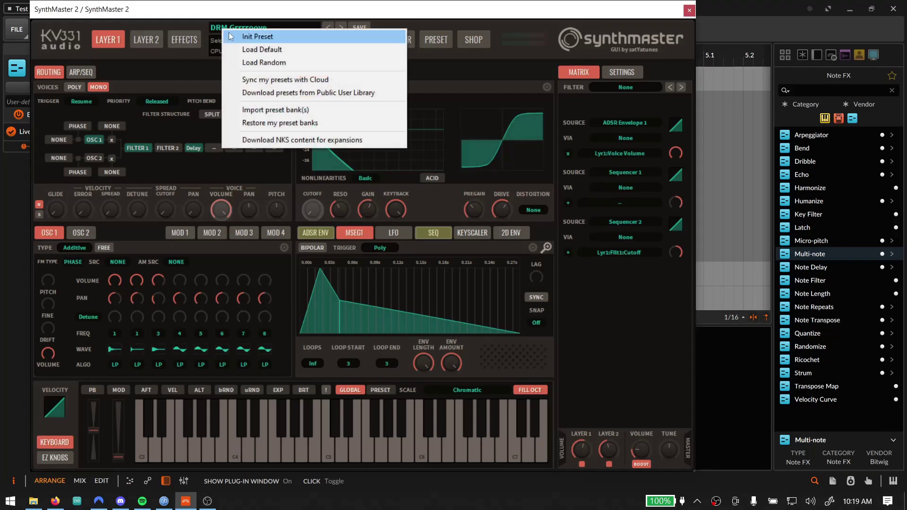
left_click(255, 36)
left_click(689, 9)
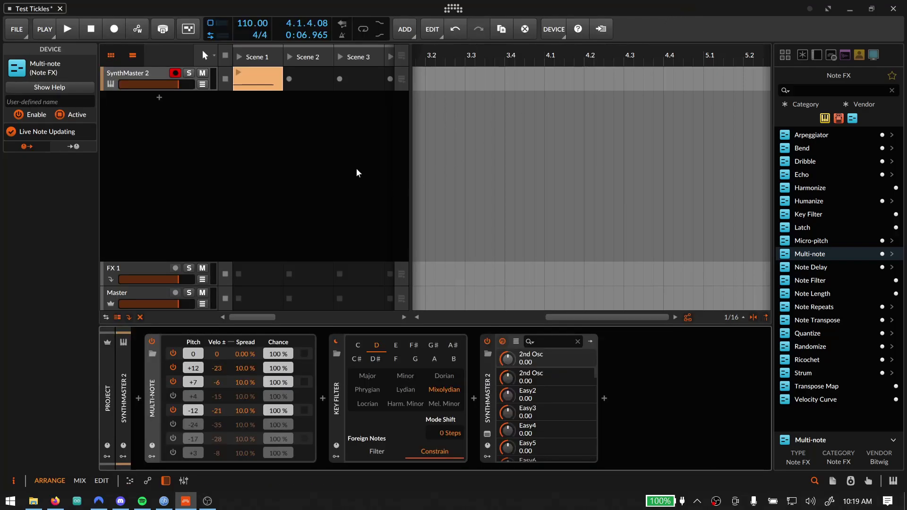
Play the project briefly and transpose the clip's note down to D#2
key("space")
key("e")
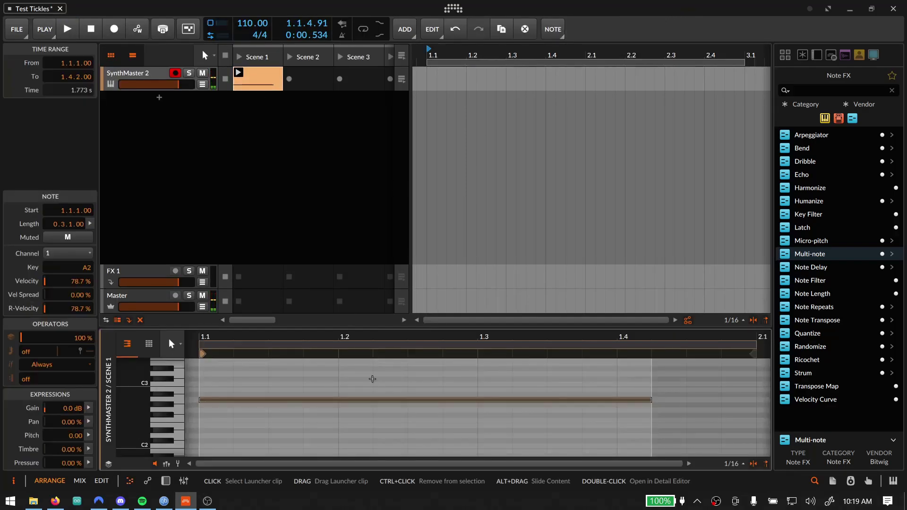
left_click_drag(366, 401, 362, 435)
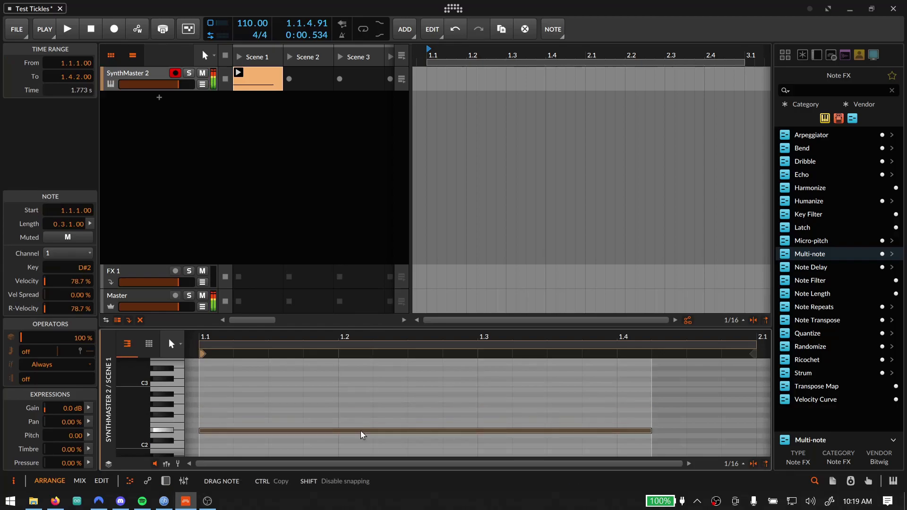
Set the clip's loop to start at 1.1.3.48 with a length of 0.0.3.40 and audition it
left_click(510, 338)
left_click_drag(510, 337, 340, 352)
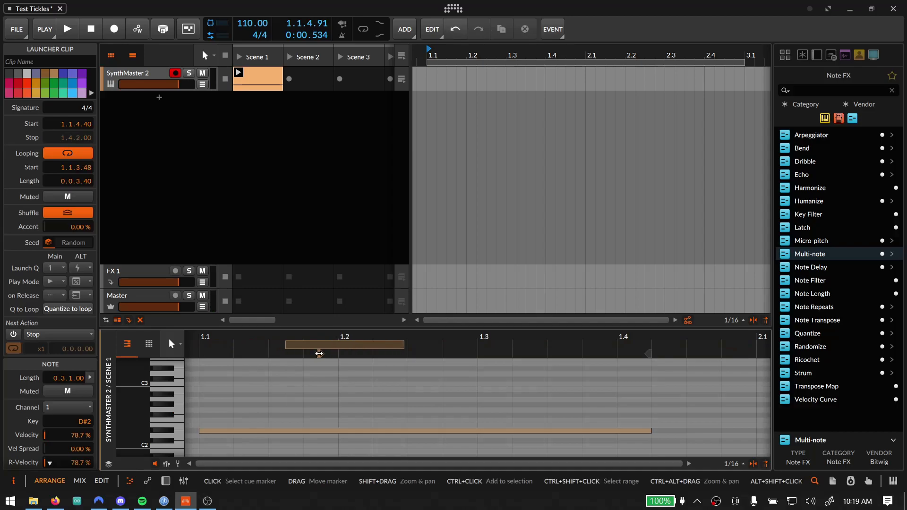
key("space")
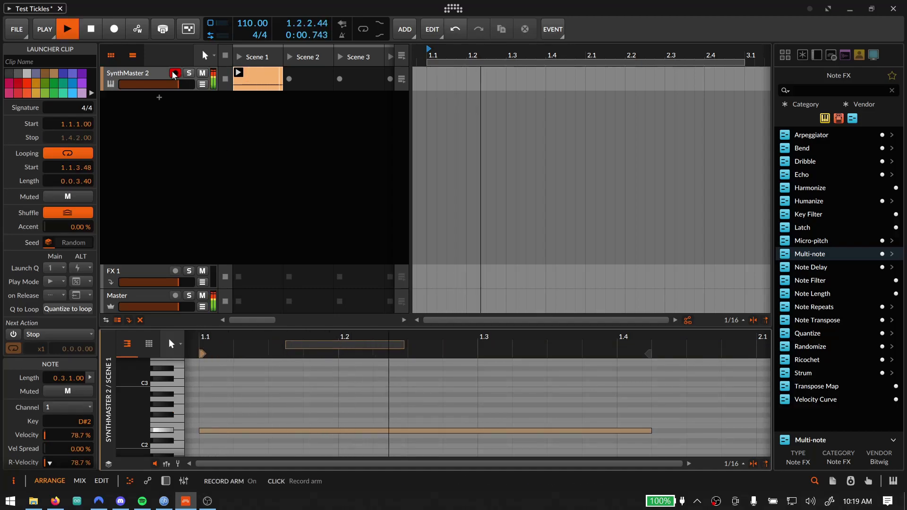
key("space")
Enable Multi-note's fourth note and set the pitch offsets of notes 1 to 4 to -5, +18, +5 and 0 during playback
double_click(140, 80)
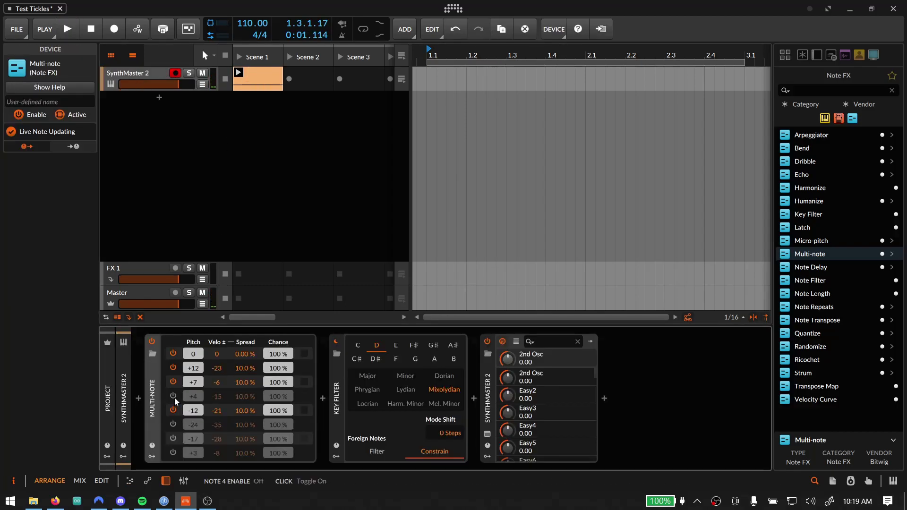
double_click(194, 397)
key("space")
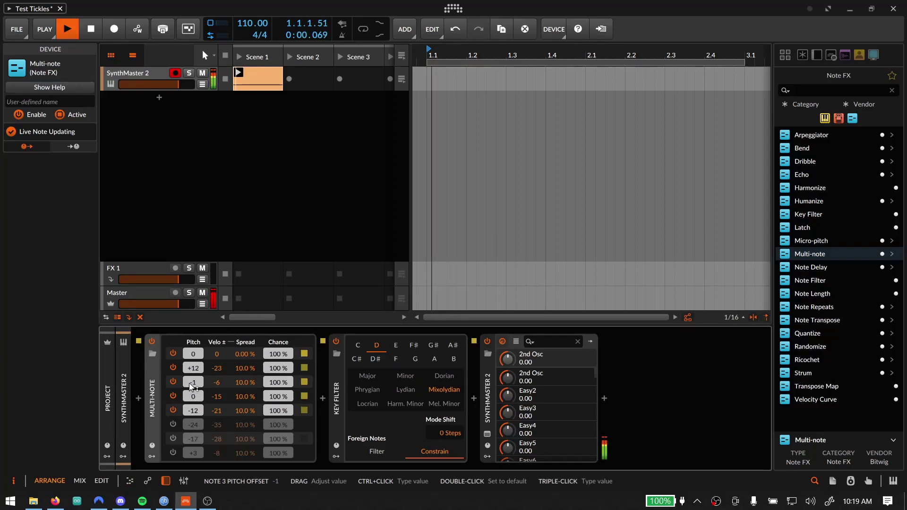
mouse_move(193, 381)
left_mouse_down()
mouse_move(196, 359)
mouse_move(196, 373)
left_mouse_up()
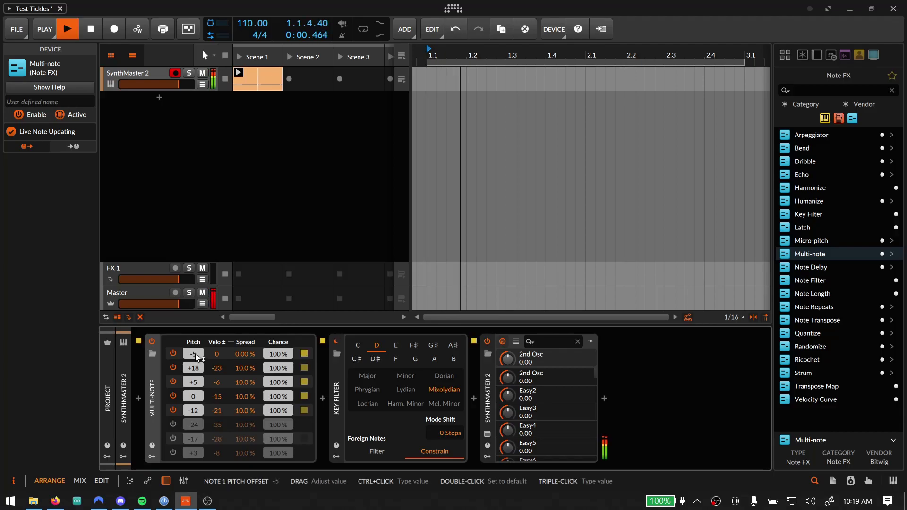
Set SynthMaster 2's oscillator 1 to 3 voices and lower the synth's master volume
left_click(487, 434)
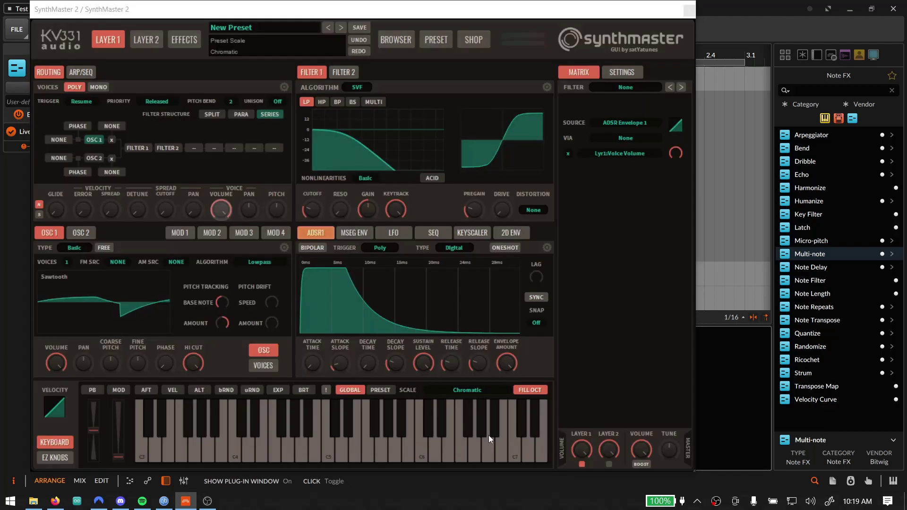
left_click(67, 262)
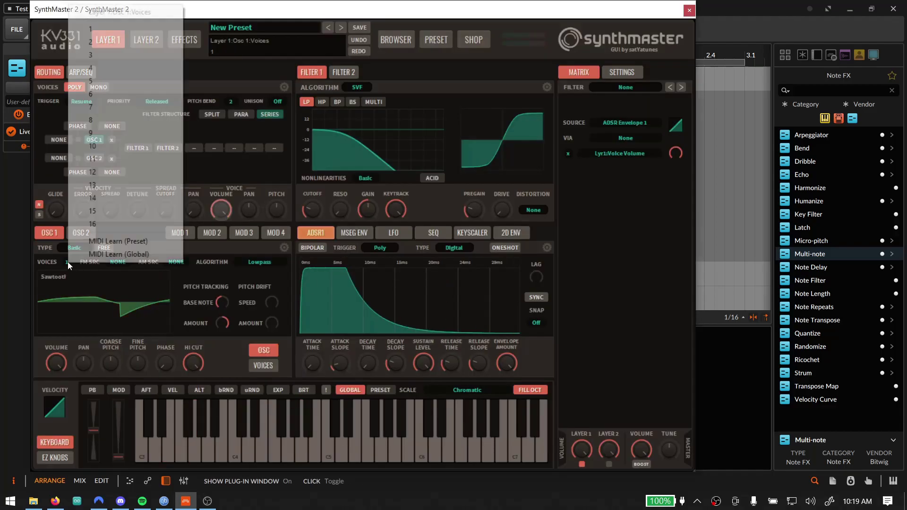
left_click(141, 55)
left_click(639, 453)
key("space")
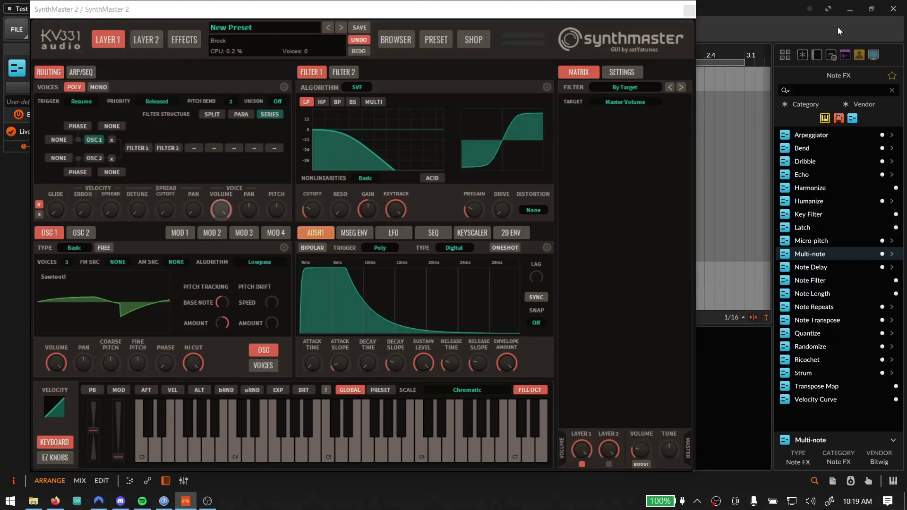
Adjust oscillator 1's detune spread and set the synth's master volume to 16
left_click_drag(635, 456, 641, 443)
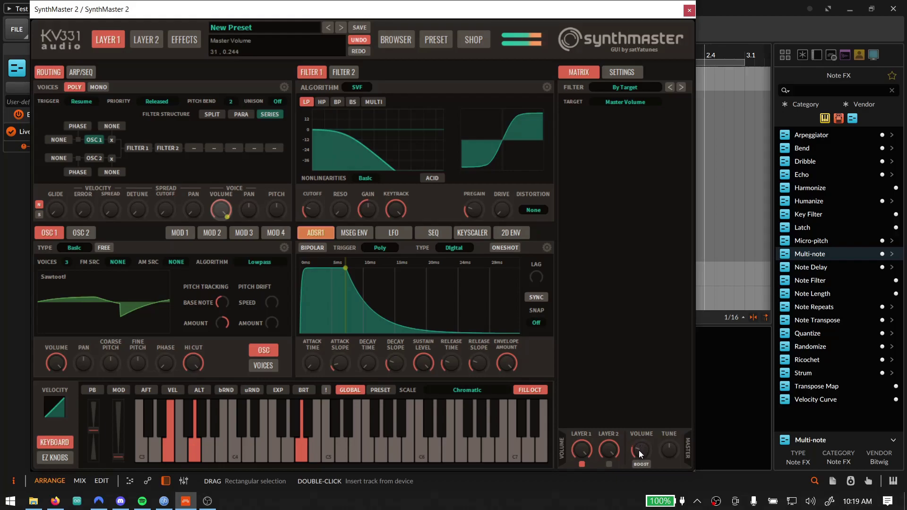
left_click(263, 367)
left_click_drag(118, 357, 98, 367)
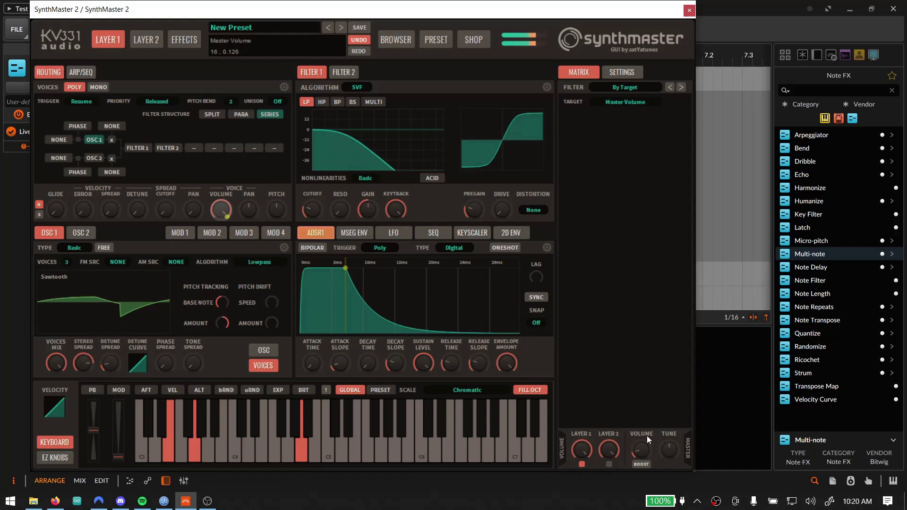
Stop playback, enable Filter 1 in the Layer 1 routing, and restart playback
left_click(850, 24)
key("space")
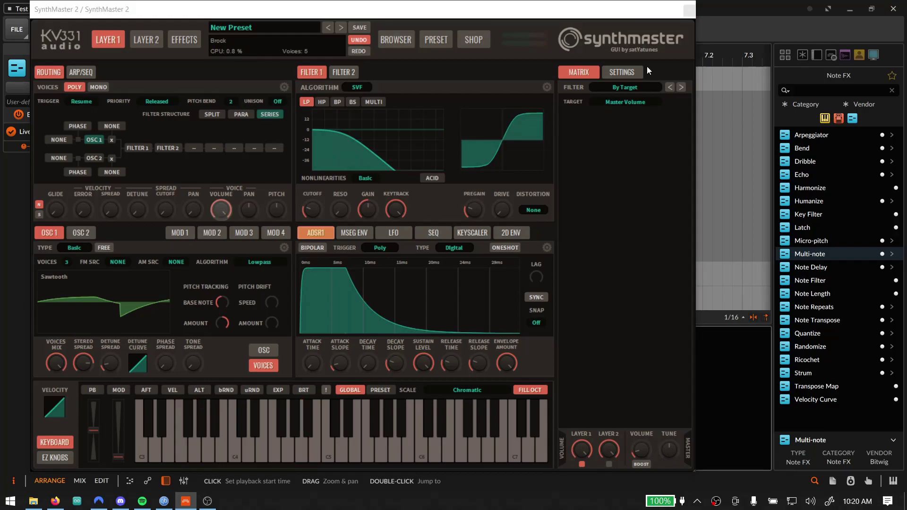
left_click(139, 148)
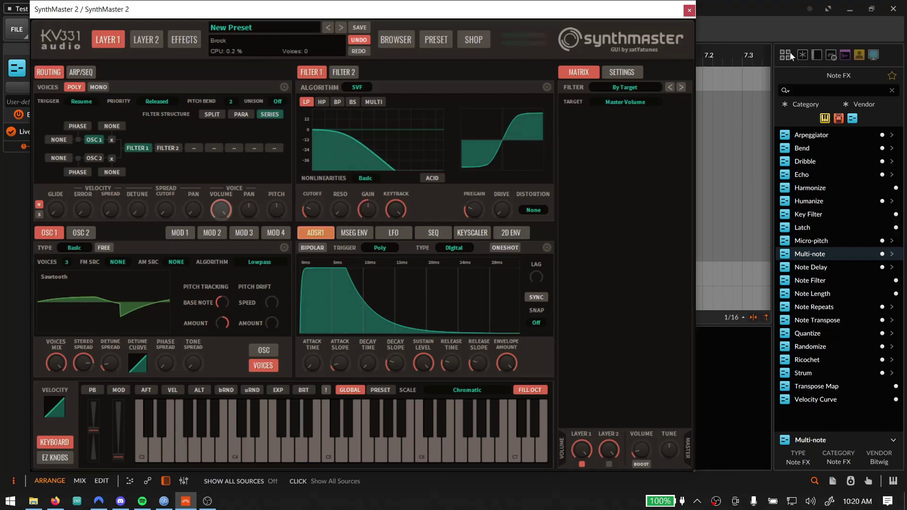
key("space")
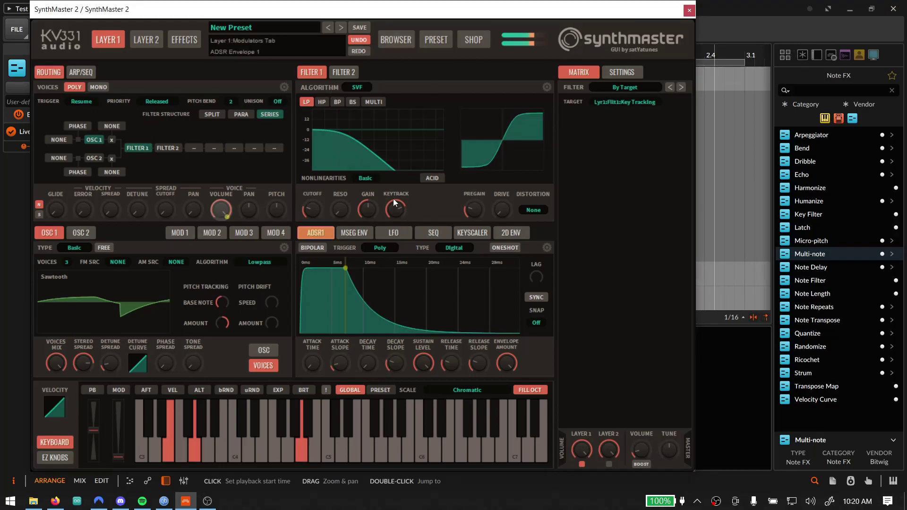
Switch LFO 1 to dual mode and set its first wave to the Doepfer waveform Fr4 - Doepfer Moduler 5
left_click(427, 237)
left_click(401, 236)
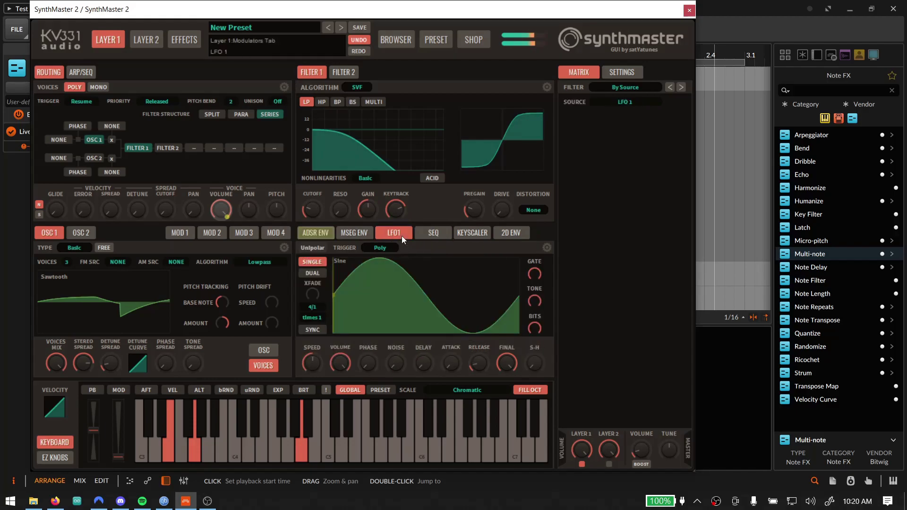
left_click(312, 274)
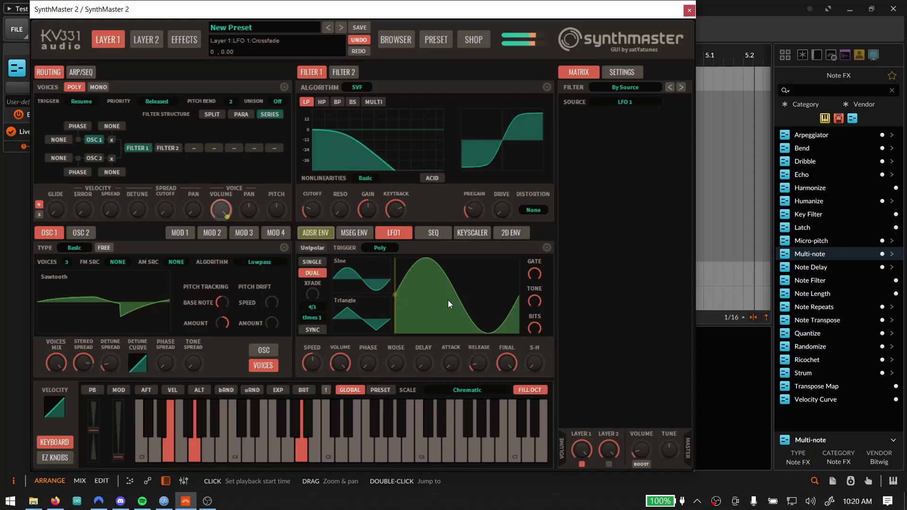
left_click(370, 278)
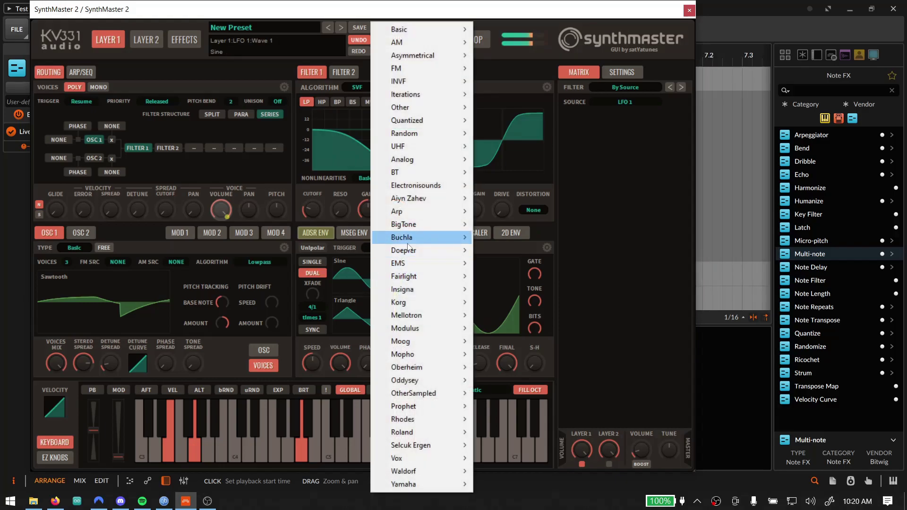
mouse_move(408, 254)
left_click(492, 257)
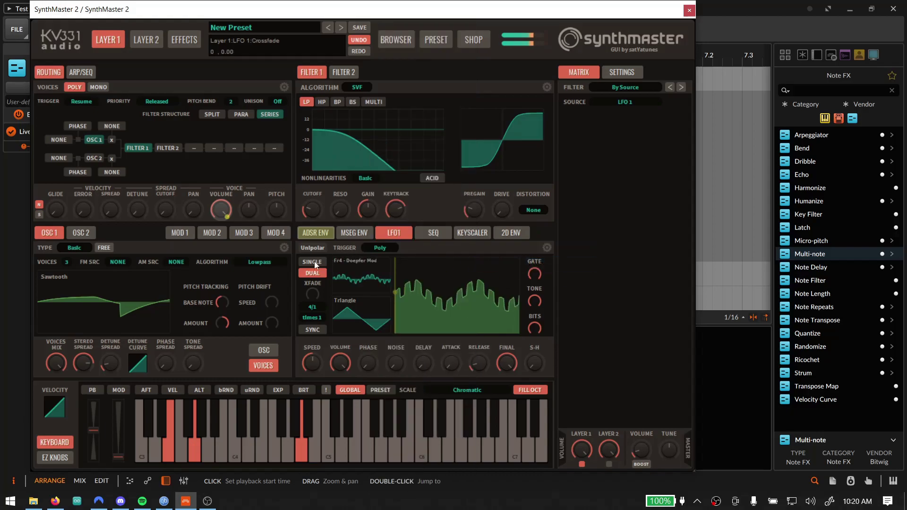
Assign LFO 1 to modulate Filter 1's cutoff and set the modulation amount to about 90.5
left_click_drag(389, 238, 316, 212)
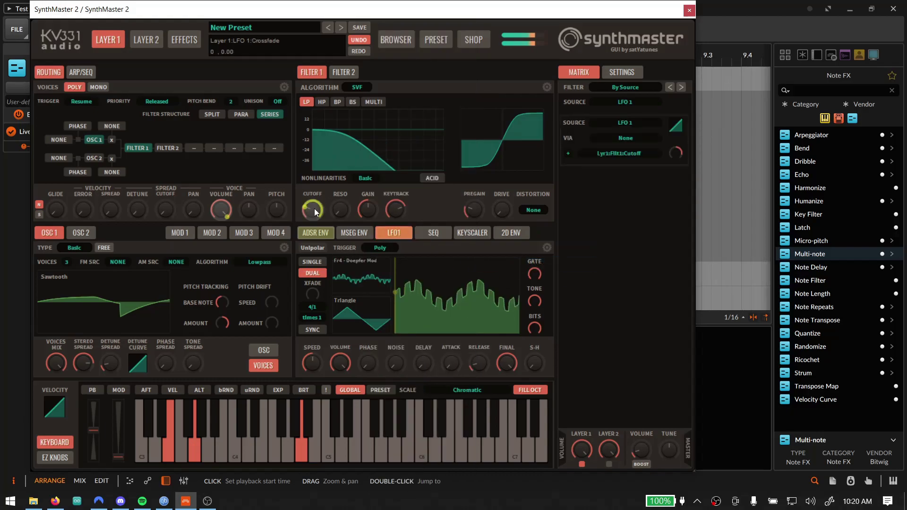
left_click(313, 208)
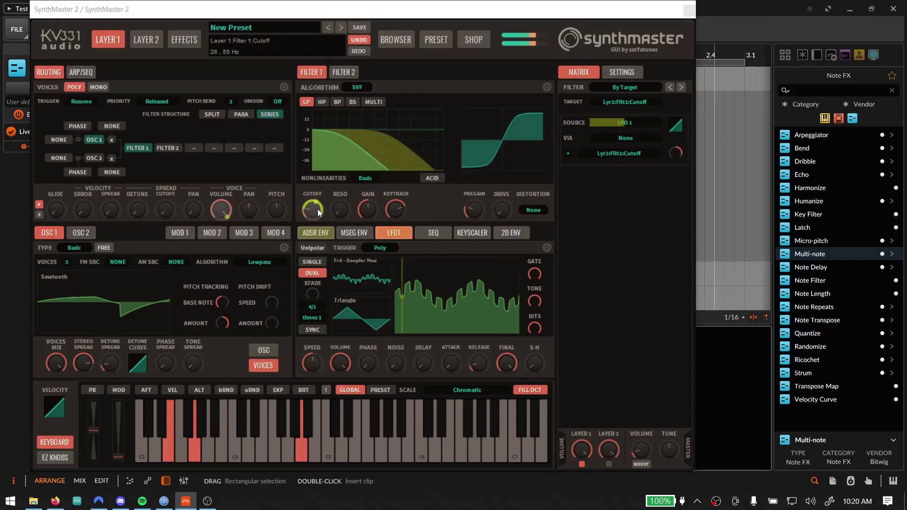
left_click_drag(312, 200, 312, 211)
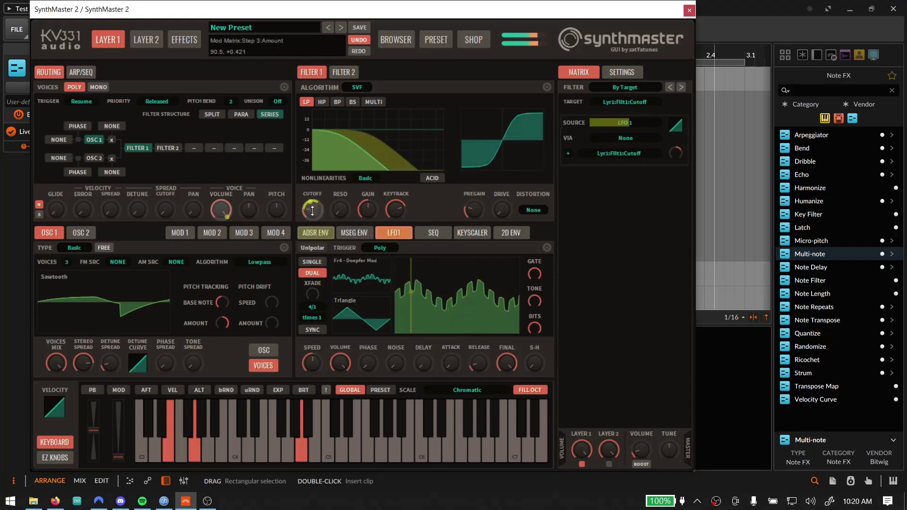
Reduce LFO 1's speed and change its first wave to UHF Mulberry
left_click(316, 364)
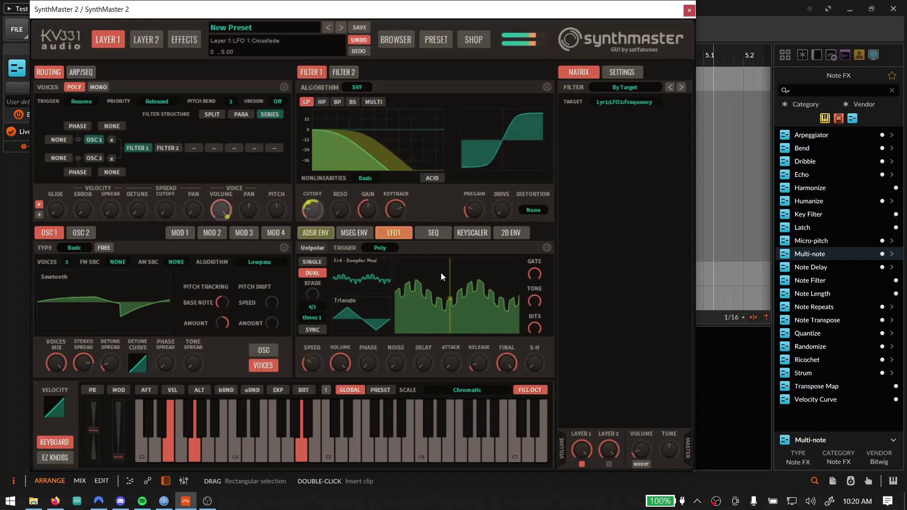
left_click(375, 282)
mouse_move(452, 150)
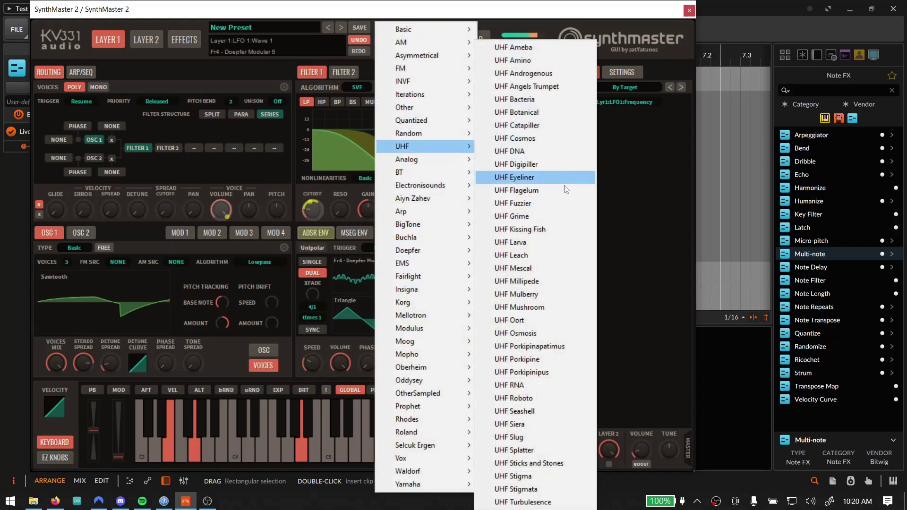
left_click(534, 315)
Adjust Filter 1's resonance
left_click(340, 208)
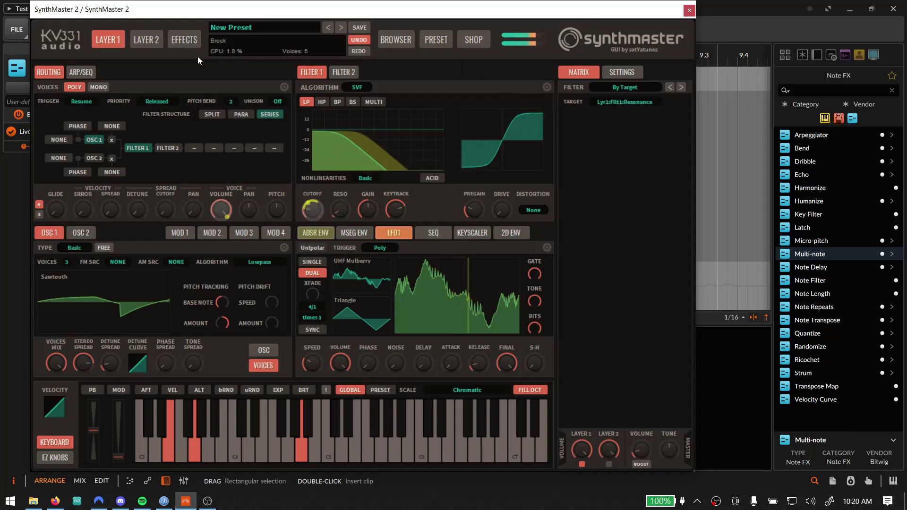
Lower Filter 1's key tracking to about 0.32 and raise LFO 1's crossfade to about 0.50
left_click_drag(395, 209, 395, 240)
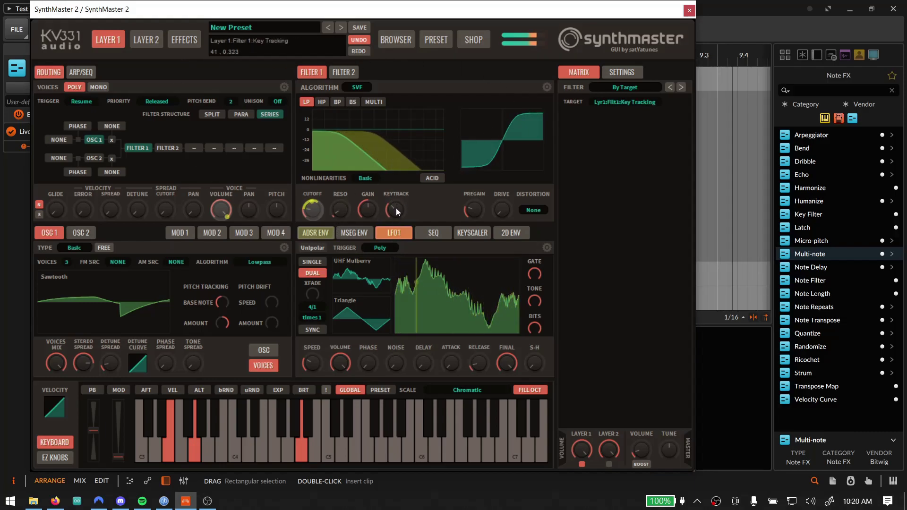
mouse_move(312, 299)
left_mouse_down()
mouse_move(319, 250)
mouse_move(316, 301)
left_mouse_up()
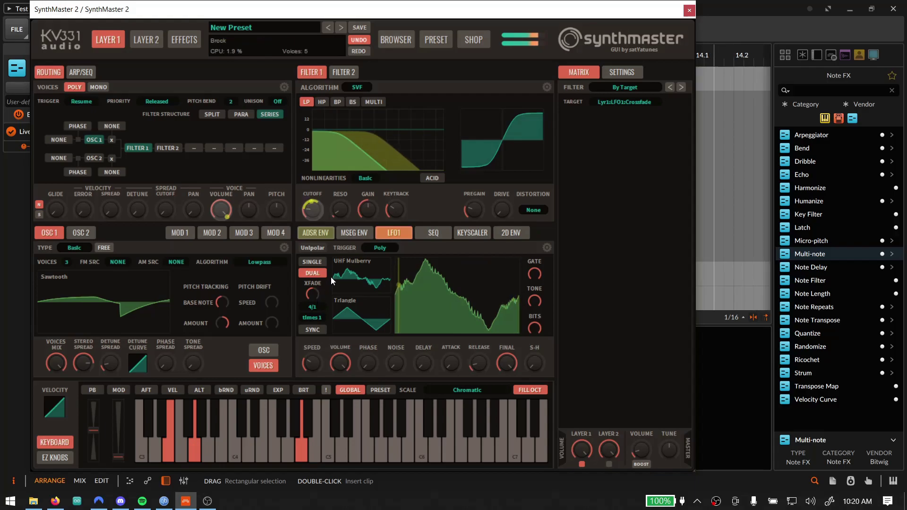
Add a Delay in Layer 1's effect Insert 2, adjust its feedback, enable ping-pong and set the left delay time to 1/1
left_click(182, 38)
left_click(502, 149)
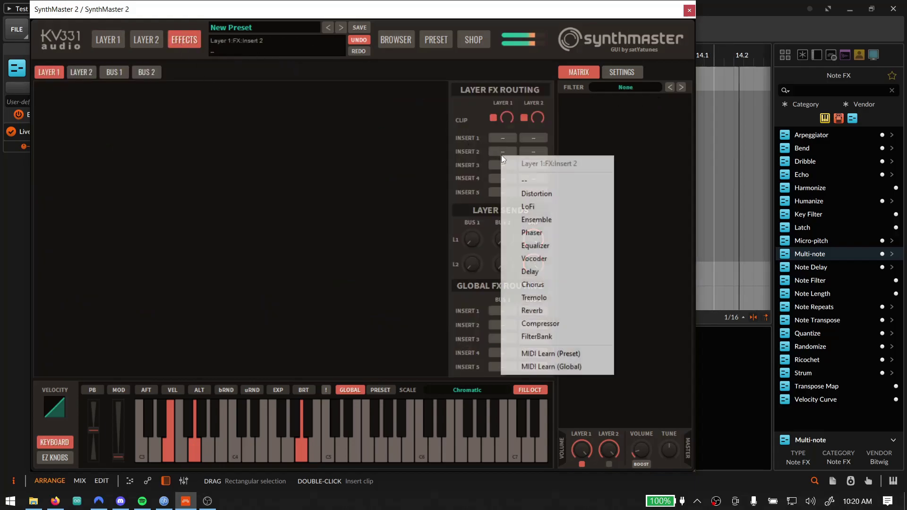
left_click(553, 270)
left_click_drag(124, 120, 127, 110)
left_click(206, 126)
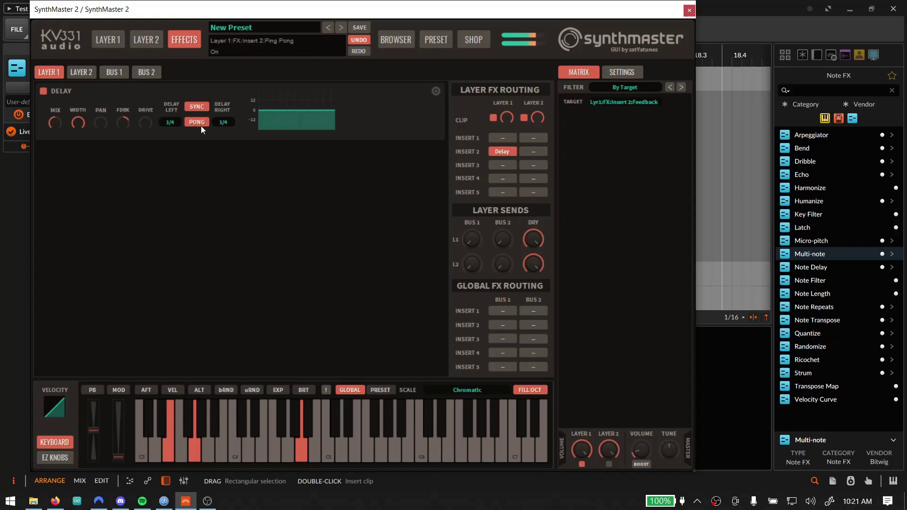
left_click(167, 123)
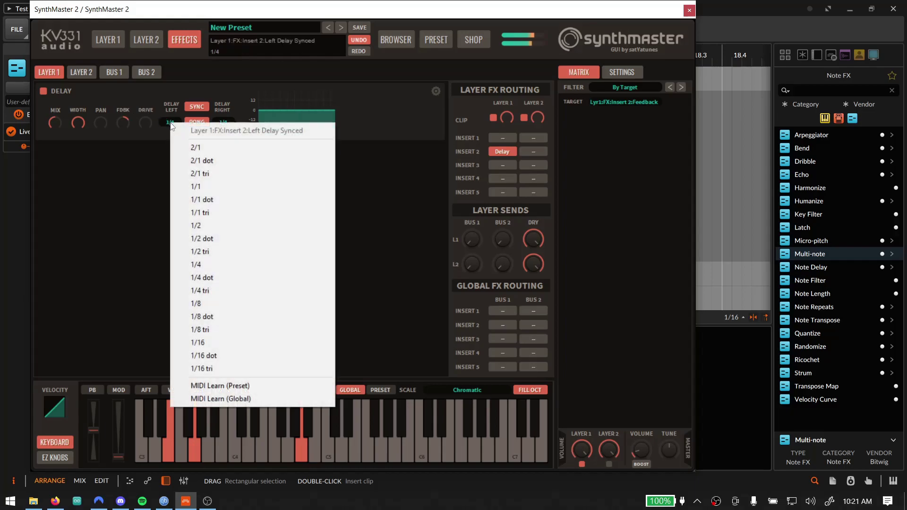
left_click(228, 186)
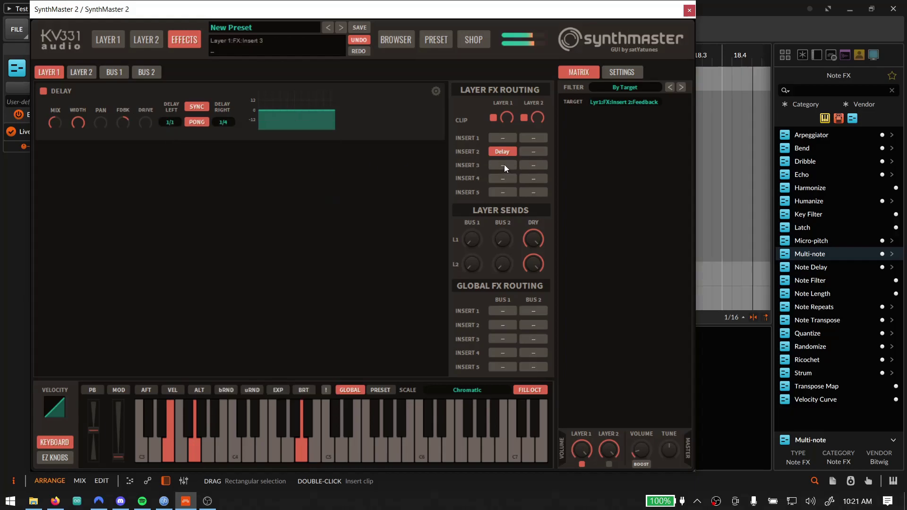
Add a Reverb in Layer 1's effect Insert 3, adjust its distance, and enable its Early EQ with reduced low frequencies
left_click(503, 164)
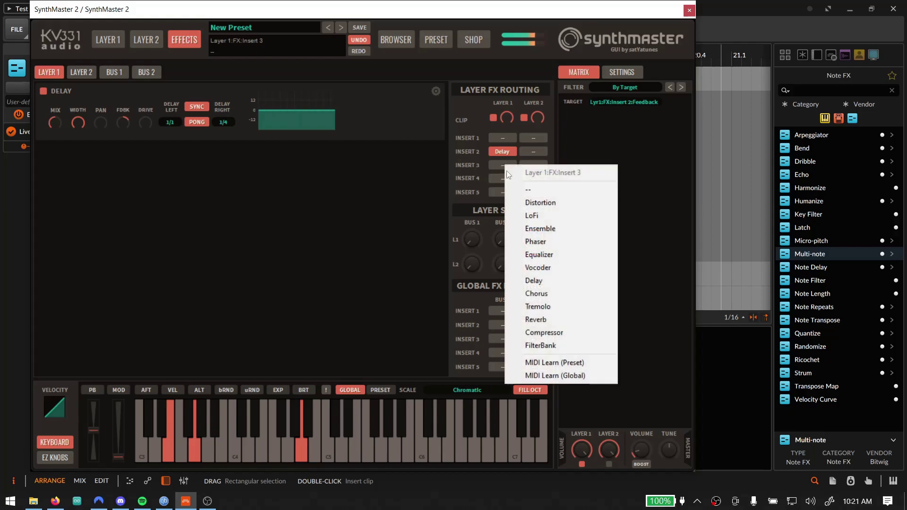
left_click(556, 320)
mouse_move(100, 162)
left_mouse_down()
mouse_move(102, 131)
mouse_move(124, 161)
mouse_move(96, 163)
left_mouse_up()
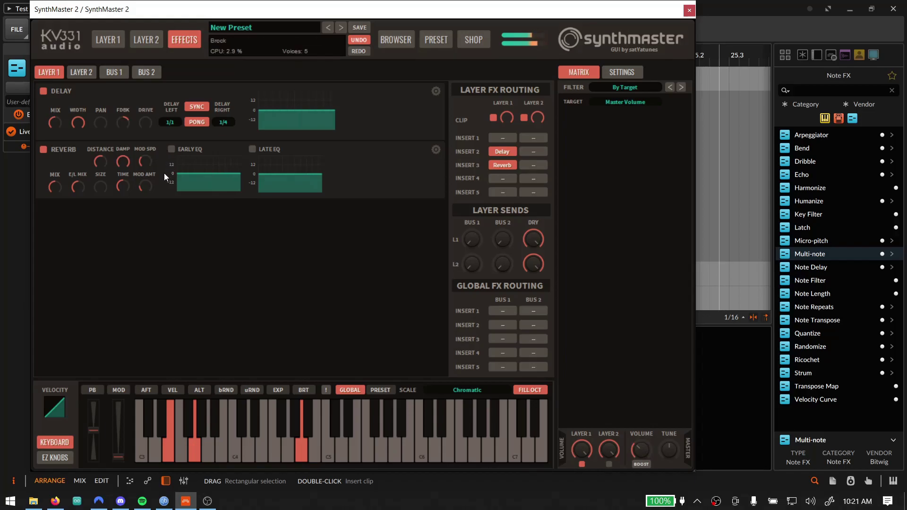
left_click(172, 147)
left_click_drag(207, 175, 181, 195)
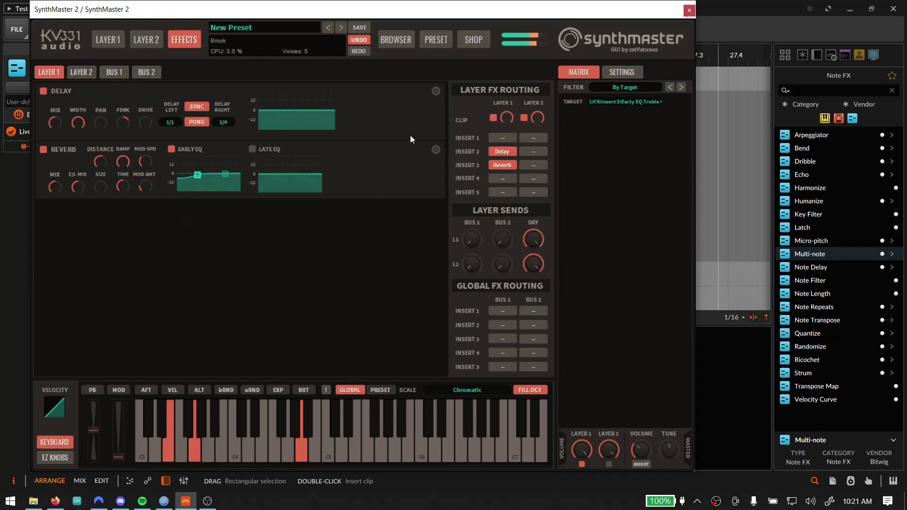
Return to Layer 1 and change oscillator 1's waveform to Square
left_click(112, 43)
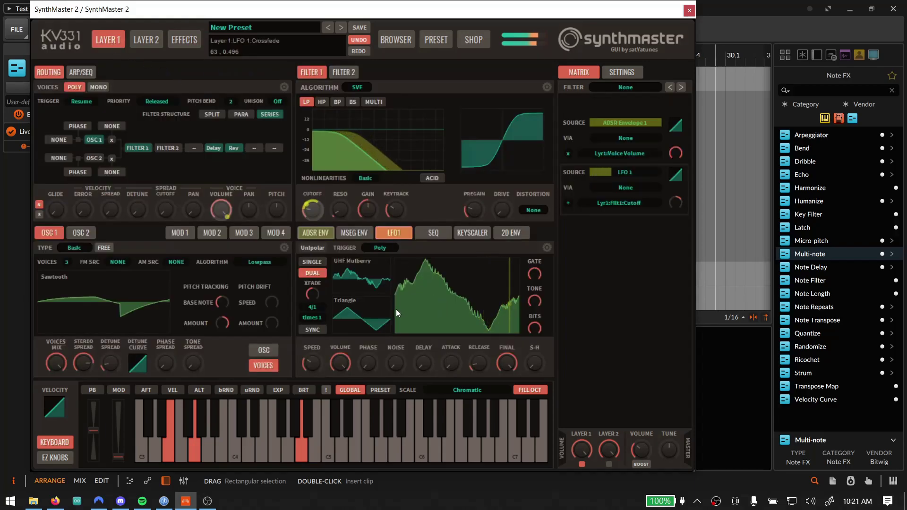
left_click(83, 289)
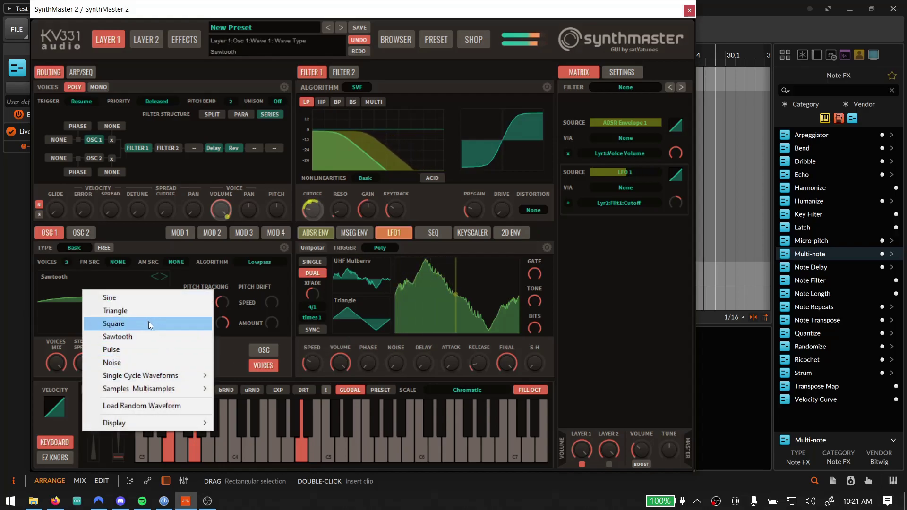
left_click(149, 323)
left_click(93, 292)
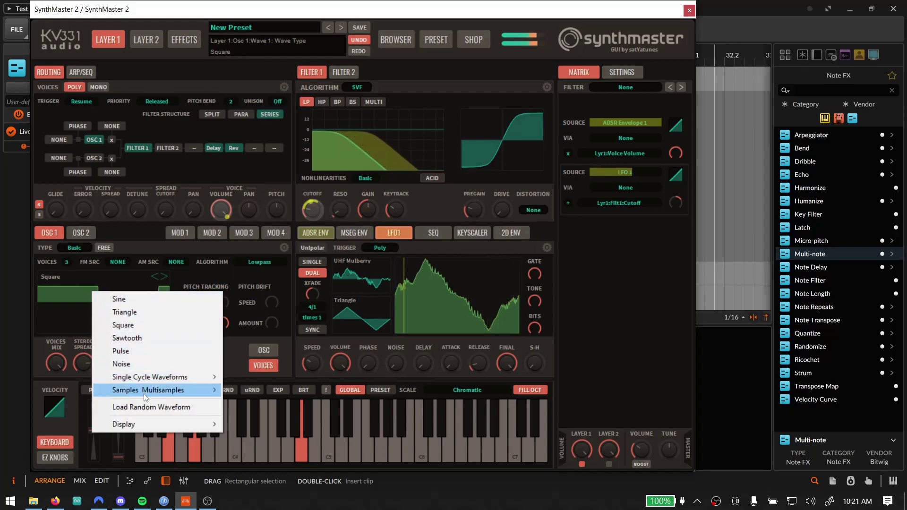
left_click(72, 251)
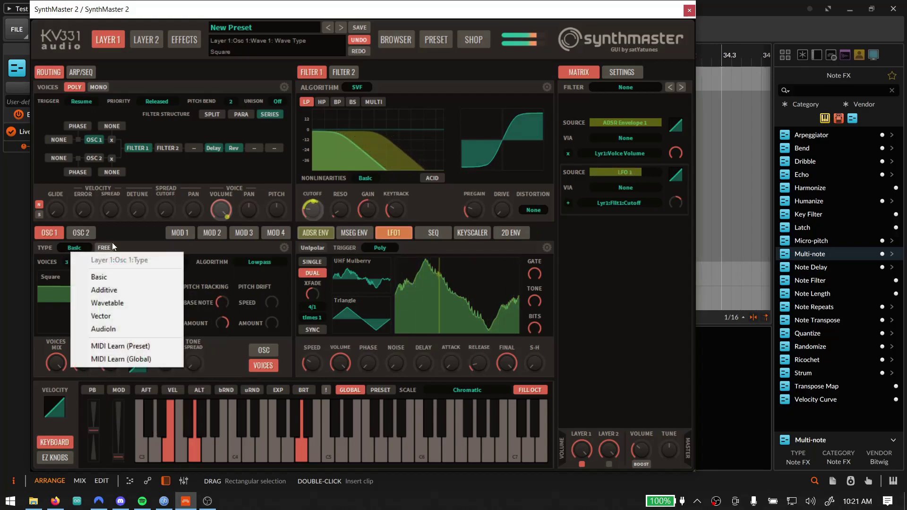
left_click(100, 235)
Change oscillator 2's type to Wavetable and set its number of voices to 2
left_click(82, 233)
left_click(81, 248)
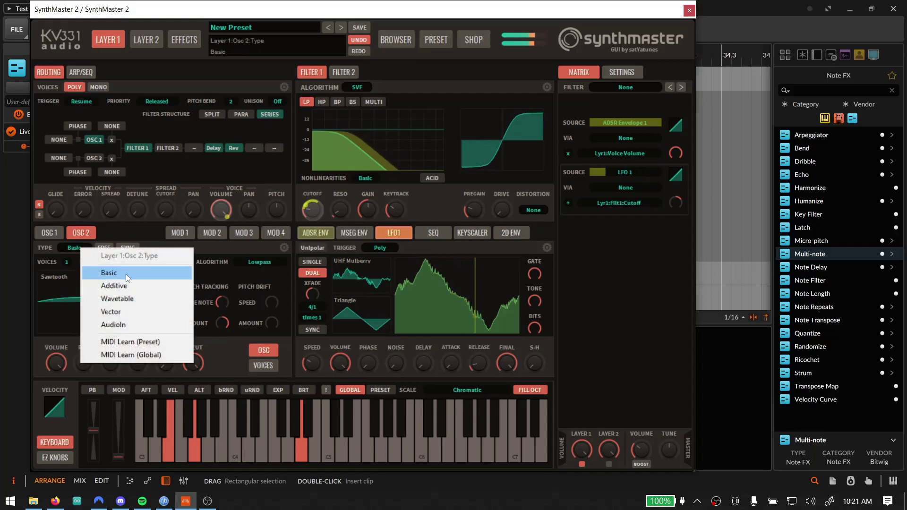
left_click(132, 301)
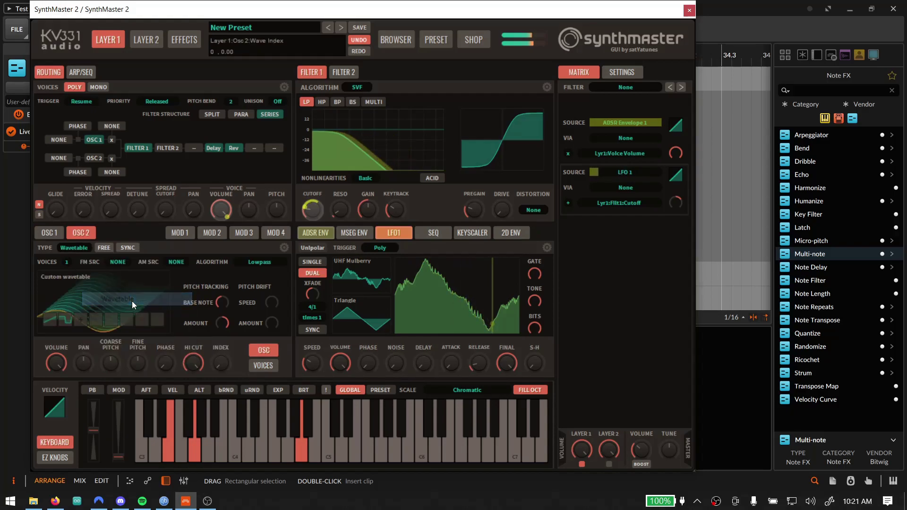
left_click(67, 263)
left_click(143, 46)
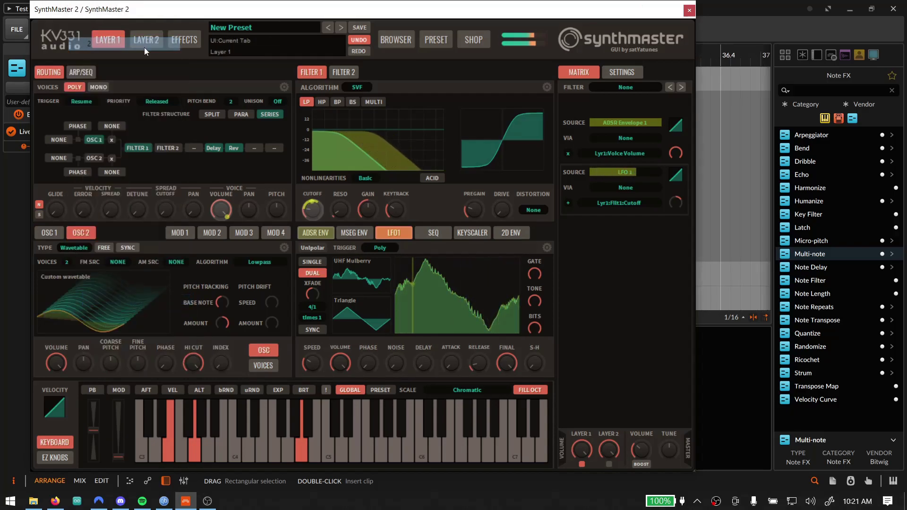
Restart playback from an earlier point and set oscillator 2's coarse pitch to 1 octave and 0 semitones
left_click(748, 37)
key("space")
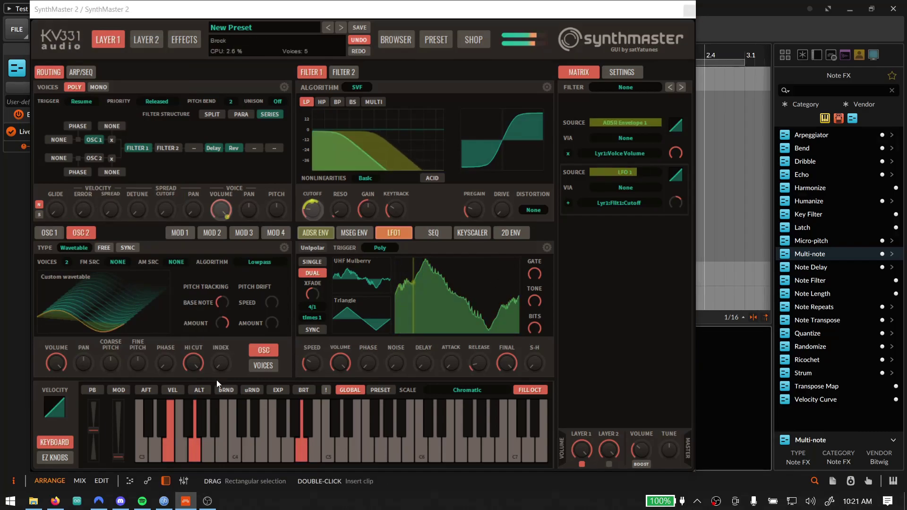
right_click(117, 364)
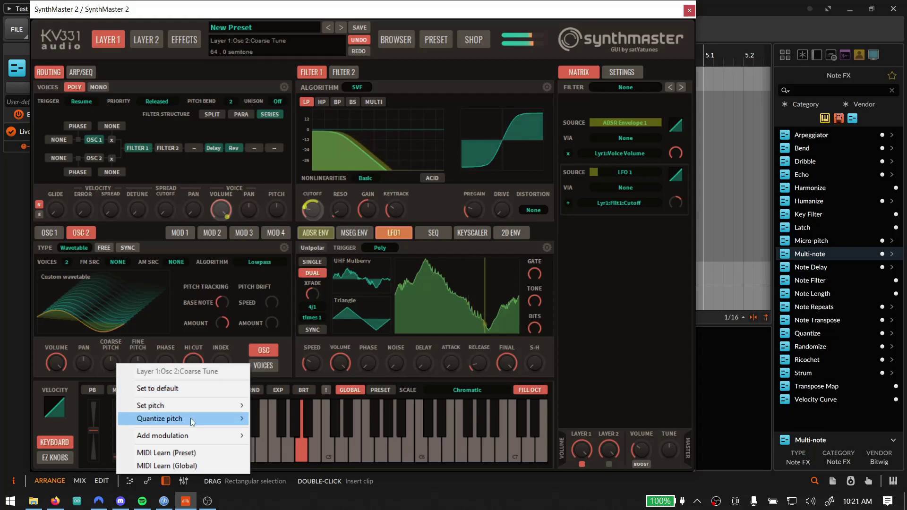
mouse_move(215, 406)
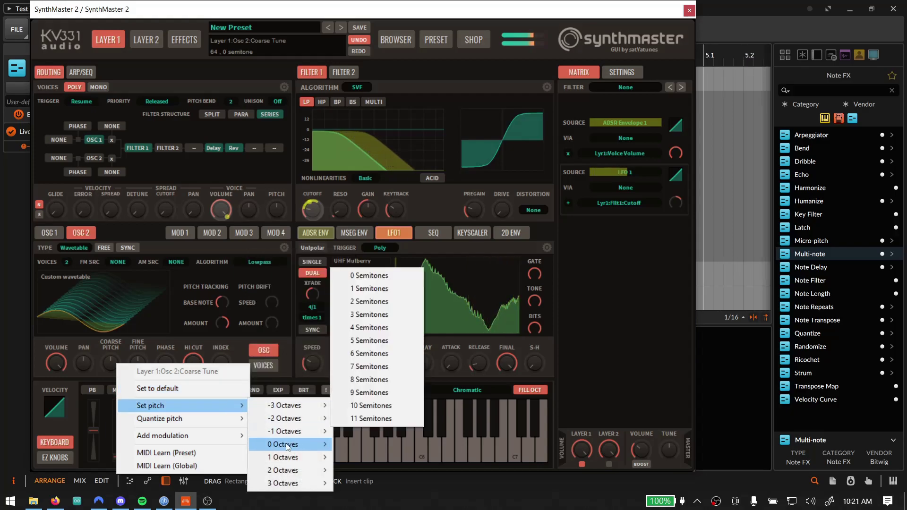
mouse_move(293, 457)
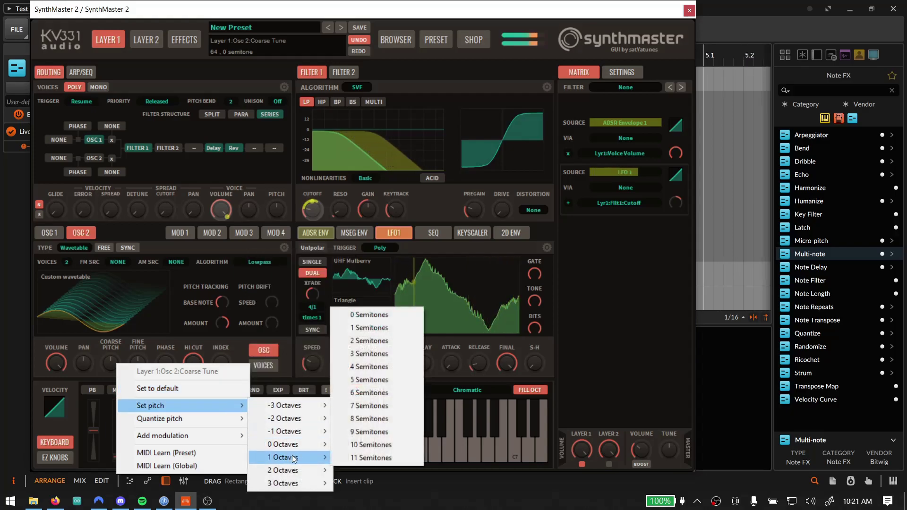
left_click(360, 315)
Load the Bassline Reverse_2 wavetable into oscillator 2
right_click(113, 311)
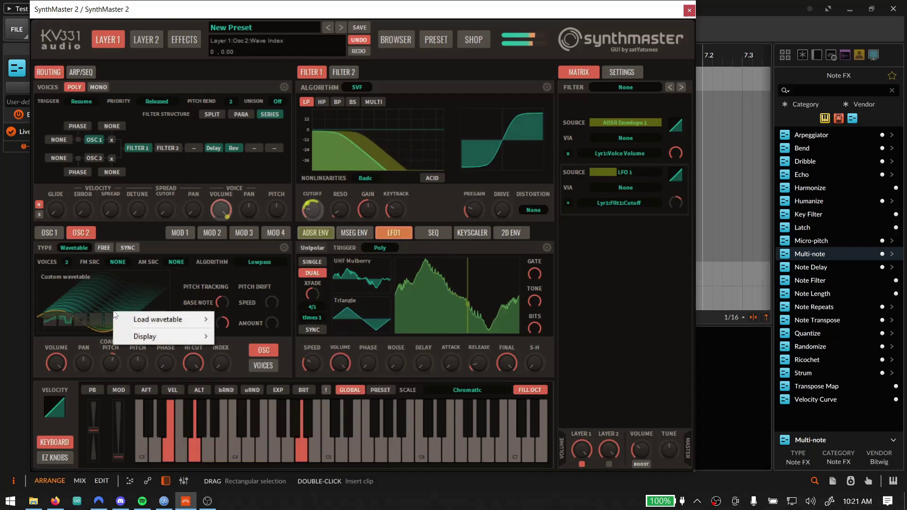
mouse_move(151, 315)
left_click(359, 281)
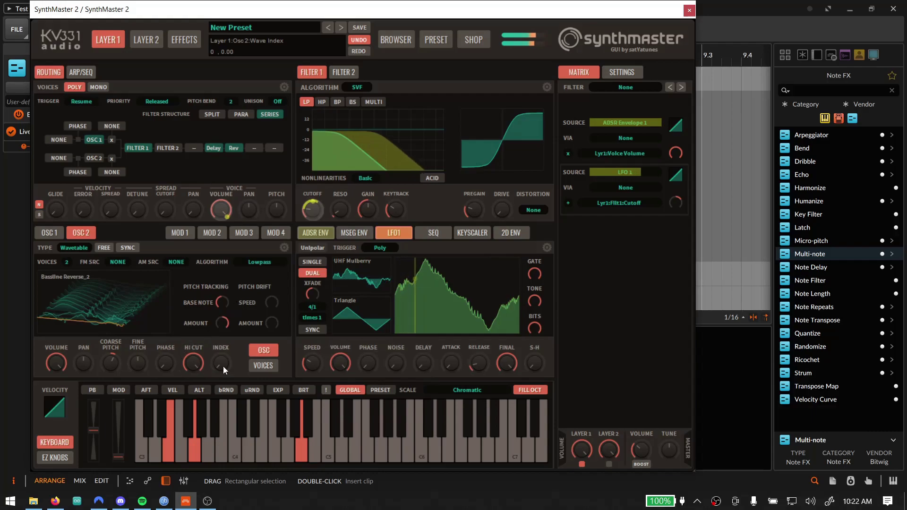
Sweep oscillator 2's wave index down and up to a high setting, restarting playback to hear the change
left_click_drag(227, 361, 230, 306)
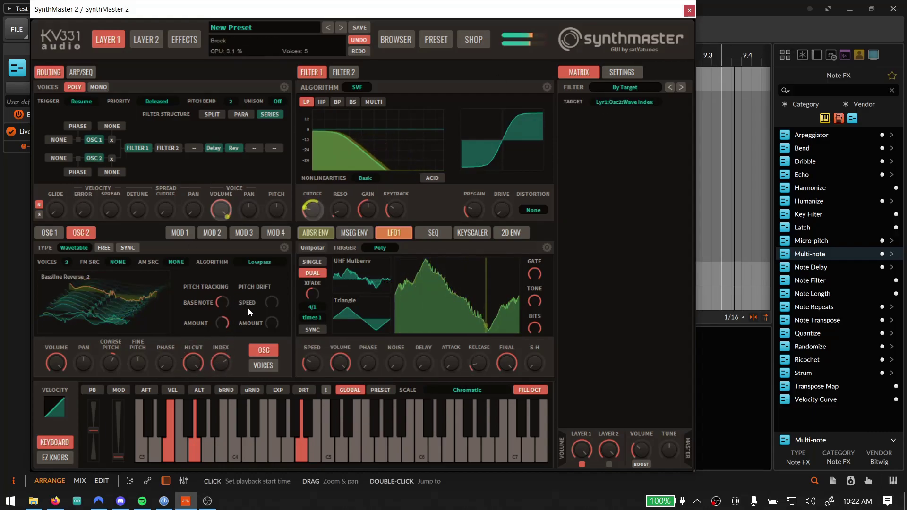
left_click_drag(219, 355, 216, 396)
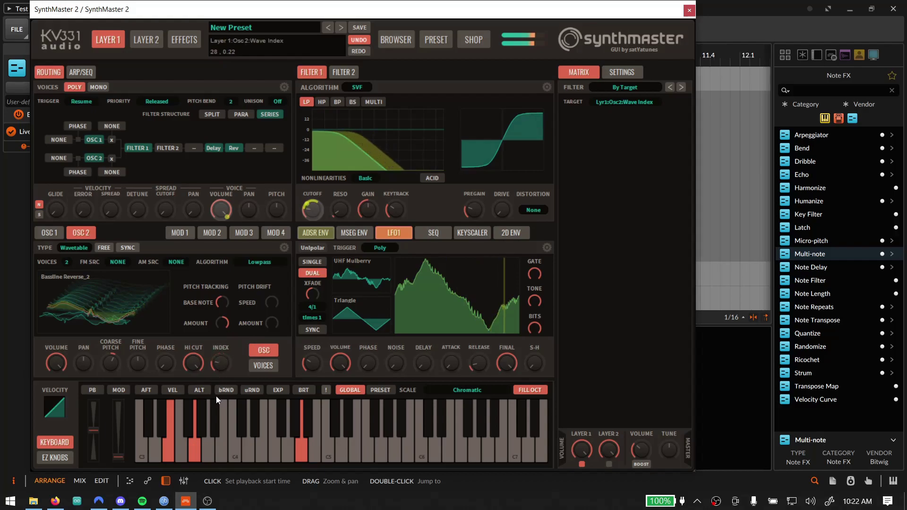
left_click(740, 41)
key("space")
key("space")
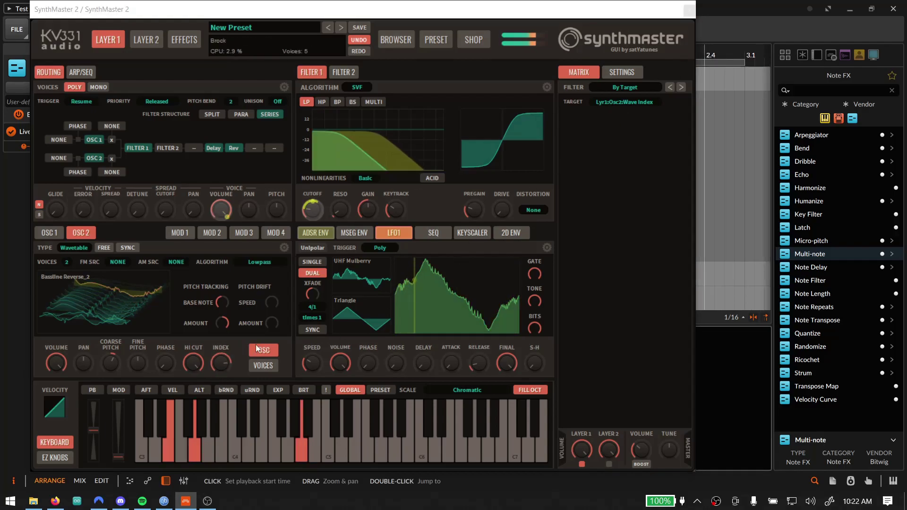
left_click_drag(219, 359, 220, 363)
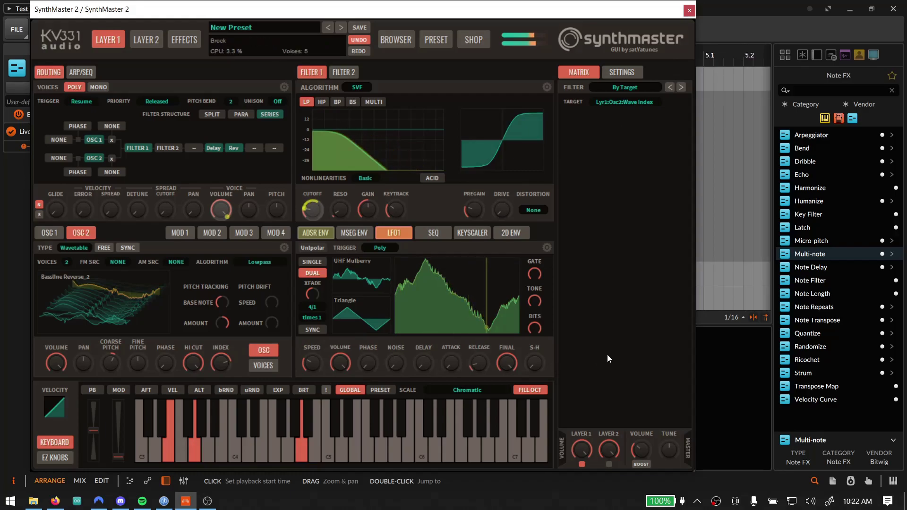
Assign LFO 2 to modulate oscillator 2's wave index by about +0.35 and restart playback to hear it
left_click(393, 233)
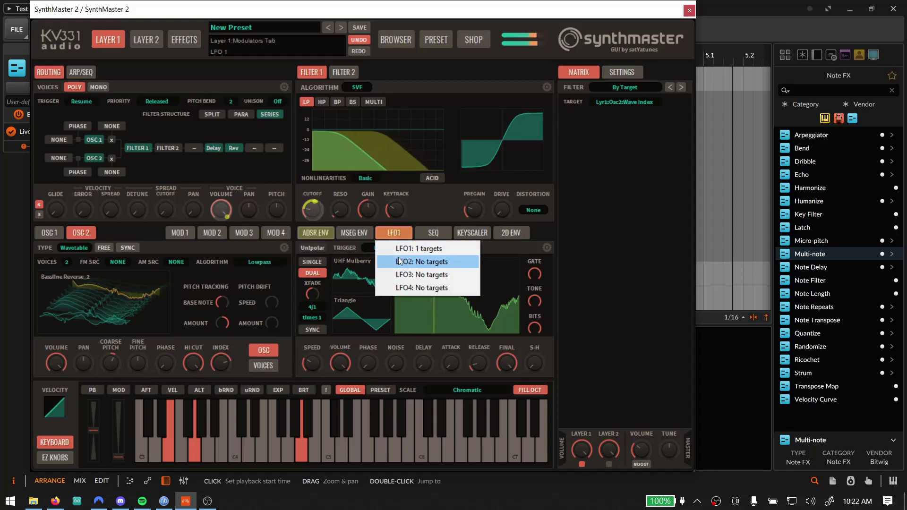
left_click(402, 263)
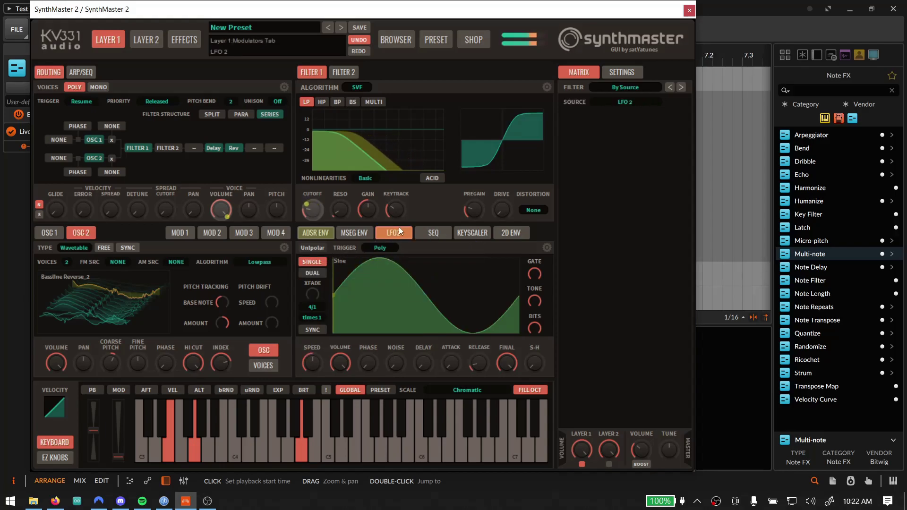
left_click_drag(220, 358, 220, 359)
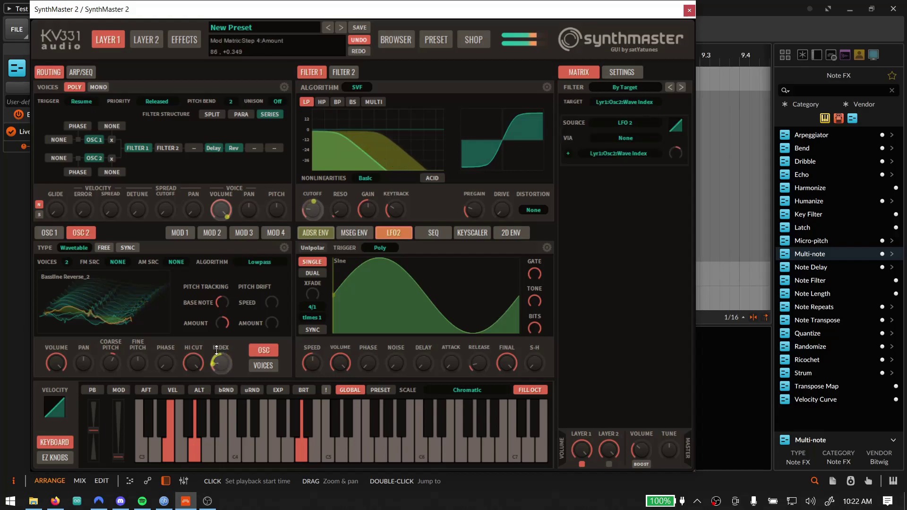
left_click(749, 28)
key("space")
key("space")
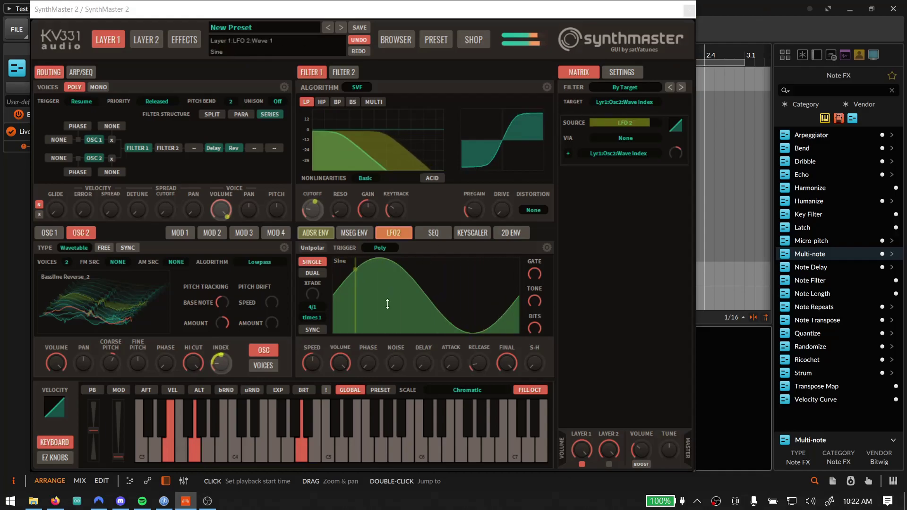
Reduce LFO 2's speed and switch it to dual mode, with crossfade about 0.32 and CS80-Saw as its first wave
left_click(311, 364)
left_click(314, 296)
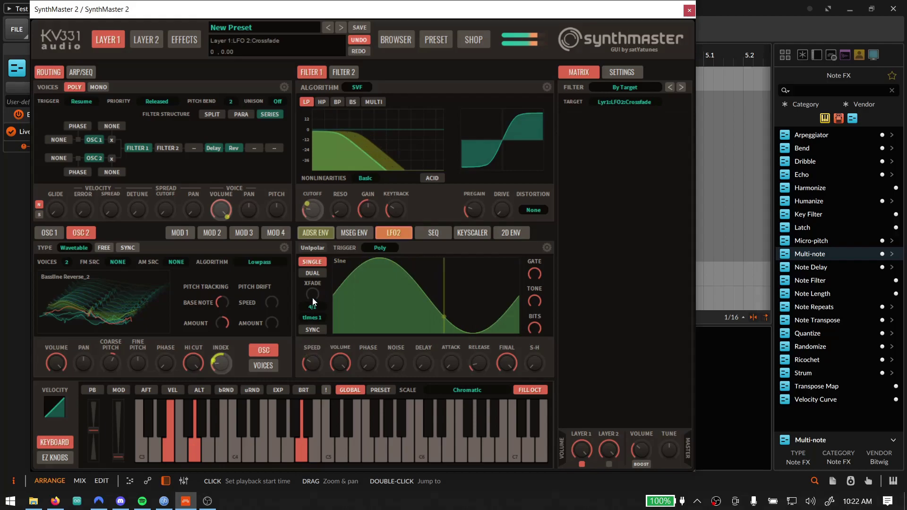
left_click(320, 274)
left_click(370, 280)
mouse_move(423, 283)
left_click(496, 286)
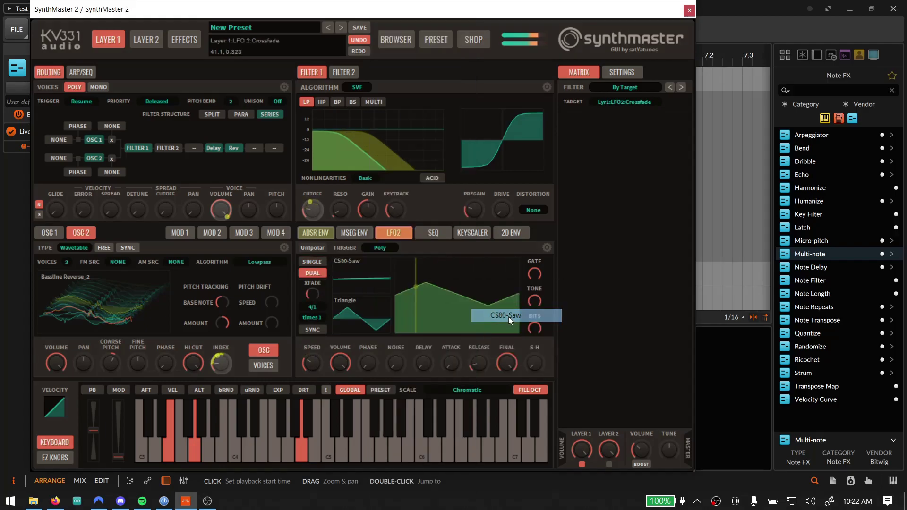
Set LFO 2's second wave to the Oddysey waveform Fr4 - odissey 5
left_click(366, 320)
mouse_move(423, 381)
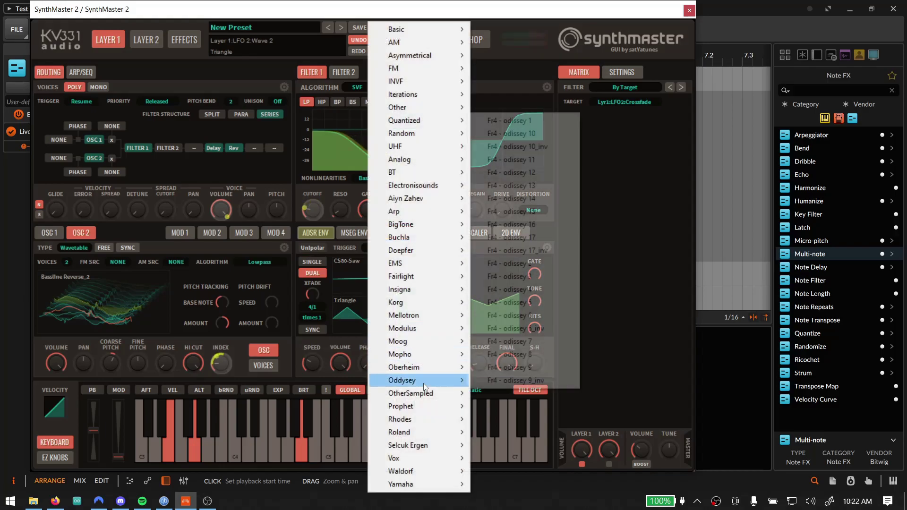
left_click(503, 304)
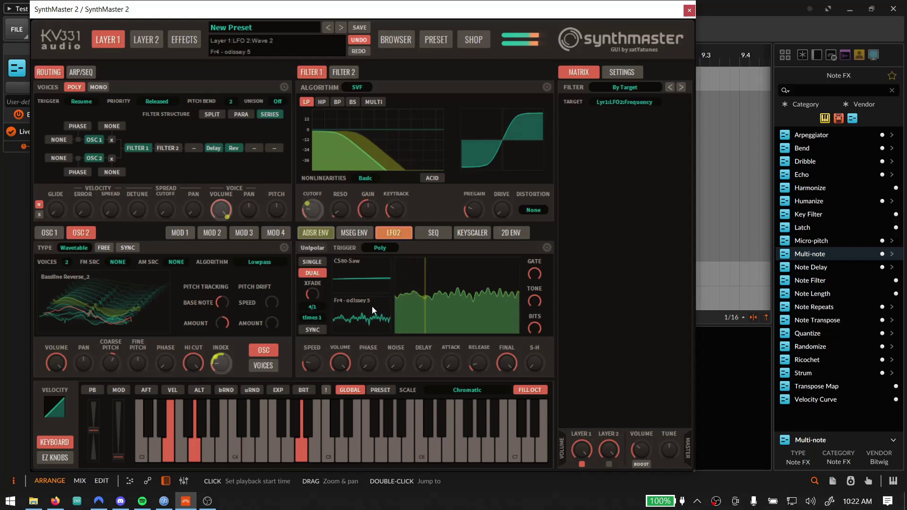
Set LFO 2's first wave to the quantized Sine 4bit waveform
left_click(370, 280)
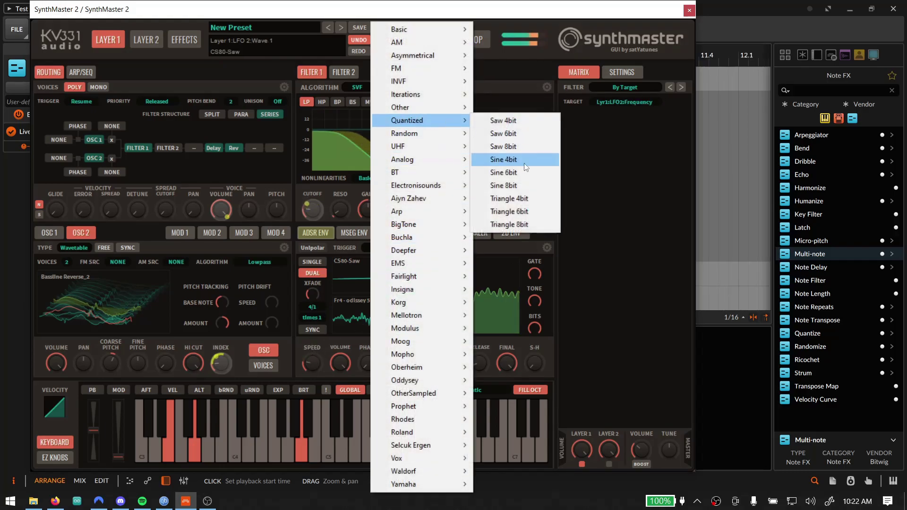
left_click(523, 163)
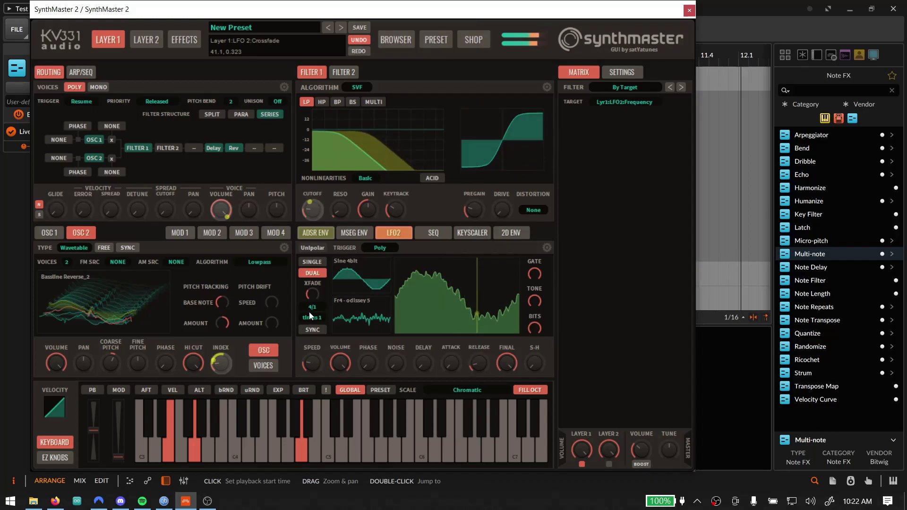
Lower filter 1's key tracking to about 0.024 and try a high resonance of about 23.9
left_click(400, 211)
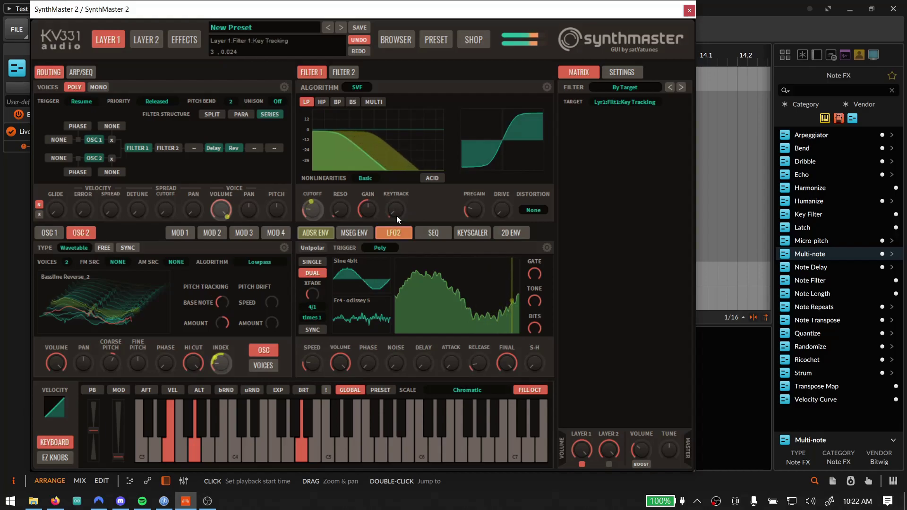
left_click(317, 204)
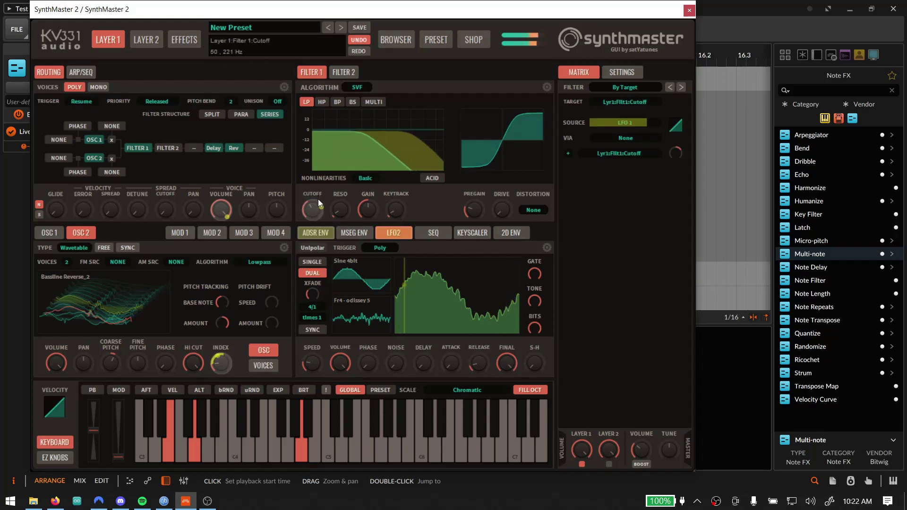
left_click_drag(336, 210, 343, 191)
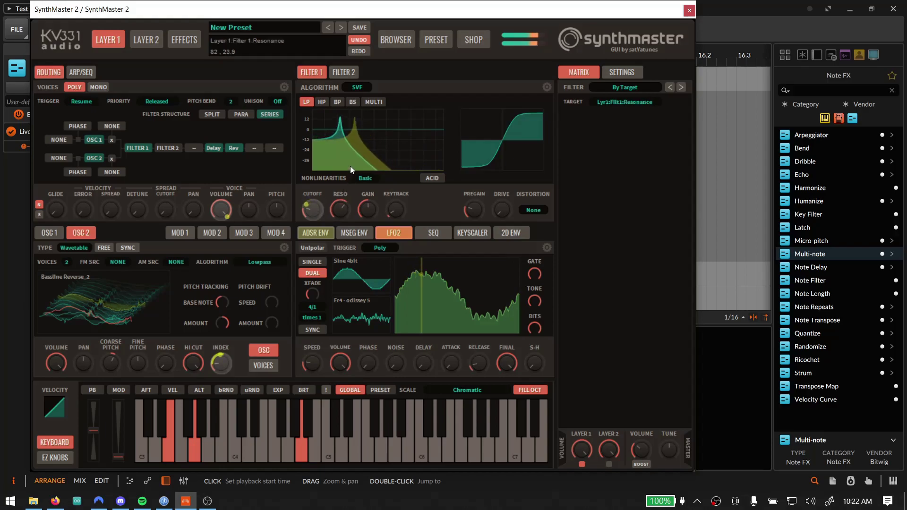
Switch filter 1 to the Digital algorithm with resonance at about 1.4, and raise the master volume
left_click(369, 87)
left_click(396, 113)
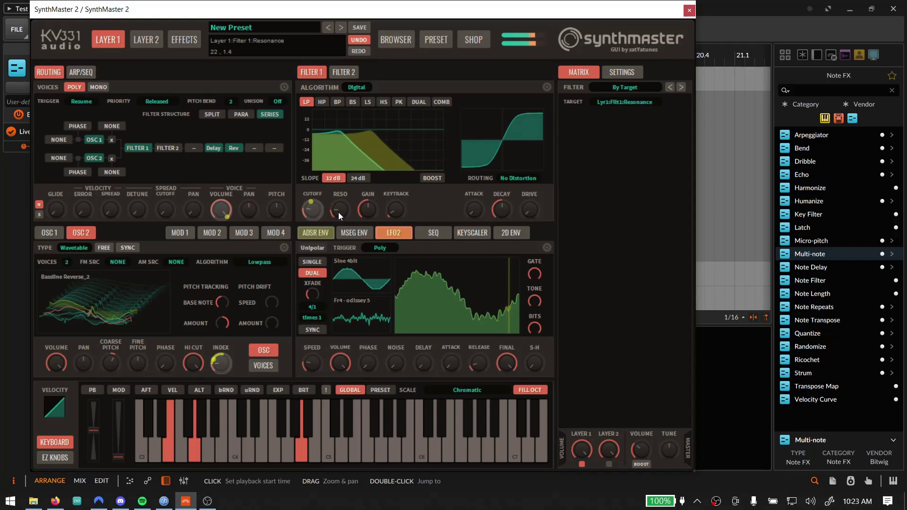
right_click(359, 86)
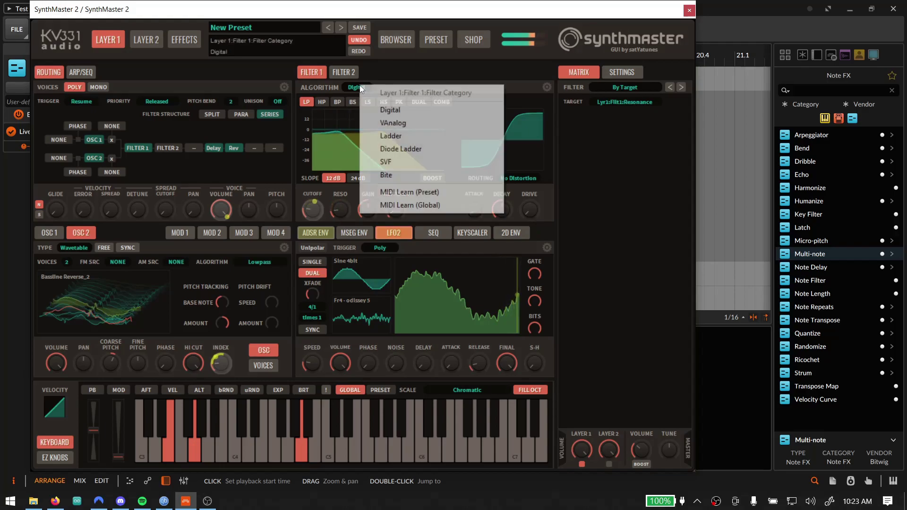
left_click(432, 77)
scroll(645, 441, "up", 3)
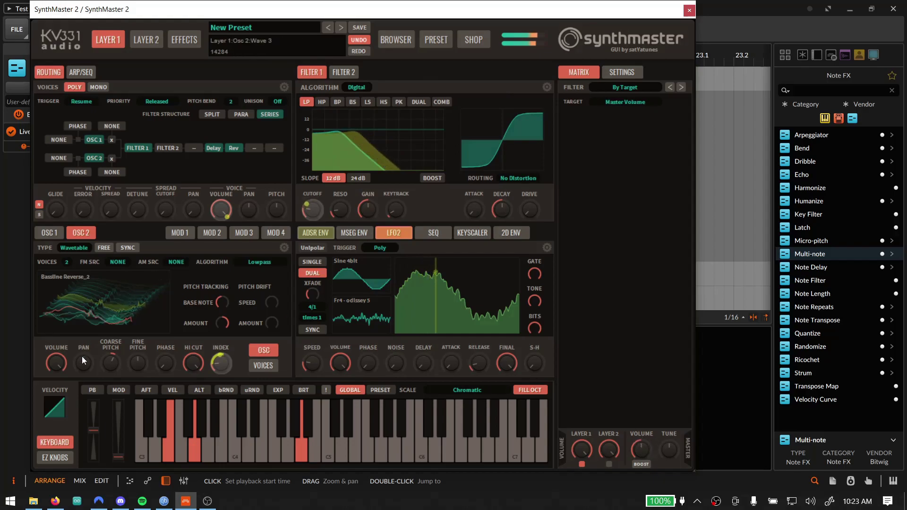
Load the Organ IV wavetable into oscillator 2 to audition it
right_click(102, 301)
mouse_move(164, 298)
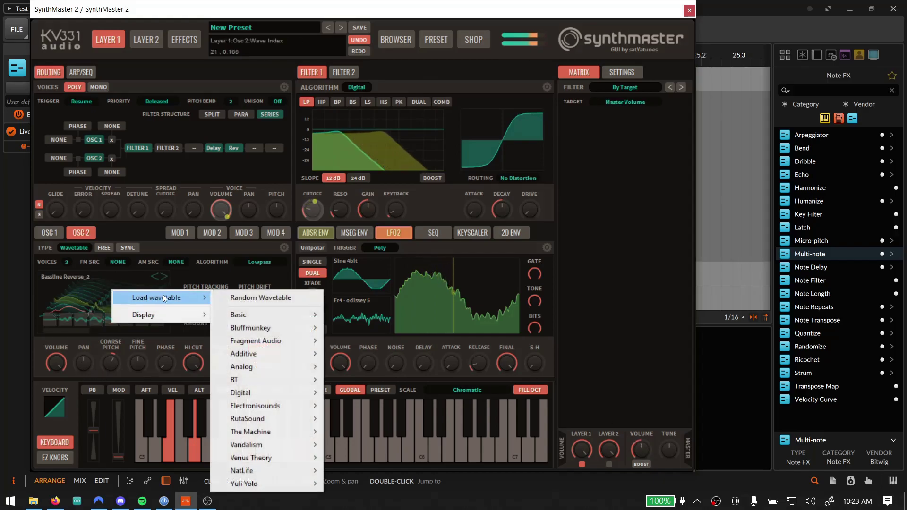
mouse_move(265, 328)
left_click(342, 390)
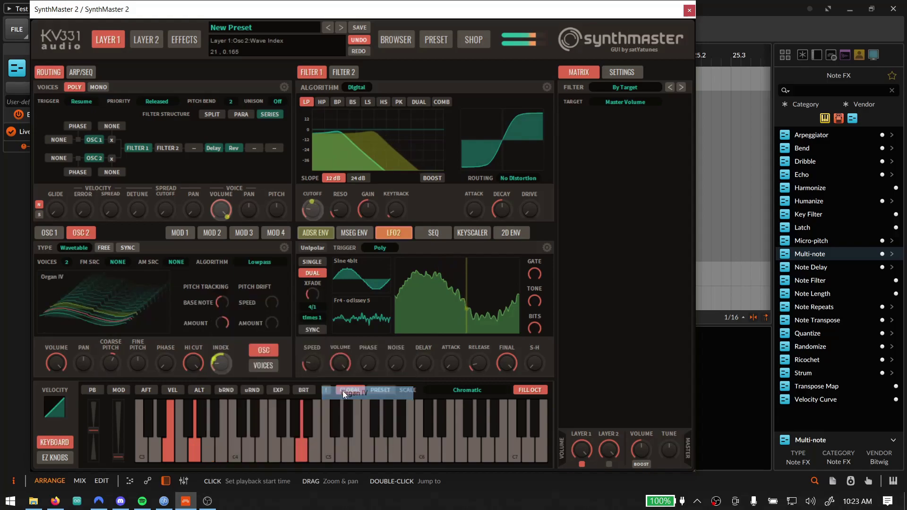
Load the JakobFormant05 wavetable into oscillator 2
right_click(108, 297)
mouse_move(161, 305)
mouse_move(287, 410)
left_click(359, 323)
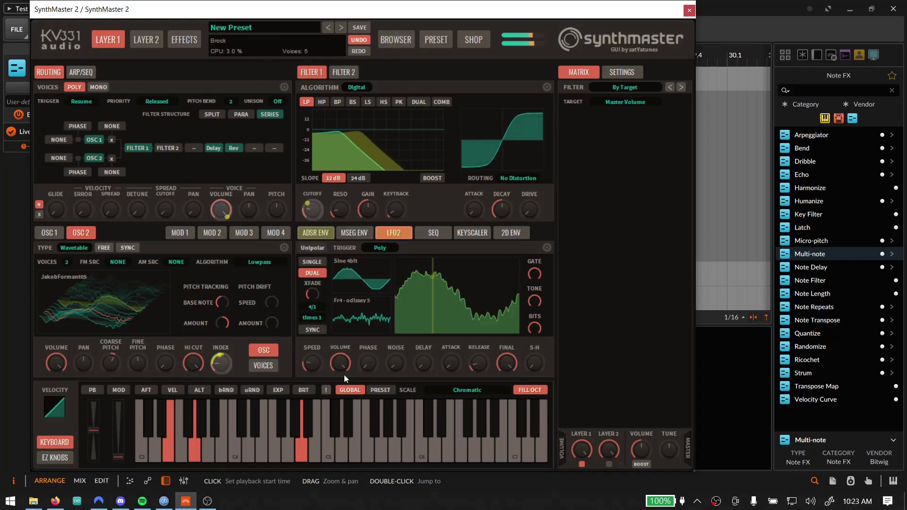
Show LFO 1's settings and set oscillator 2 to 5 voices
left_click(401, 233)
left_click(423, 249)
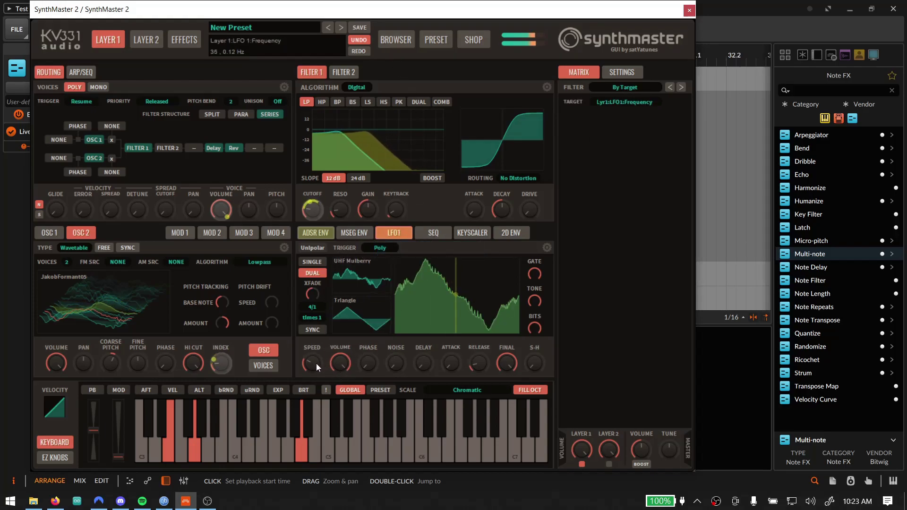
left_click(67, 261)
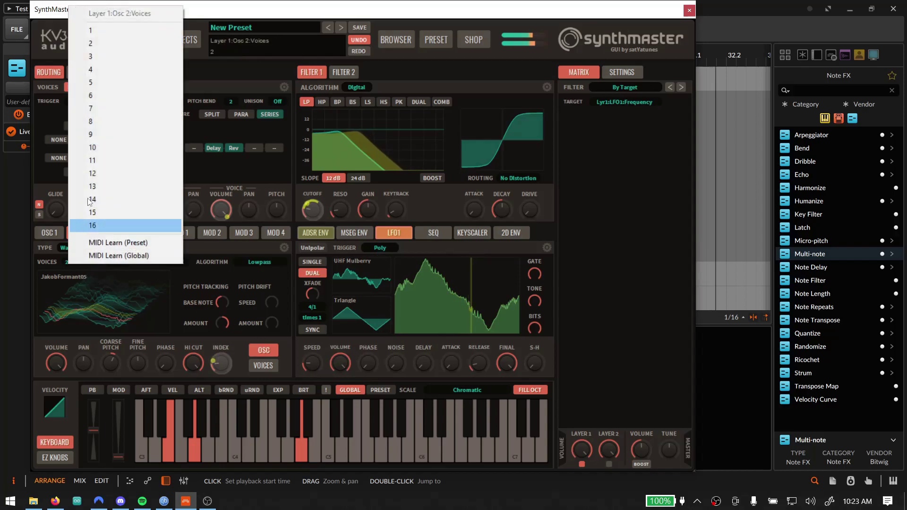
left_click(128, 82)
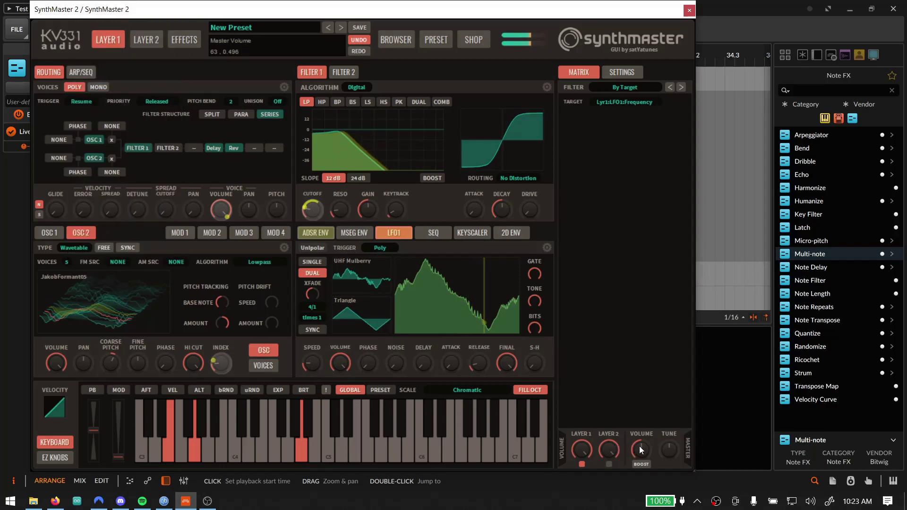
Raise oscillator 2's stereo spread, set its detune spread to about 0.22, and adjust filter 1's key tracking to 0.06
left_click(265, 365)
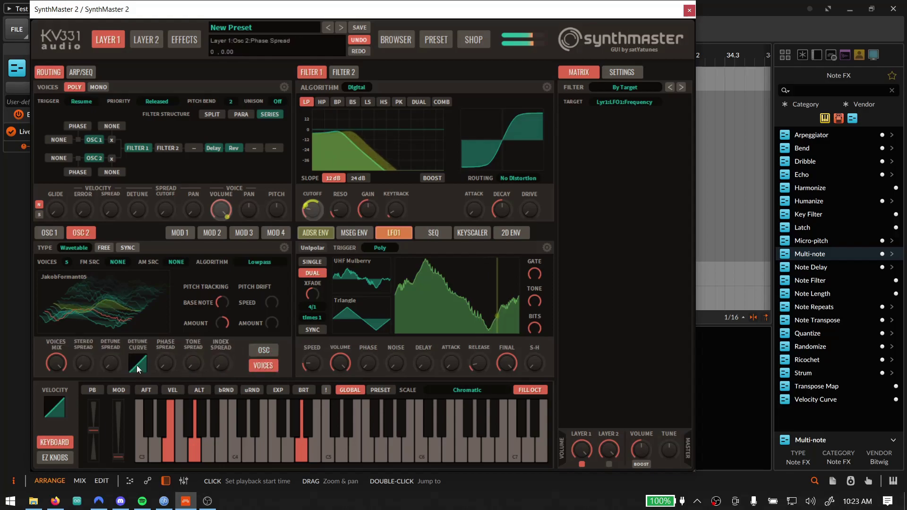
left_click_drag(89, 327, 90, 292)
left_click_drag(111, 360, 109, 295)
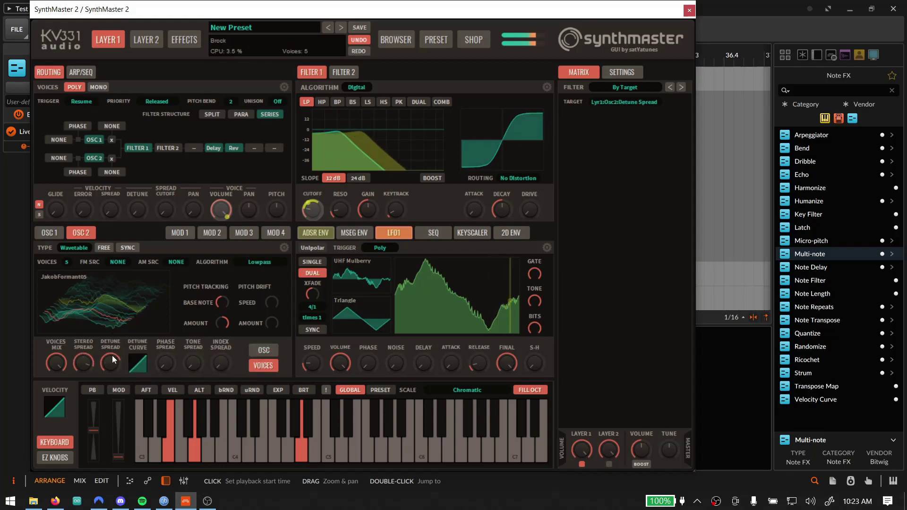
mouse_move(109, 361)
left_mouse_down()
mouse_move(89, 375)
mouse_move(109, 370)
left_mouse_up()
left_click(86, 364)
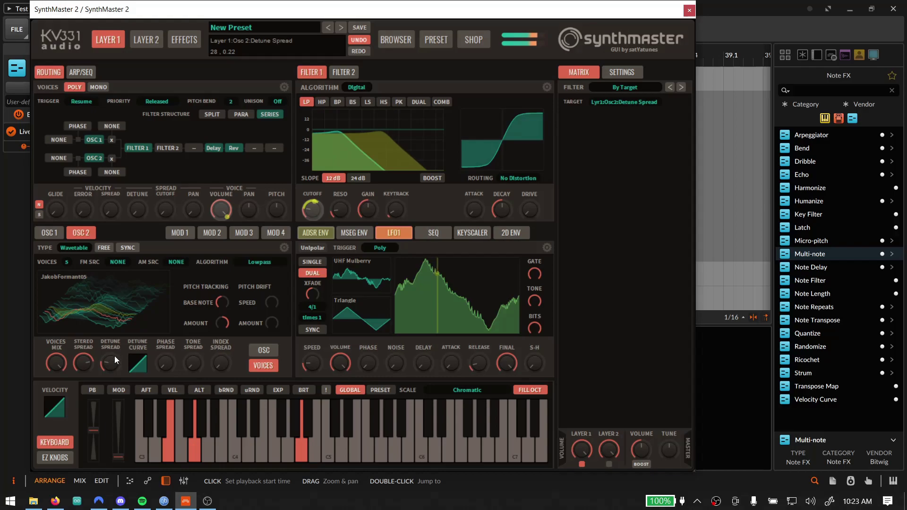
left_click(395, 212)
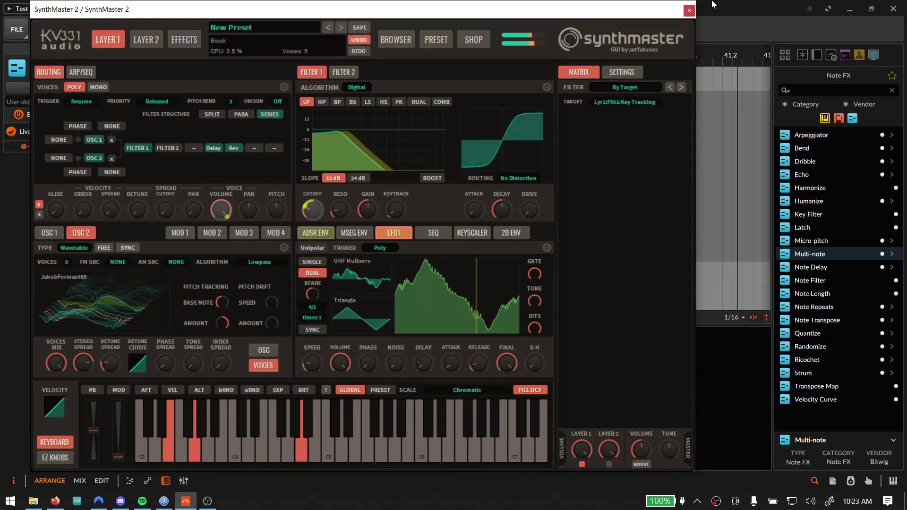
Close the SynthMaster 2 window and save the project
left_click(689, 10)
left_click(270, 138)
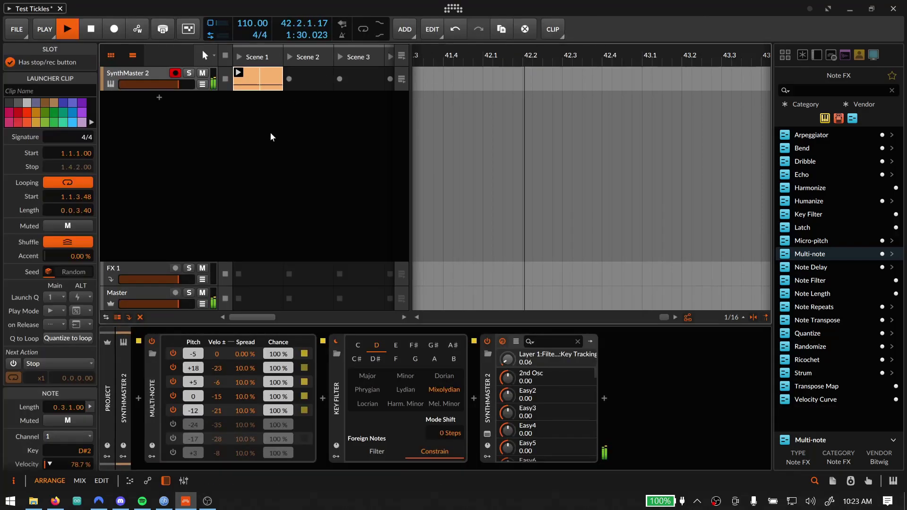
key("ctrl+s")
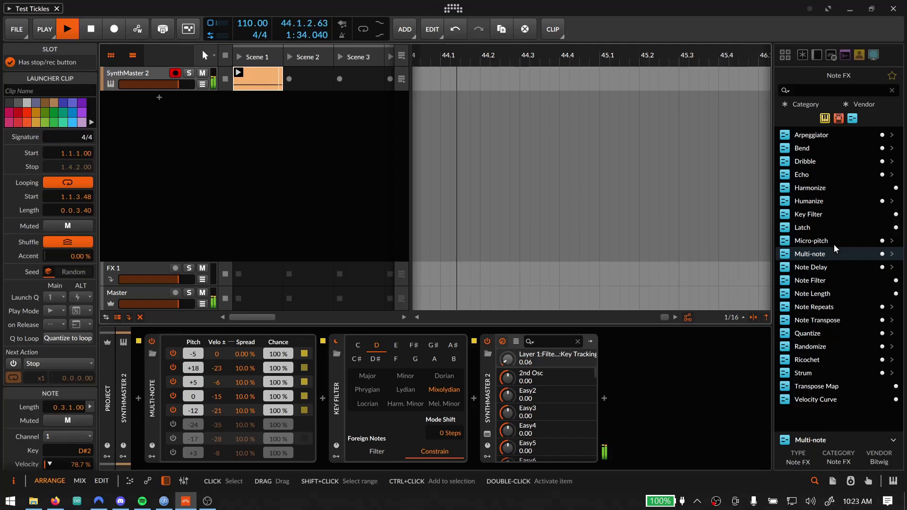
Insert Clipmax from the VST+ collection on the Master track, leaving its pre gain at 0.00 dB, and close its window
left_click(786, 55)
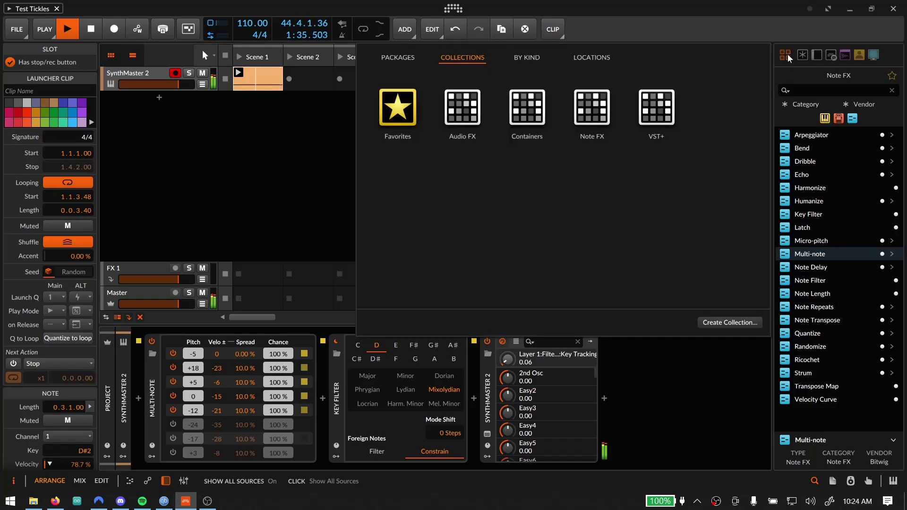
left_click(658, 111)
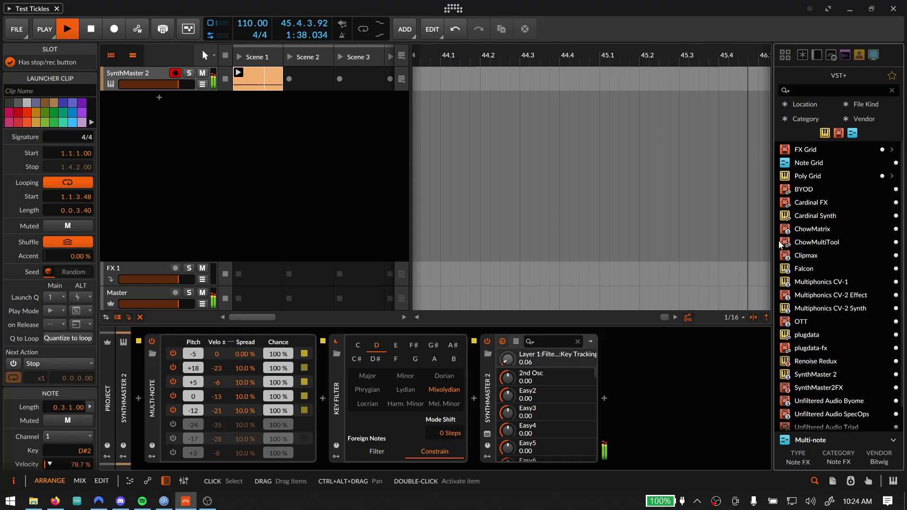
scroll(831, 348, "down", 2)
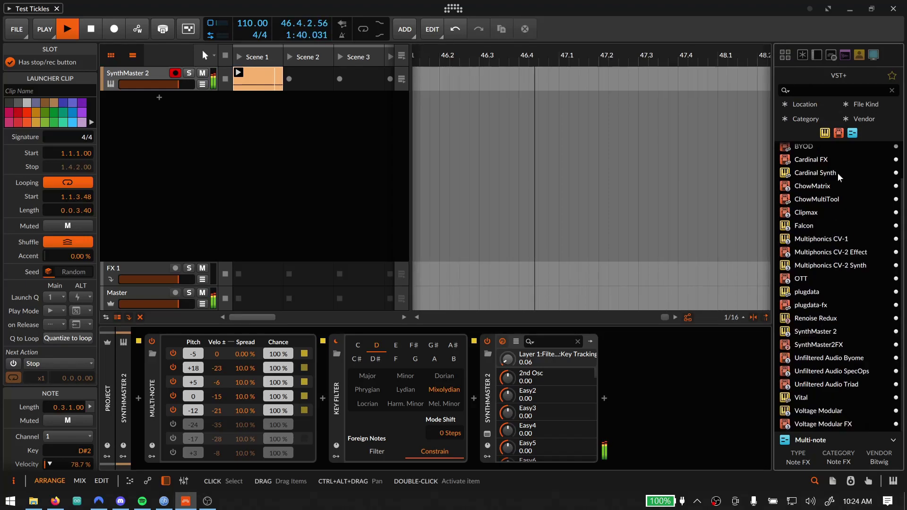
scroll(826, 229, "up", 2)
left_click(784, 56)
left_click(655, 106)
scroll(822, 152, "down", 2)
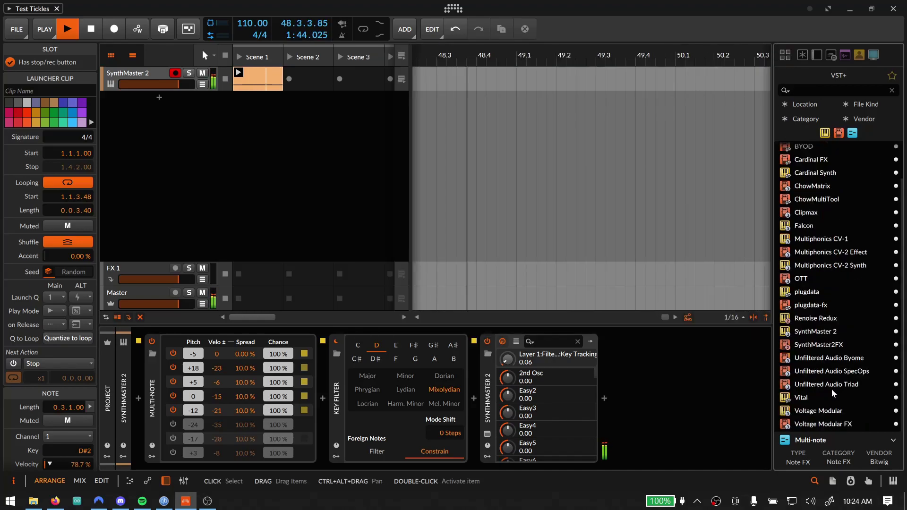
scroll(808, 156, "up", 2)
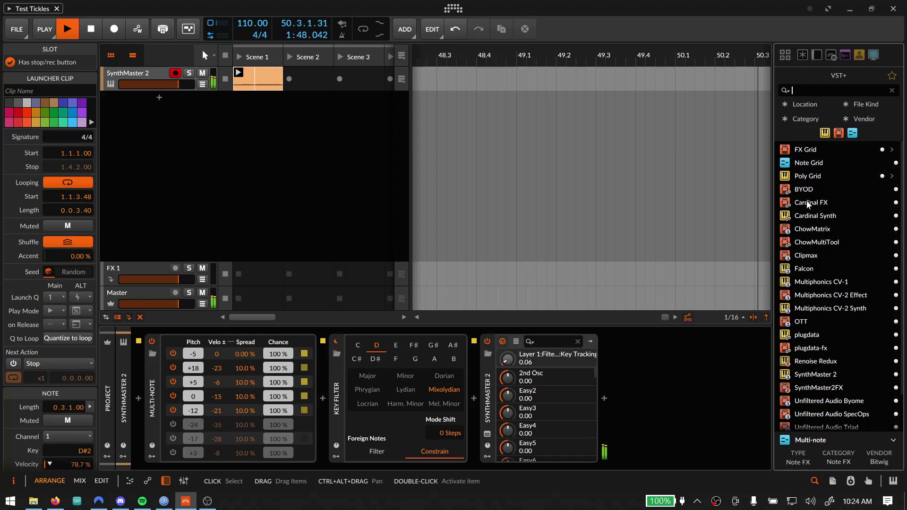
left_click_drag(806, 255, 256, 306)
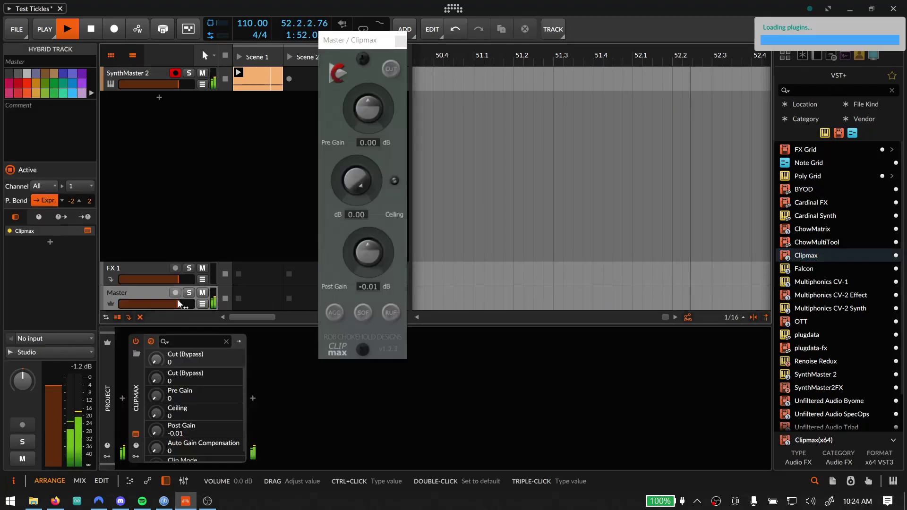
left_click_drag(376, 128, 375, 124)
left_click(401, 41)
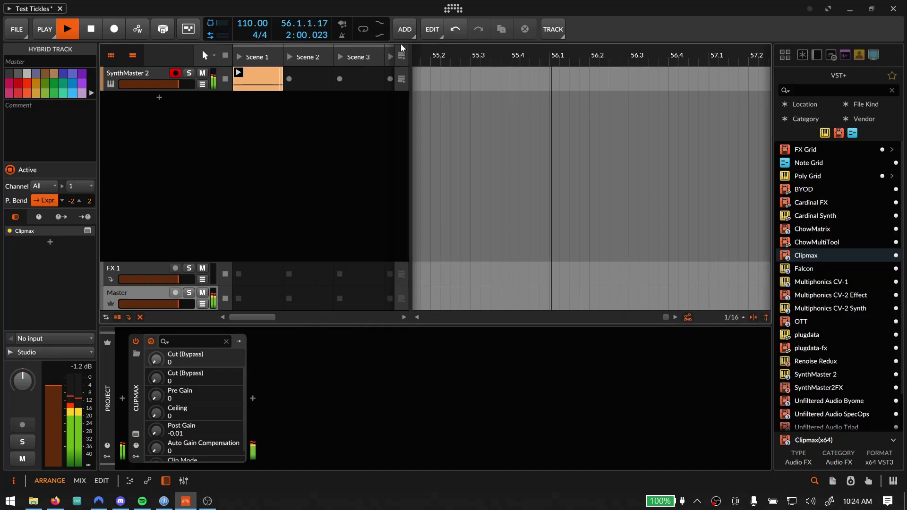
Search the VST+ collection for "vol", add Voltage Modular as a new instrument track, and close its window once loaded
scroll(828, 233, "down", 1)
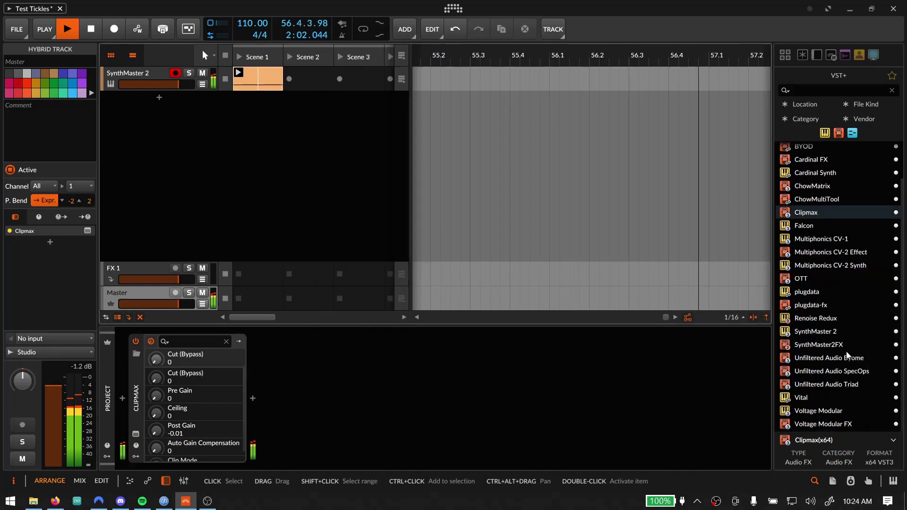
scroll(846, 199, "up", 1)
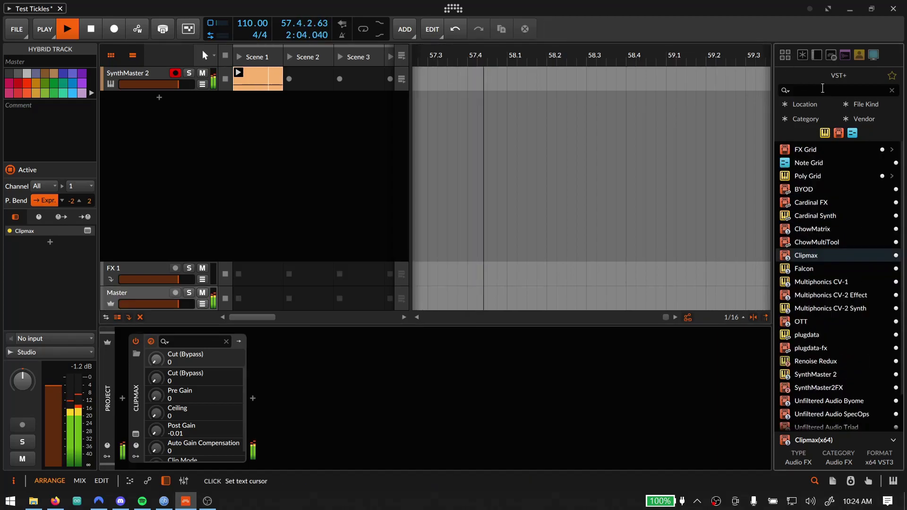
left_click(822, 89)
type("vol")
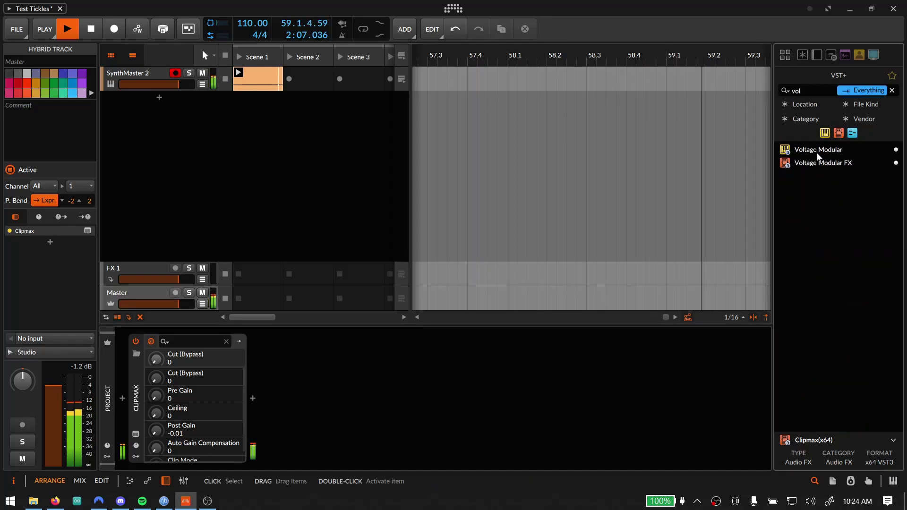
left_click_drag(818, 157, 304, 166)
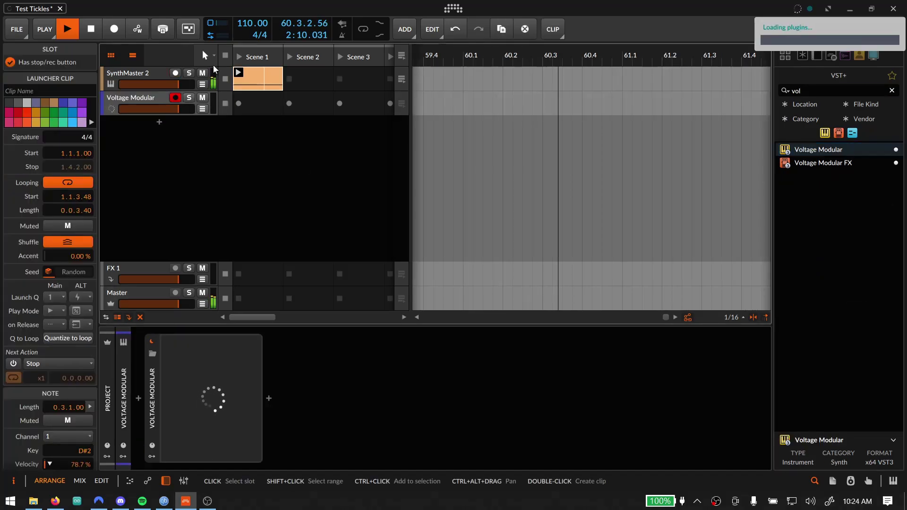
left_click(137, 78)
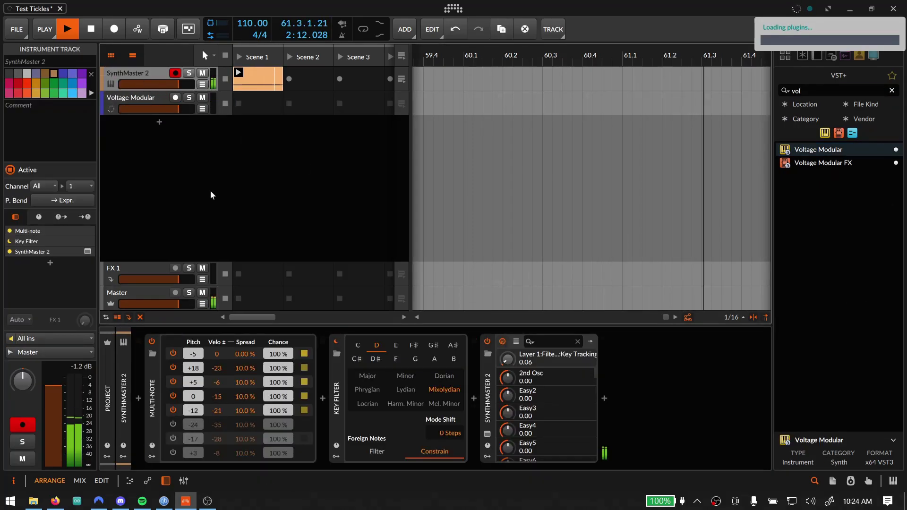
left_click(127, 102)
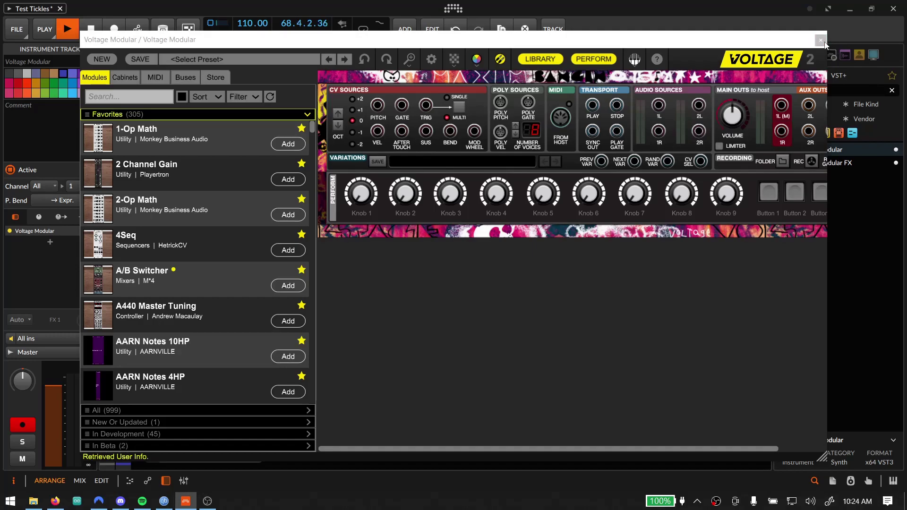
left_click(823, 42)
Close the Voltage Modular window, search the VST+ collection for "vital", add Vital as a new instrument track, and close its window
left_click_drag(824, 90, 685, 90)
type("v")
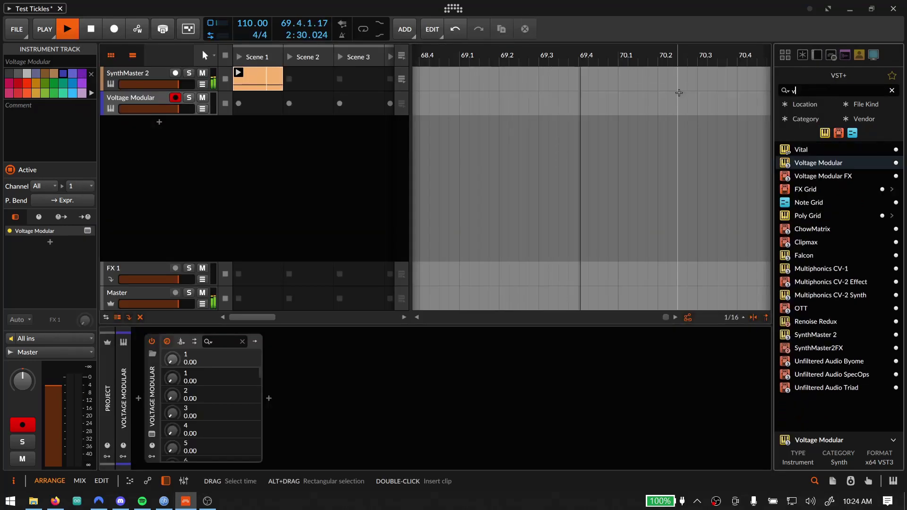
type("ital")
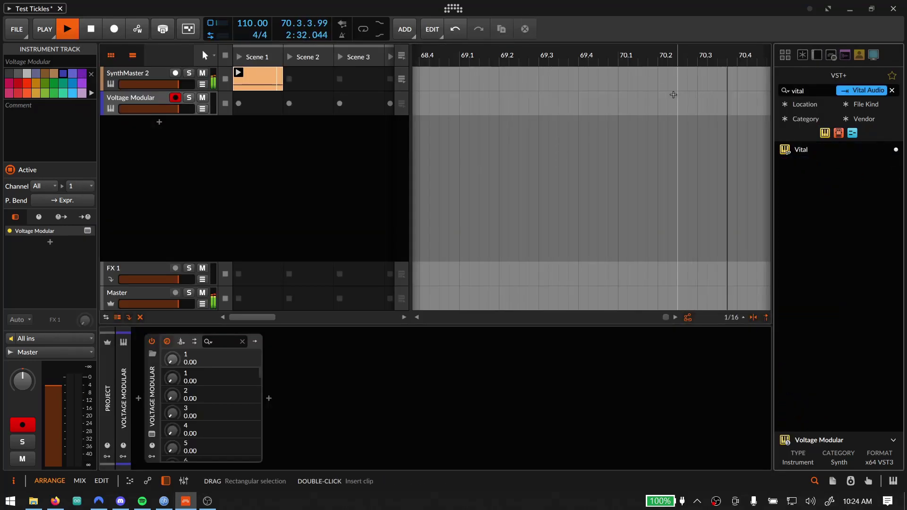
left_click_drag(801, 149, 284, 189)
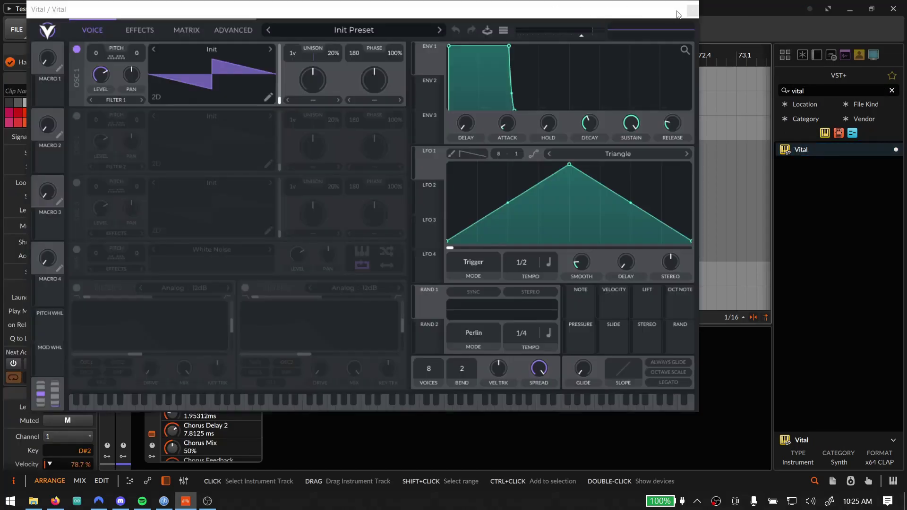
left_click(692, 10)
Group the Multi-note and Key Filter devices on the SynthMaster 2 track into a Note FX Layer
left_click(163, 75)
left_click(274, 338)
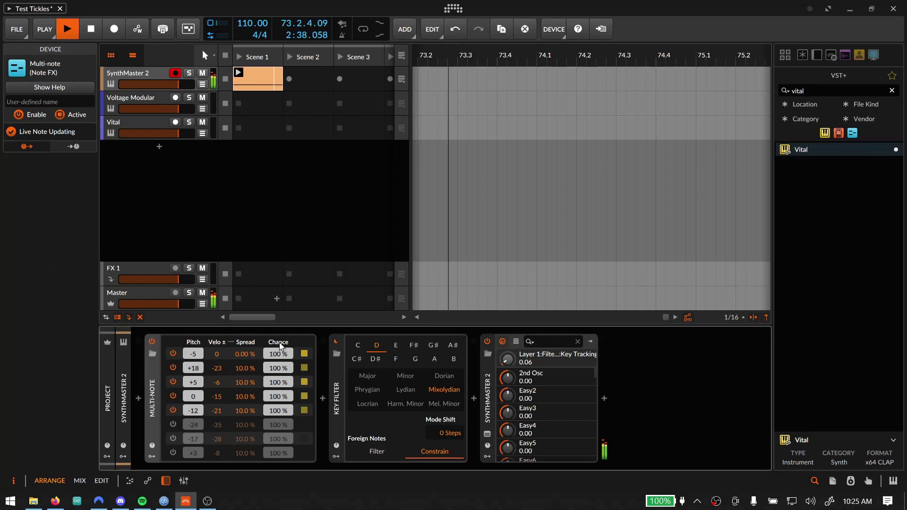
left_click(338, 386)
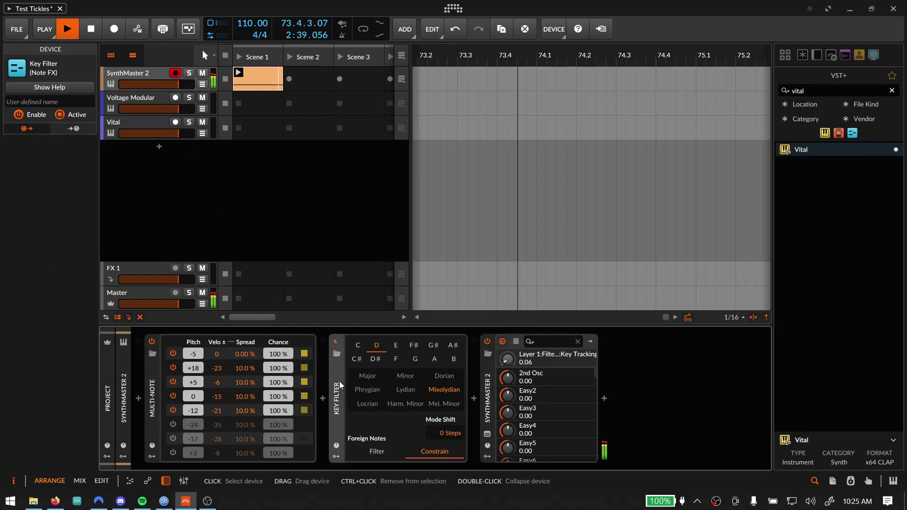
left_click(152, 398, "ctrl")
key("ctrl+g")
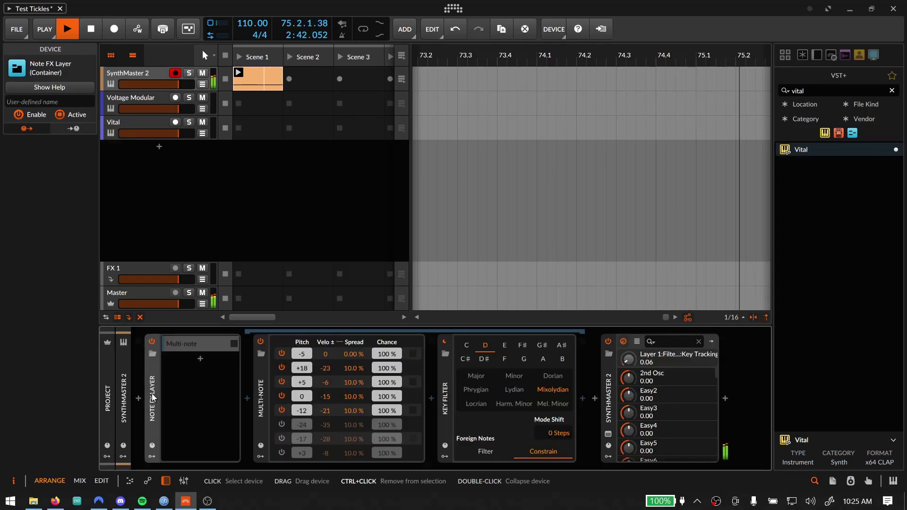
Paste a copy of the SynthMaster 2 track's Note FX Layer onto the Vital track, placing it before Vital
left_click(145, 112)
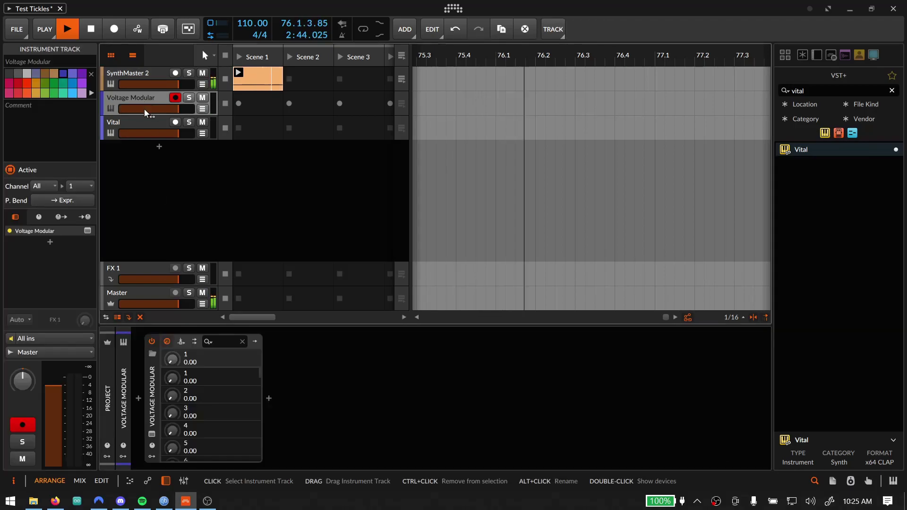
left_click(141, 129)
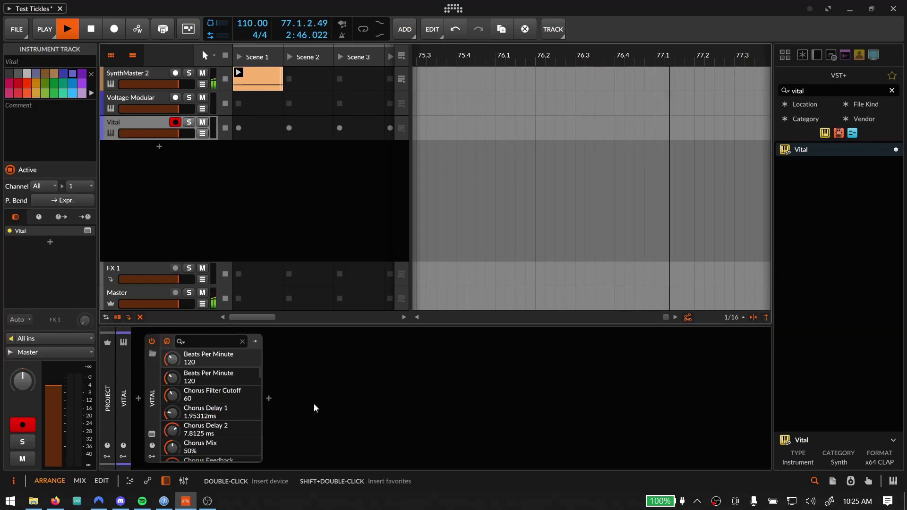
right_click(332, 407)
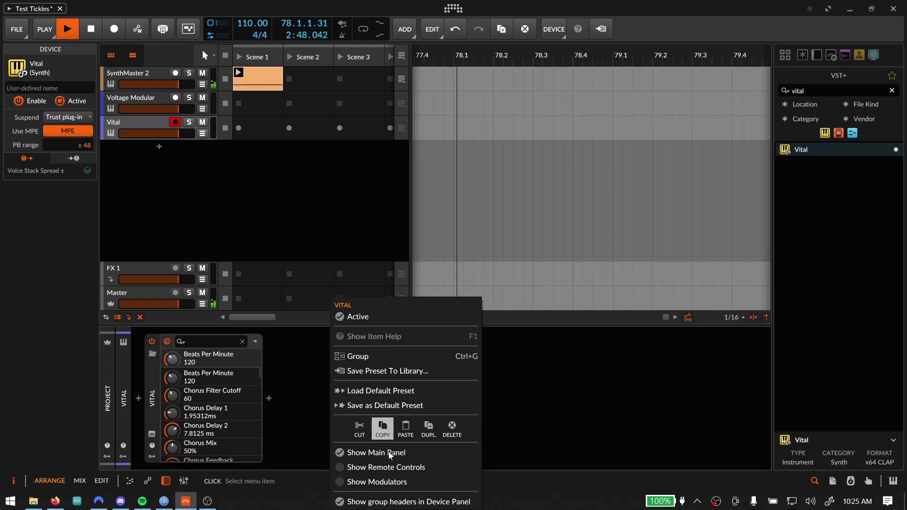
left_click(403, 429)
left_click_drag(273, 402, 140, 397)
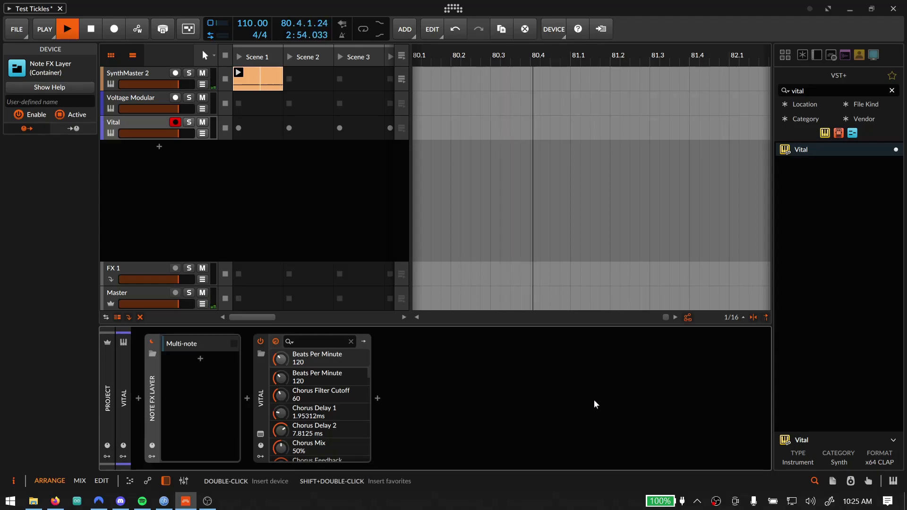
Restart playback, compare the SynthMaster 2 and Vital device chains, and view Vital's plug-in window before closing it
key("space")
key("space")
left_click(142, 74)
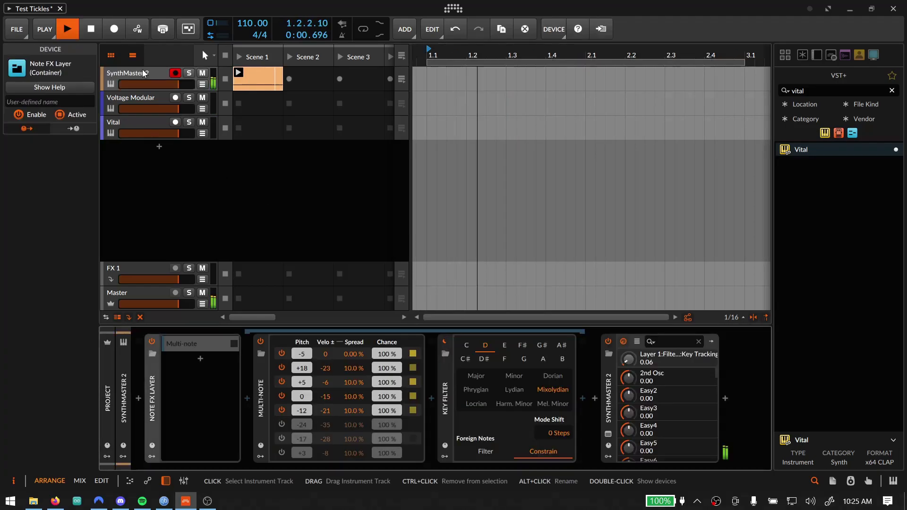
left_click(151, 124)
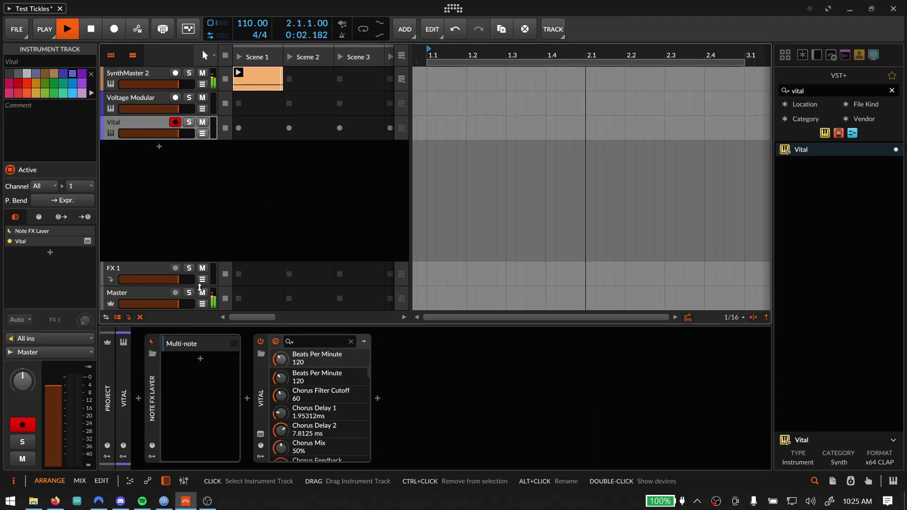
left_click(260, 434)
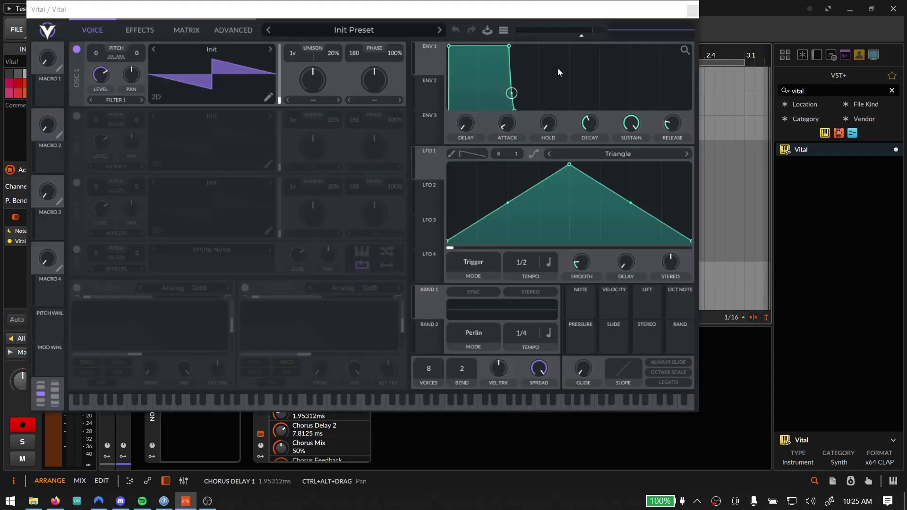
left_click_drag(525, 13, 597, 53)
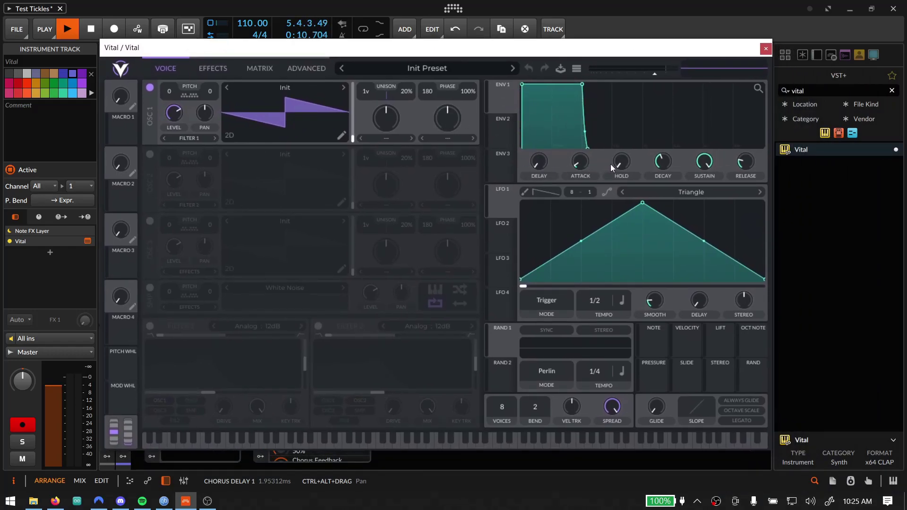
left_click(766, 49)
Create a clip in the Vital track's Scene 1 slot and draw a G#1 note from 1.1.1.00, about 0.2.3.46 long
double_click(265, 133)
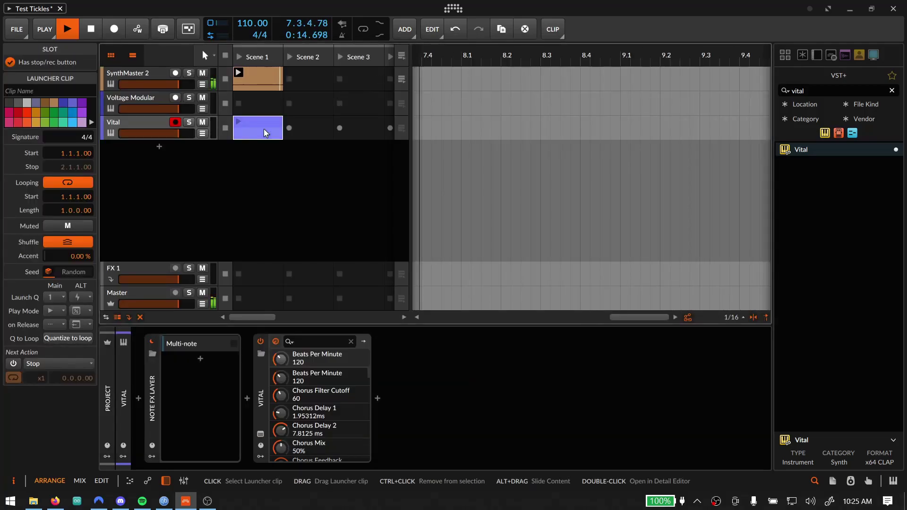
double_click(264, 133)
double_click(209, 425)
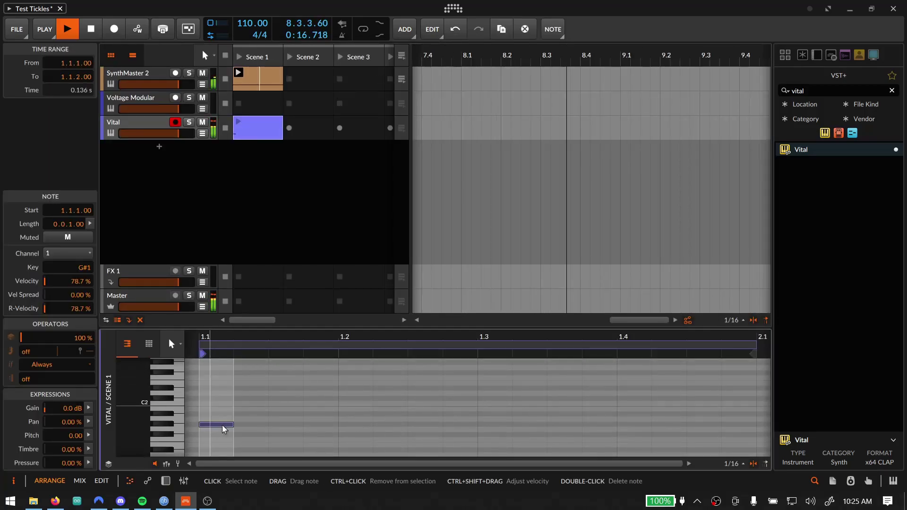
left_click_drag(232, 424, 597, 393)
Shorten the Vital clip's loop to 0.1.0.00 starting at 1.1.2.68, with the clip's start at 1.1.1.00 and stop at 1.3.4.46
left_click(758, 348)
left_click_drag(756, 346, 340, 347)
left_click(333, 353)
mouse_move(269, 347)
left_mouse_down()
mouse_move(327, 348)
mouse_move(201, 354)
left_mouse_up()
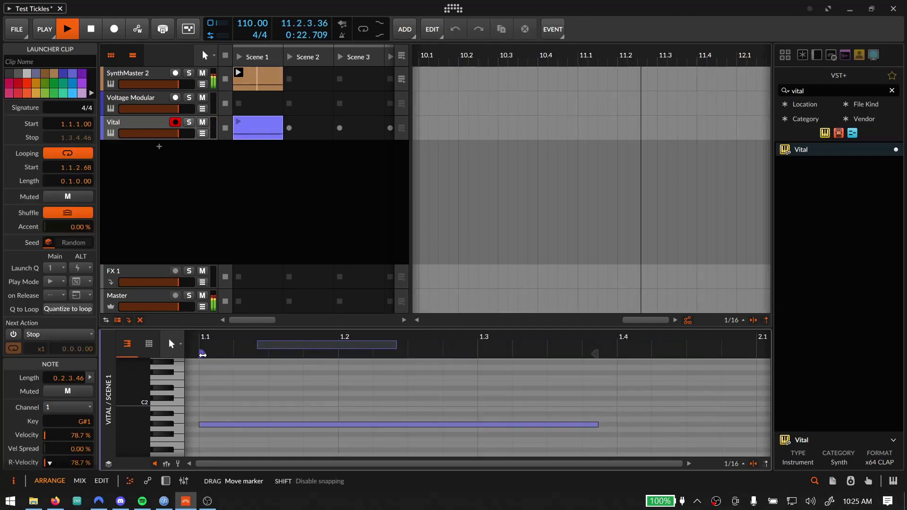
Open Vital's window and set oscillator 1's unison to 10 voices with 6% detune
double_click(144, 129)
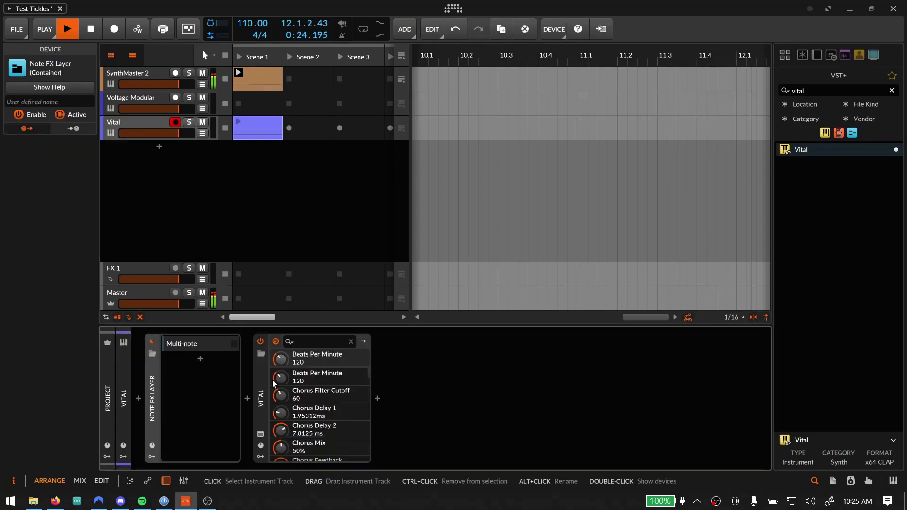
left_click(260, 434)
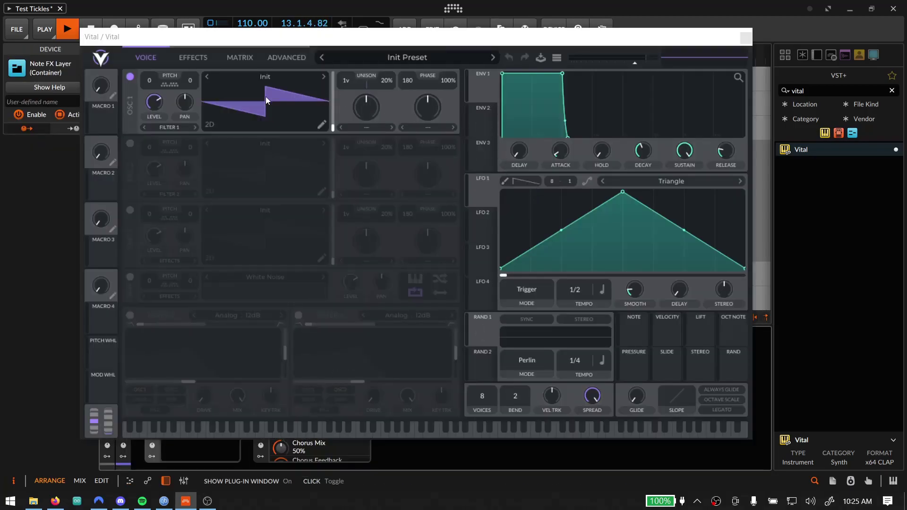
left_click_drag(361, 78, 350, 67)
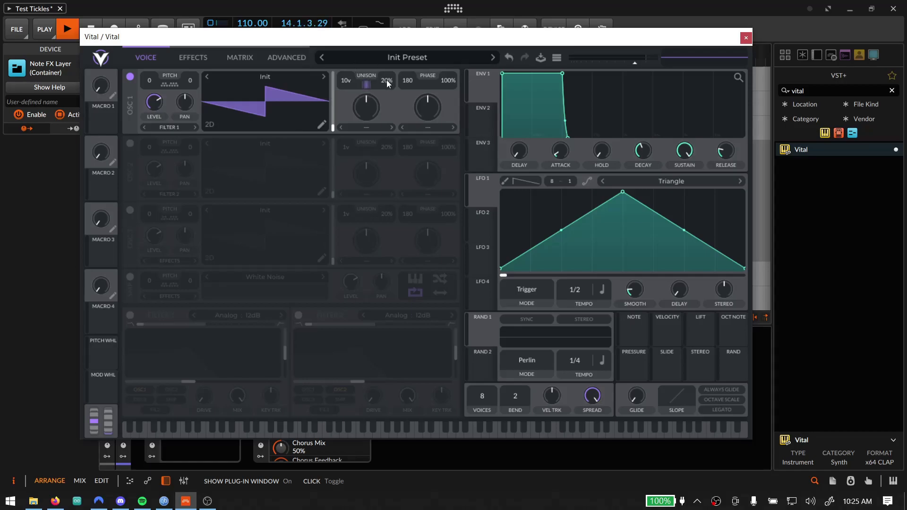
left_click_drag(388, 93, 387, 96)
Lengthen envelope 1's attack, raise its release to about 0.77 seconds, and enable Filter 1
left_click_drag(557, 151, 553, 125)
left_click_drag(725, 149, 722, 134)
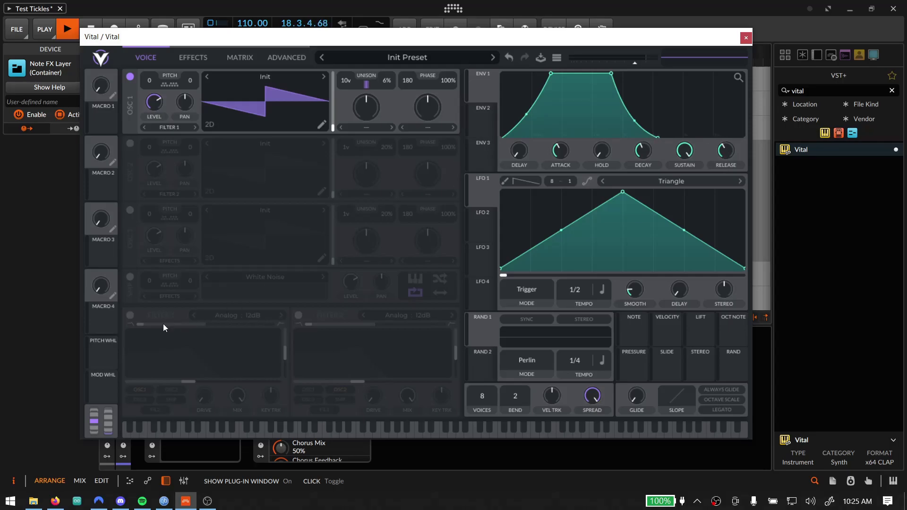
left_click(134, 317)
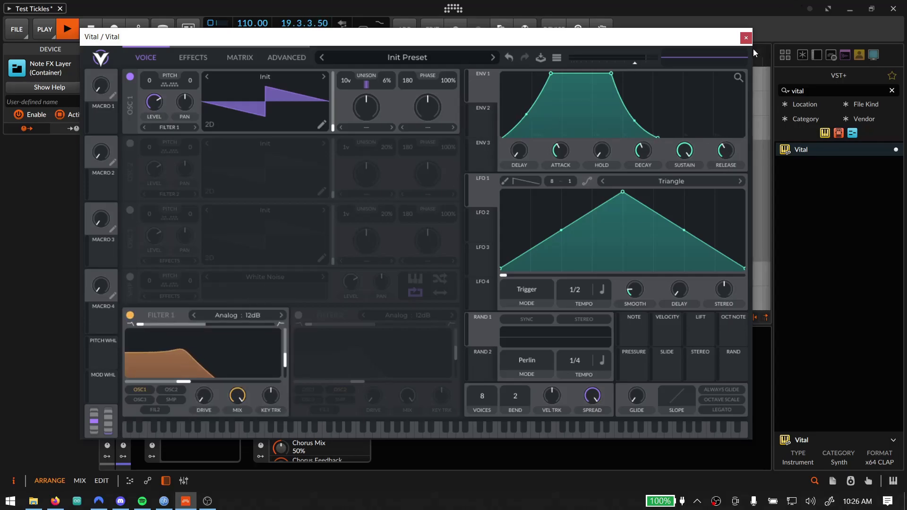
Close the Vital window and restart playback from the beginning with the Vital clip playing
left_click(745, 38)
key("space")
key("space")
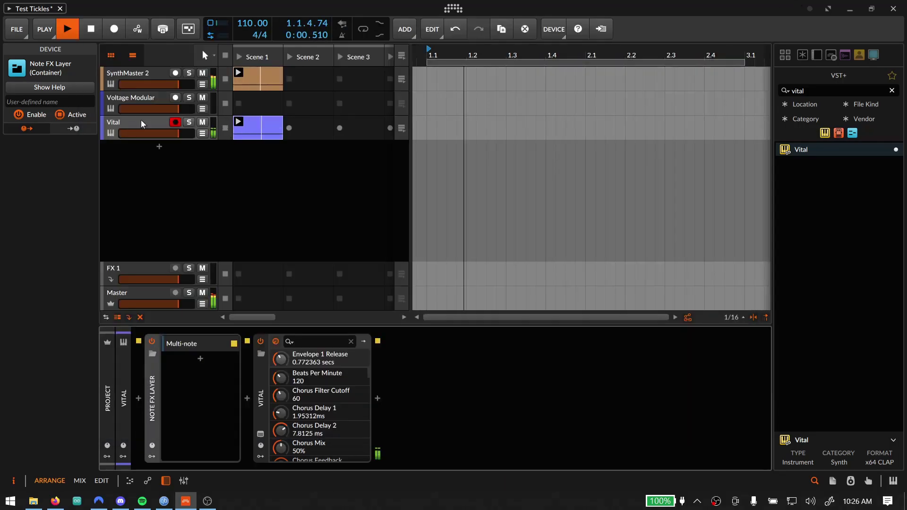
Reopen Vital's window from its track and lower the synth's output volume to about -7.08 dB
left_click(141, 124)
left_click(275, 341)
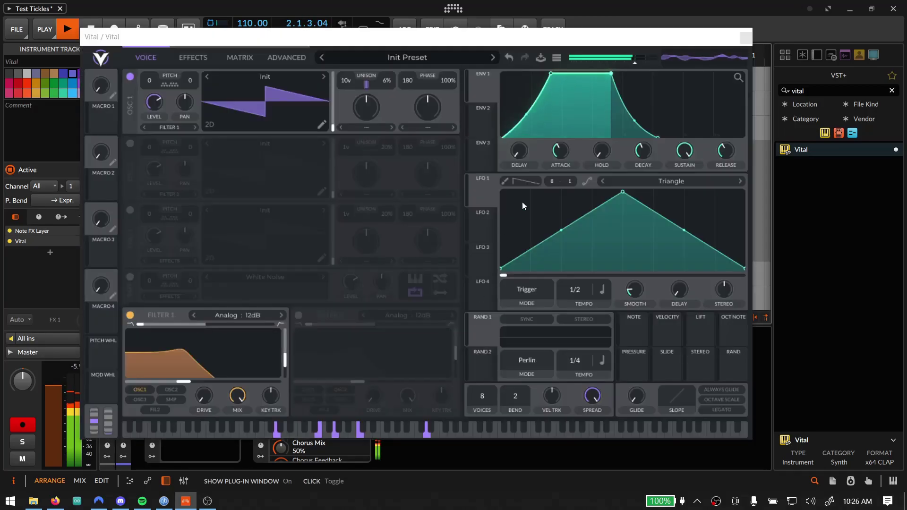
left_click_drag(632, 64, 631, 63)
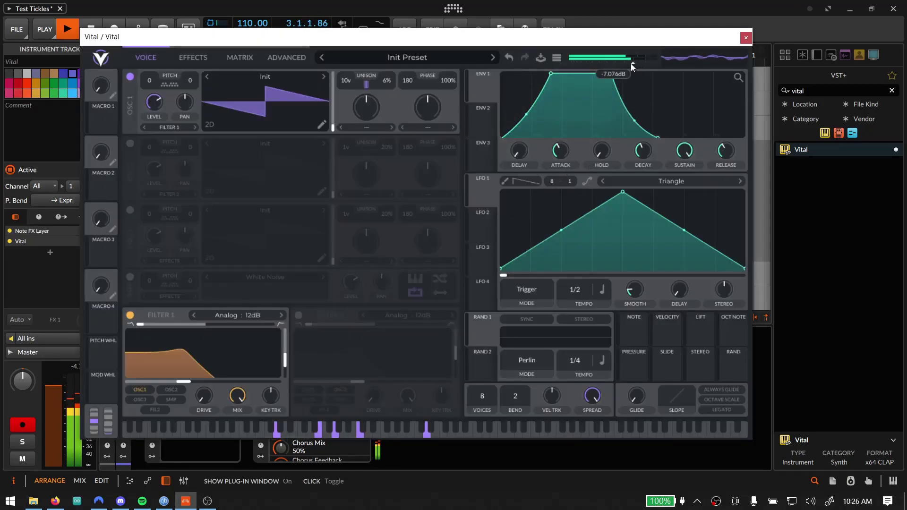
Enable Vital's Filter effect and shape it into a high-pass with cutoff around -8.49 semitones and 0% resonance
left_click(191, 57)
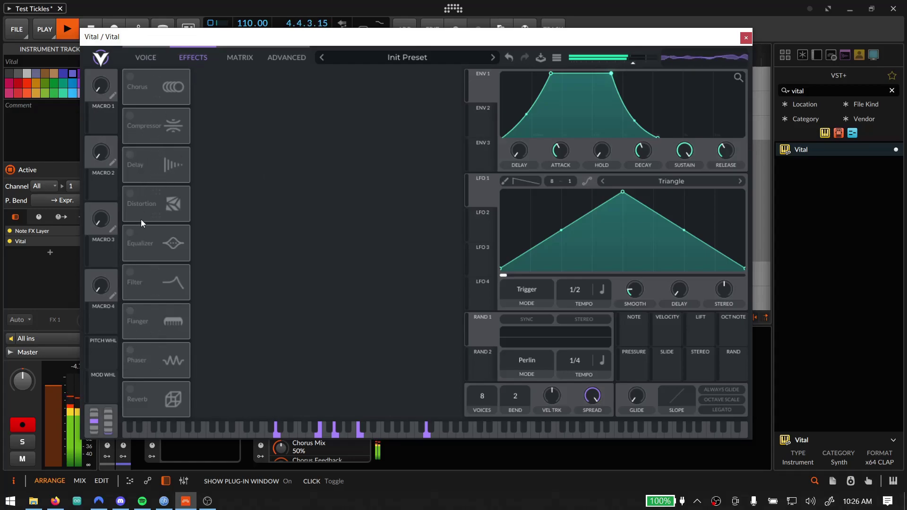
left_click(132, 274)
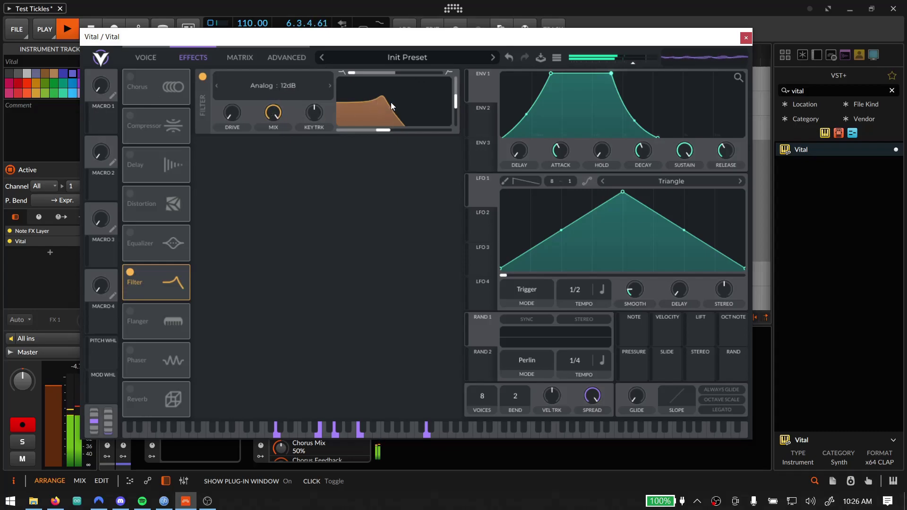
left_click_drag(351, 75, 484, 86)
left_click_drag(381, 106, 371, 120)
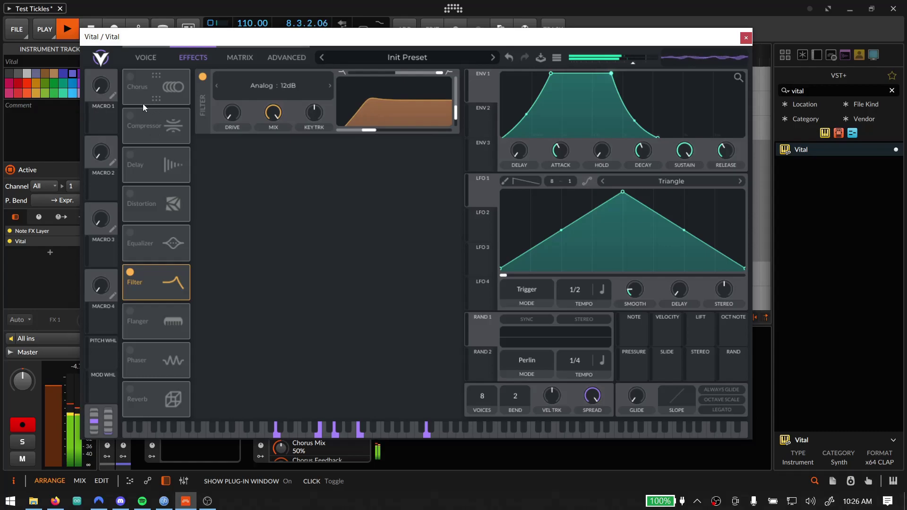
left_click_drag(375, 110, 364, 119)
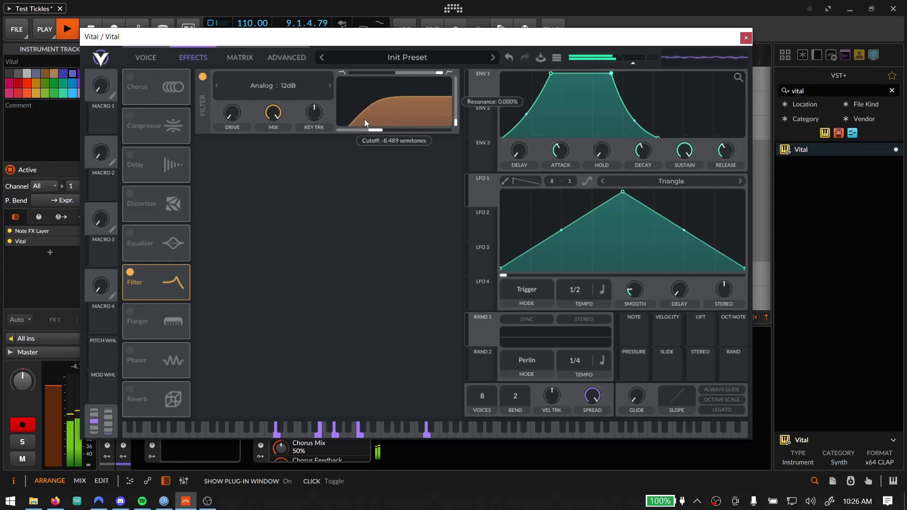
Change the Filter effect's model to Digital 12dB
left_click(256, 84)
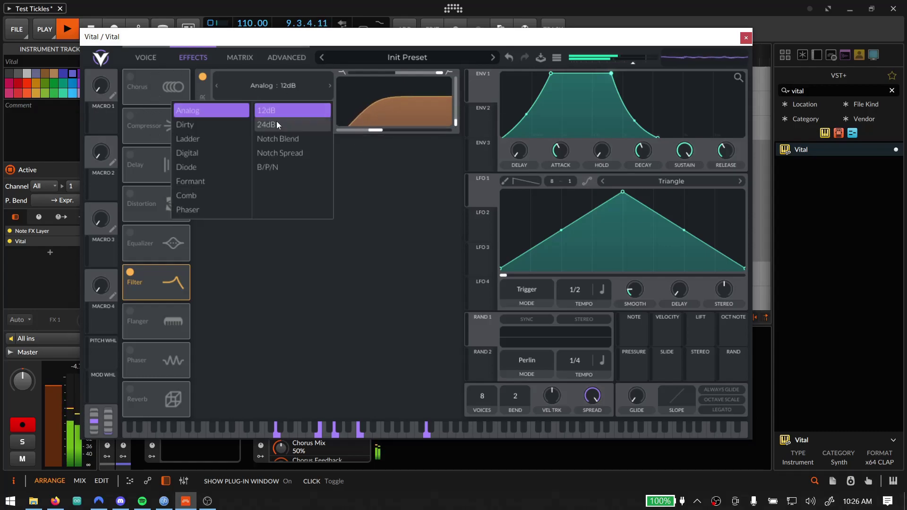
left_click(208, 156)
left_click(385, 160)
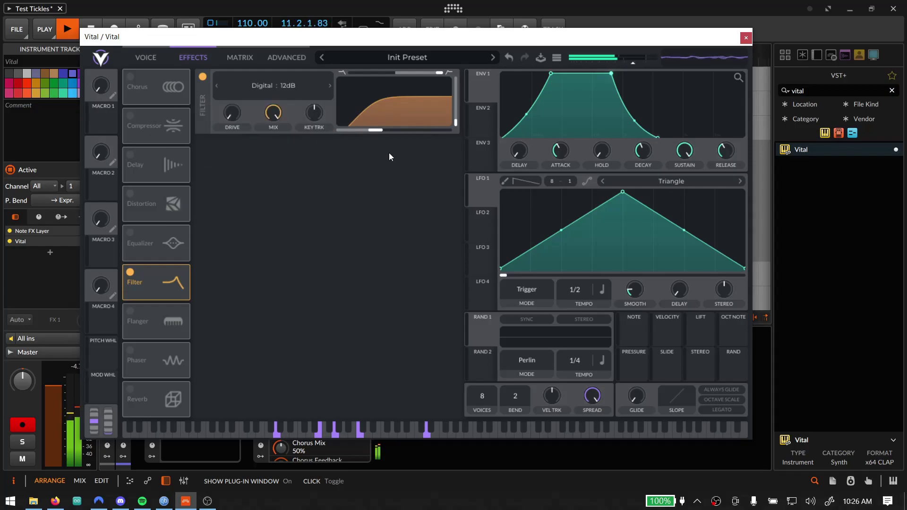
Modulate voice Filter 1's cutoff with LFO 1, using the Growing Oscillations shape at a tempo of 8/1
left_click(146, 57)
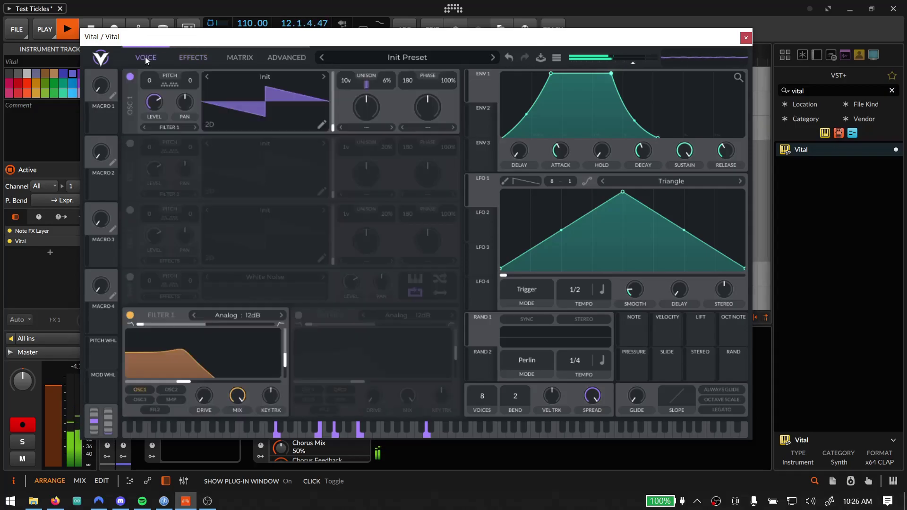
left_click(644, 182)
left_click(696, 166)
left_click_drag(475, 199, 194, 370)
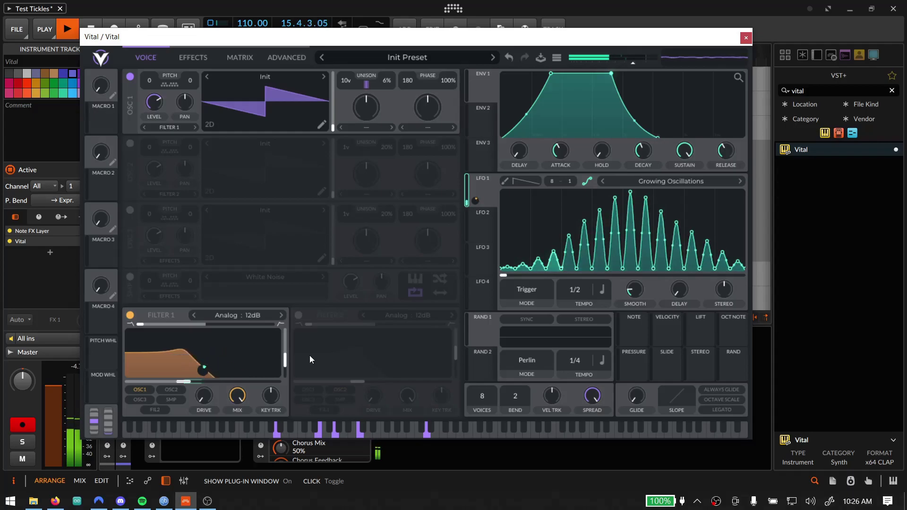
left_click_drag(575, 289, 571, 302)
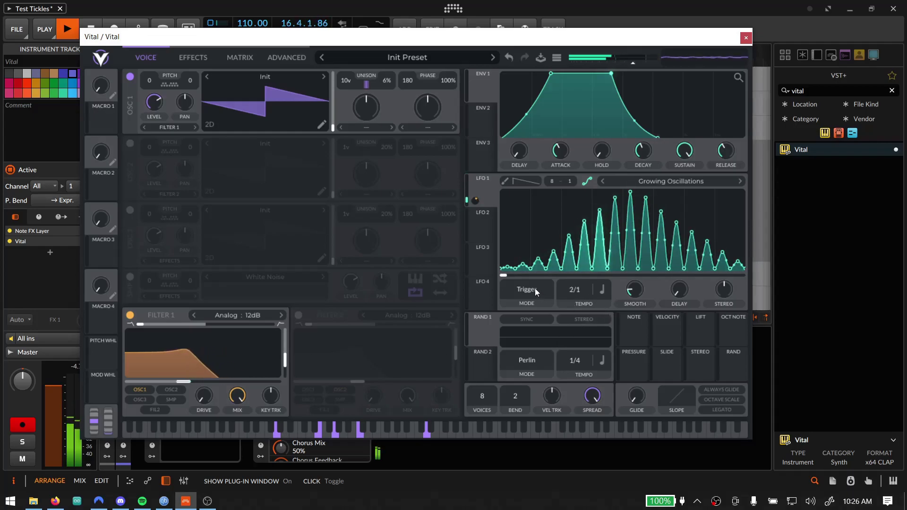
scroll(567, 289, "down", 1)
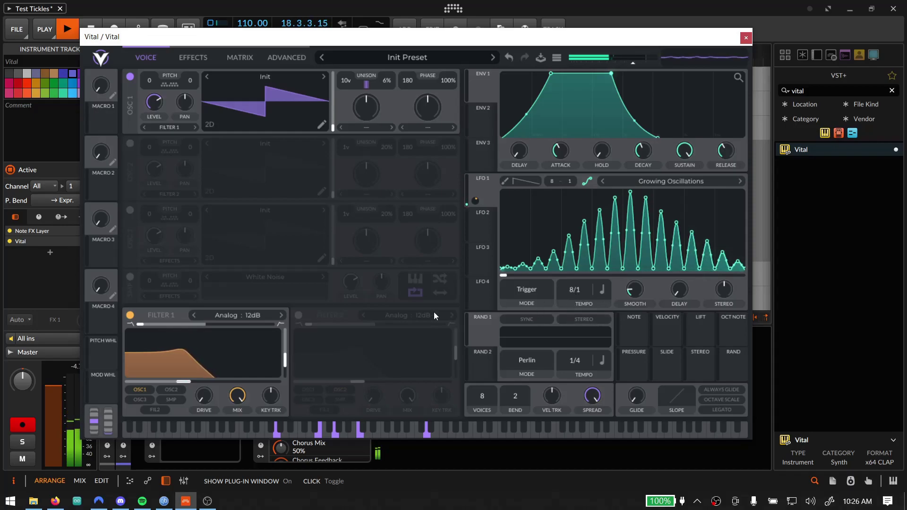
Fine-tune voice Filter 1's resonance and cutoff, and slow LFO 1's tempo to 16/1
left_click_drag(289, 359, 288, 356)
mouse_move(175, 361)
left_mouse_down()
mouse_move(189, 361)
mouse_move(175, 362)
left_mouse_up()
left_click_drag(569, 296, 570, 303)
Enable Vital's Reverb effect and set its mix to about 45%
left_click(246, 60)
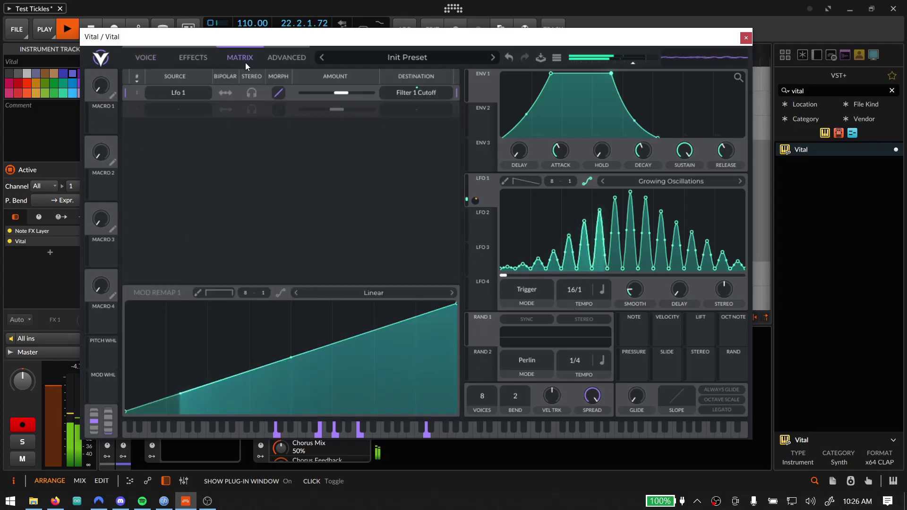
left_click(199, 58)
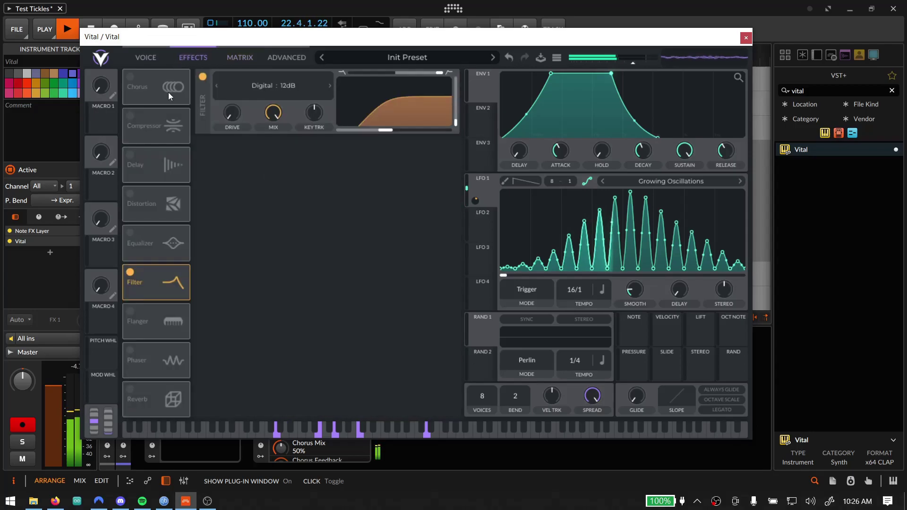
left_click(132, 390)
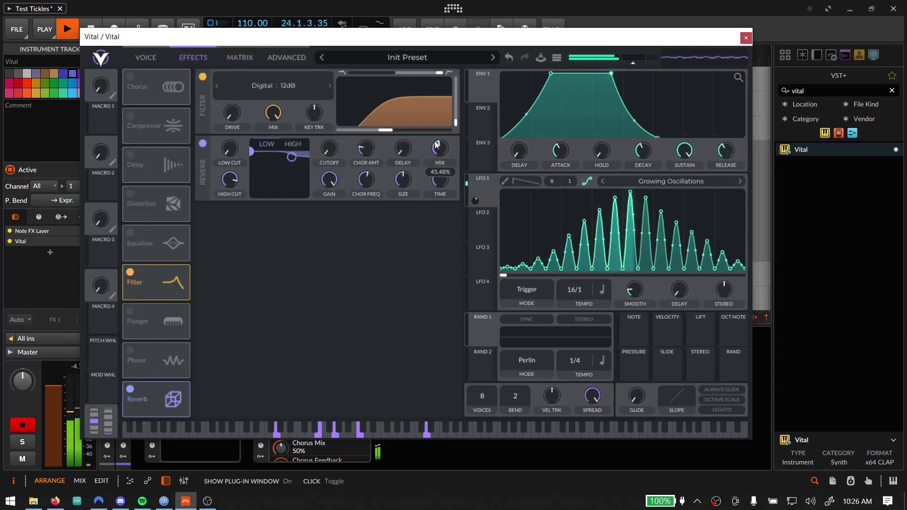
Audition other preset shapes for LFO 1, including Pulse Series, Shuffle Gate, Trance Gate and Square
left_click(653, 180)
scroll(678, 141, "down", 4)
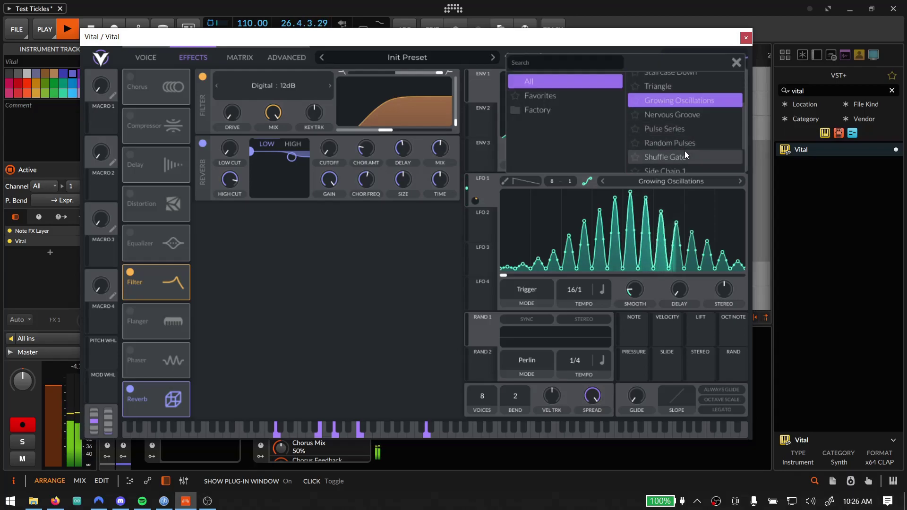
left_click(685, 153)
left_click(681, 124)
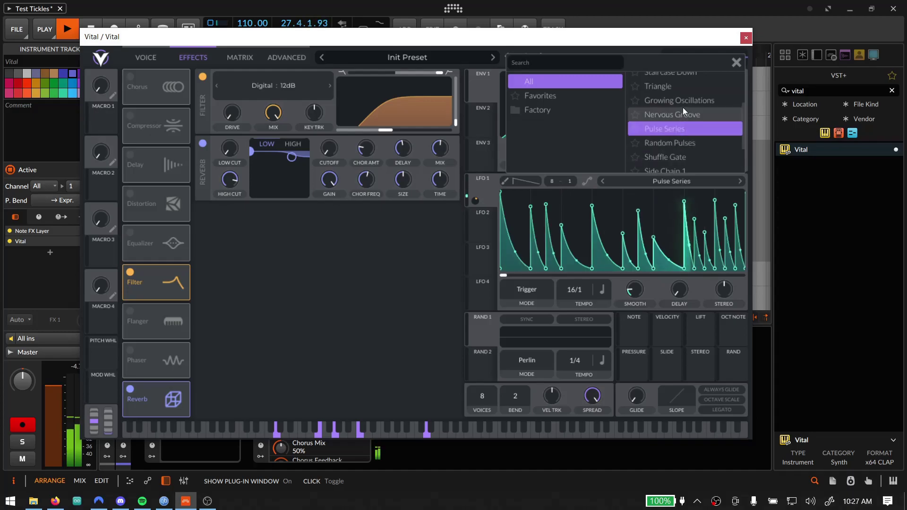
left_click(682, 105)
left_click(682, 128)
scroll(681, 131, "down", 1)
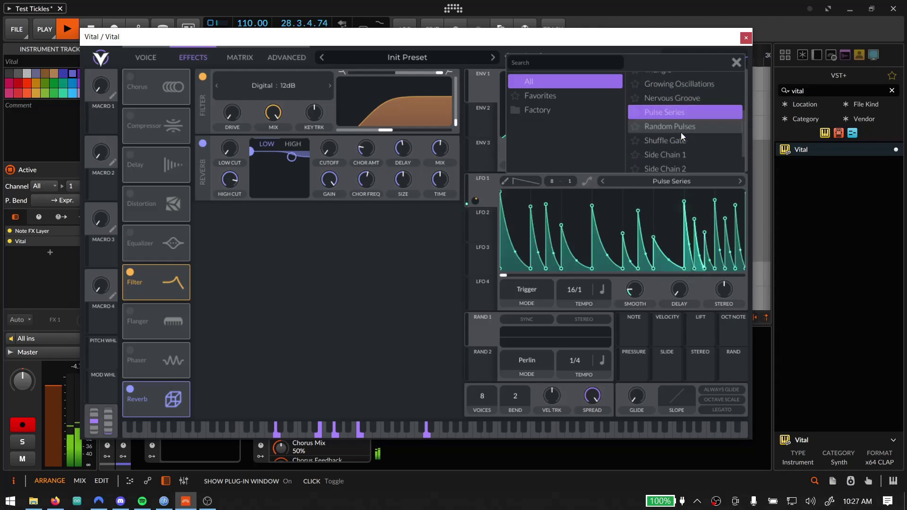
left_click(680, 142)
scroll(678, 144, "down", 3)
left_click(677, 161)
scroll(680, 142, "up", 2)
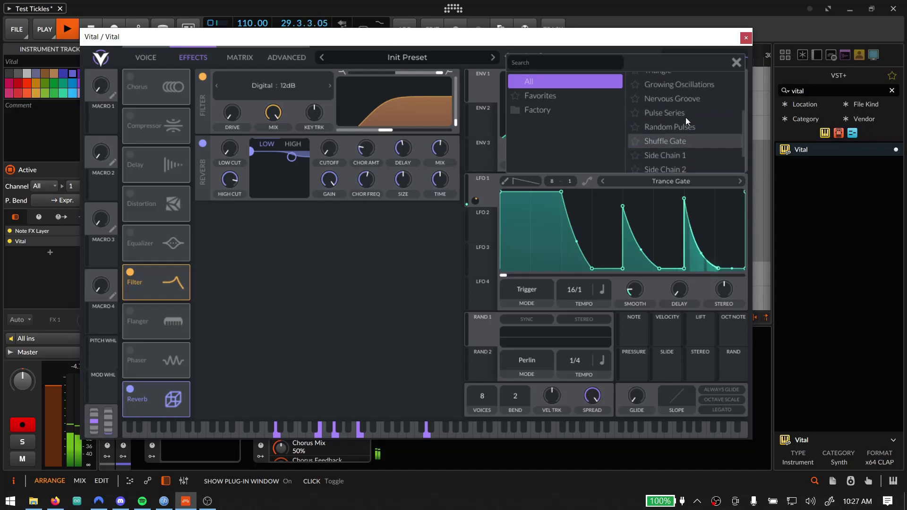
left_click(685, 118)
scroll(685, 123, "up", 3)
left_click(687, 107)
left_click(686, 93)
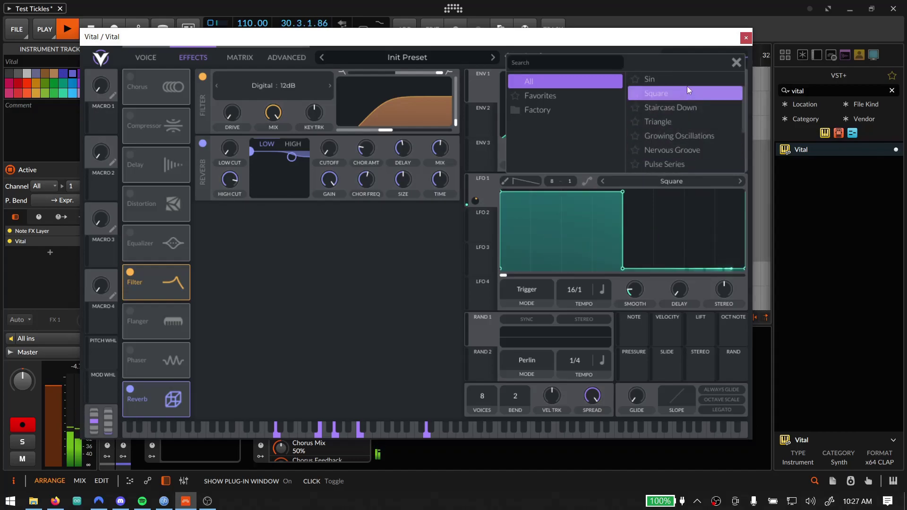
Load the Sin shape into LFO 1 and set its tempo to 4/1
left_click(687, 81)
left_click(396, 268)
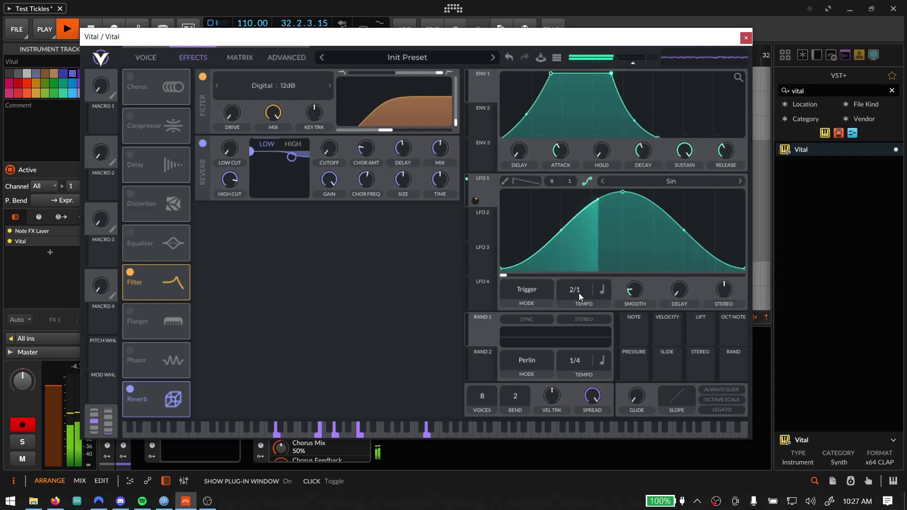
left_click_drag(579, 293, 578, 298)
Adjust the Reverb's delay, size, time and mix, and set its chorus amount to about 1.57%
left_click(162, 59)
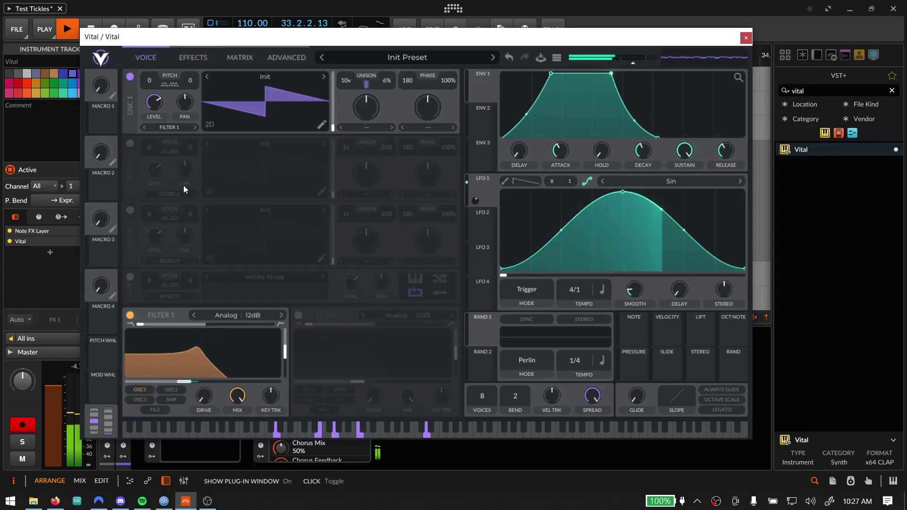
left_click(196, 57)
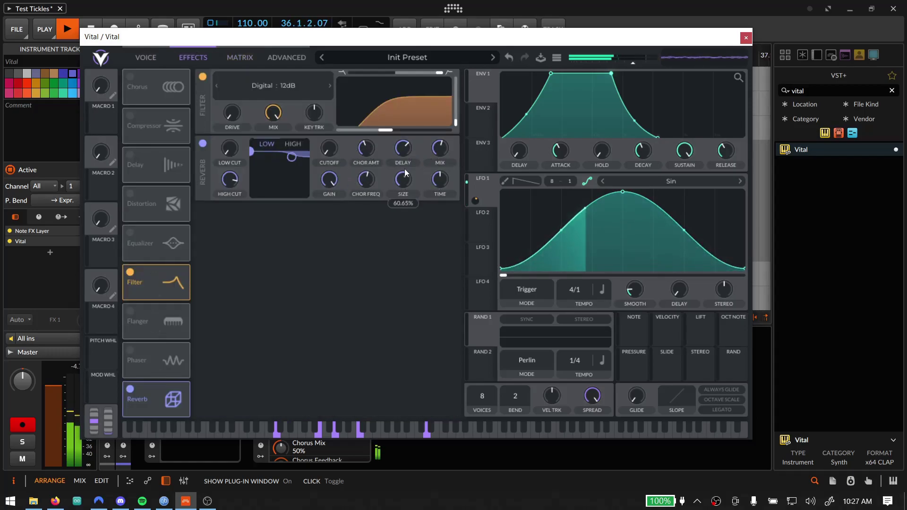
mouse_move(443, 155)
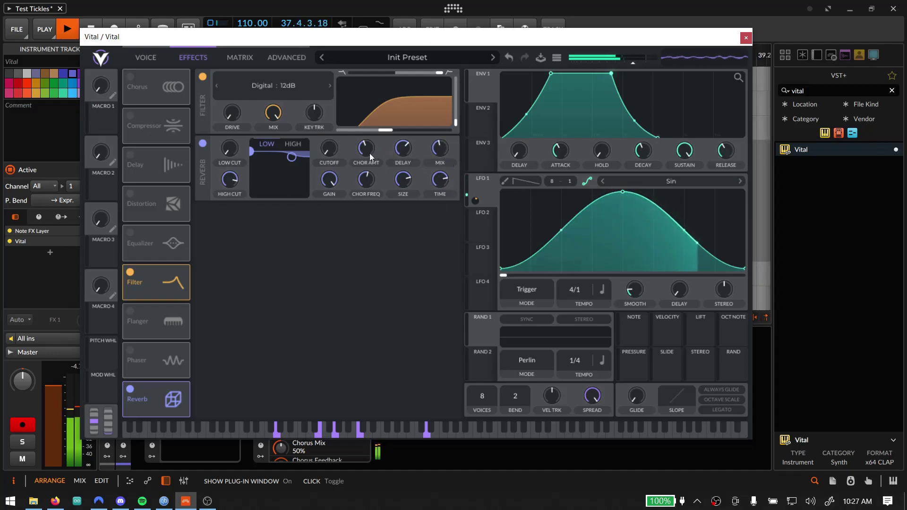
mouse_move(362, 152)
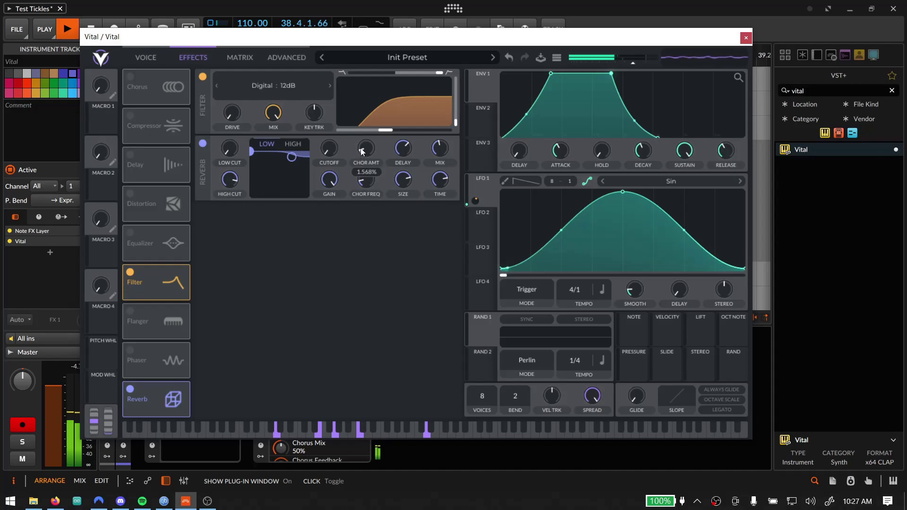
Set oscillator 1's unison to 9 voices and load the Drink the Juice wavetable into it
left_click(156, 61)
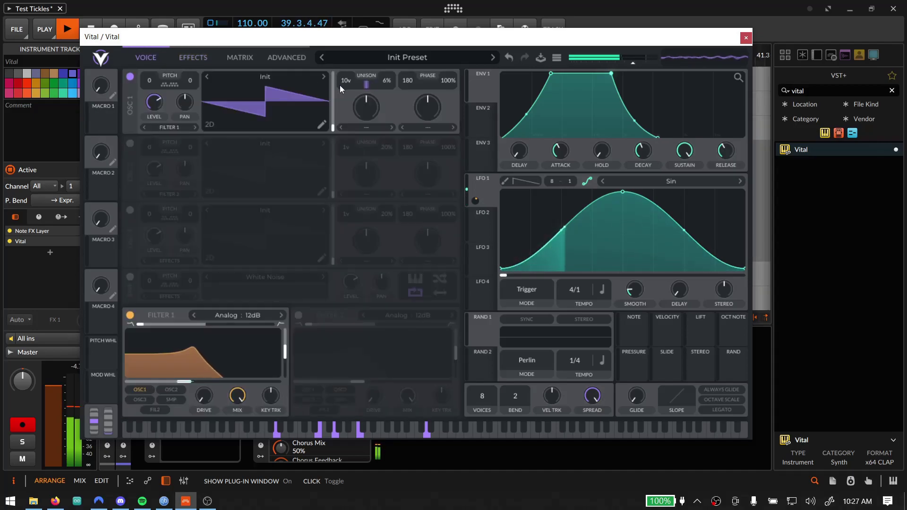
scroll(348, 82, "down", 1)
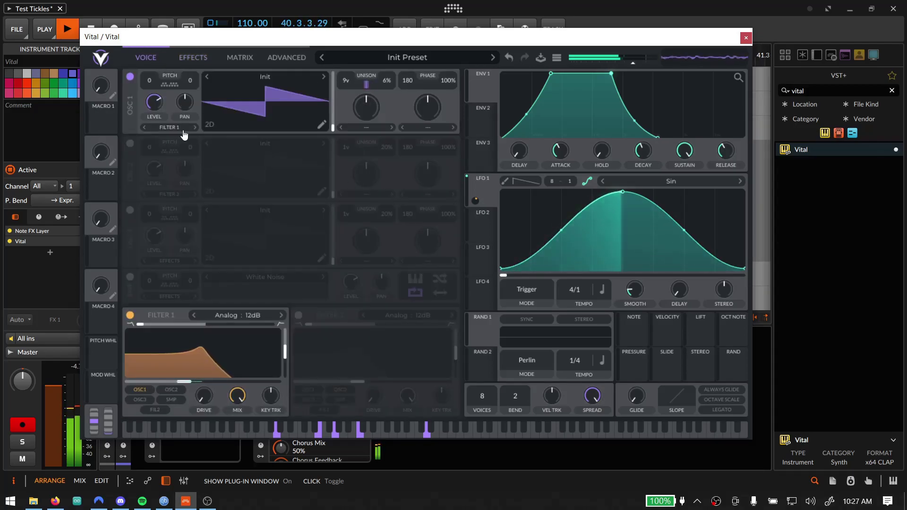
left_click(287, 79)
left_click(551, 197)
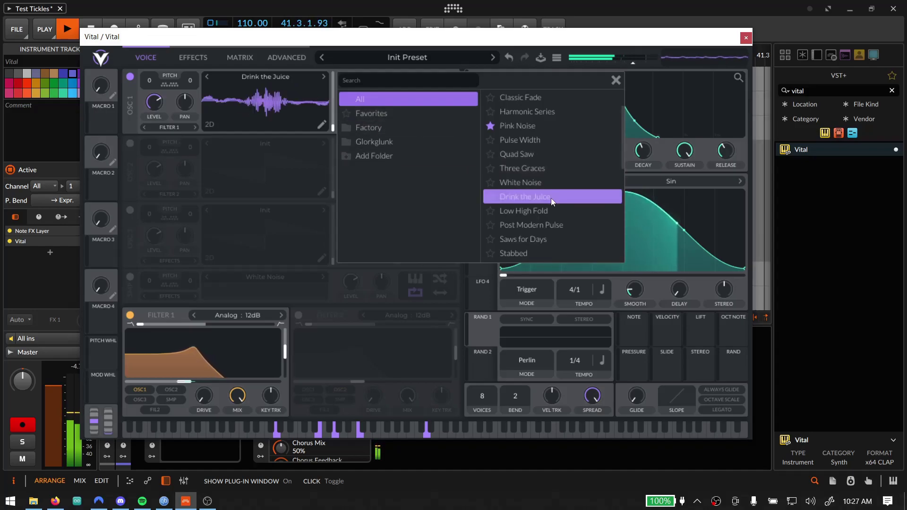
left_click(208, 157)
Assign LFO 1 to oscillator 1's wavetable frame and adjust the modulation amount
left_click_drag(484, 189, 265, 102)
left_click_drag(322, 103, 323, 117)
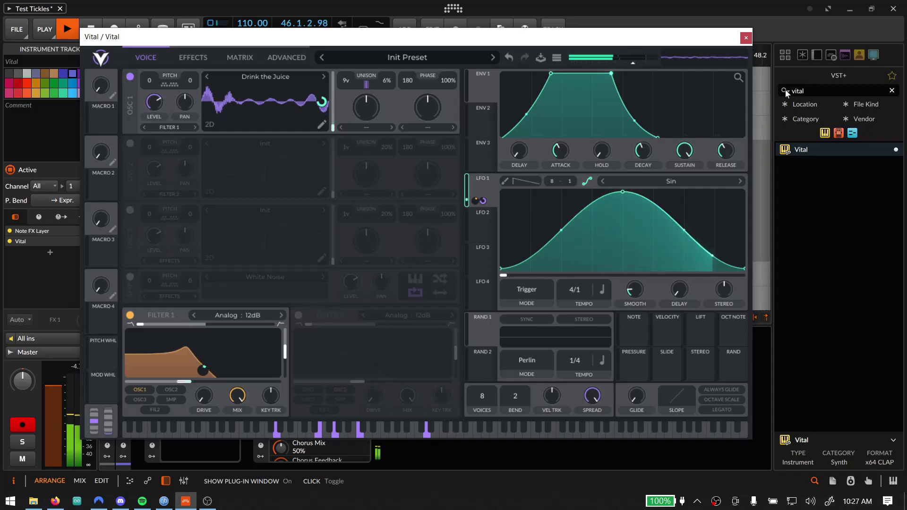
Clear the browser's plug-in search, then reopen Vital and set LFO 1's wavetable frame modulation to about 176.2
left_click(745, 38)
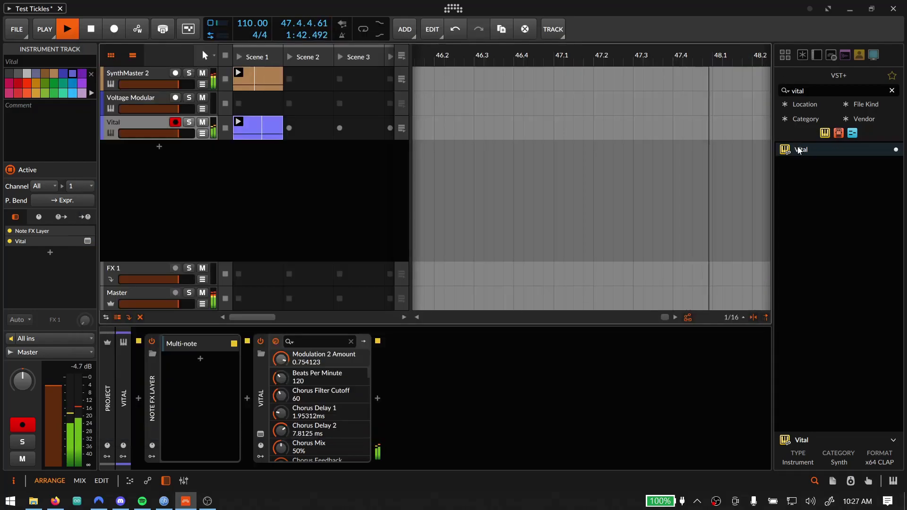
left_click(891, 91)
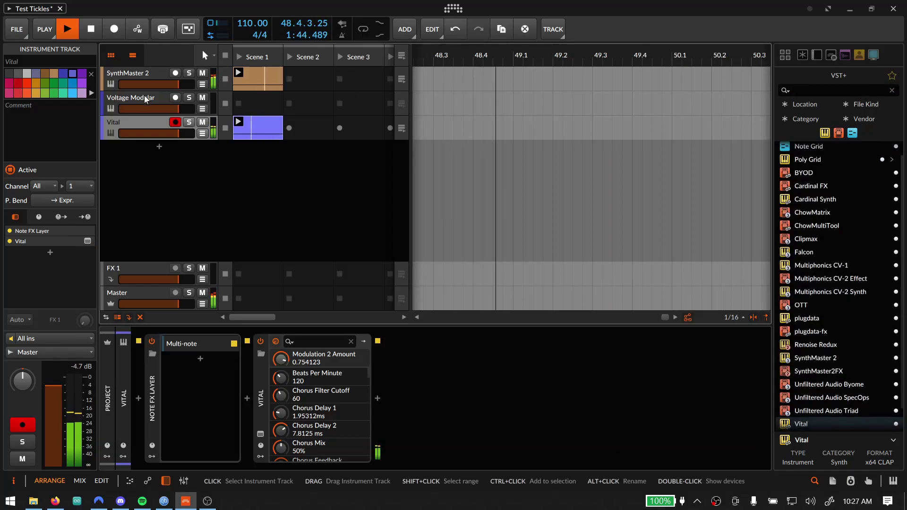
double_click(140, 125)
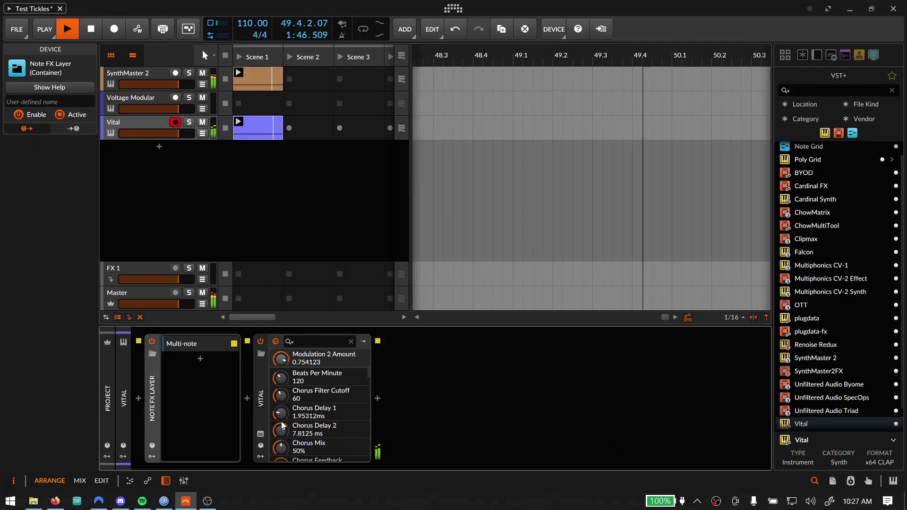
left_click(276, 341)
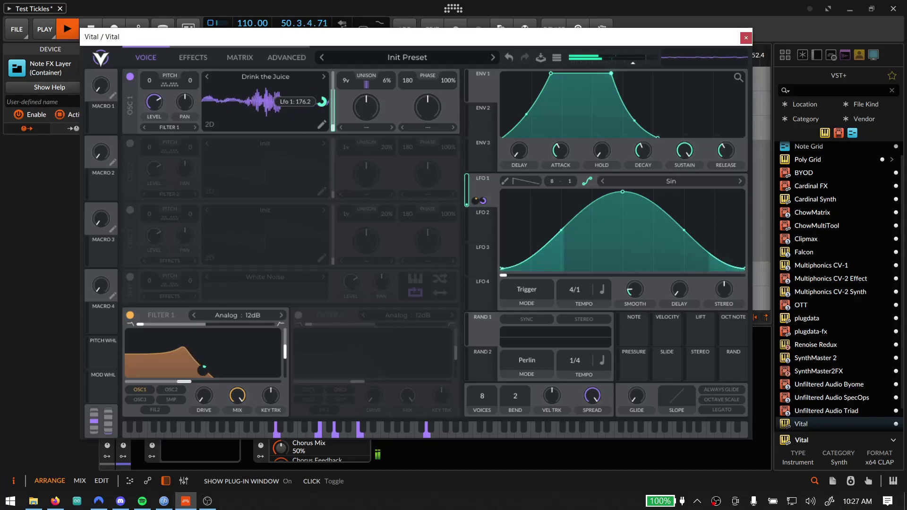
Try the Spectral Filter morph on oscillator 1, sweeping its amount down to 0%
left_click(366, 127)
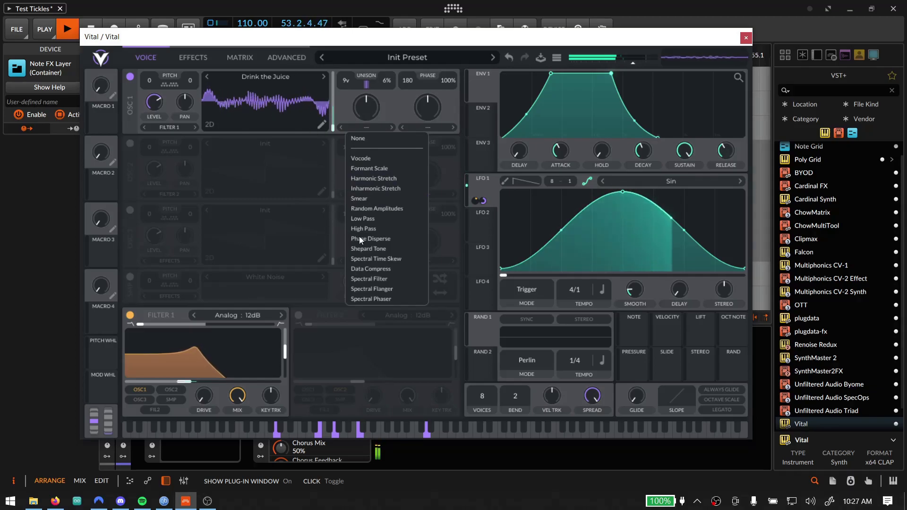
left_click(408, 278)
left_click_drag(377, 109, 376, 134)
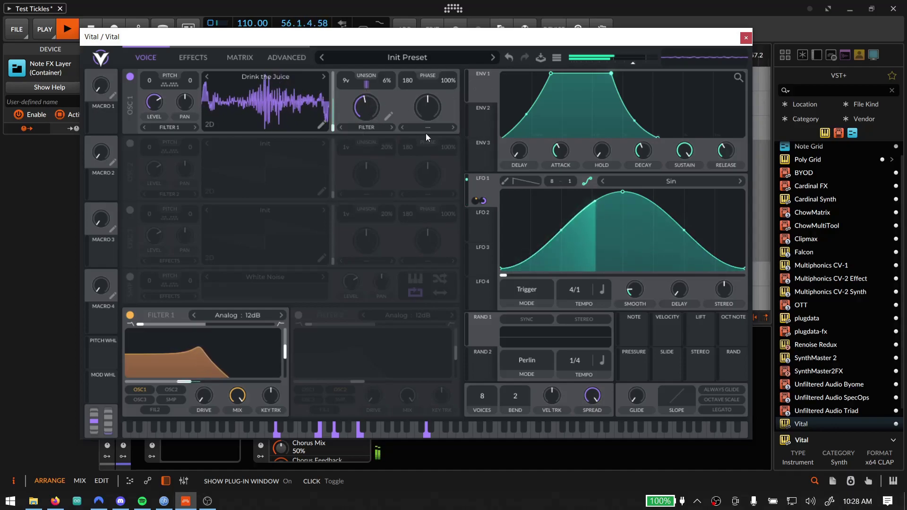
left_click_drag(359, 102, 365, 127)
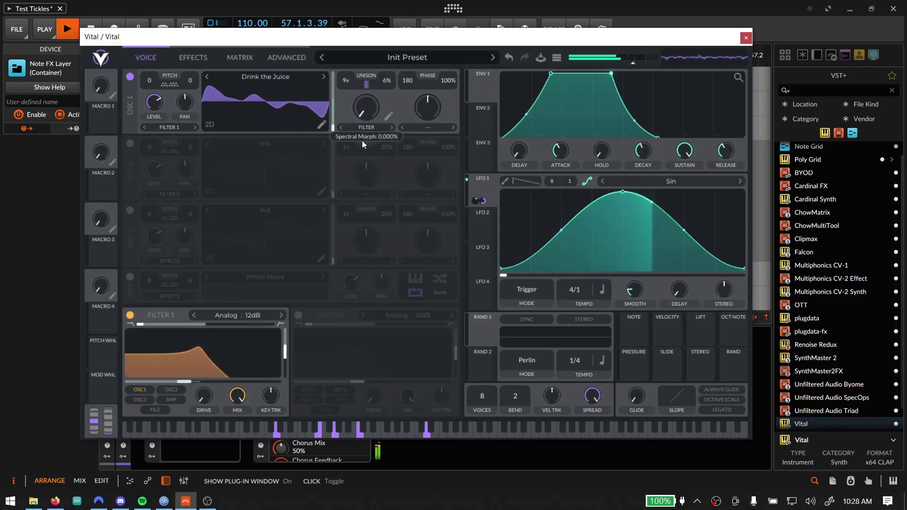
left_click(367, 127)
left_click(388, 169)
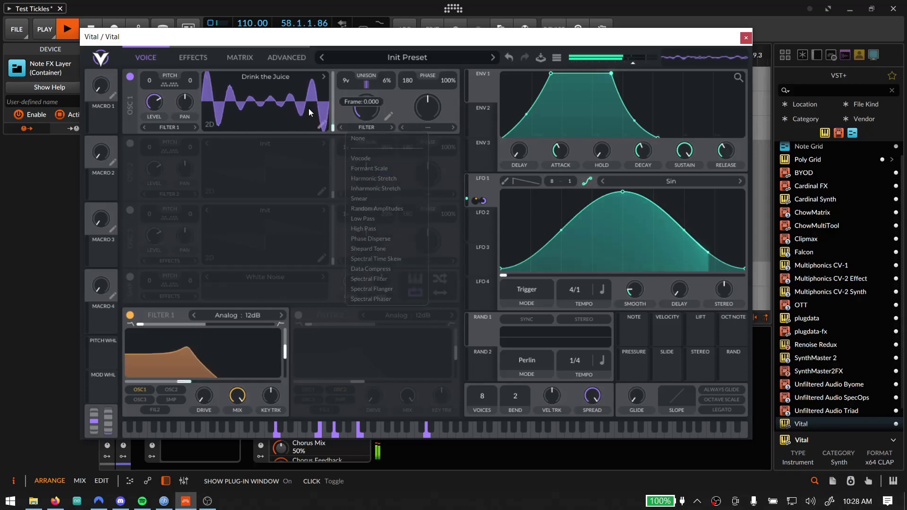
Audition the Pulse Width wavetable on oscillator 1, then load Stabbed instead
left_click(284, 75)
left_click(527, 138)
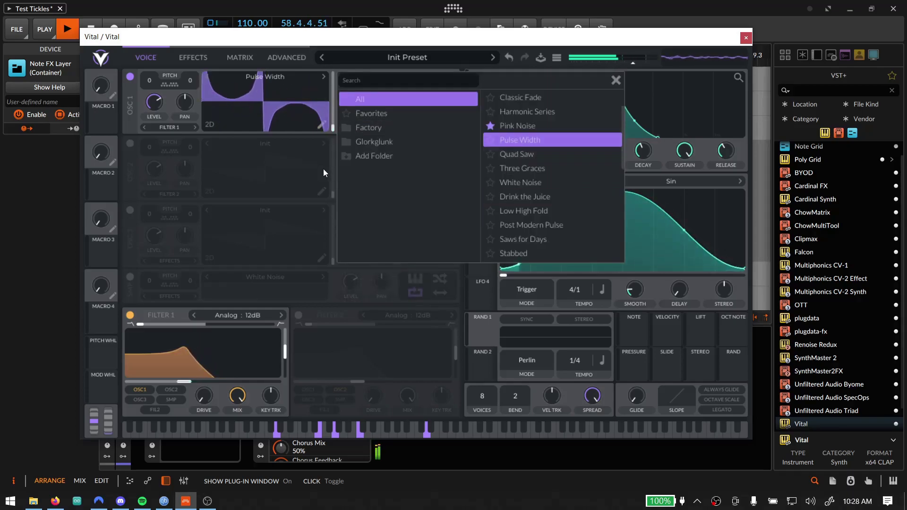
scroll(534, 192, "down", 2)
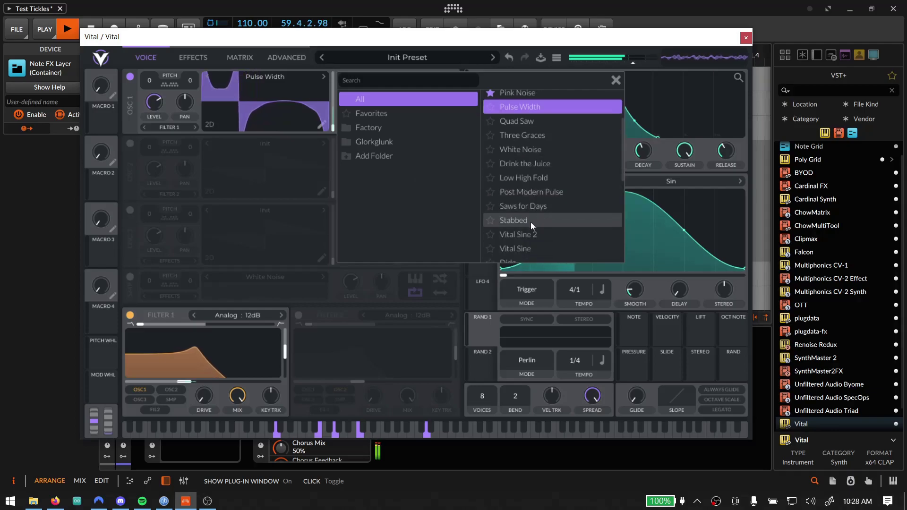
left_click(531, 222)
left_click(272, 183)
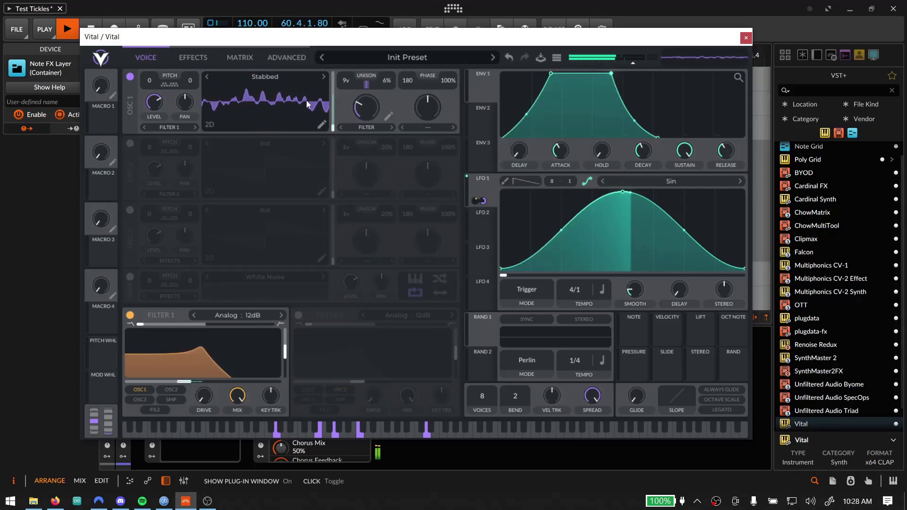
Try the Spectral Filter morph on the Stabbed wavetable with an amount of about 57%
left_click(188, 61)
left_click(157, 62)
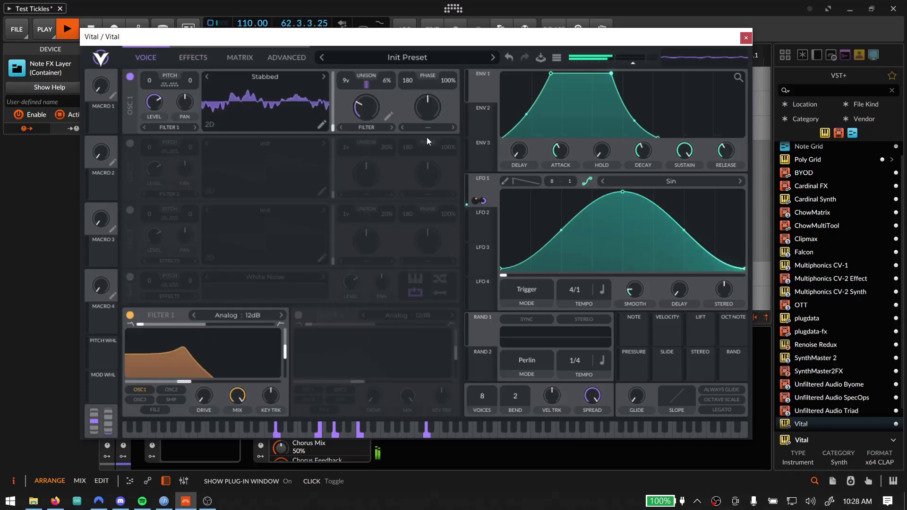
left_click(375, 130)
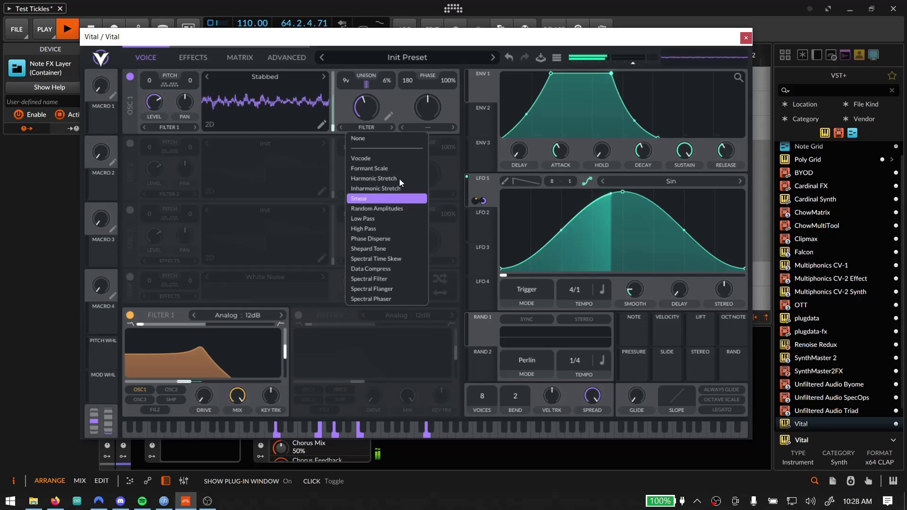
left_click(401, 278)
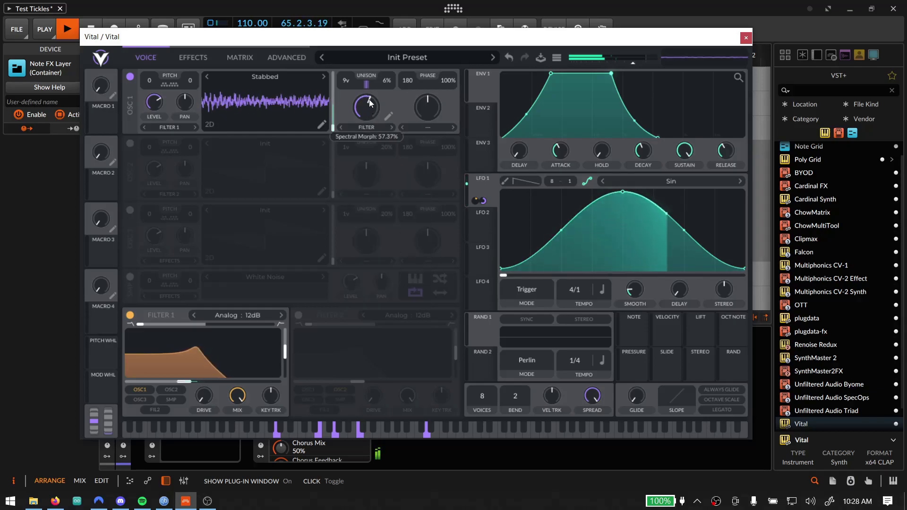
Switch oscillator 1's spectral morph to Smear at a low amount and modulate it with LFO 1
left_click(376, 130)
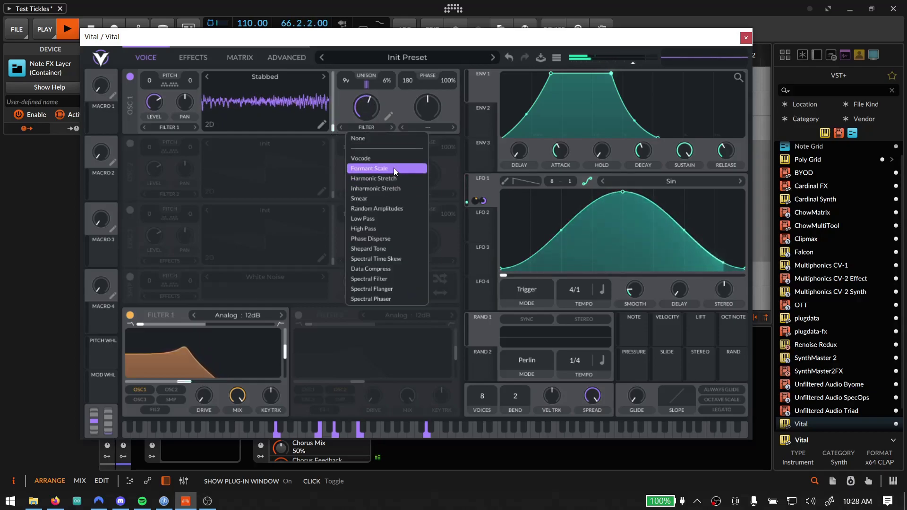
left_click(387, 198)
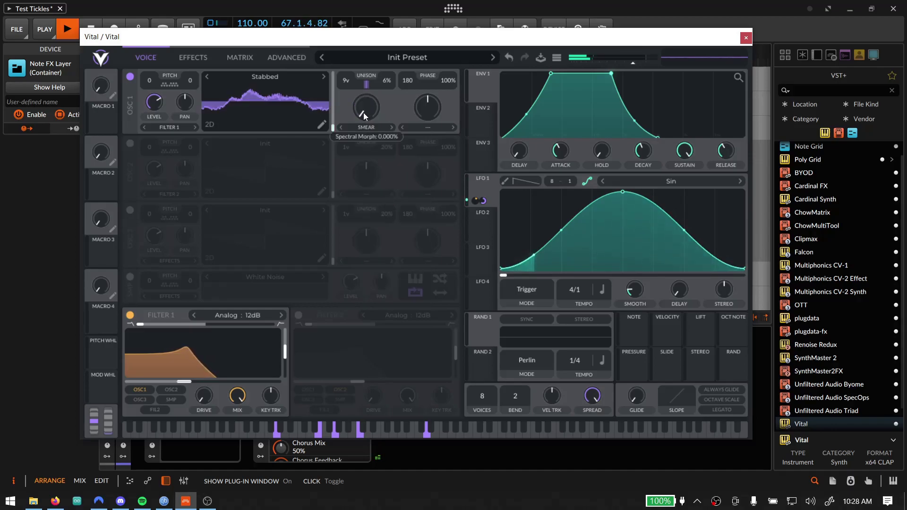
left_click_drag(363, 111, 367, 194)
mouse_move(464, 197)
left_mouse_down()
mouse_move(443, 150)
mouse_move(364, 112)
mouse_move(366, 128)
left_mouse_up()
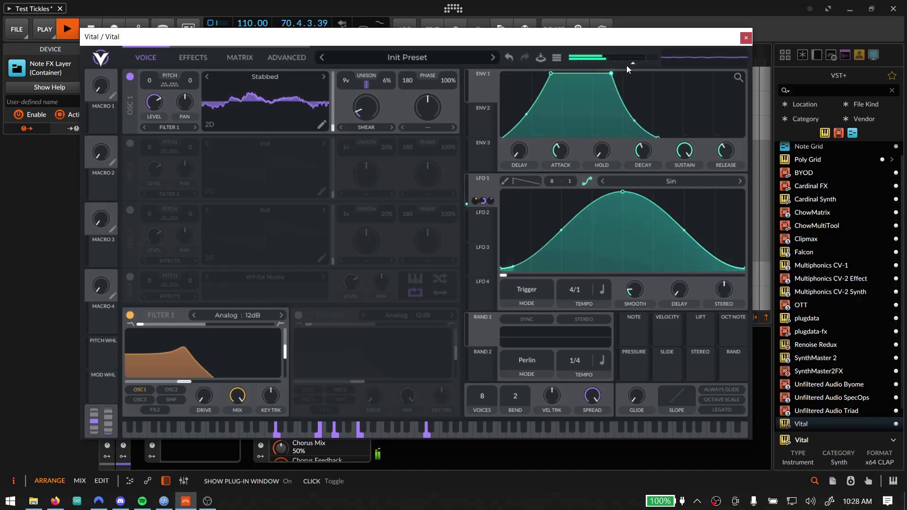
Raise Vital's output volume slightly
left_click_drag(639, 64, 643, 65)
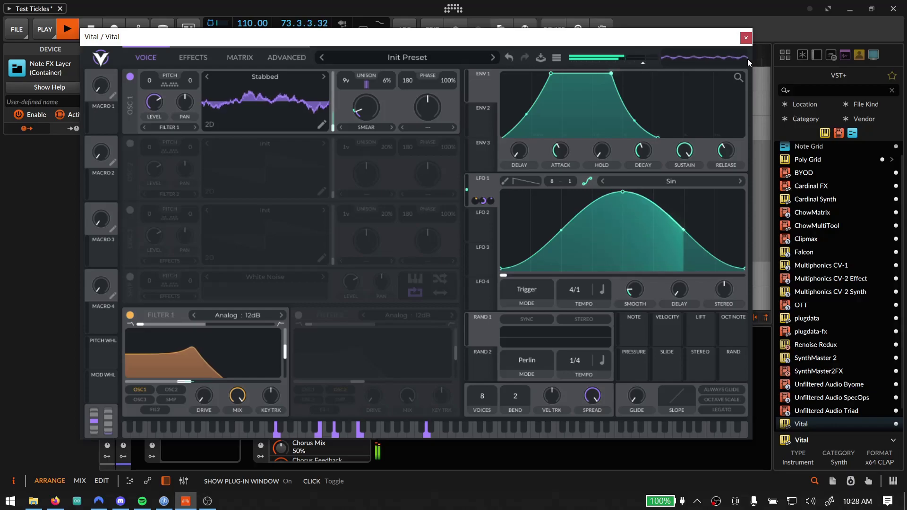
Close Vital's window and open the Voltage Modular plug-in on its own track
left_click(747, 37)
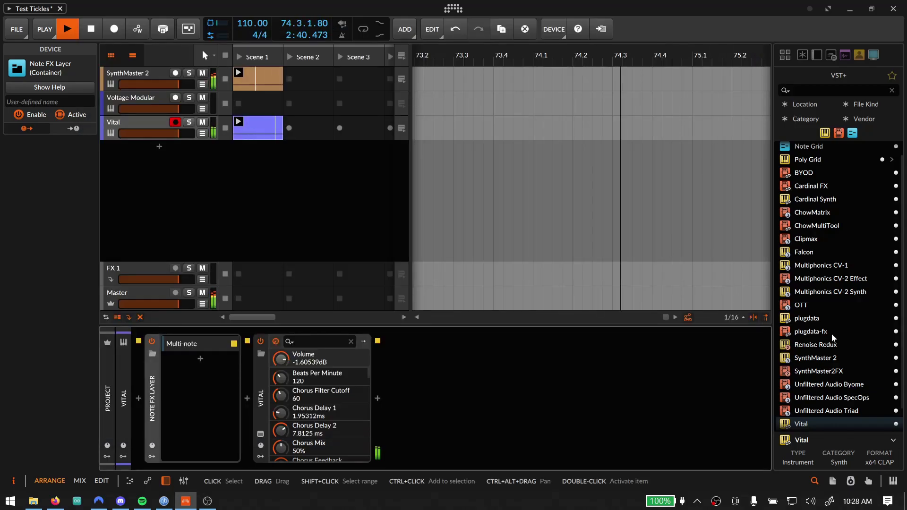
left_click(149, 100)
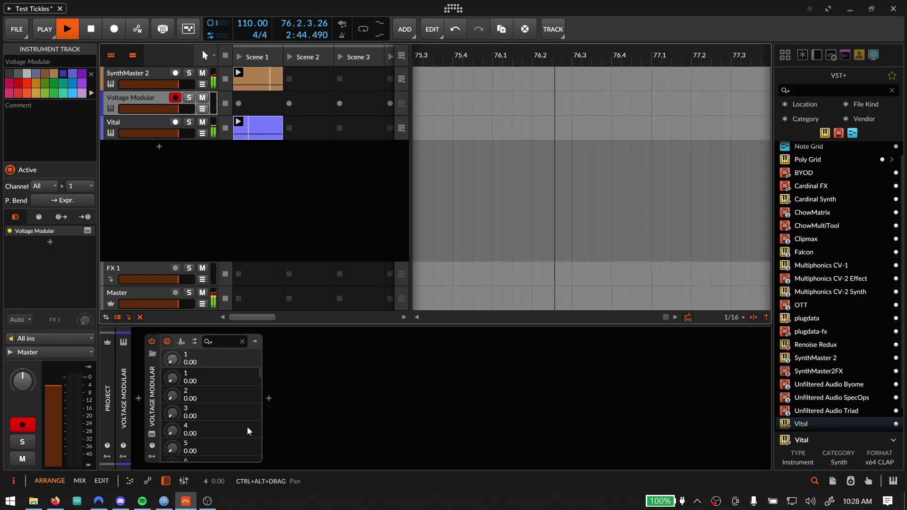
left_click(151, 433)
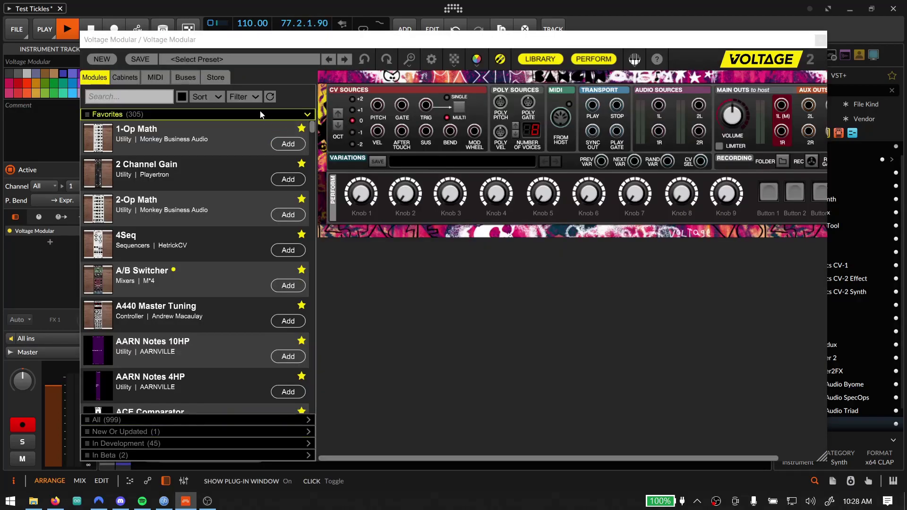
Add a Micro Quantizer module with its root set to D and its mode to Mix
type("quantize")
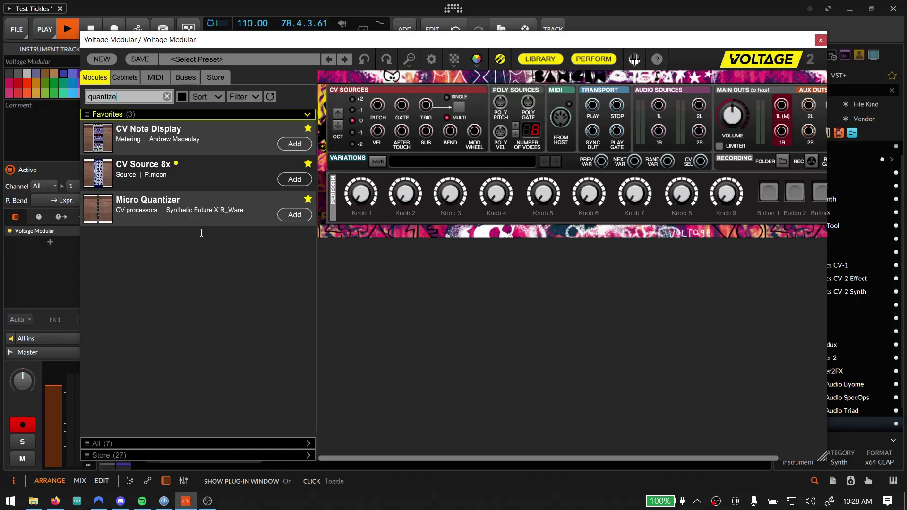
double_click(239, 216)
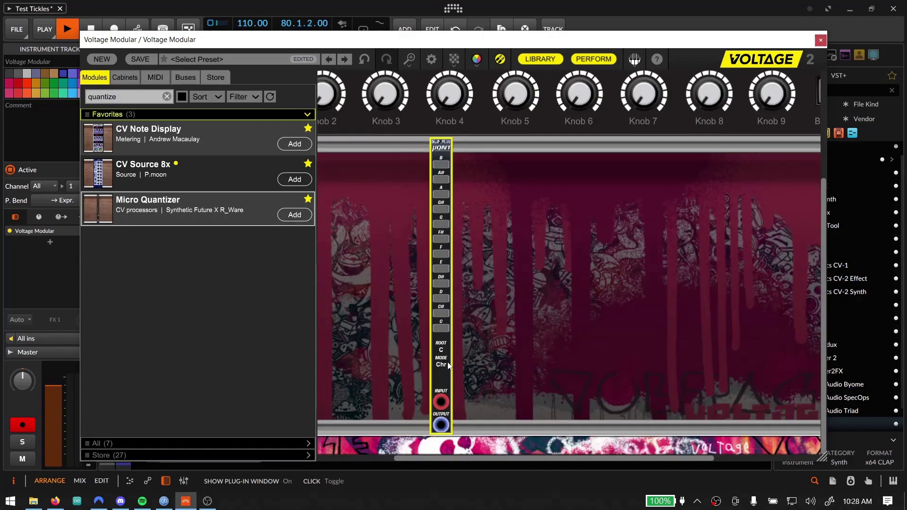
left_click(443, 349)
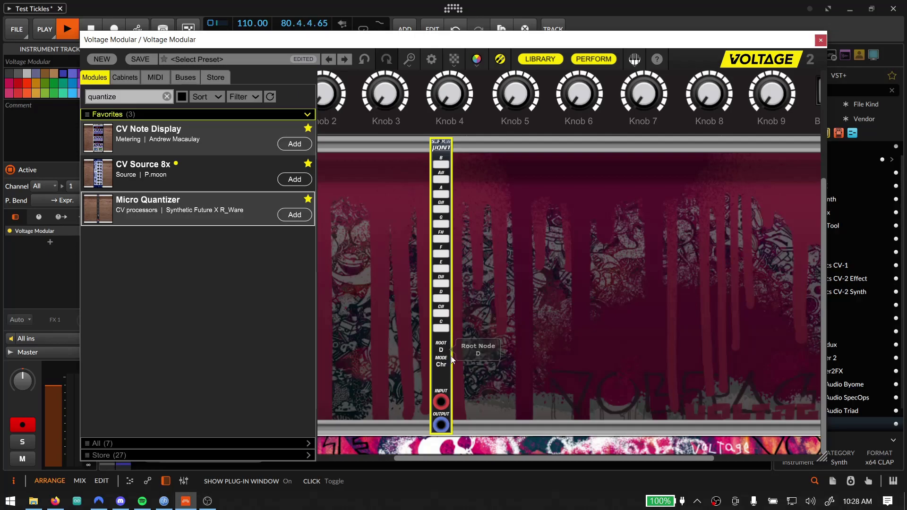
left_click_drag(441, 366, 494, 282)
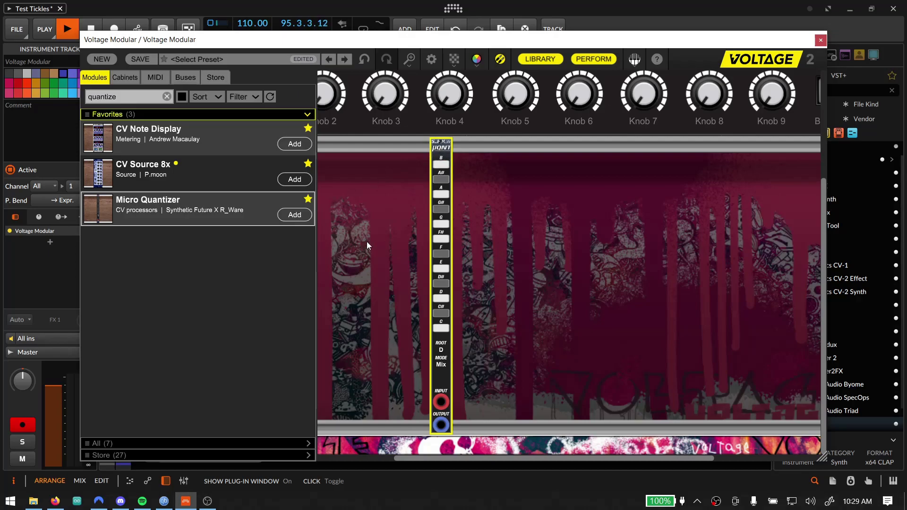
Add a Sixteen-Step Sequencer beside the quantizer with its Start and Stop patched to the transport's Play and Stop, and adjust the cable opacity
scroll(434, 211, "down", 1)
left_click_drag(444, 186, 471, 186)
scroll(398, 262, "down", 1)
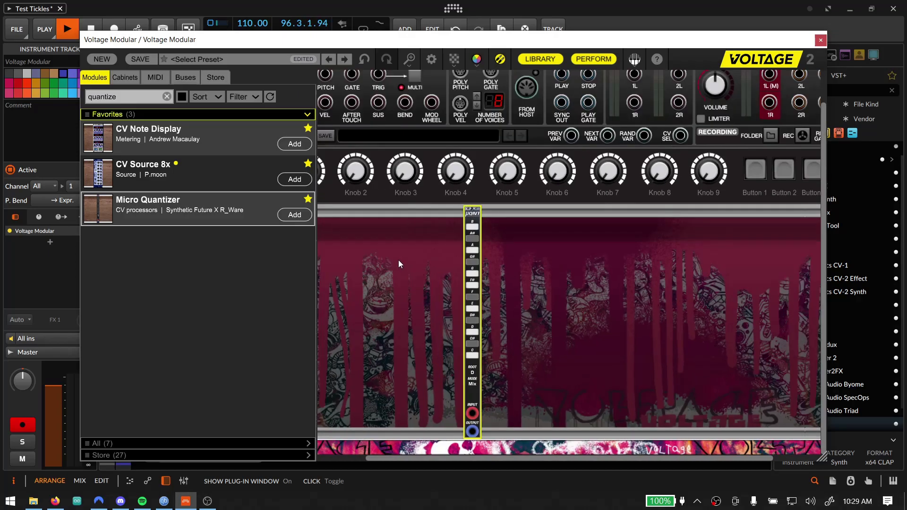
left_click(137, 97)
type("16 step")
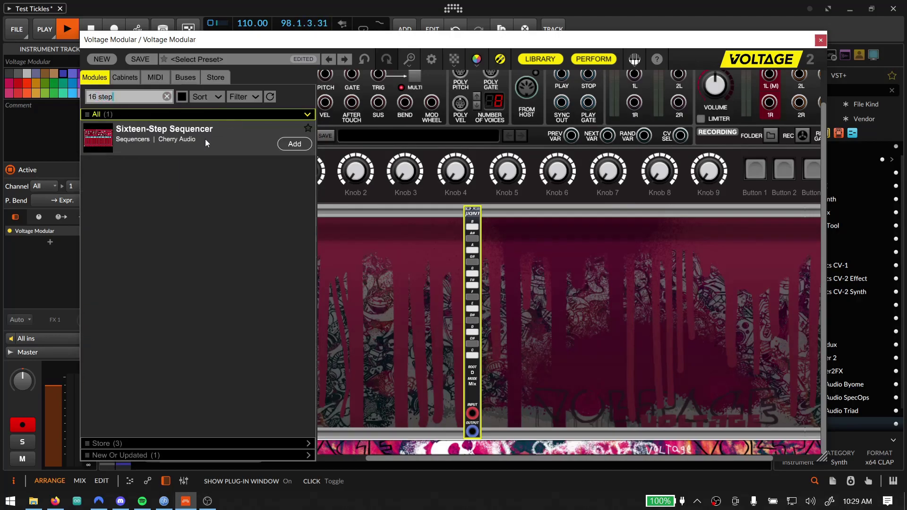
left_click_drag(206, 142, 410, 244)
left_click_drag(344, 256, 371, 256)
mouse_move(454, 59)
left_click_drag(464, 78, 509, 78)
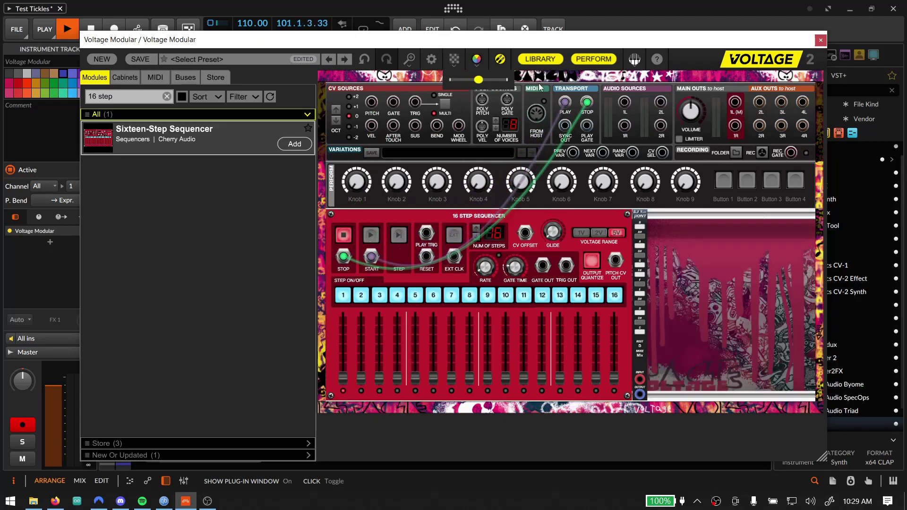
Add a Sync Divider before the sequencer and patch its Sync In to the transport's Sync Out and its Reset to Play
left_click(158, 96)
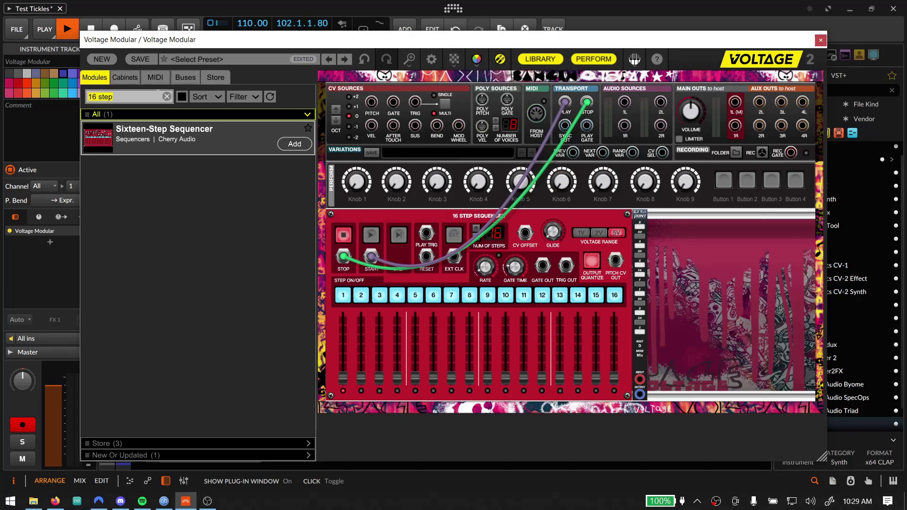
type("sync div")
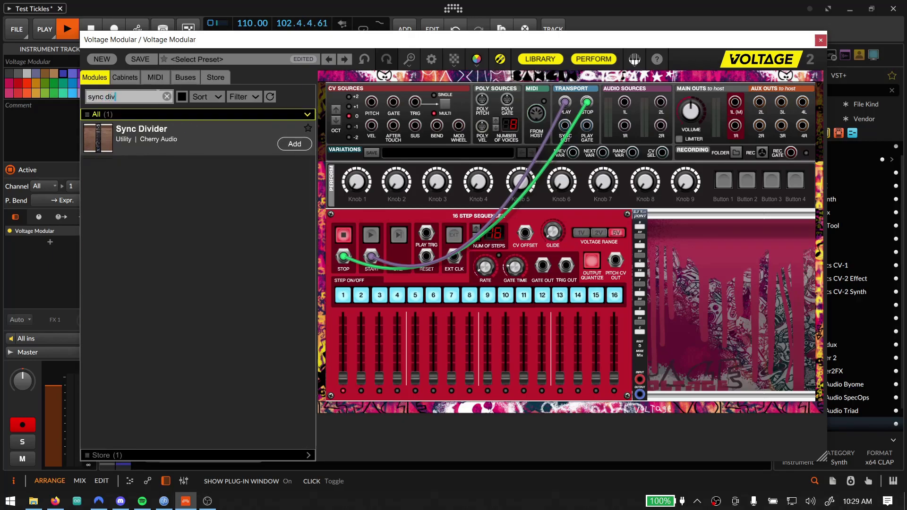
left_click_drag(177, 133, 333, 305)
left_click_drag(336, 233, 566, 126)
left_click_drag(353, 233, 567, 104)
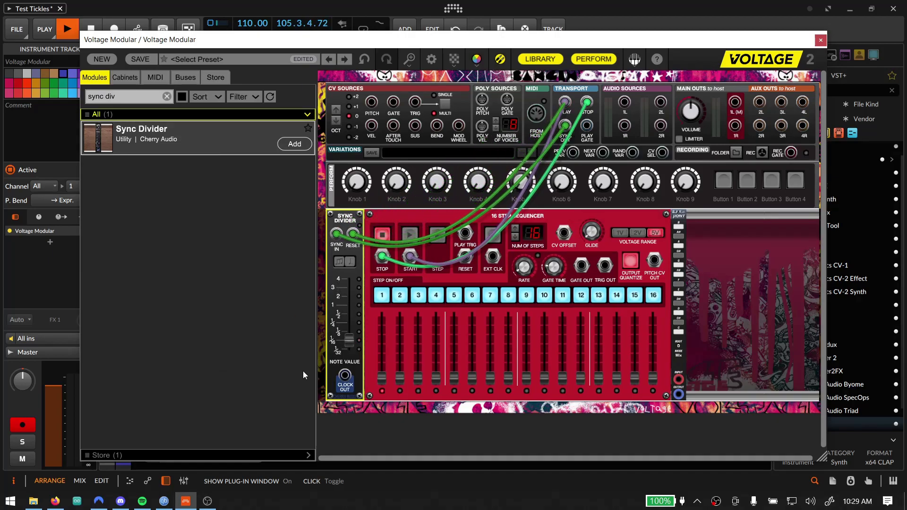
Patch the Sync Divider's Clock Out to the sequencer's Ext Clk and restart playback
left_click_drag(345, 376, 493, 257)
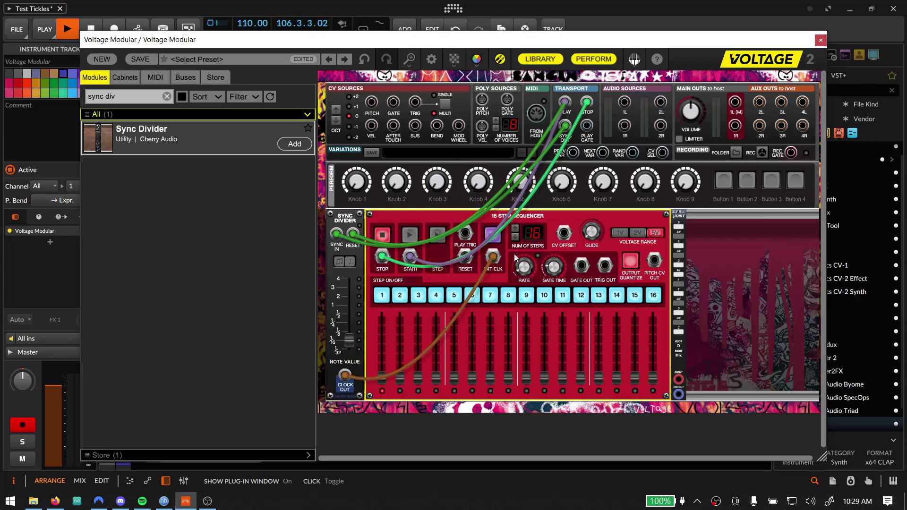
key("space")
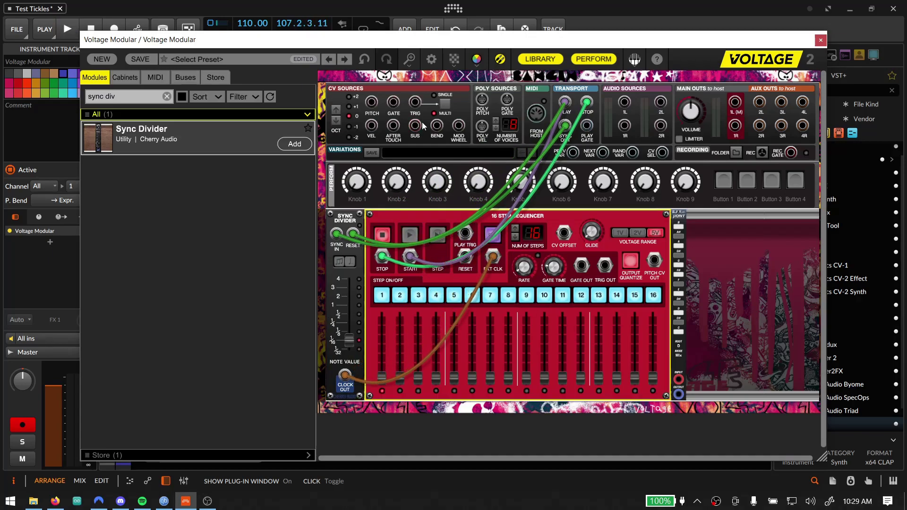
key("space")
Add a Laboratory Semi-Modular Voice module in the row below the sequencer
scroll(713, 338, "down", 1)
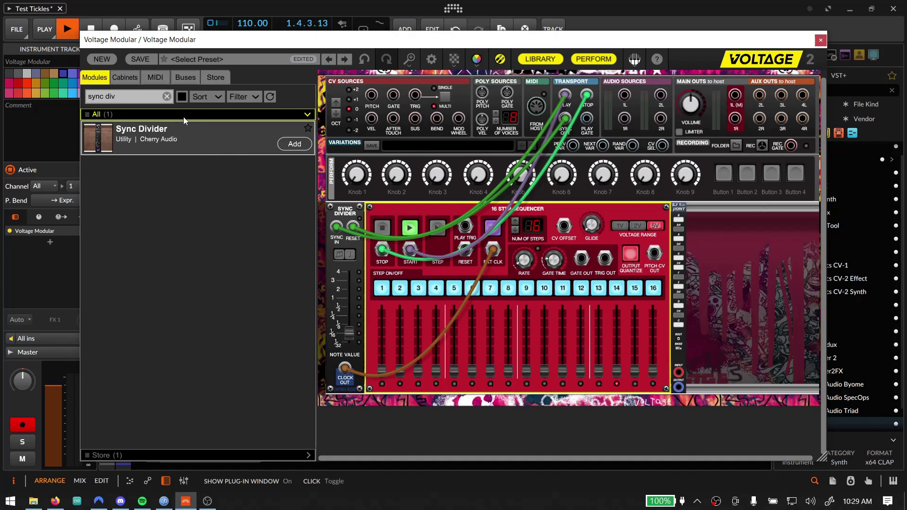
left_click(167, 96)
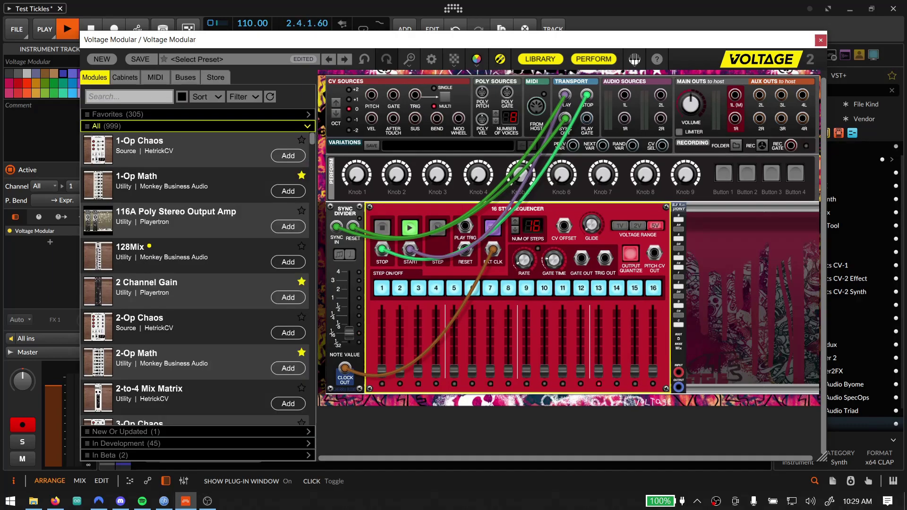
type("lab voice")
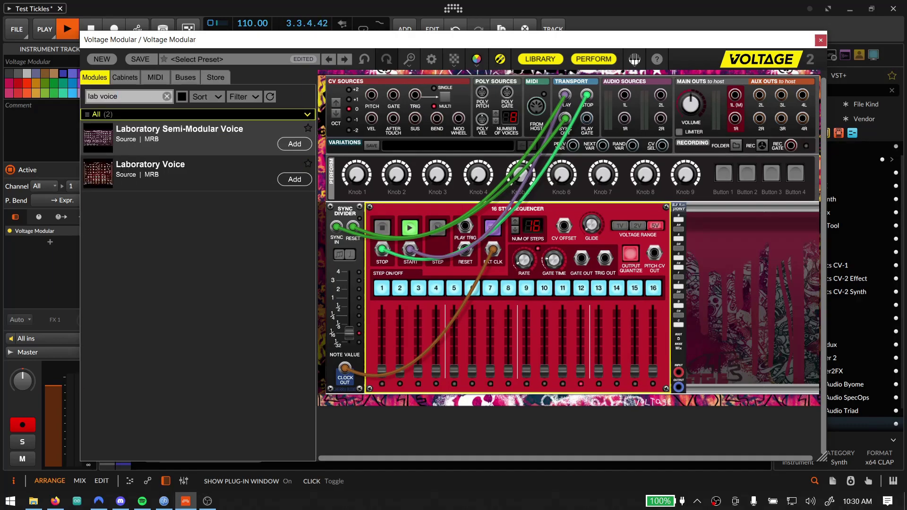
left_click_drag(146, 137, 425, 446)
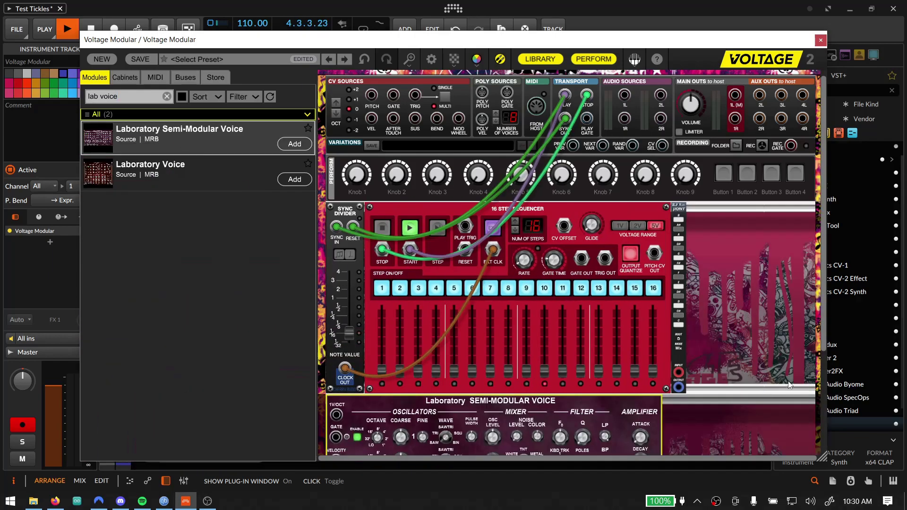
Patch the sequencer's gate and its pitch CV through the quantizer into the voice, and route the voice output to main out 1L
scroll(798, 378, "down", 3)
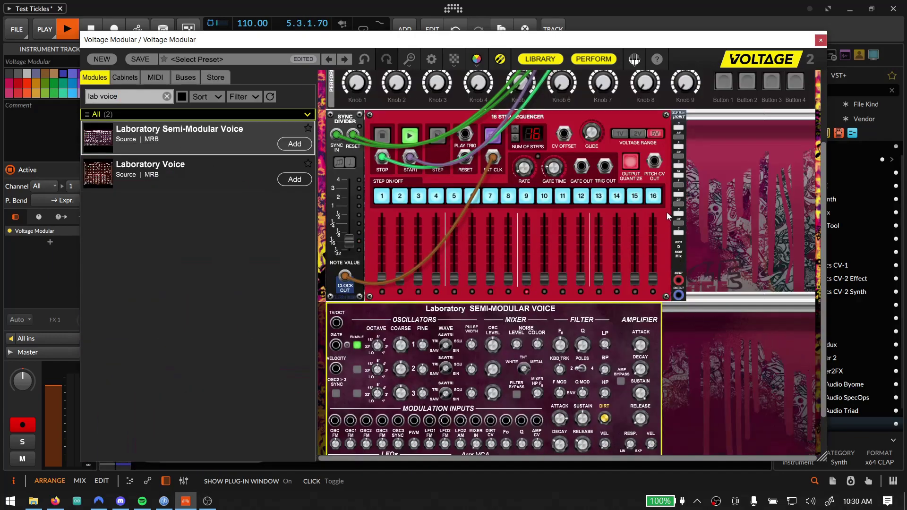
left_click_drag(657, 163, 586, 169)
scroll(653, 426, "down", 2)
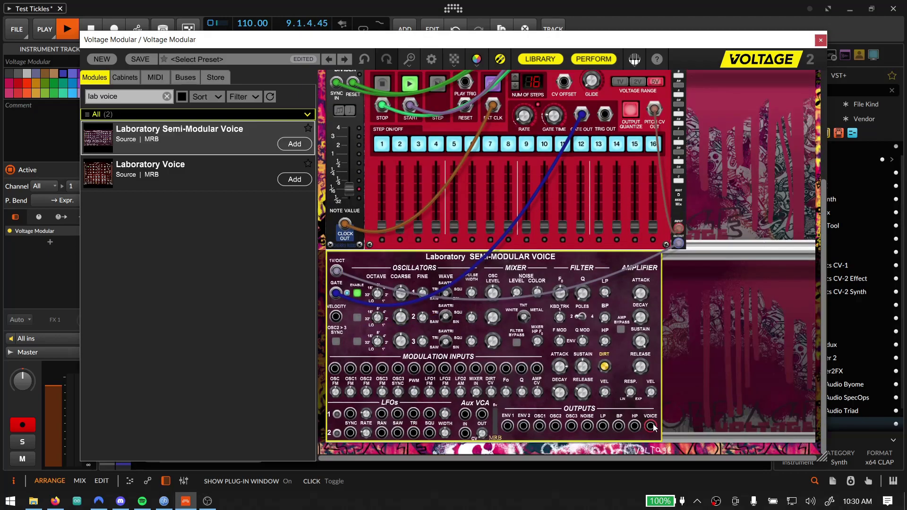
scroll(670, 368, "up", 5)
left_click_drag(650, 426, 735, 102)
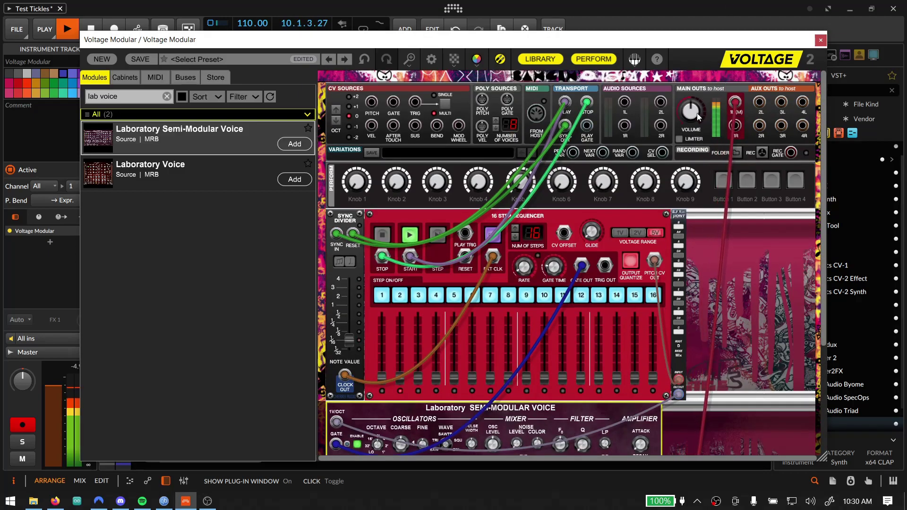
Set the Sync Divider to 8th notes and adjust the voice's amplifier attack, sustain and release
scroll(726, 274, "down", 3)
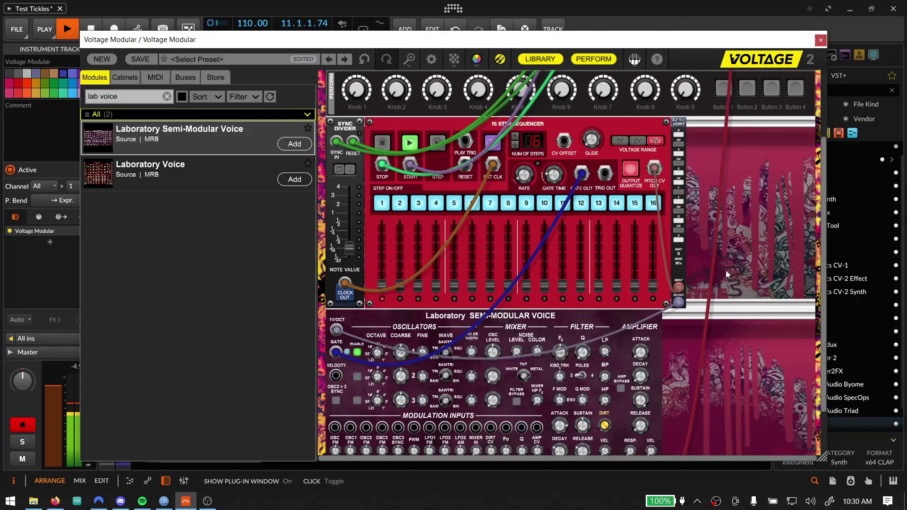
left_click_drag(353, 250, 352, 241)
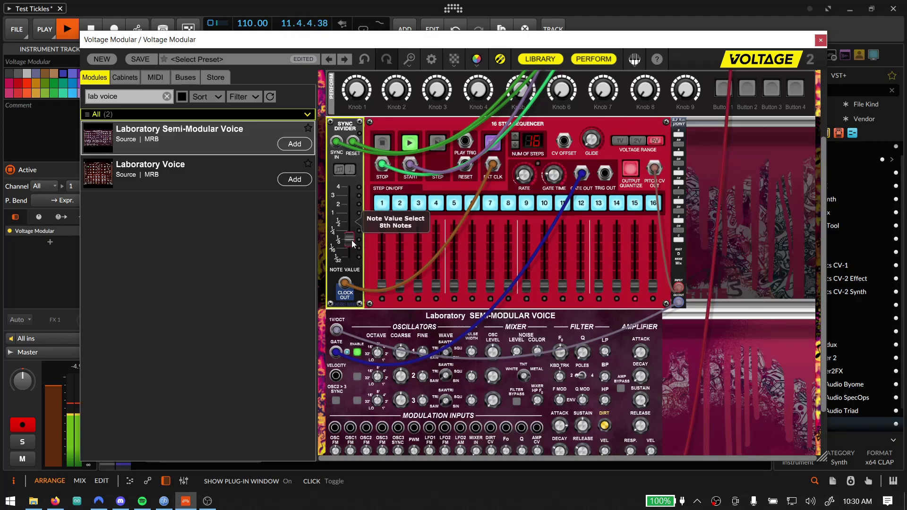
scroll(744, 306, "down", 2)
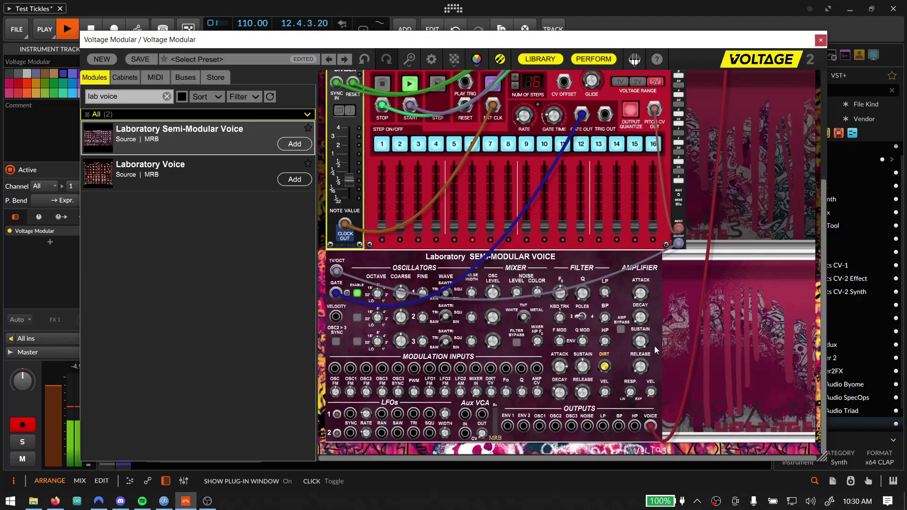
left_click(640, 346)
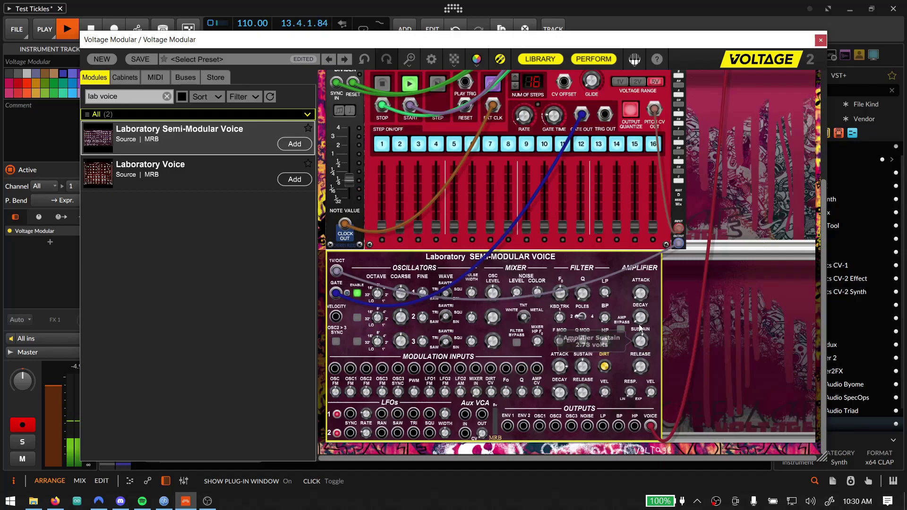
left_click_drag(648, 282, 647, 280)
left_click_drag(641, 346, 641, 321)
left_click_drag(642, 366, 645, 350)
Vary the pitches of the sequencer's first steps up to step 7 and adjust the voice's amplifier release
left_click_drag(384, 228, 488, 220)
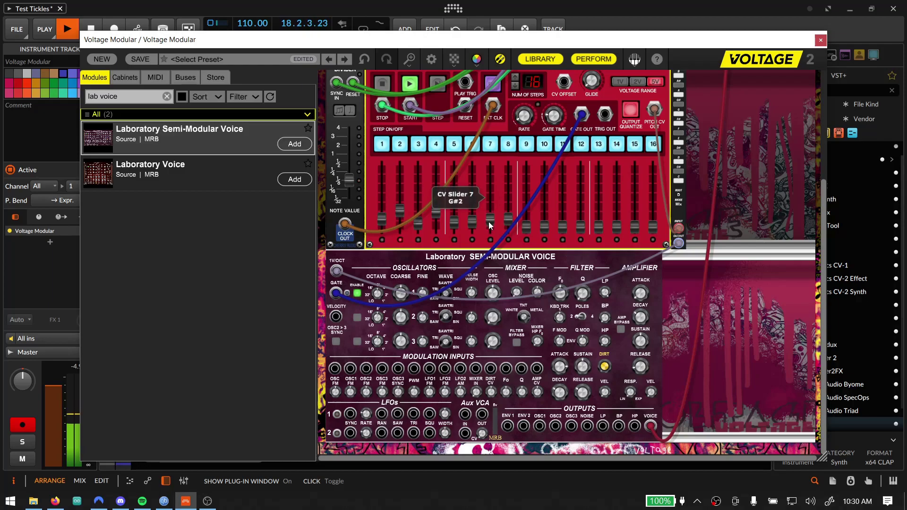
left_click_drag(643, 371, 645, 356)
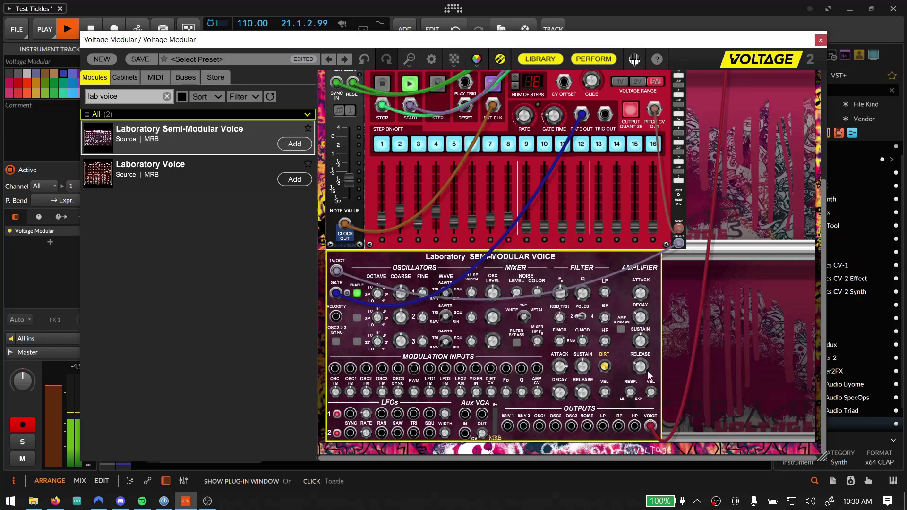
mouse_move(563, 322)
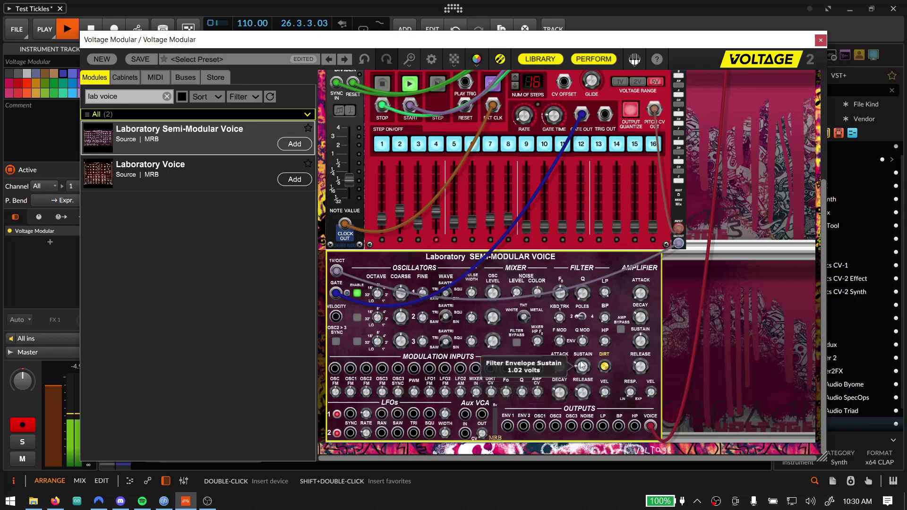
Vary the pitches of the sequencer's last steps, with a high note on step 12, and raise step 6
left_click_drag(580, 229, 581, 191)
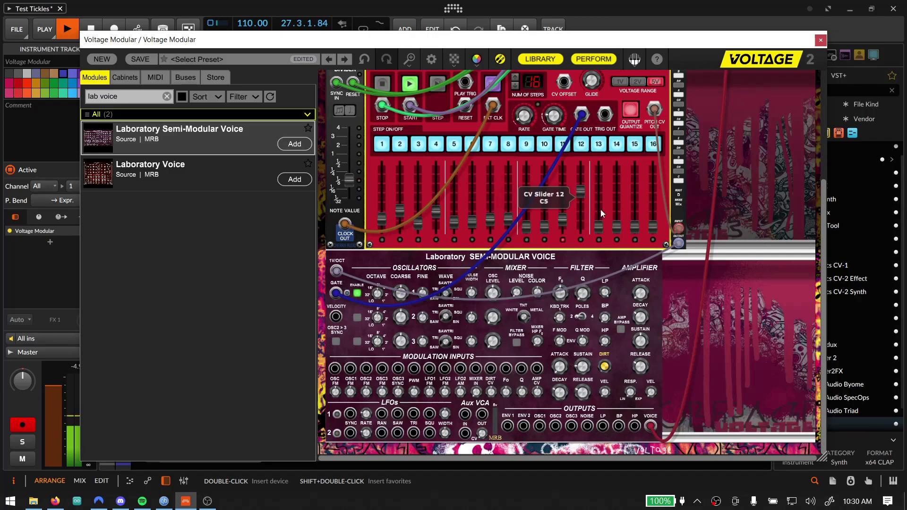
left_click_drag(617, 226, 653, 210)
left_click_drag(577, 193, 578, 199)
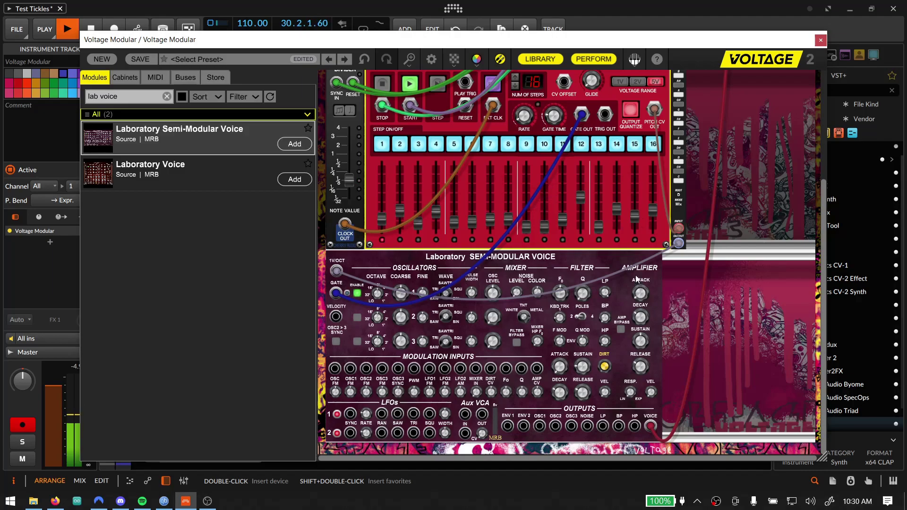
left_click_drag(473, 221, 483, 208)
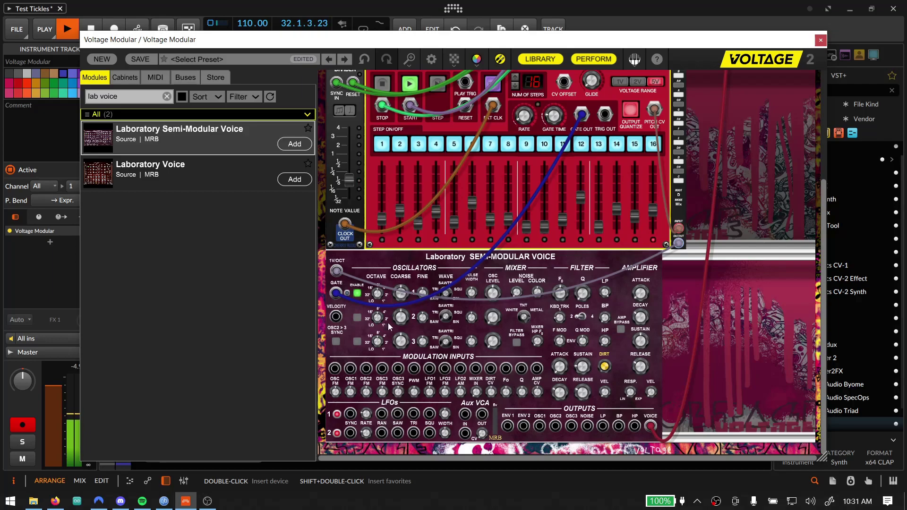
Set the voice's filter envelope sustain to 1.17 volts and amplifier attack to 9 msec, and slow the Sync Divider's note value
left_click(577, 364)
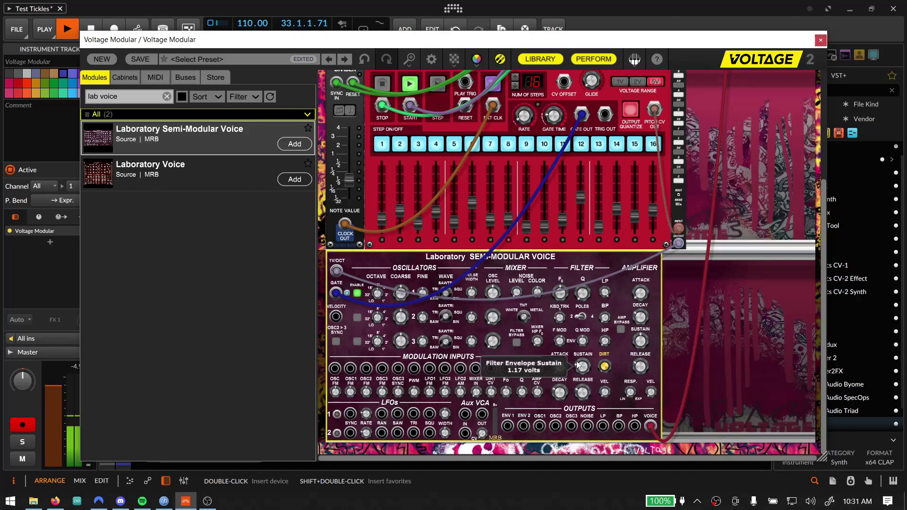
left_click(352, 182)
left_click(638, 292)
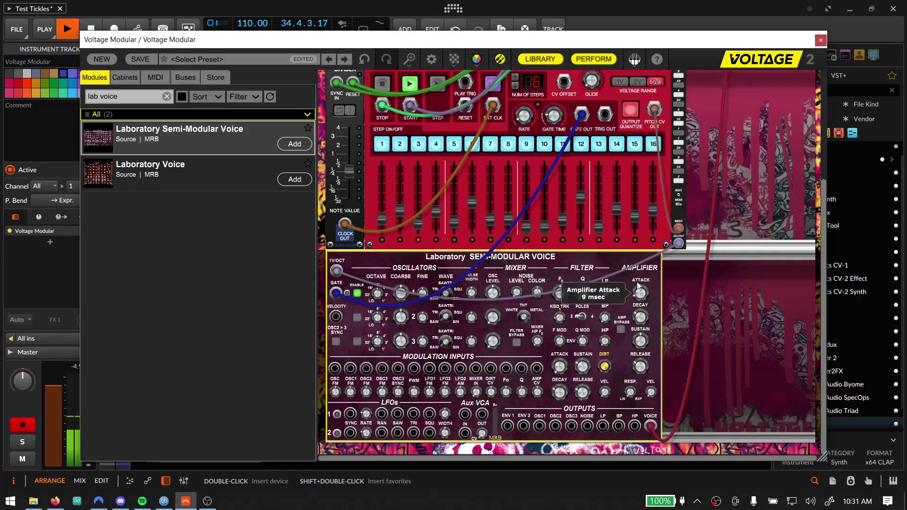
left_click_drag(348, 173, 351, 166)
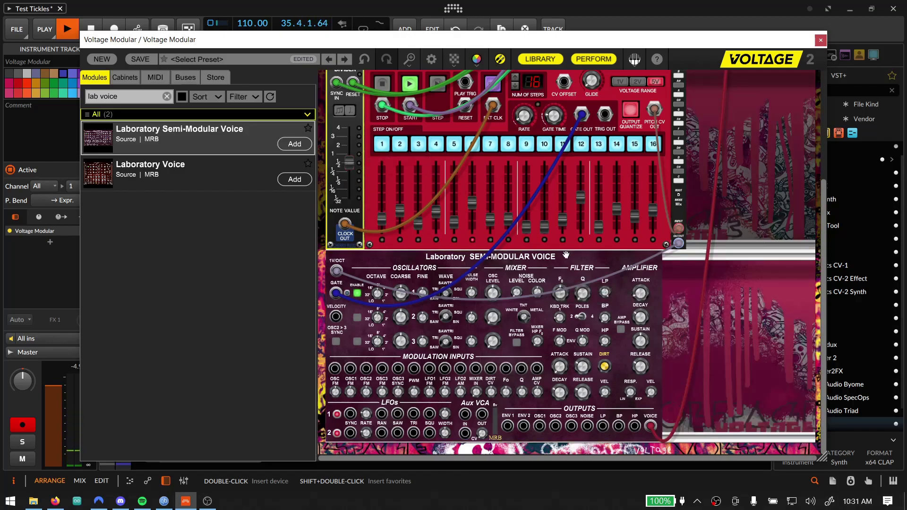
Adjust the voice's amplifier envelope and set its filter envelope sustain to 2.00 volts and release to 287 msec
left_click(647, 290)
left_click_drag(645, 287, 645, 278)
left_click_drag(643, 339, 643, 332)
left_click_drag(643, 364, 642, 350)
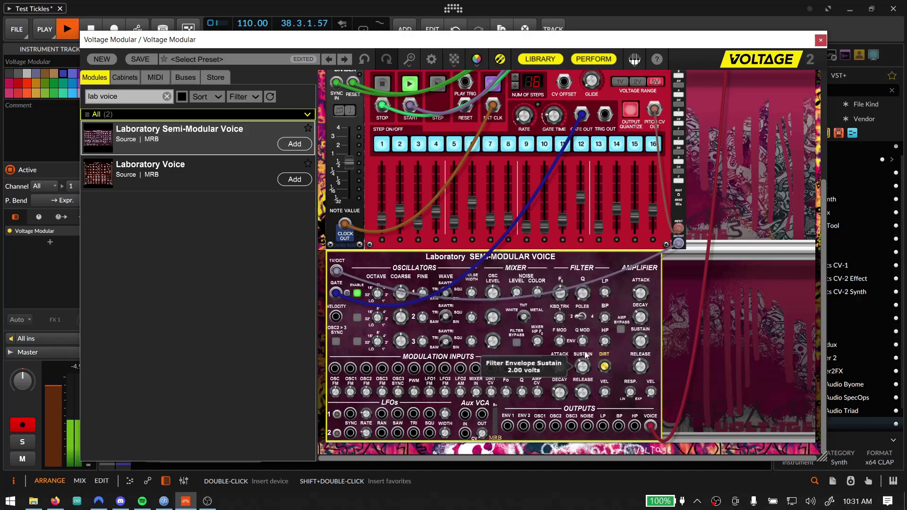
left_click_drag(583, 392, 587, 373)
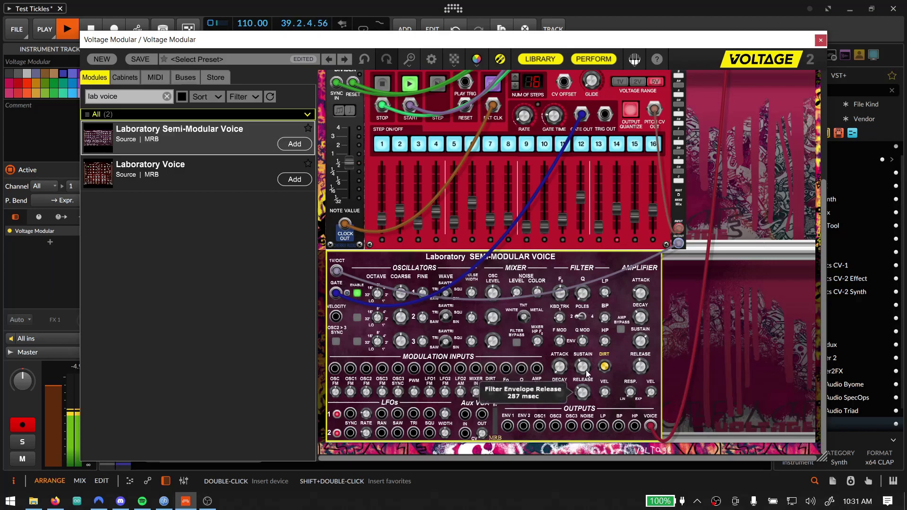
left_click_drag(648, 280, 648, 281)
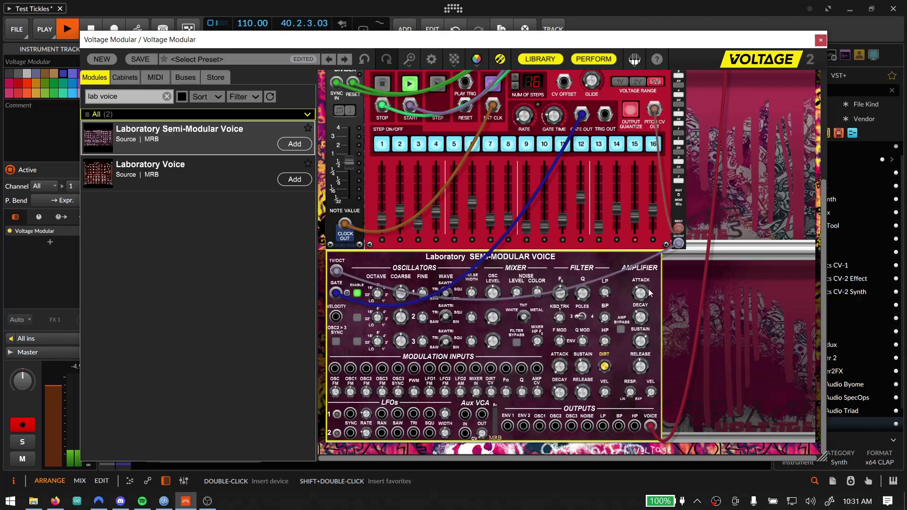
Slow the Sync Divider's note value to 1 and adjust the 16-step sequencer's gate time
left_click_drag(348, 162, 348, 154)
mouse_move(553, 115)
left_mouse_down()
mouse_move(554, 84)
mouse_move(555, 122)
left_mouse_up()
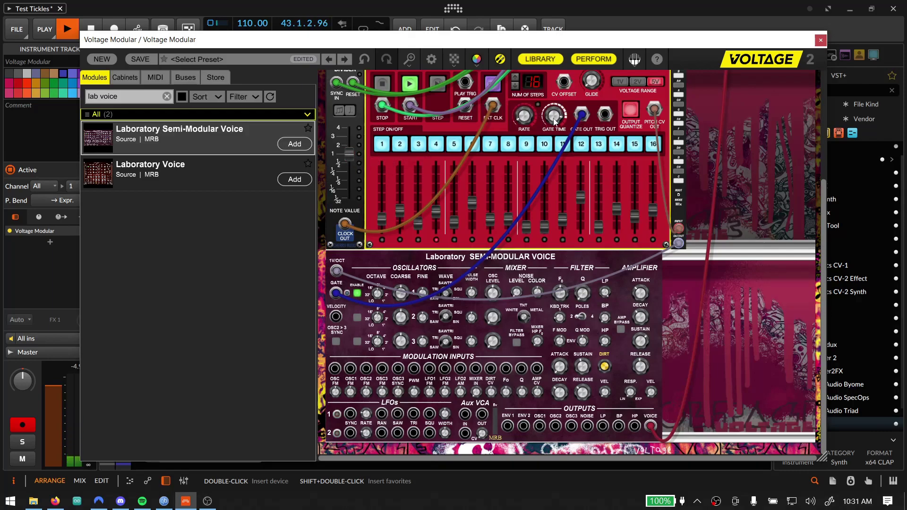
mouse_move(554, 122)
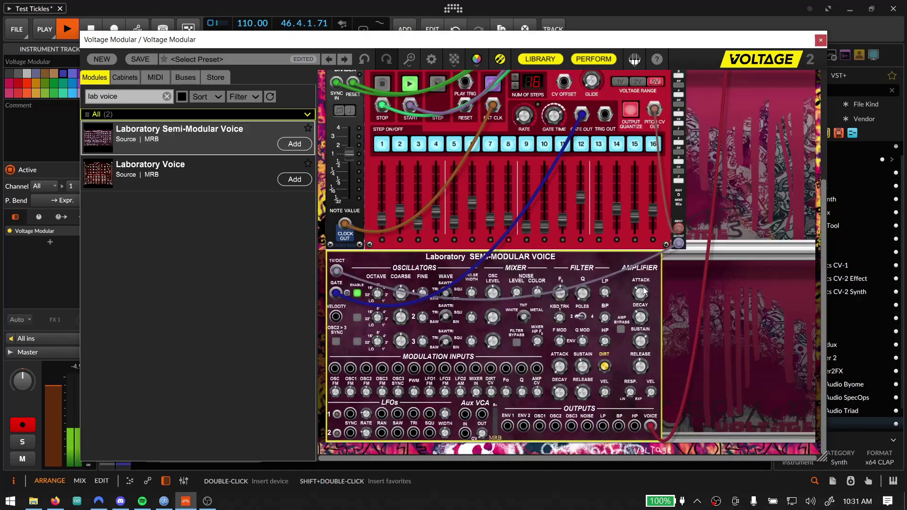
Set the voice's filter Q to 1.9 and cutoff to about -1.48 semitones, and readjust the amplifier attack and sustain
left_click_drag(582, 294, 584, 254)
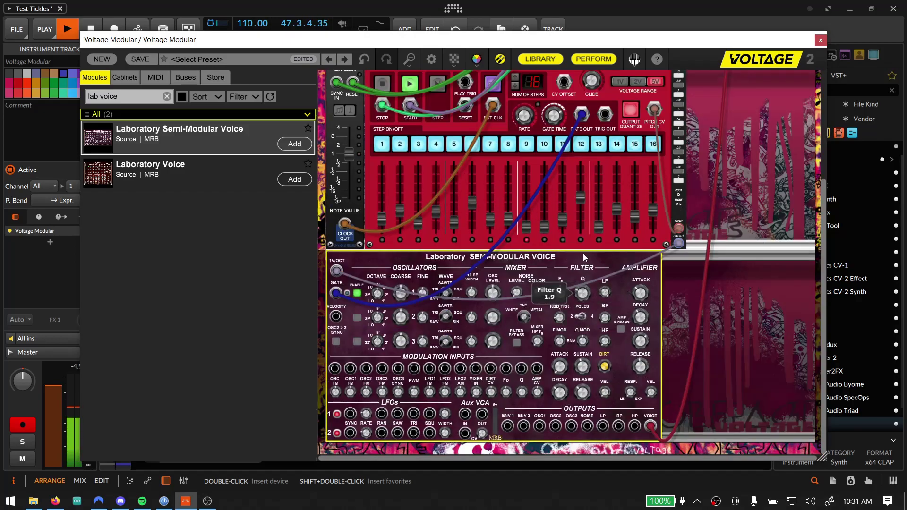
left_click_drag(557, 291, 557, 298)
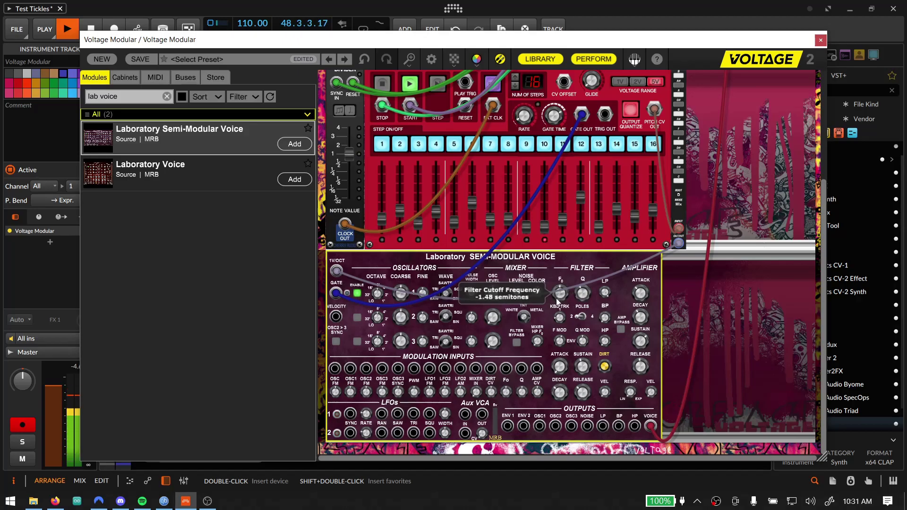
scroll(658, 171, "up", 3)
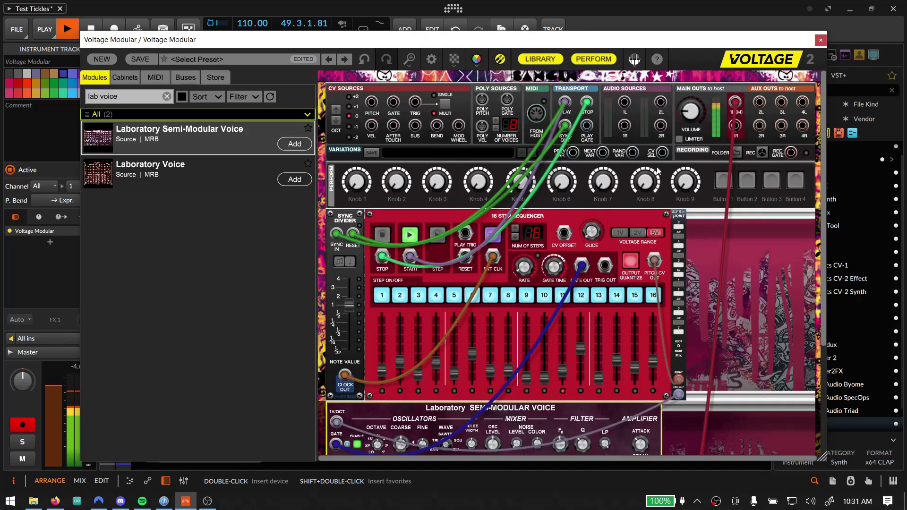
scroll(644, 357, "down", 3)
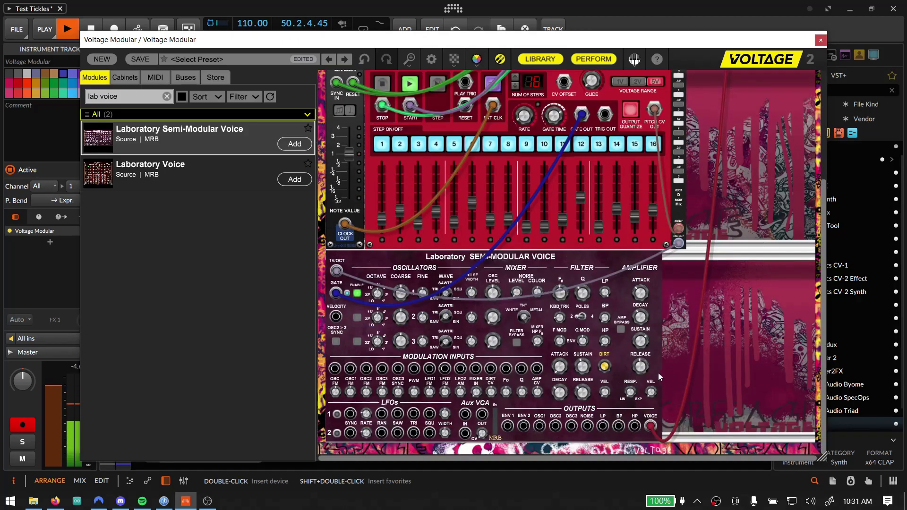
mouse_move(643, 357)
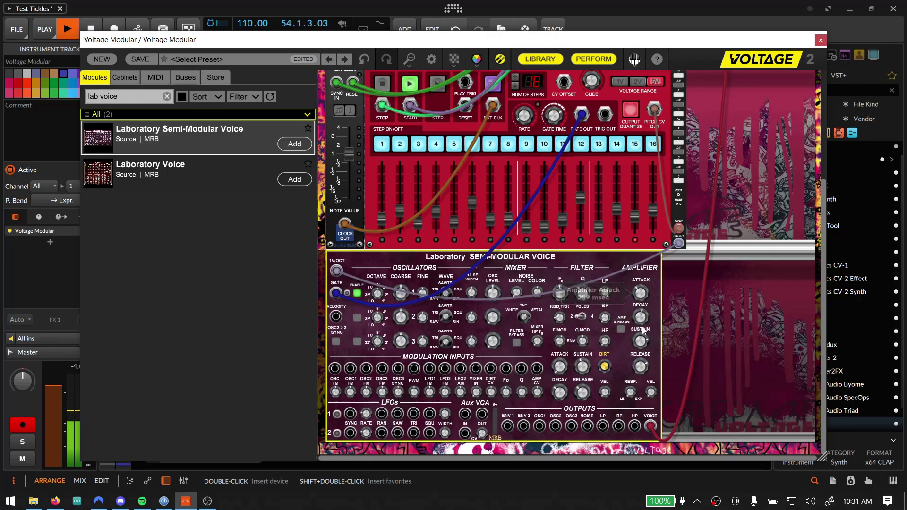
Find the PSP Plate reverb in the module library and add it beside the 16-step sequencer
scroll(598, 186, "up", 5)
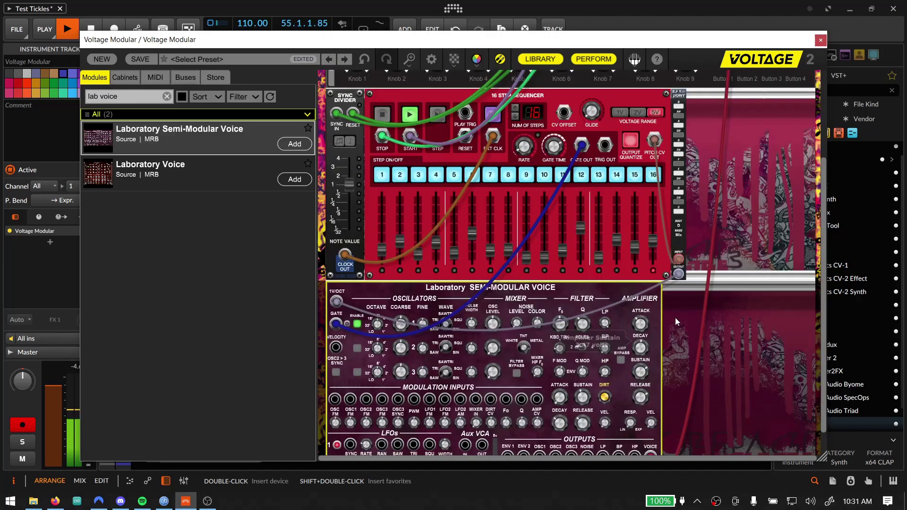
left_click(141, 93)
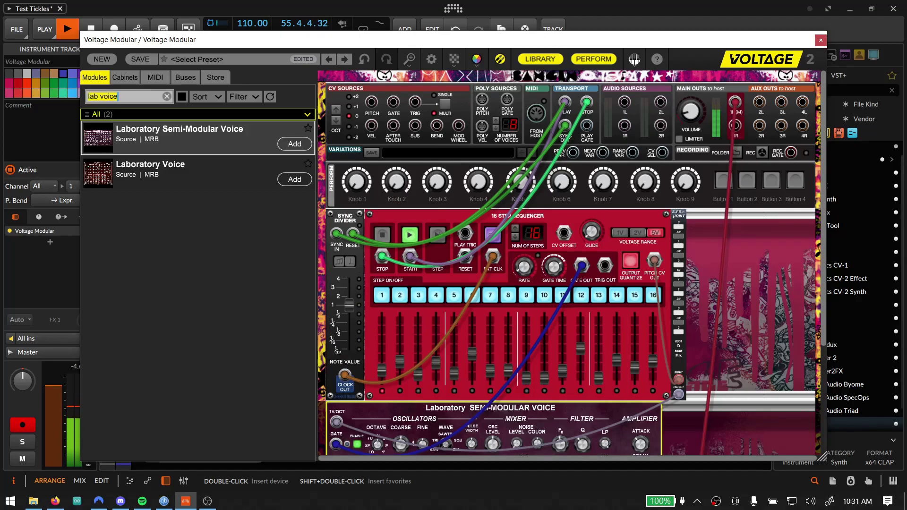
type("plate")
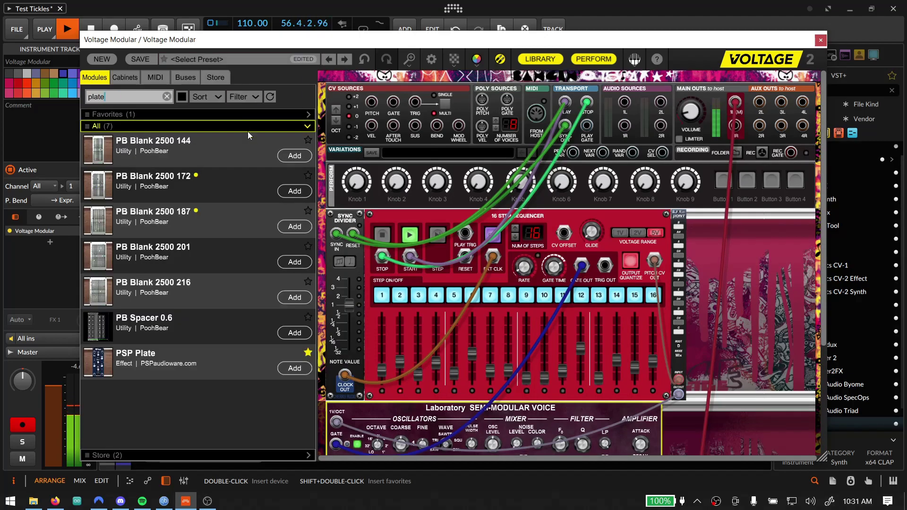
left_click_drag(151, 352, 732, 217)
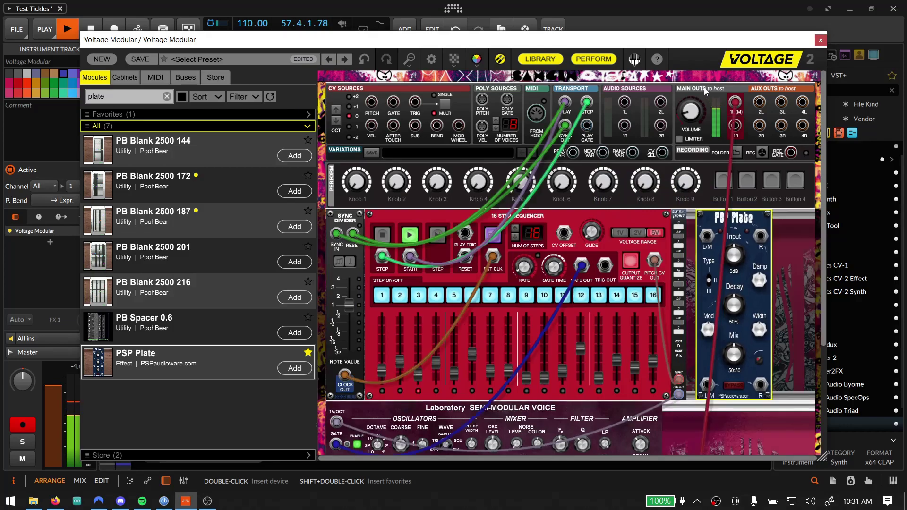
Patch the voice's audio into PSP Plate's L/M input and its stereo outputs into the first pair of main outs
left_click_drag(737, 149, 707, 236)
left_click_drag(707, 385, 735, 102)
left_click_drag(760, 385, 738, 128)
Set PSP Plate's decay to 86% and mix to 86:14, and the voice's amplifier attack to about 776 msec
left_click_drag(735, 305, 735, 253)
left_click_drag(736, 354, 732, 396)
scroll(652, 378, "down", 4)
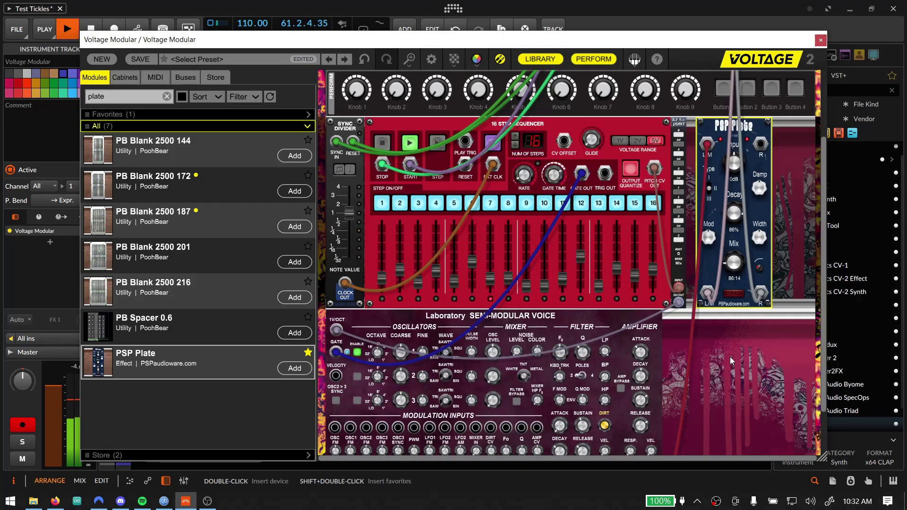
left_click(645, 380)
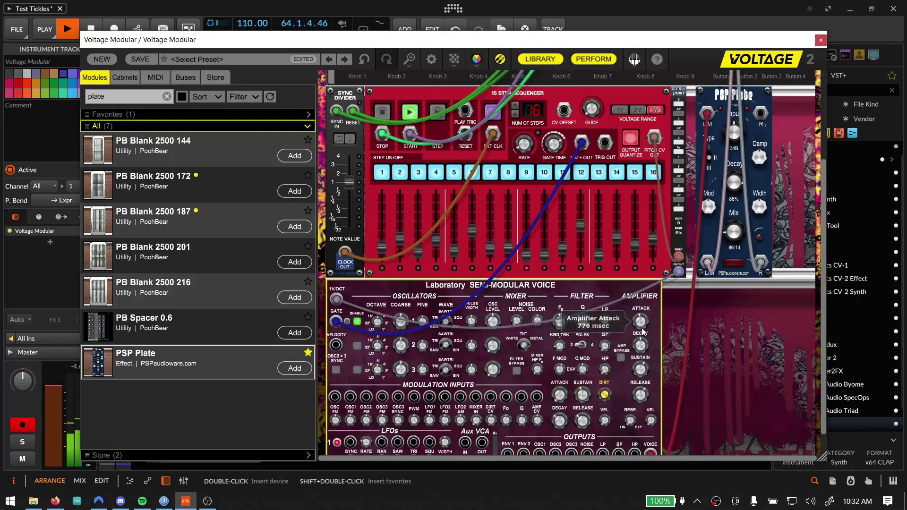
Duplicate PSP Plate into the row below and chain the copy in stereo between the first plate and the main outs
left_click(736, 185)
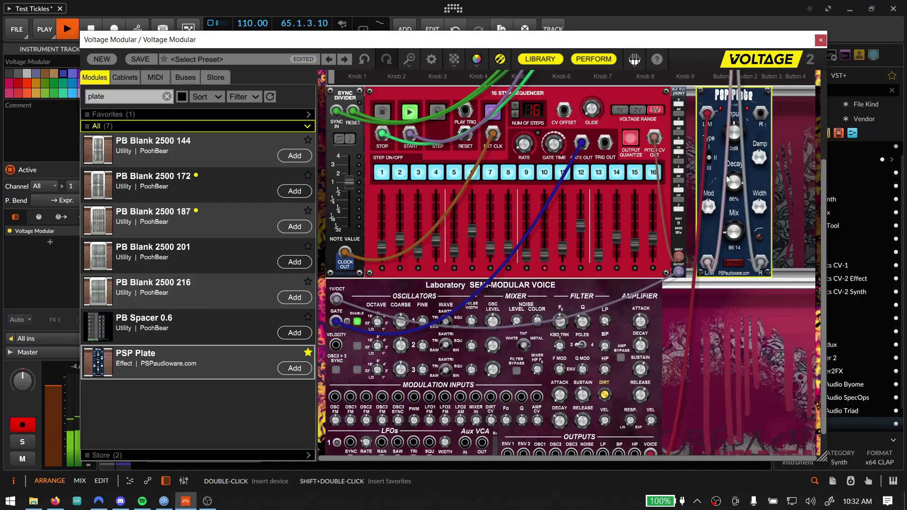
left_click_drag(739, 105, 733, 297)
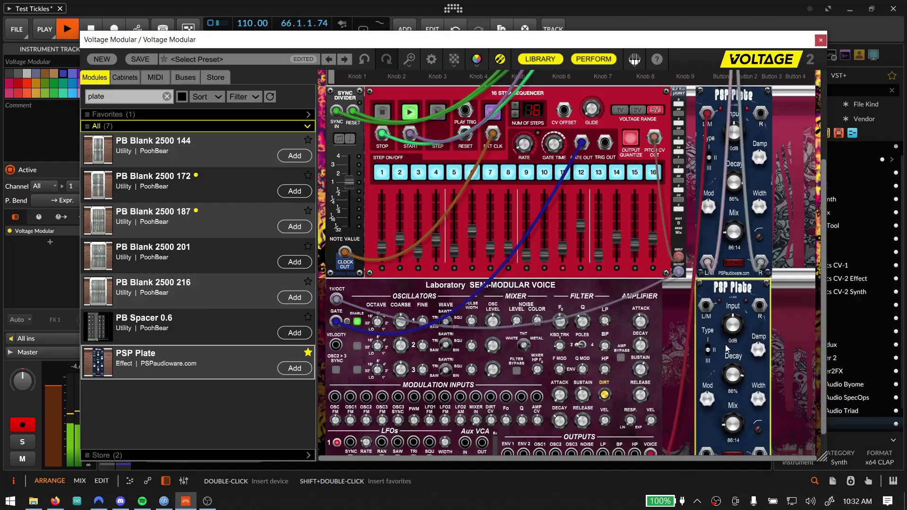
scroll(709, 355, "down", 1)
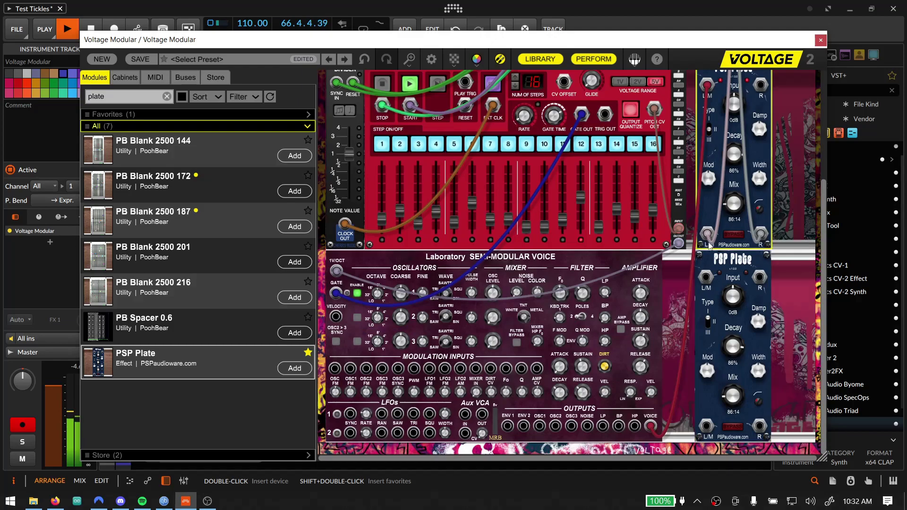
left_click_drag(706, 433, 706, 428)
left_click_drag(760, 234, 759, 427)
left_click_drag(706, 278, 760, 278)
Set the second plate to 92% decay and 64:36 mix, the first plate's mix to 60:40, and the main output volume to -13.0 dB
left_click_drag(741, 353, 734, 361)
left_click_drag(731, 399, 730, 392)
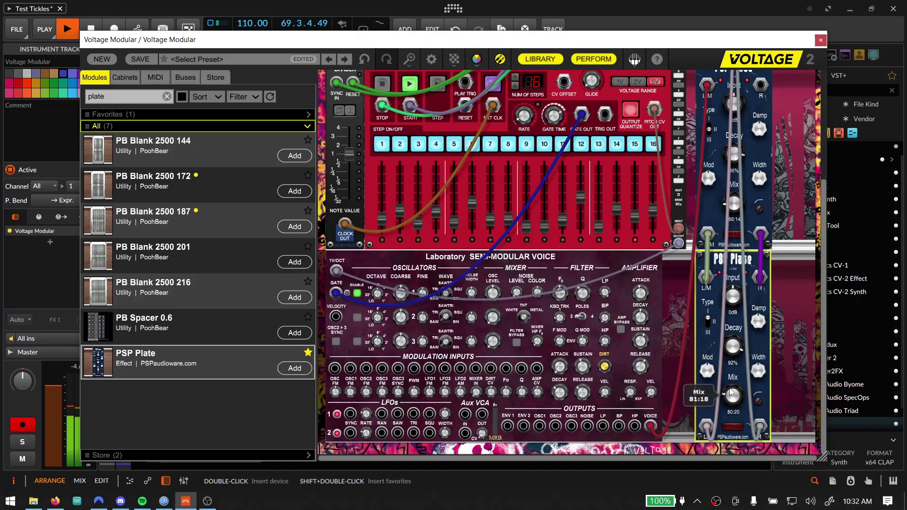
left_click_drag(738, 202, 741, 198)
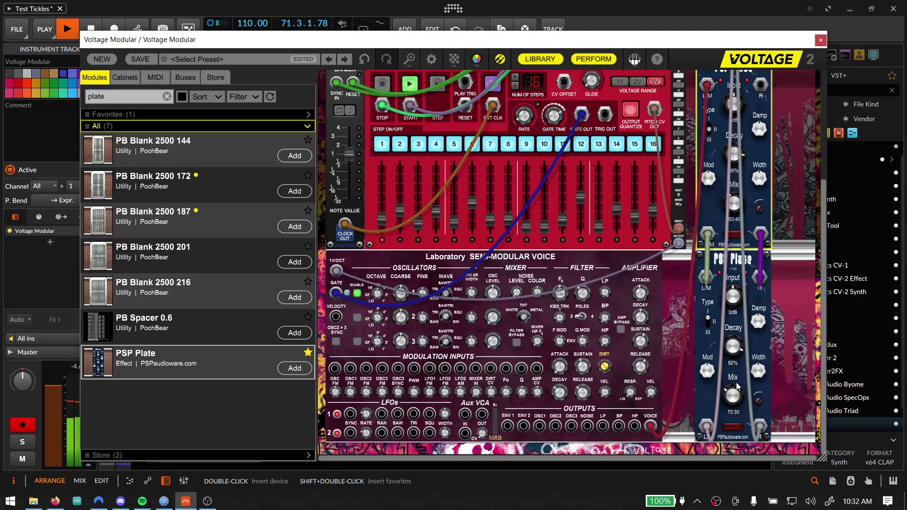
left_click_drag(733, 394, 732, 398)
scroll(715, 135, "up", 4)
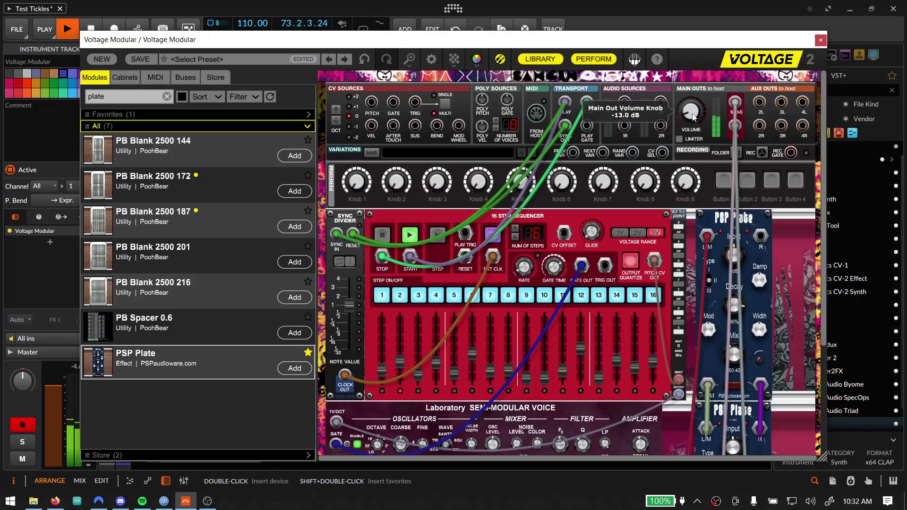
Duplicate the second PSP Plate below it and chain the copy in stereo between the second plate and the main outs
scroll(779, 359, "down", 3)
scroll(785, 366, "down", 1)
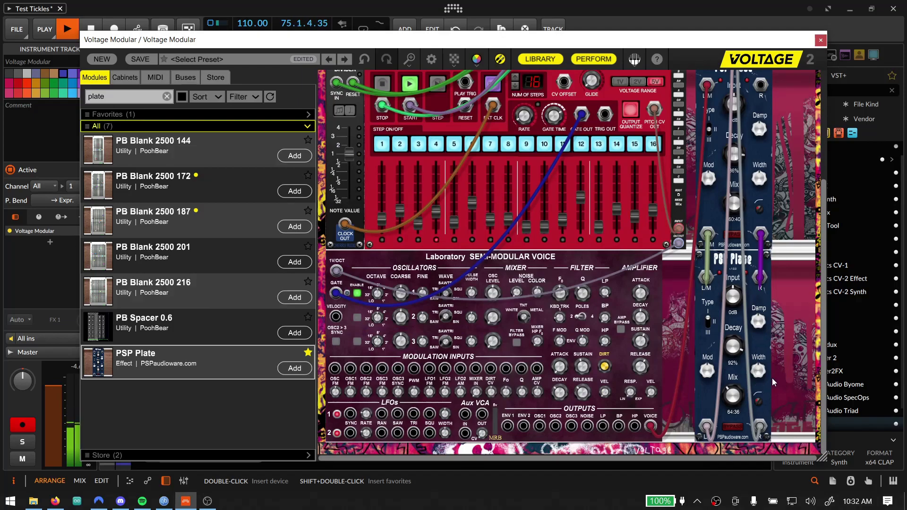
left_click_drag(747, 255, 750, 447)
scroll(737, 416, "down", 4)
scroll(735, 404, "down", 1)
left_click_drag(707, 235, 710, 426)
left_click_drag(760, 234, 763, 426)
left_click_drag(710, 277, 741, 257)
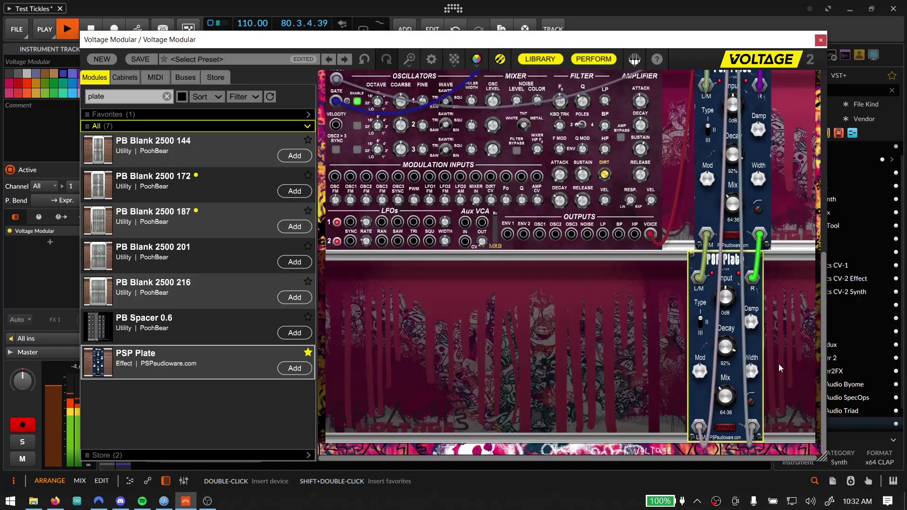
Set the main output volume to about -13.5 dB and enable the main output limiter
scroll(780, 368, "up", 5)
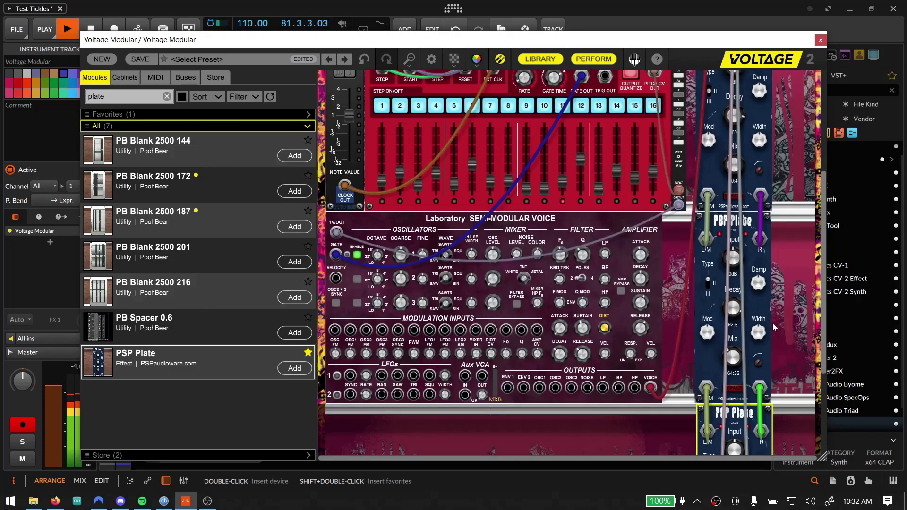
scroll(777, 331, "up", 6)
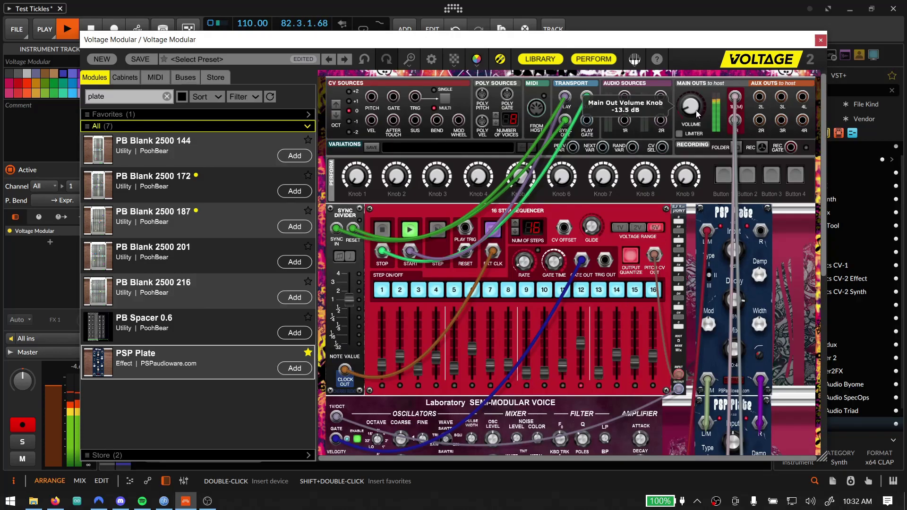
scroll(758, 236, "down", 5)
scroll(753, 257, "up", 5)
mouse_move(686, 113)
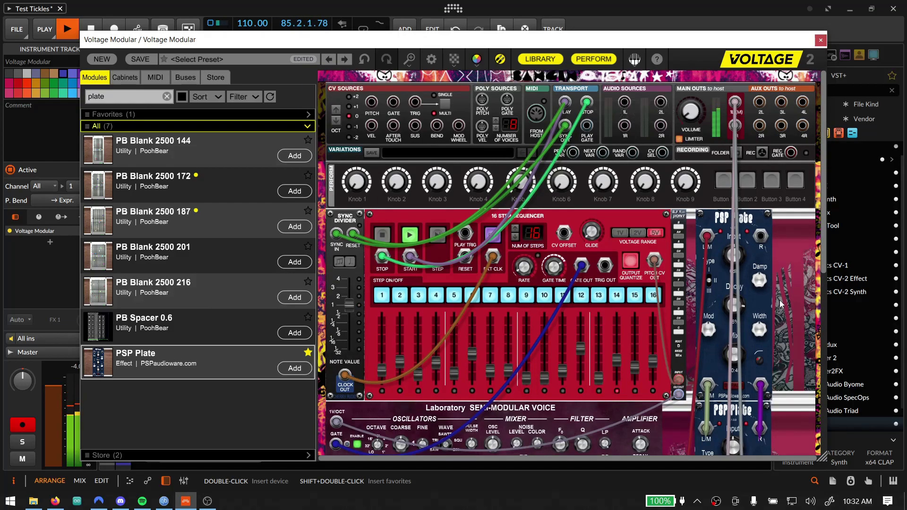
Set the third PSP Plate to type III with 96% decay, 34:66 mix and about -10 dB input
scroll(780, 304, "down", 6)
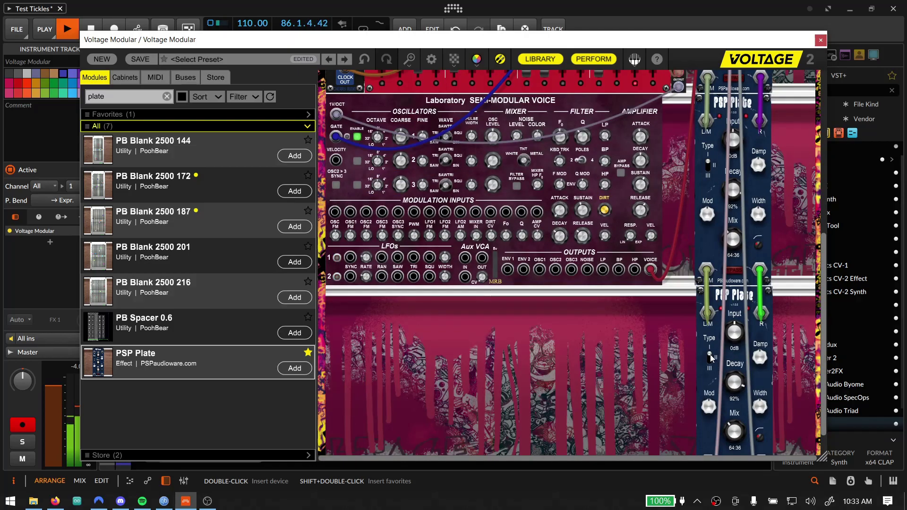
left_click(711, 357)
scroll(765, 370, "down", 1)
left_click_drag(734, 399, 739, 351)
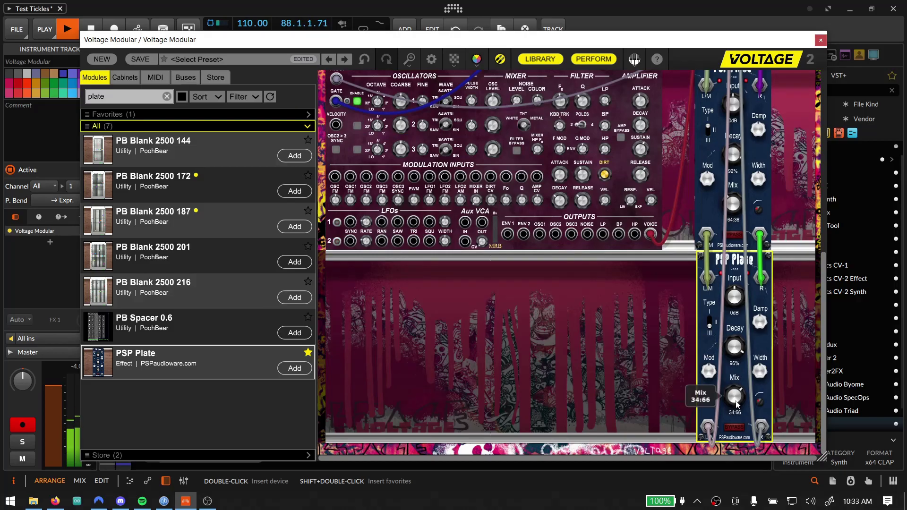
left_click_drag(735, 300, 726, 320)
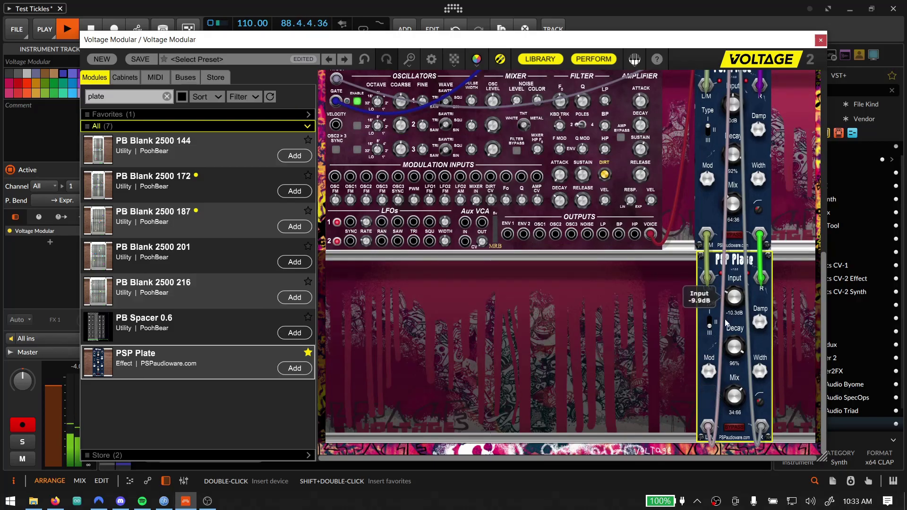
Set the main output volume to -10.0 dB and raise the sequencer's steps 13 and 15, with step 15 at F#4
scroll(766, 353, "up", 10)
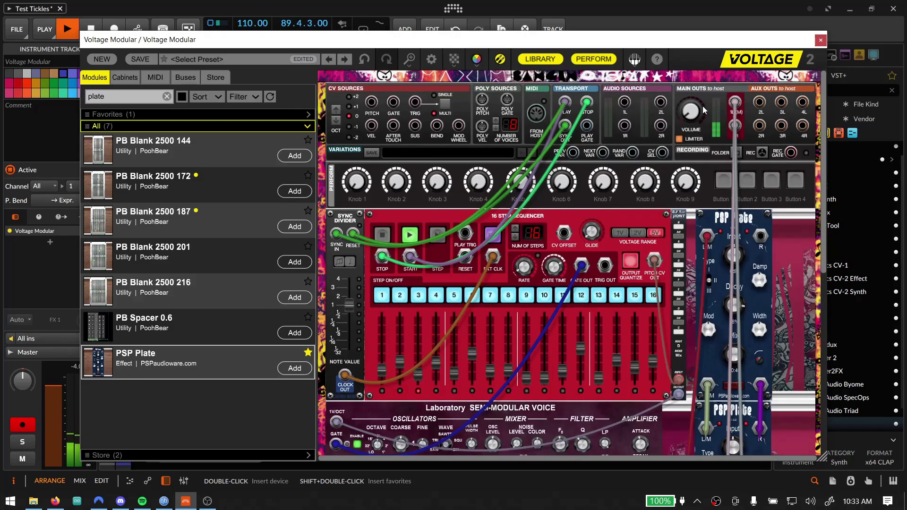
scroll(697, 118, "up", 2)
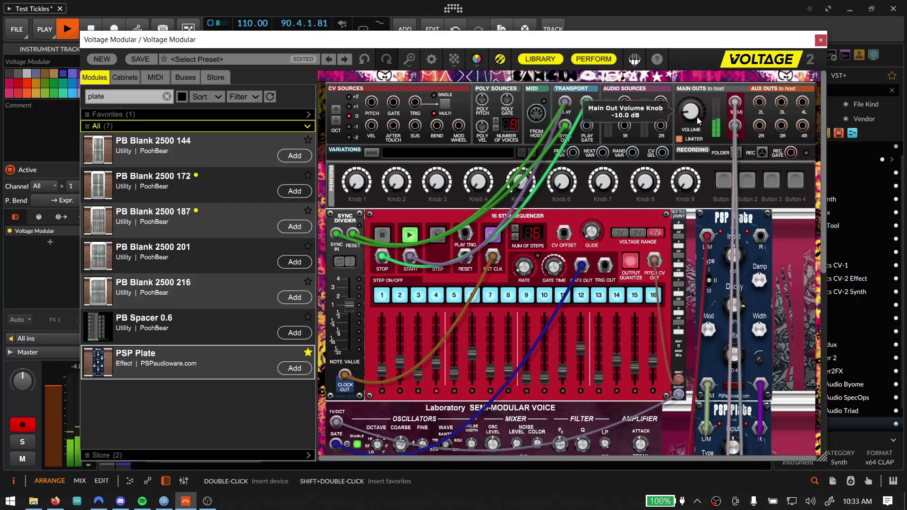
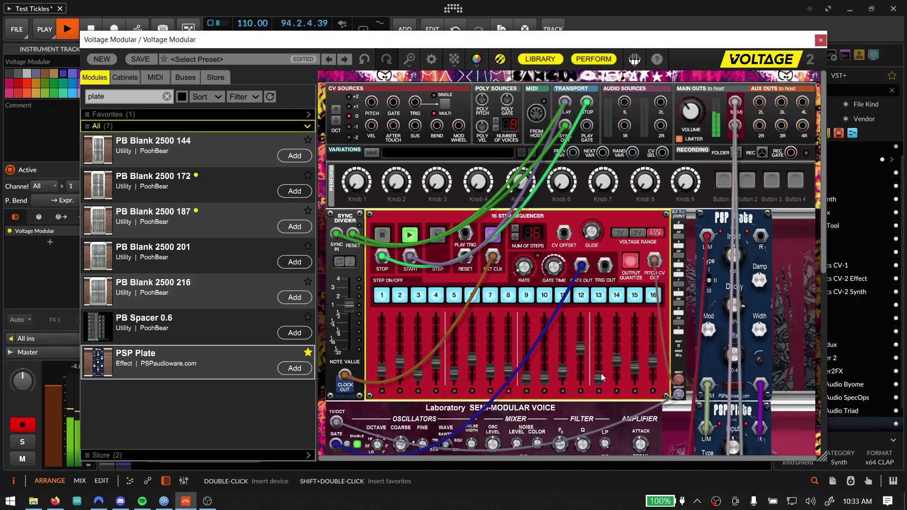
left_click_drag(602, 376, 631, 348)
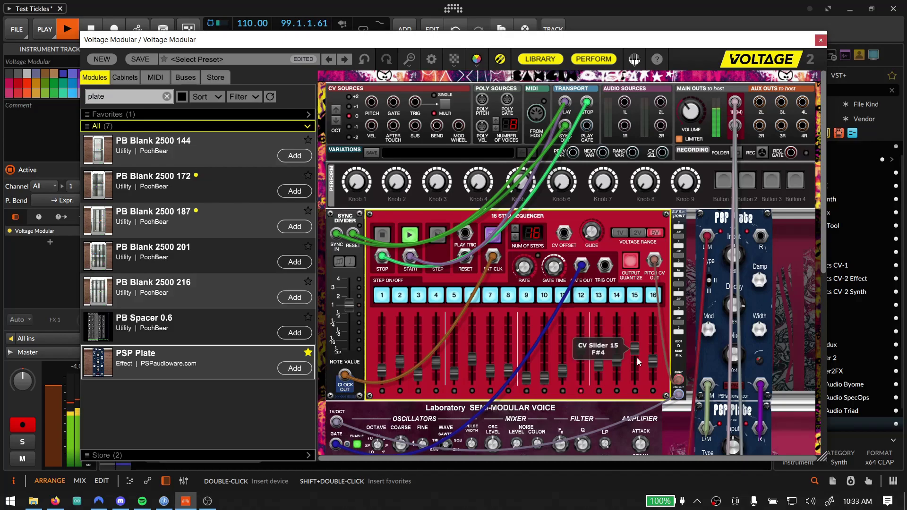
scroll(773, 422, "down", 3)
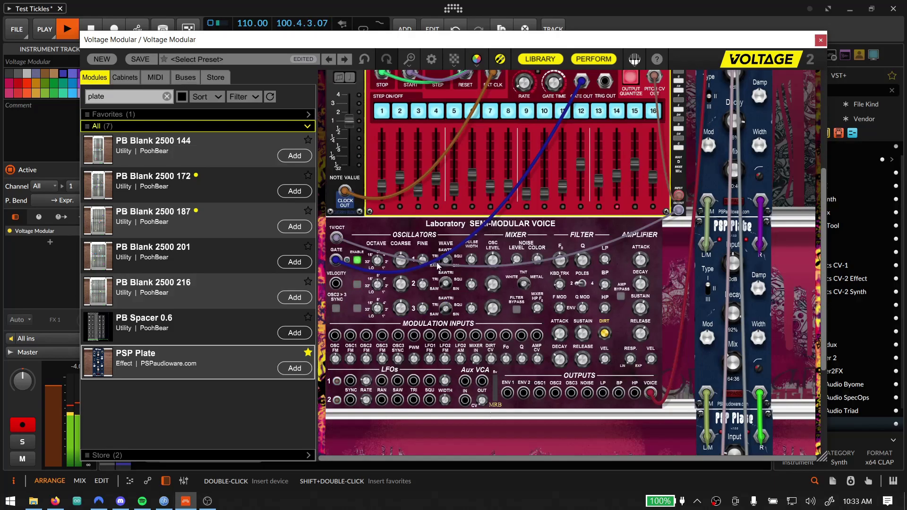
Enable oscillator 2 of the Laboratory semi-modular voice and set its level to about 59.4%
left_click(446, 265)
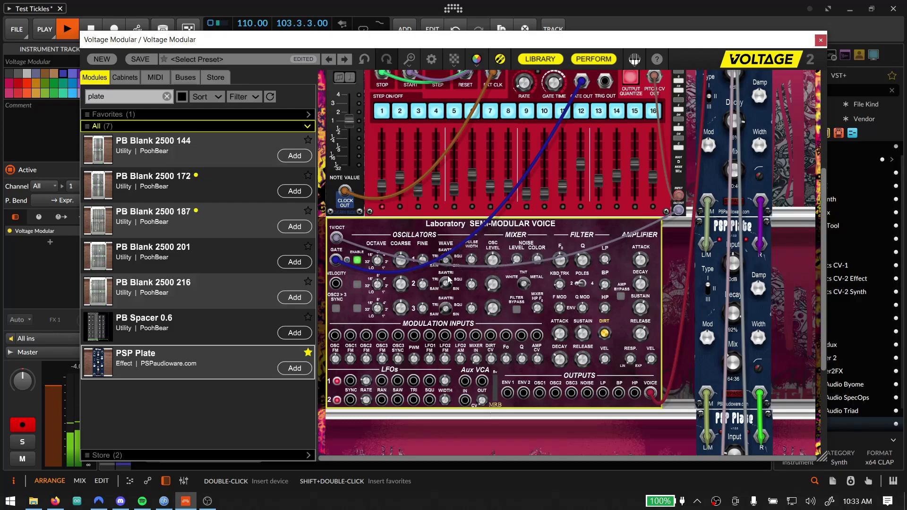
left_click(357, 284)
left_click_drag(557, 284, 558, 273)
left_click_drag(497, 287, 497, 283)
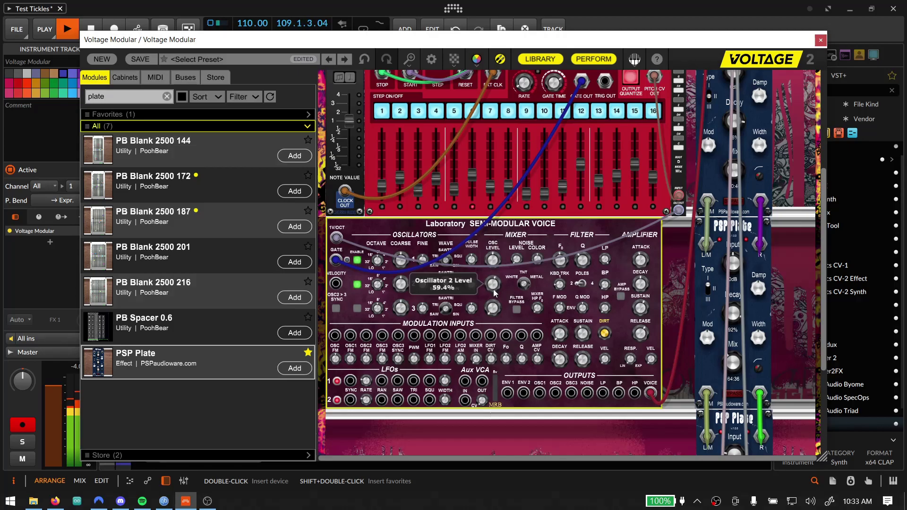
Lower the third PSP Plate's input to about -21.1 dB and adjust the first plate's dry/wet mix
scroll(766, 258, "down", 3)
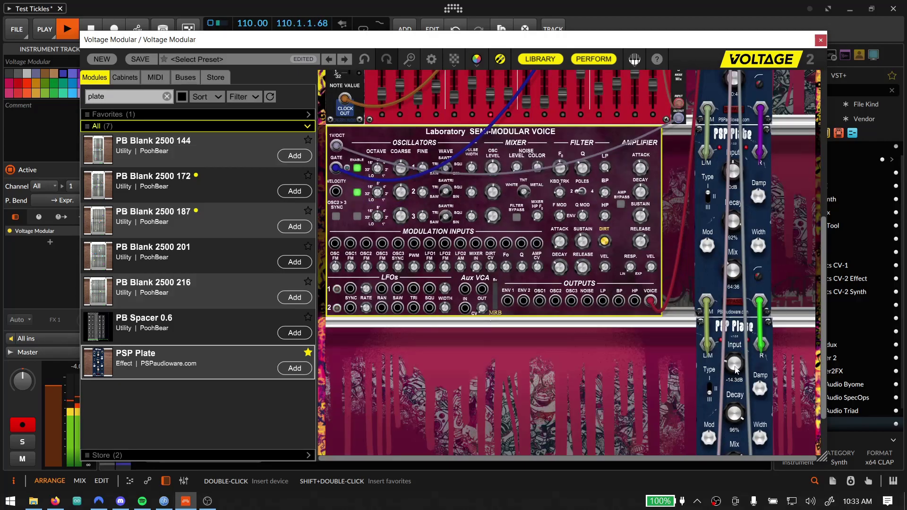
left_click_drag(734, 370, 735, 373)
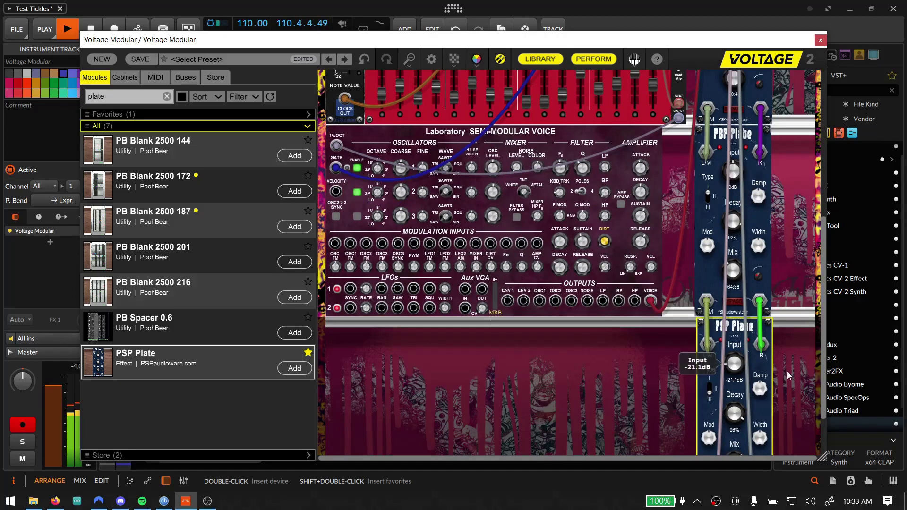
scroll(780, 368, "up", 6)
scroll(764, 372, "down", 2)
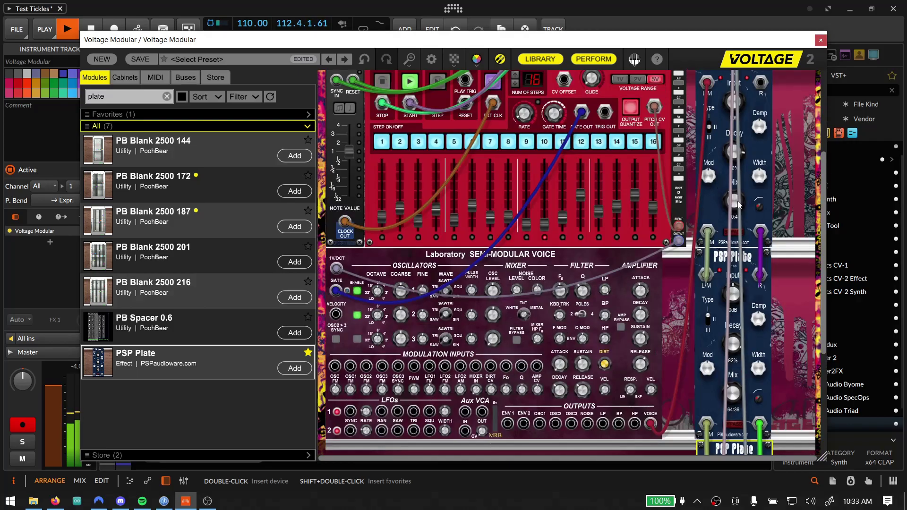
mouse_move(738, 204)
left_mouse_down()
mouse_move(738, 179)
mouse_move(726, 217)
left_mouse_up()
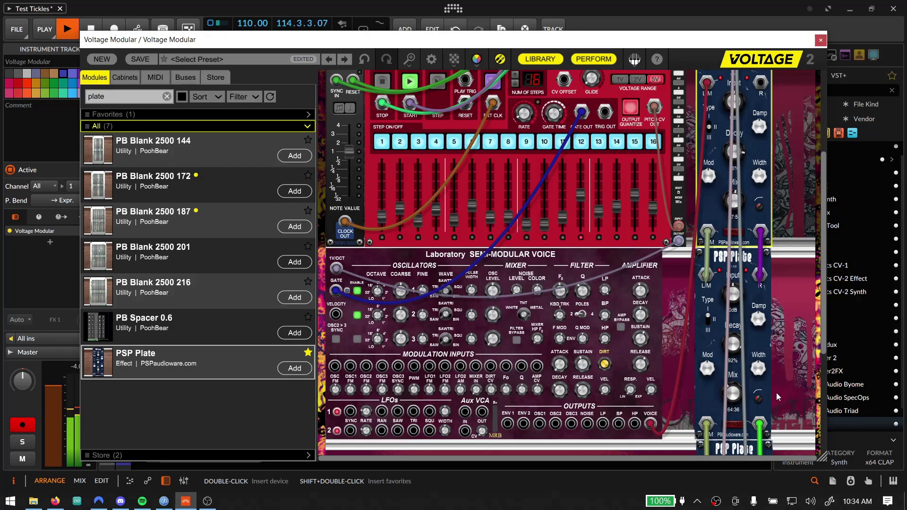
Set the damping to about 4411 Hz on the first PSP Plate, 4521 Hz on the second and 2858 Hz on the third
left_click_drag(758, 320, 742, 369)
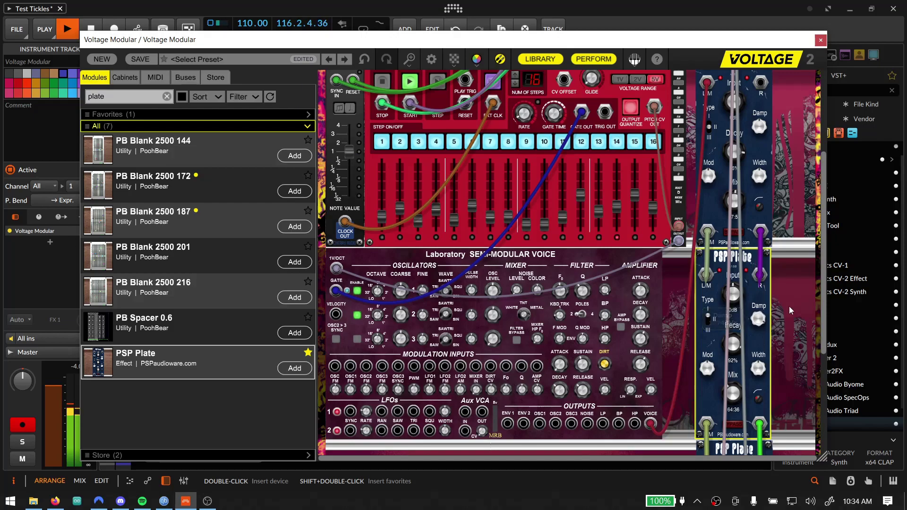
scroll(756, 236, "up", 2)
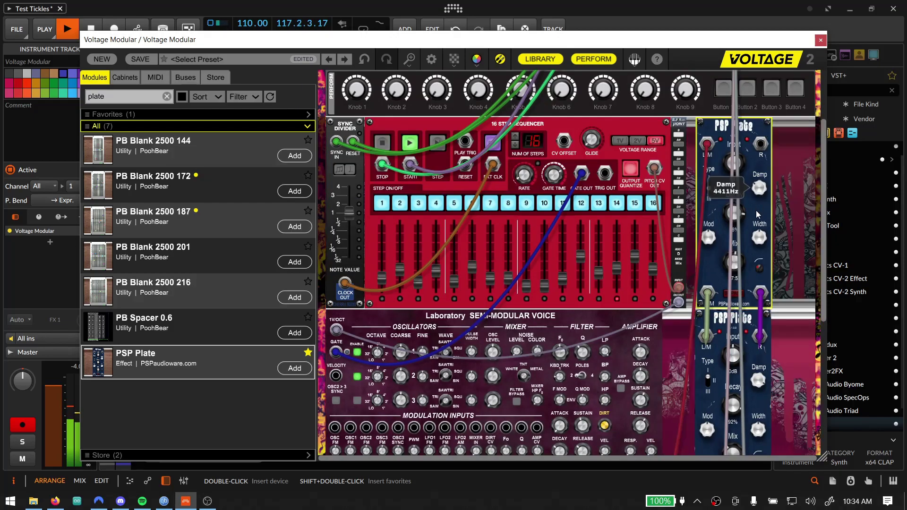
left_click_drag(759, 378, 761, 416)
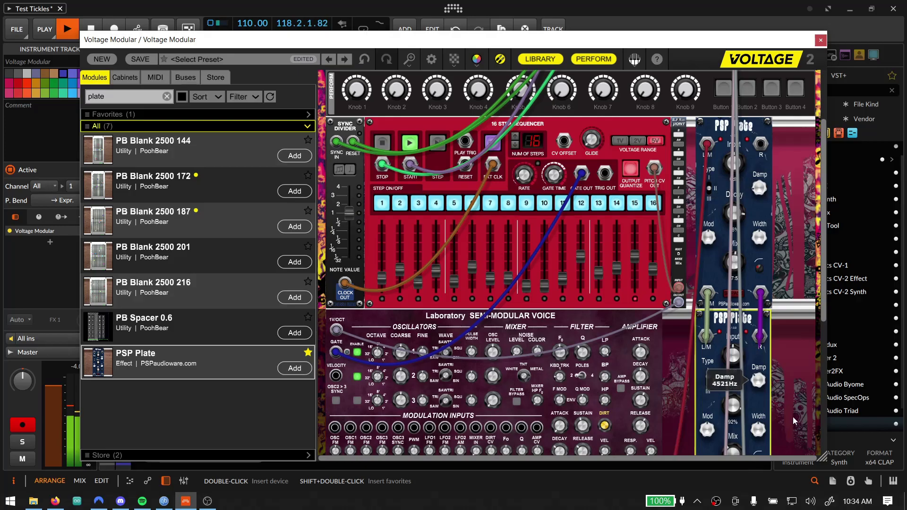
scroll(786, 415, "down", 5)
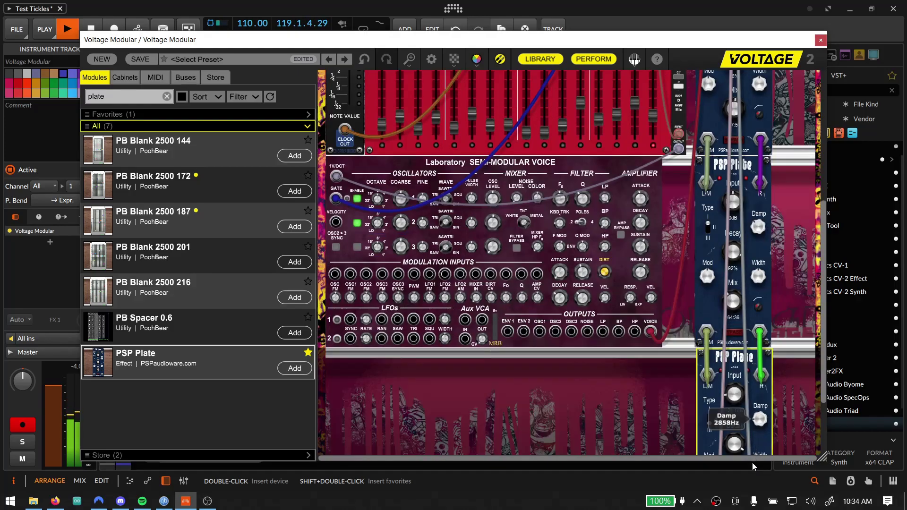
scroll(776, 412, "down", 2)
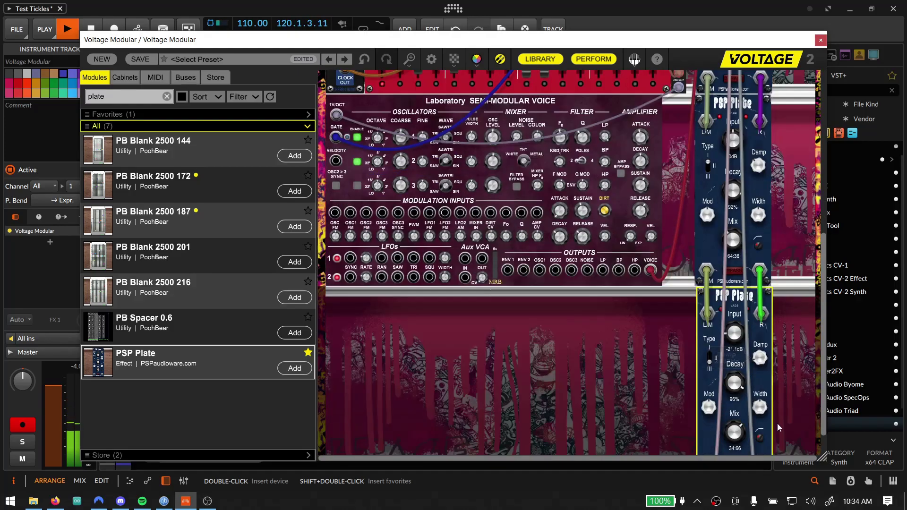
Set the third PSP Plate's width to about 154% and close the Voltage Modular window
scroll(761, 407, "down", 2)
scroll(763, 410, "down", 1)
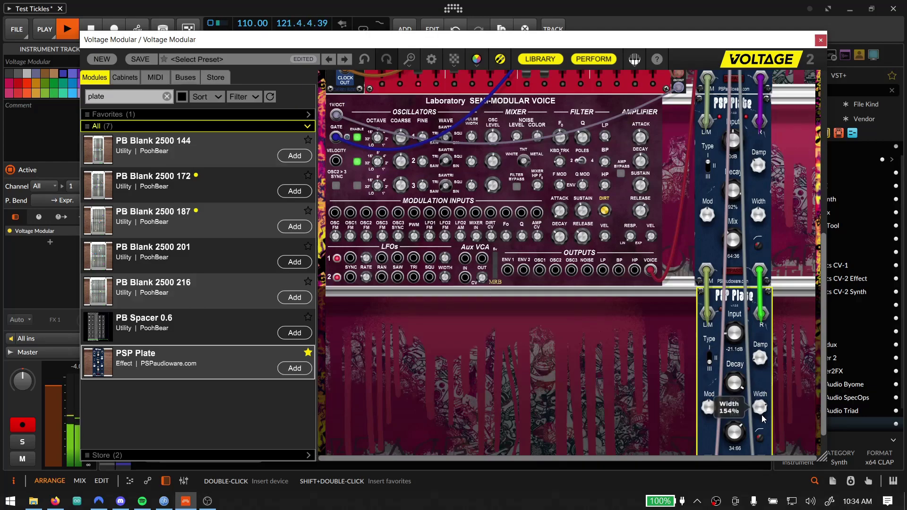
left_click_drag(823, 402, 816, 65)
left_click(821, 41)
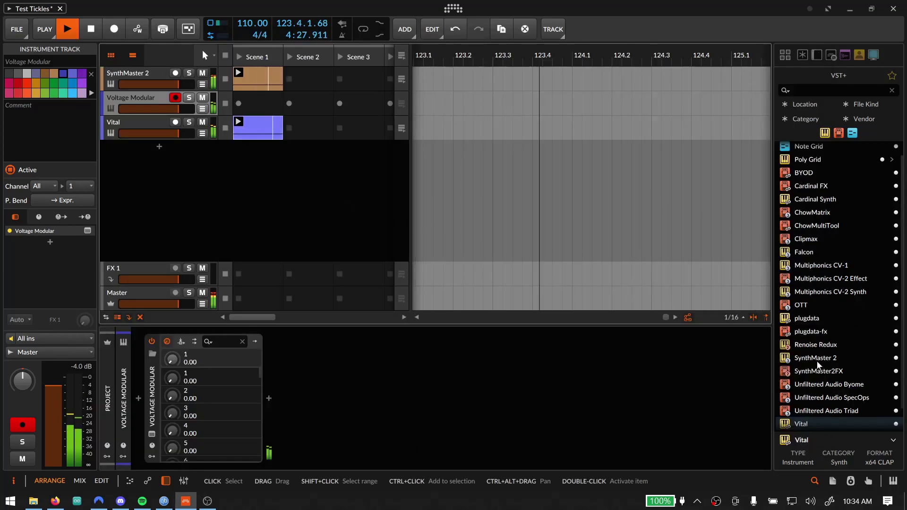
Raise the pre gain of the master track's Clipmax to about 3.07 dB and close the plug-in window
scroll(831, 321, "down", 1)
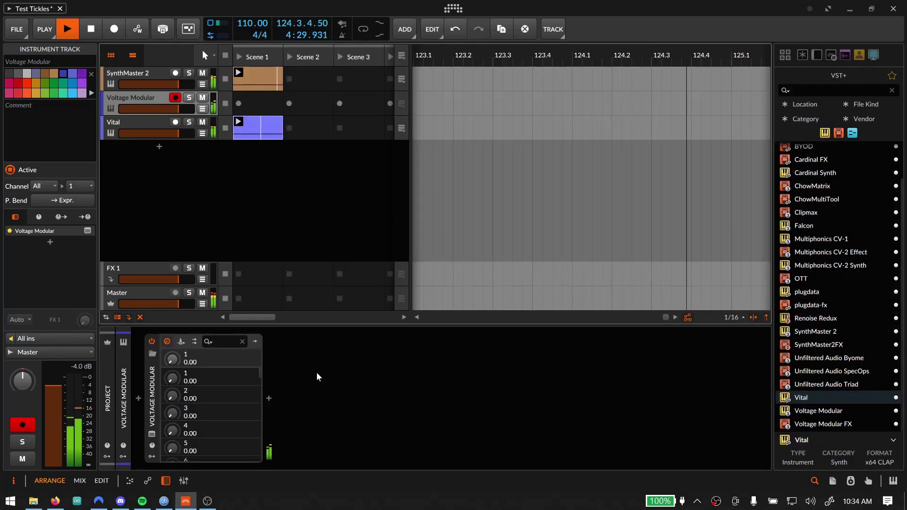
left_click(148, 296)
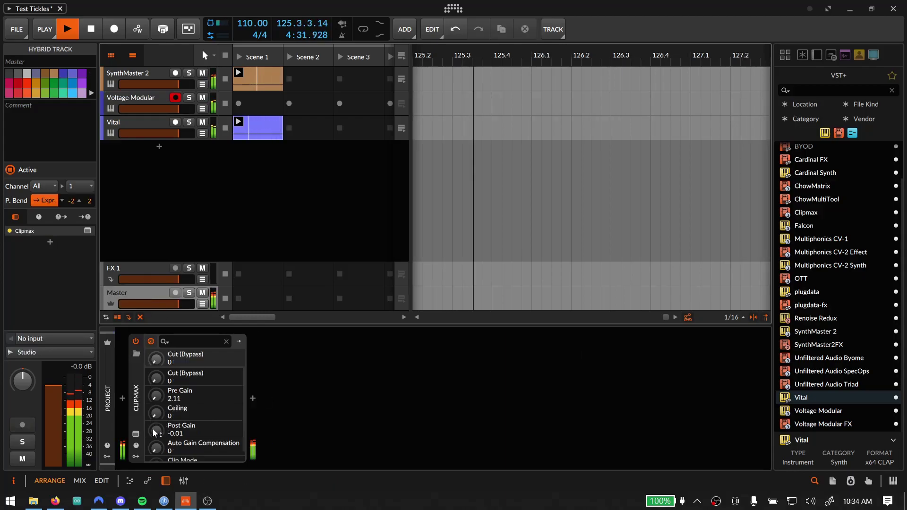
left_click(87, 231)
left_click_drag(369, 123, 372, 116)
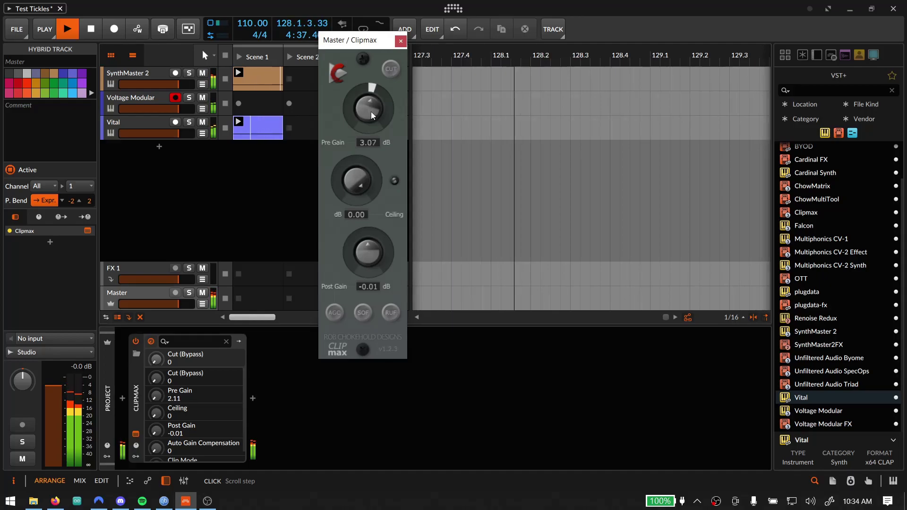
left_click(401, 42)
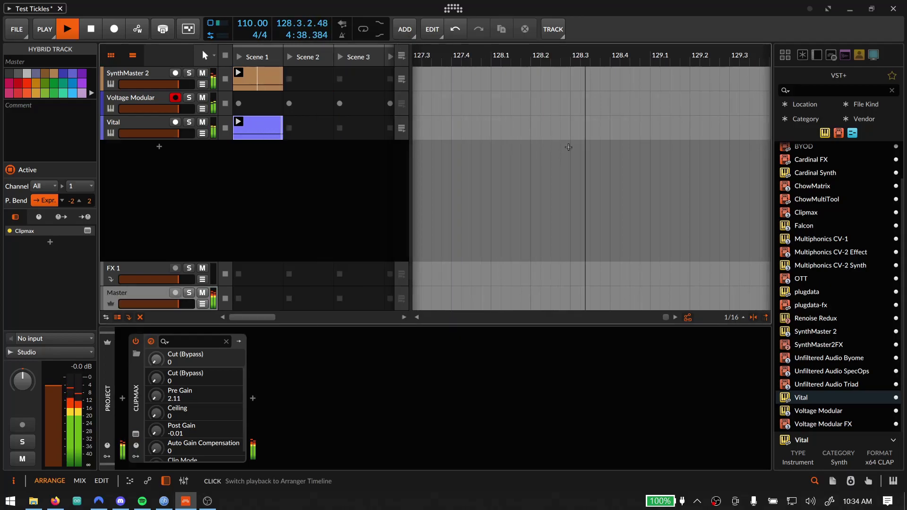
Look through the VST+ device list for another instrument
left_click(837, 316)
left_click(836, 293)
left_click(834, 280)
left_click(834, 305)
left_click(834, 319)
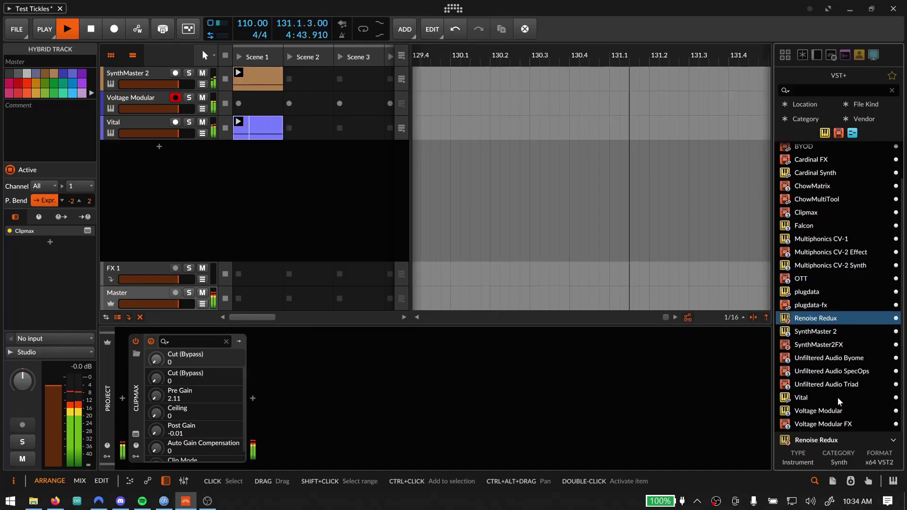
scroll(839, 402, "up", 2)
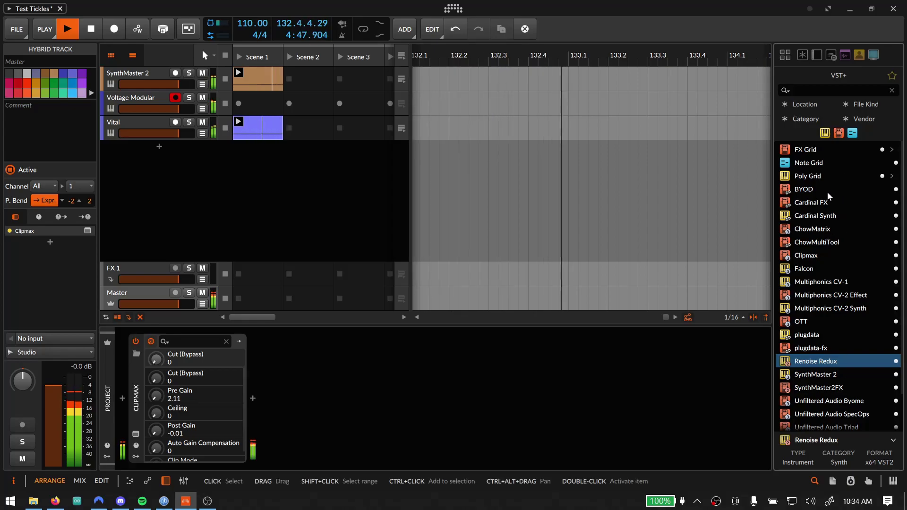
scroll(826, 259, "down", 2)
scroll(822, 263, "up", 2)
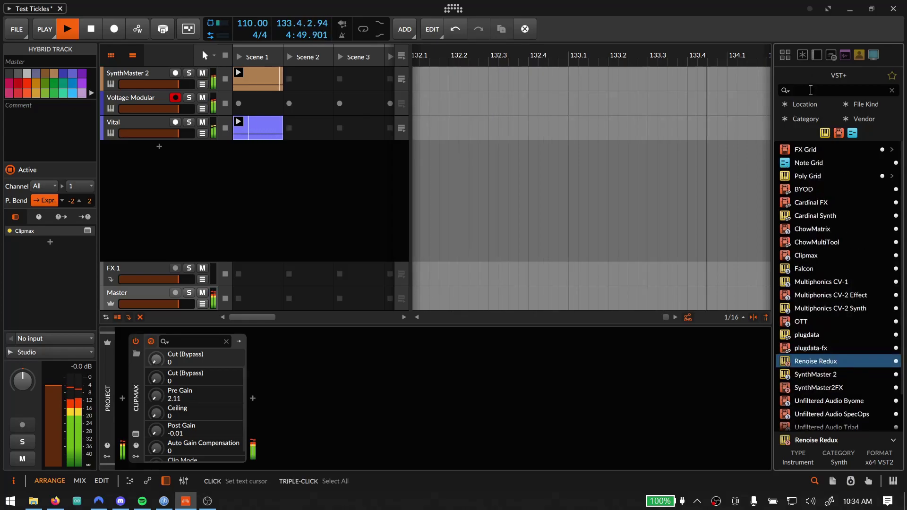
Search for "vit", add Vital as a new track and replace its oscillator 1 with the White Noise sample source
left_click(809, 91)
type("vit")
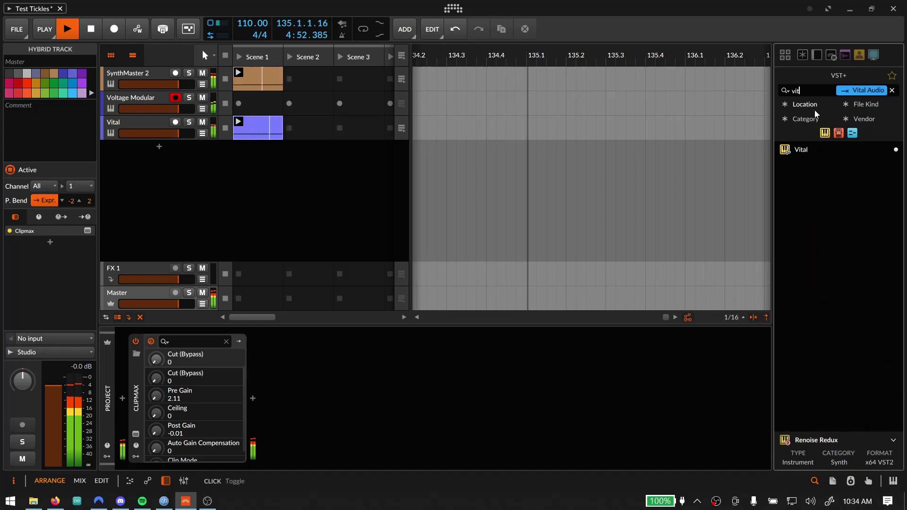
left_click_drag(800, 149, 374, 204)
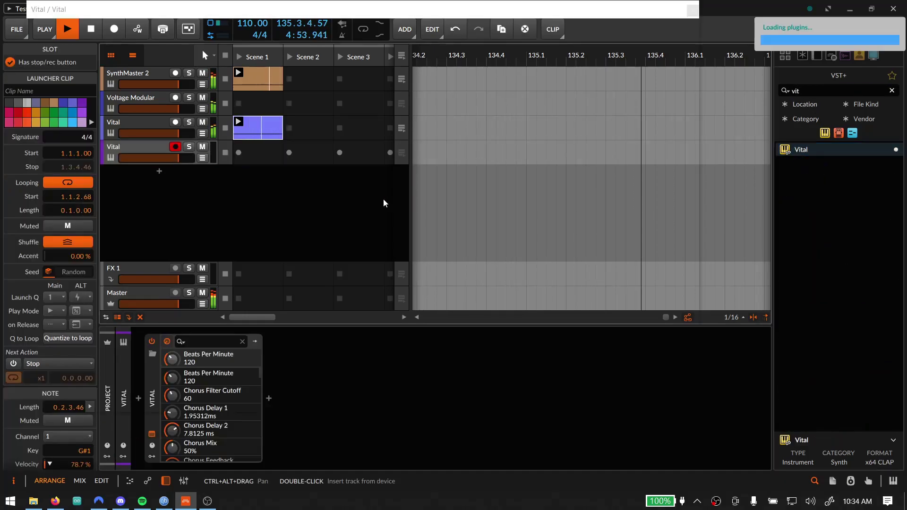
left_click(76, 49)
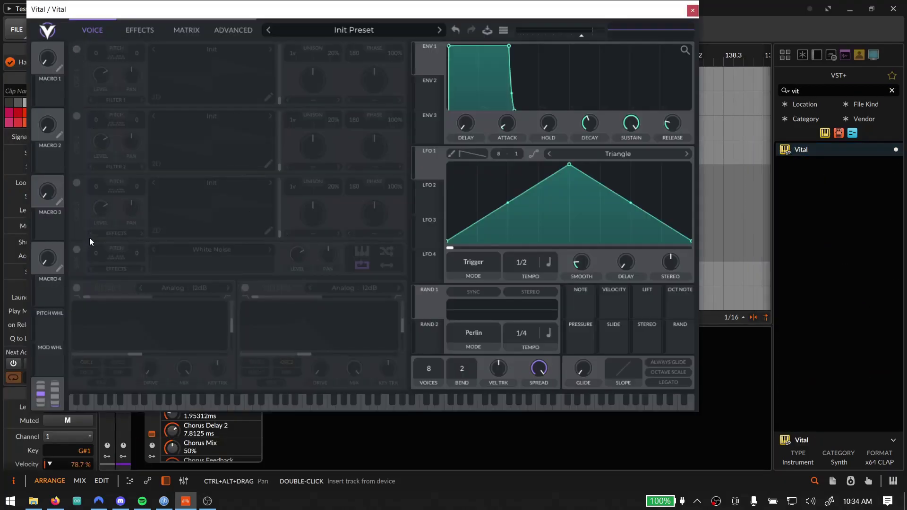
left_click(77, 249)
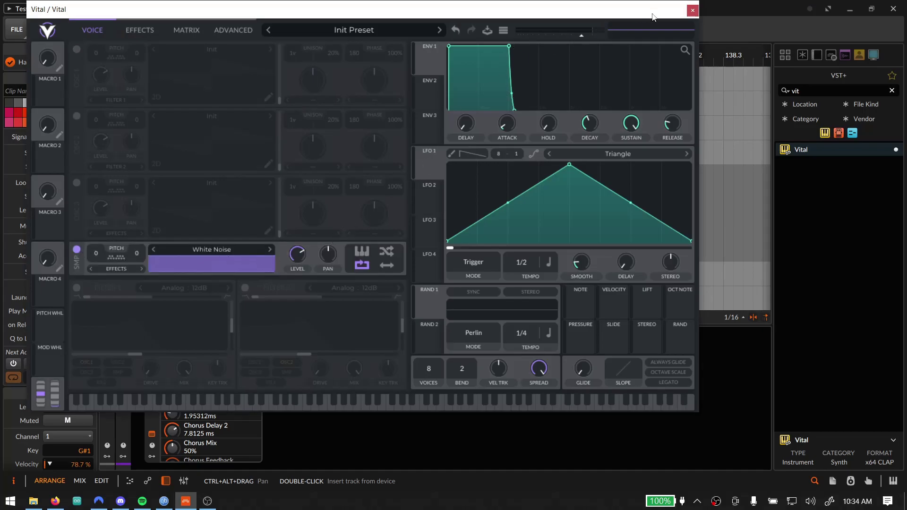
left_click(692, 12)
Copy the first Vital track's clip into the new Vital track's Scene 1 slot and launch it with playback restarted
left_click_drag(257, 124, 251, 156)
key("space")
left_click(239, 147)
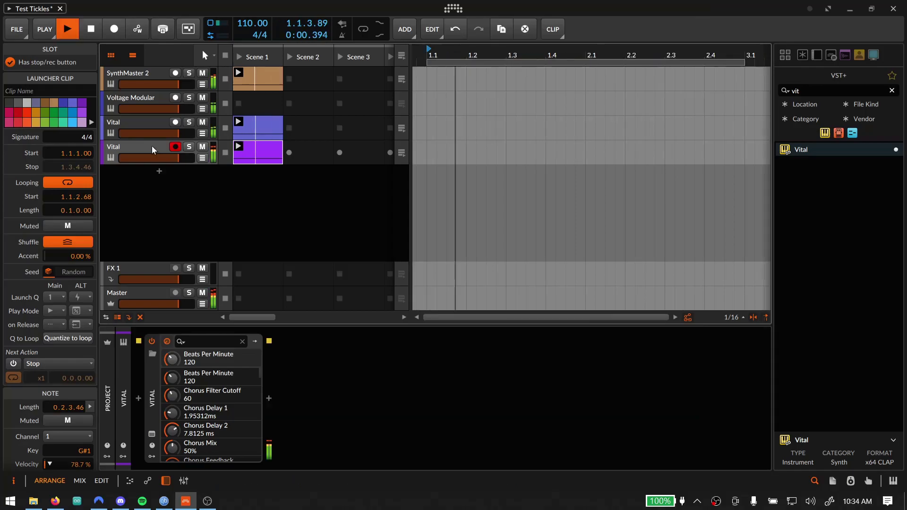
Lower the volume of the new Vital track
double_click(152, 148)
left_click_drag(179, 158, 151, 158)
left_click(150, 147)
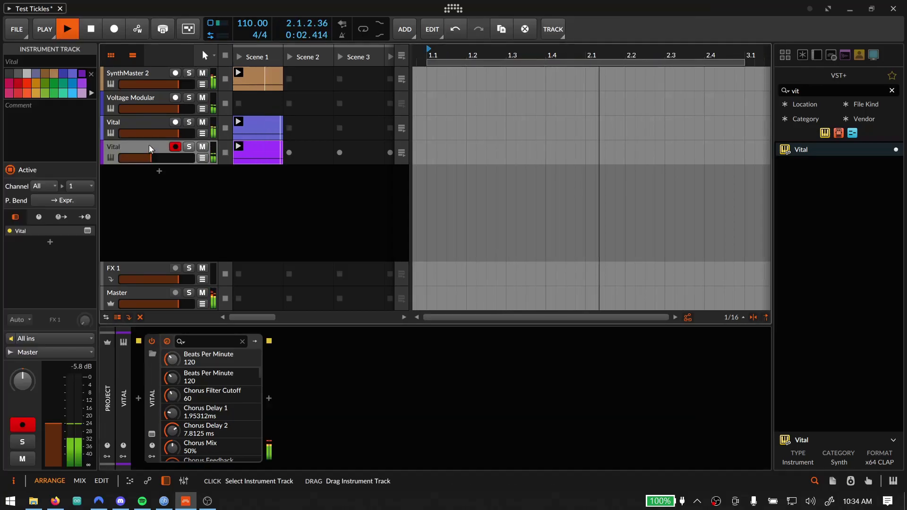
Enable Filter 1 in the new Vital and route the White Noise sample through it
left_click(156, 410)
left_click(151, 434)
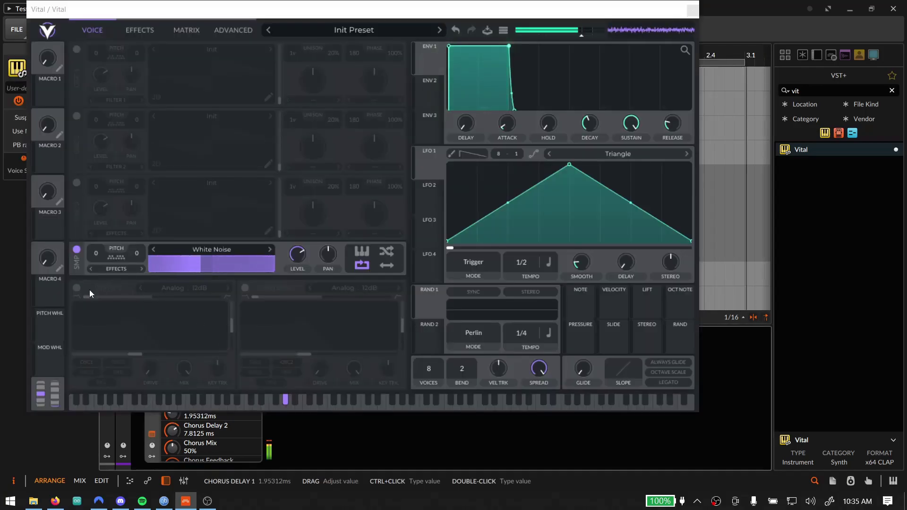
left_click(75, 289)
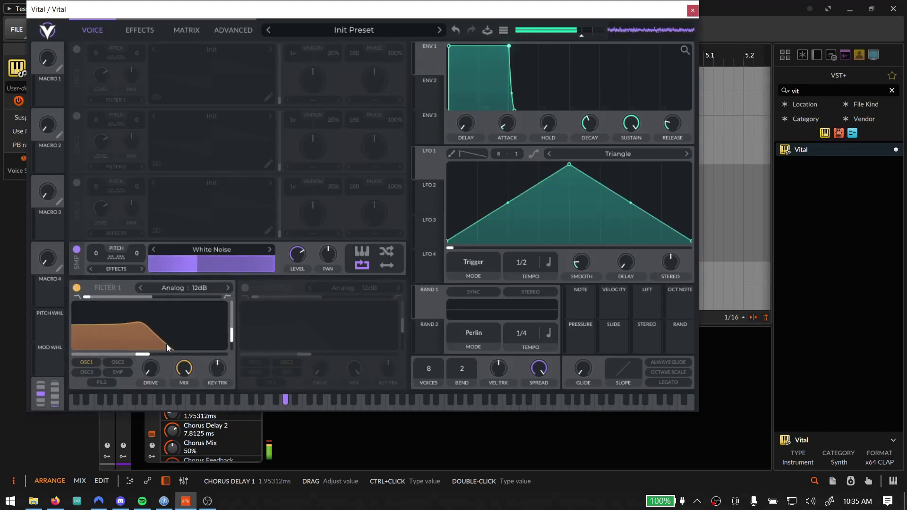
left_click(111, 374)
Shape Filter 1 with about 26% resonance and modulate its cutoff with LFO 1 at a tempo of 8/1
left_click_drag(114, 343, 167, 346)
left_click_drag(430, 165, 150, 357)
left_click_drag(519, 265, 515, 293)
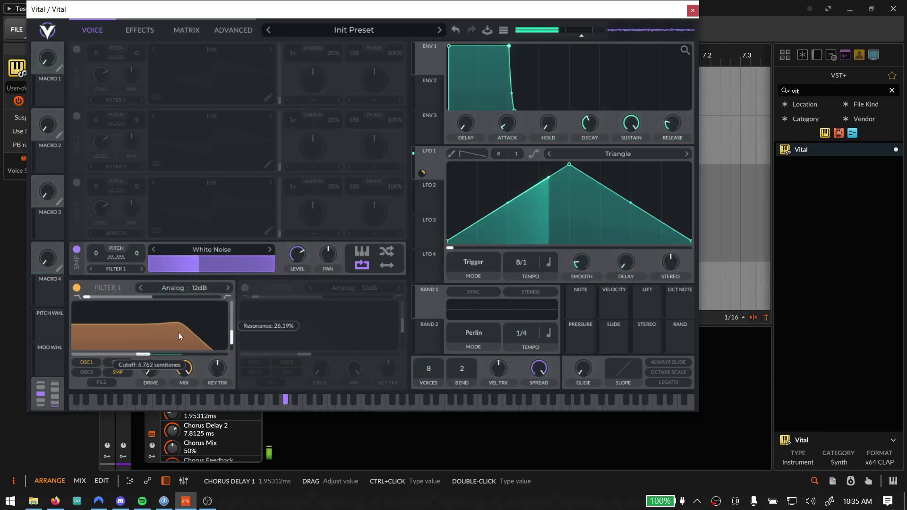
Add a Soft Clip distortion with increased drive to the noise sound and enable the reverb effect
left_click(131, 29)
left_click(76, 168)
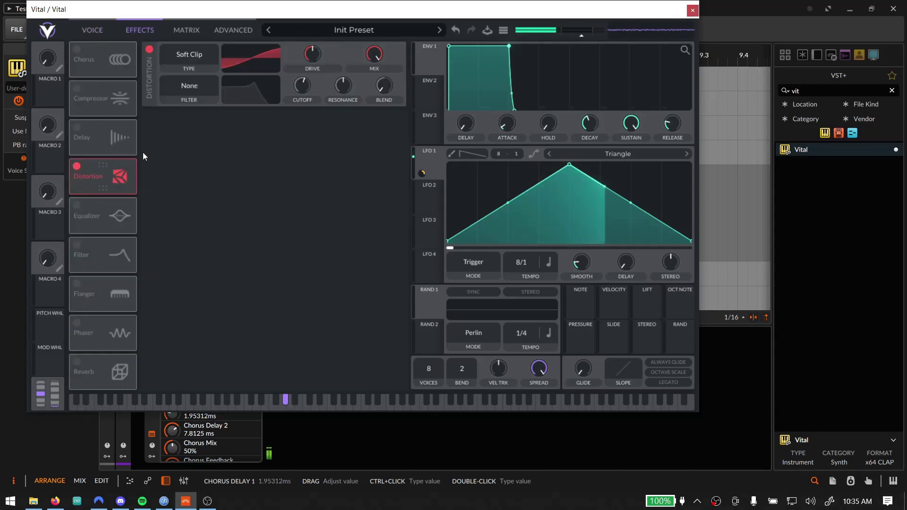
mouse_move(314, 63)
left_mouse_down()
mouse_move(320, 46)
mouse_move(317, 53)
left_mouse_up()
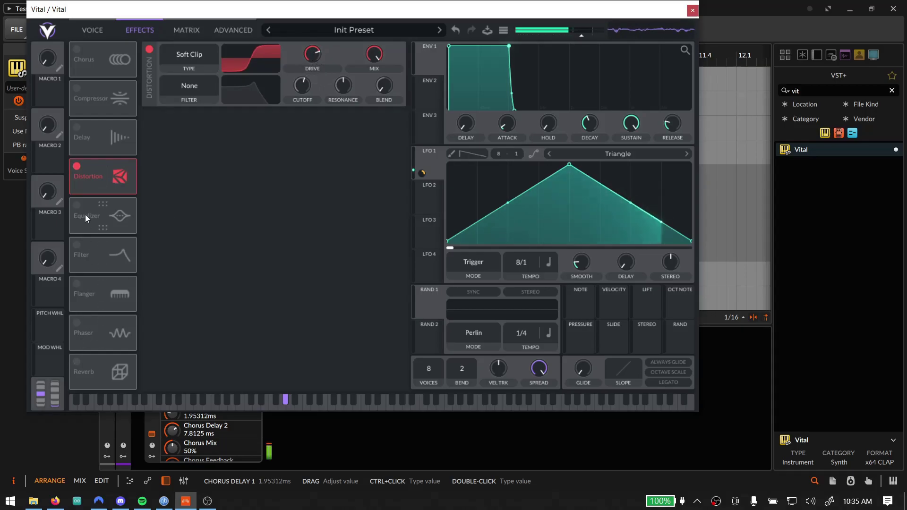
left_click(77, 362)
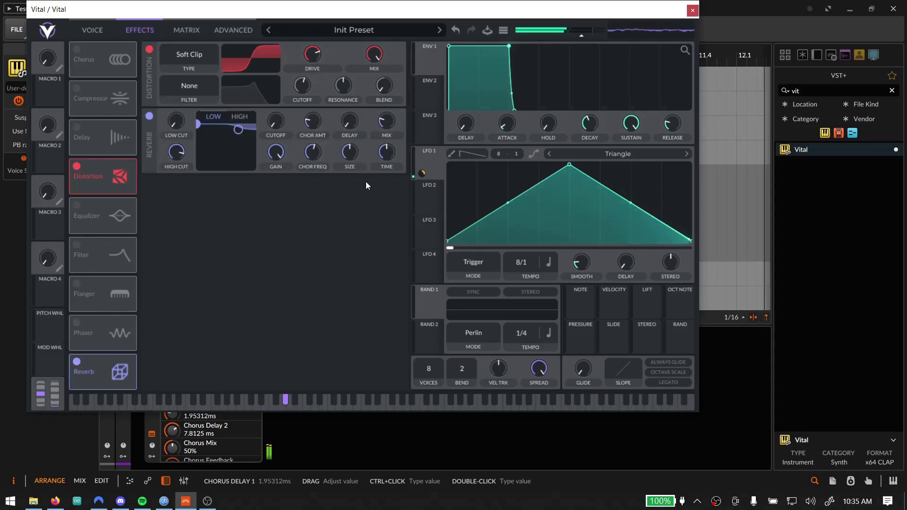
Check the noise patch's voice and modulation settings and raise the reverb's mix and delay
left_click(105, 29)
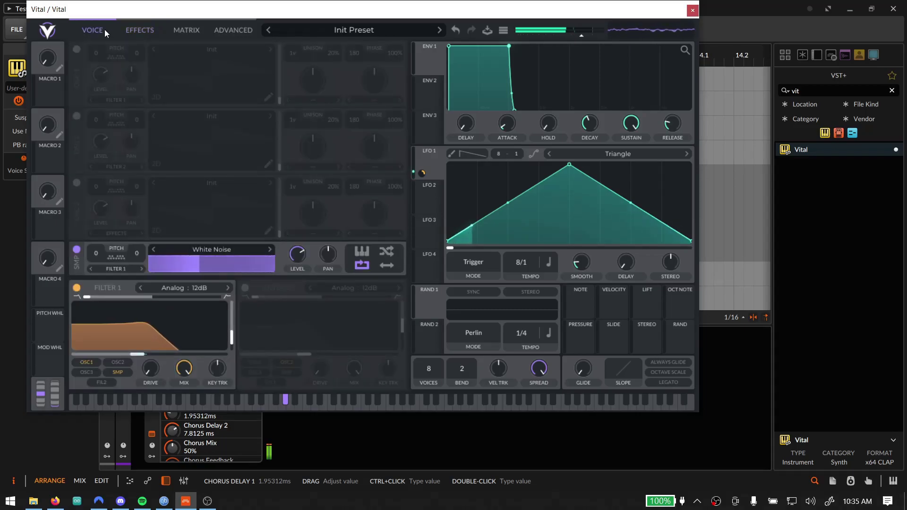
left_click(188, 27)
left_click(130, 30)
left_click(92, 30)
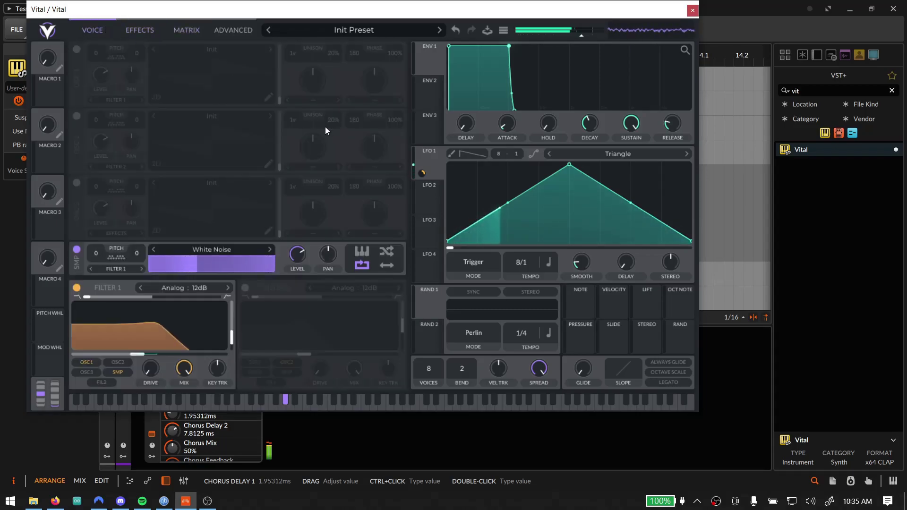
left_click(188, 29)
left_click(161, 30)
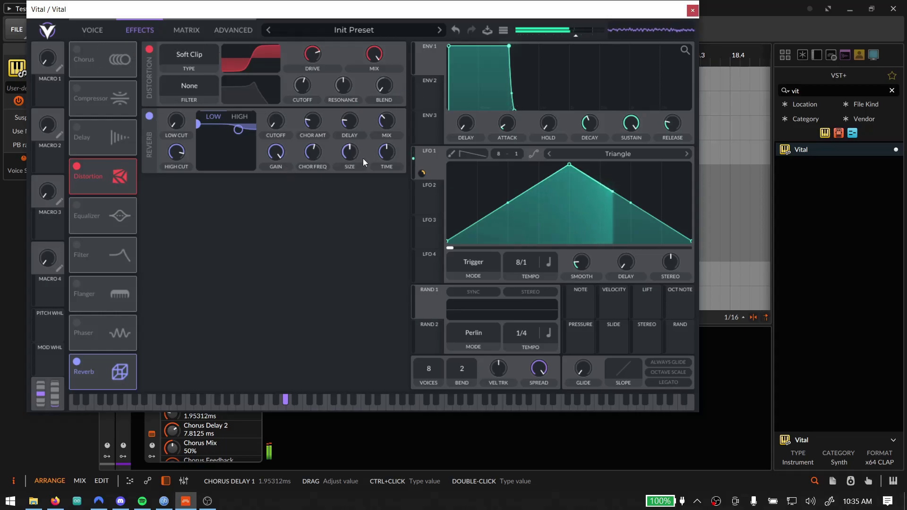
Raise the reverb's size and time and insert a delay effect between the distortion and the reverb
left_click_drag(385, 152, 355, 112)
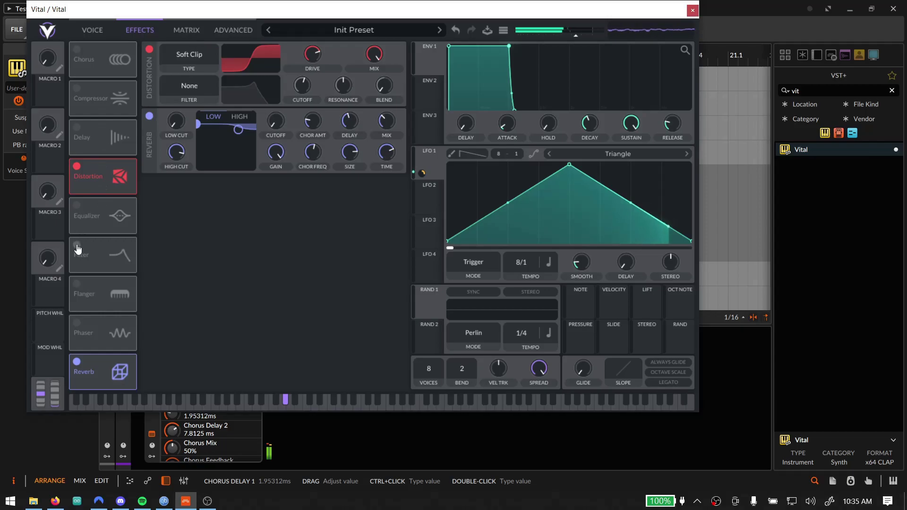
left_click(79, 129)
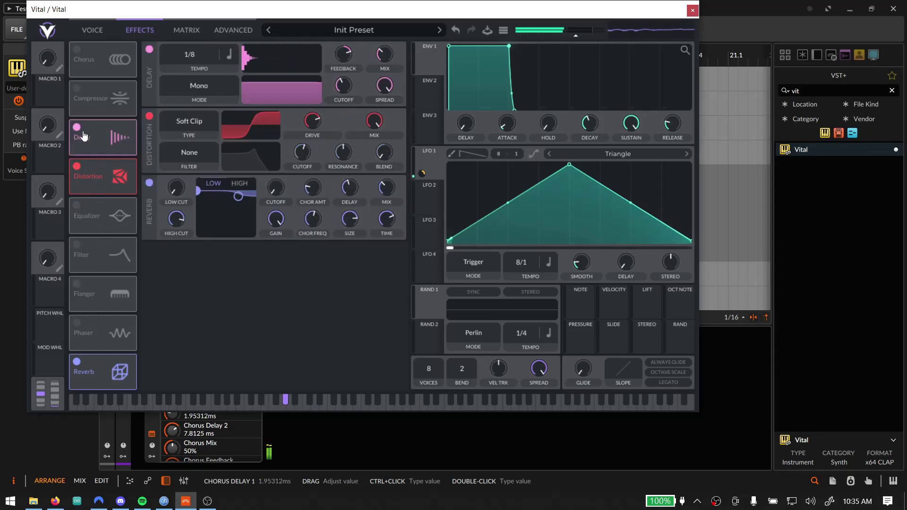
left_click_drag(95, 139, 137, 222)
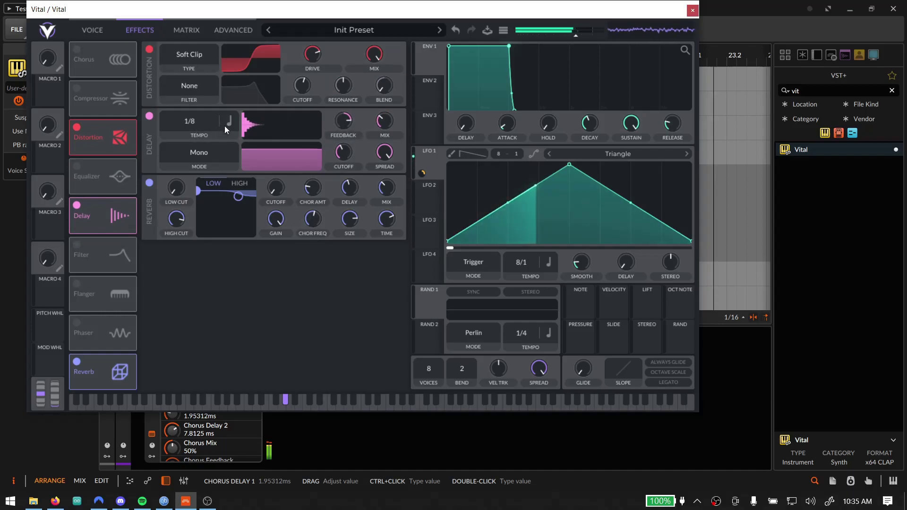
Lower the synth's output to about -16.6 dB and switch Filter 1 to Ladder 12dB with high resonance and about -25% key tracking
left_click_drag(574, 35, 566, 35)
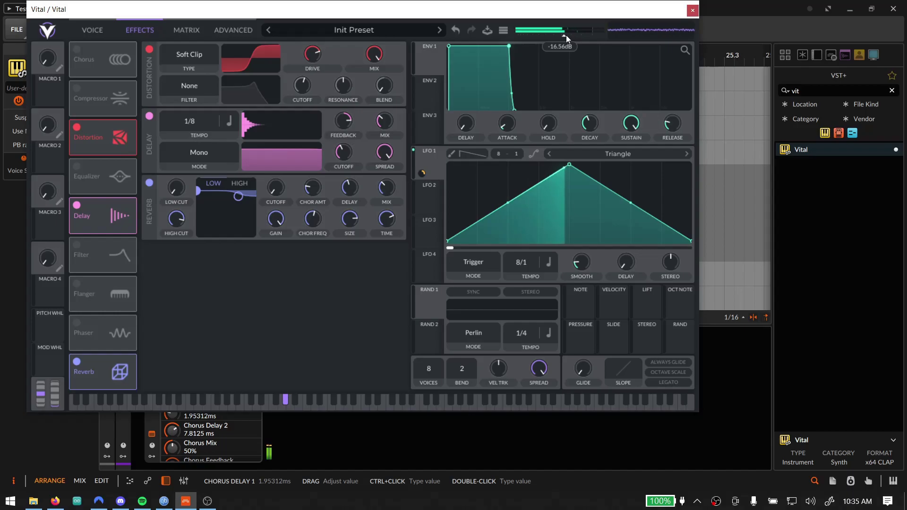
left_click(100, 31)
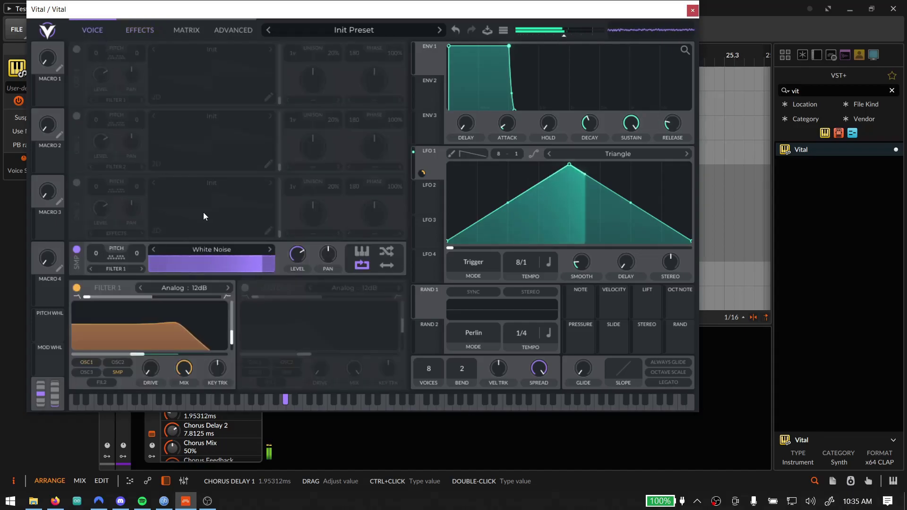
left_click(192, 288)
left_click(272, 321)
left_click_drag(231, 339, 232, 309)
left_click_drag(219, 367, 219, 376)
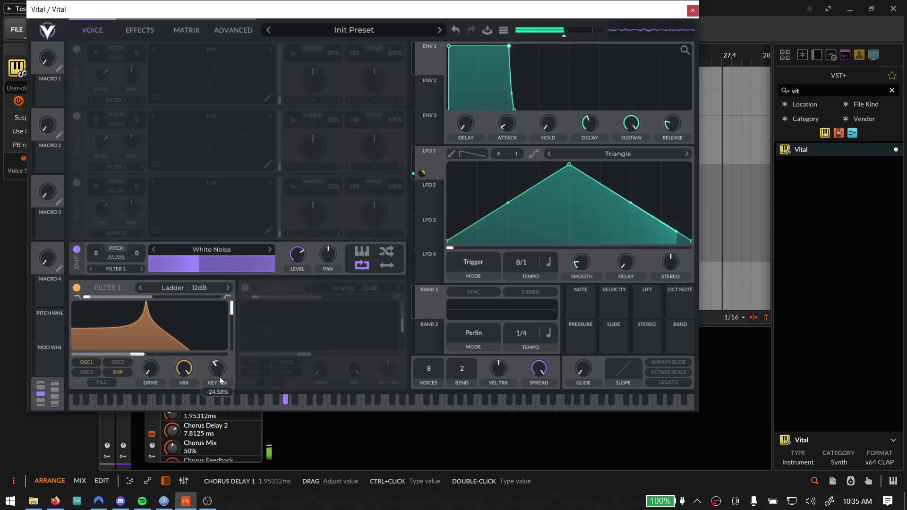
Raise Filter 1's cutoff to about 9 semitones and ease back its resonance
mouse_move(151, 338)
mouse_move(150, 339)
left_mouse_down()
mouse_move(150, 352)
mouse_move(155, 330)
left_mouse_up()
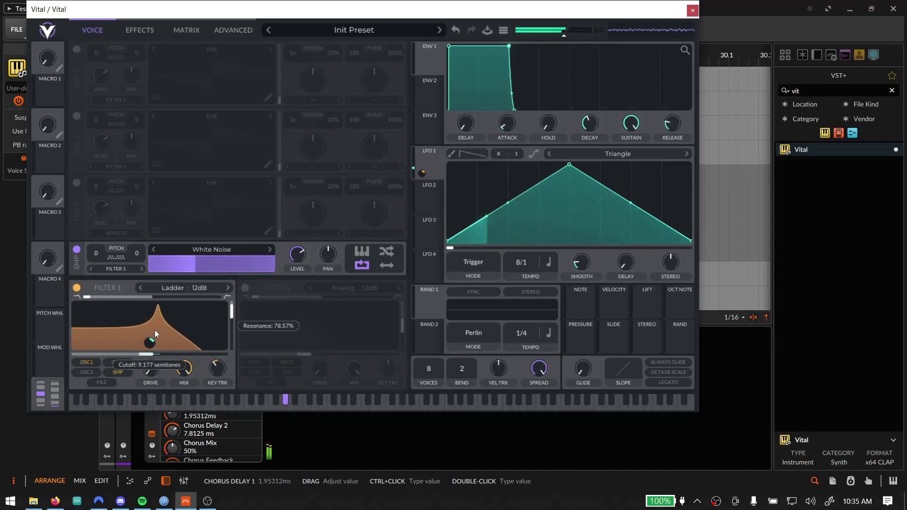
left_click_drag(234, 327, 231, 323)
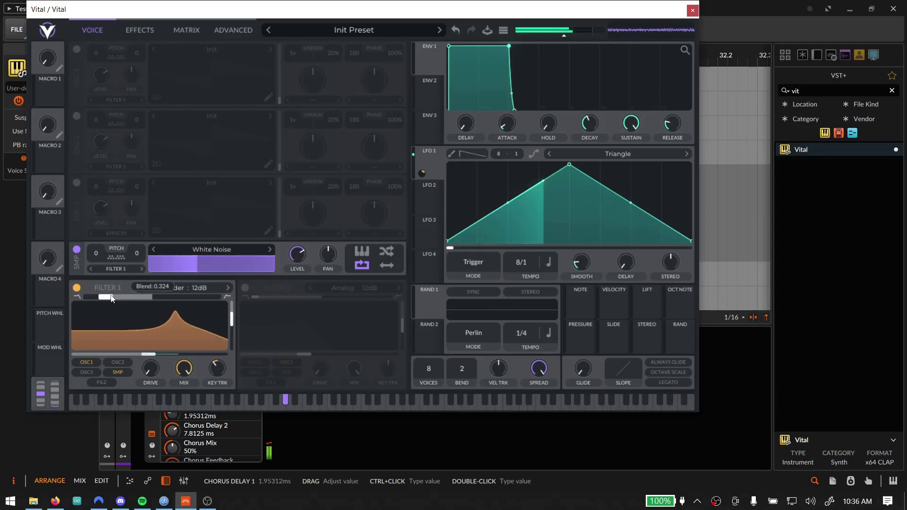
Add a filter effect to the noise patch and place it ahead of the distortion in the effects chain
left_click(185, 32)
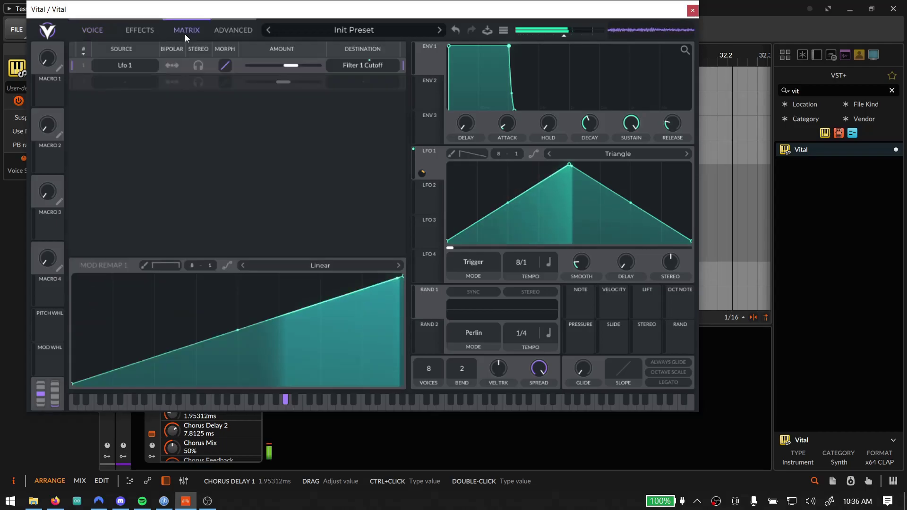
left_click(151, 30)
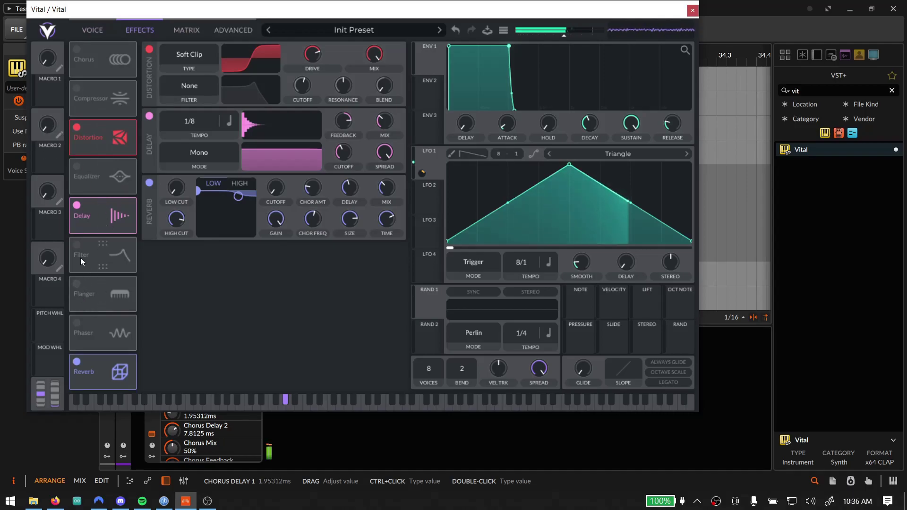
left_click(93, 250)
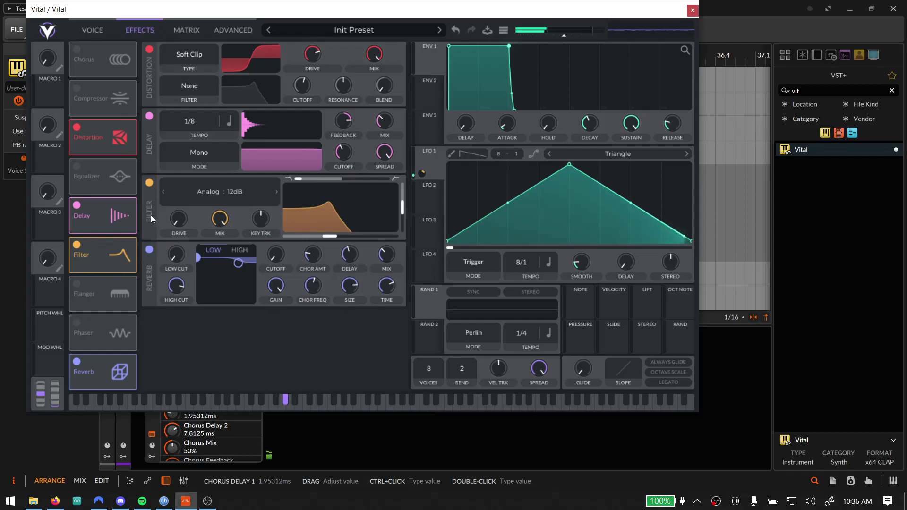
left_click_drag(104, 249, 121, 121)
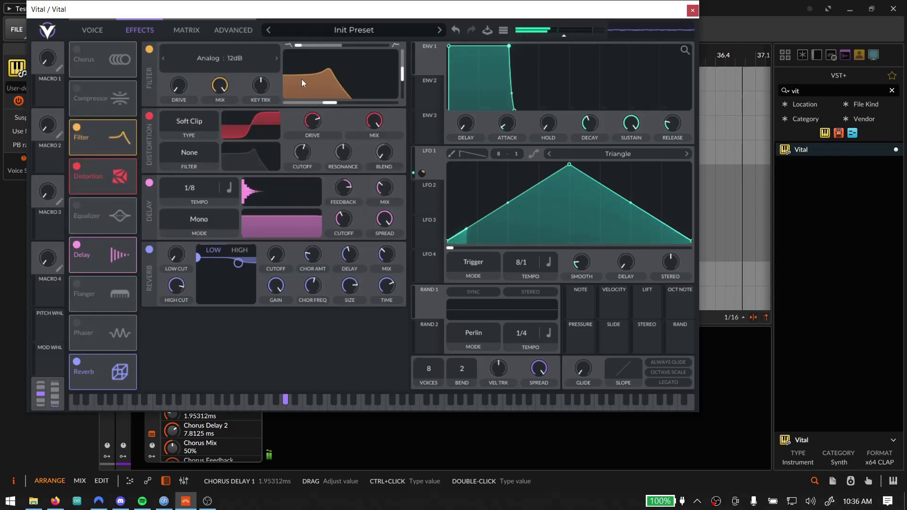
Blend the effects filter to a high-pass response with 0% resonance and a raised cutoff
left_click_drag(306, 45, 455, 50)
left_click_drag(342, 77, 338, 98)
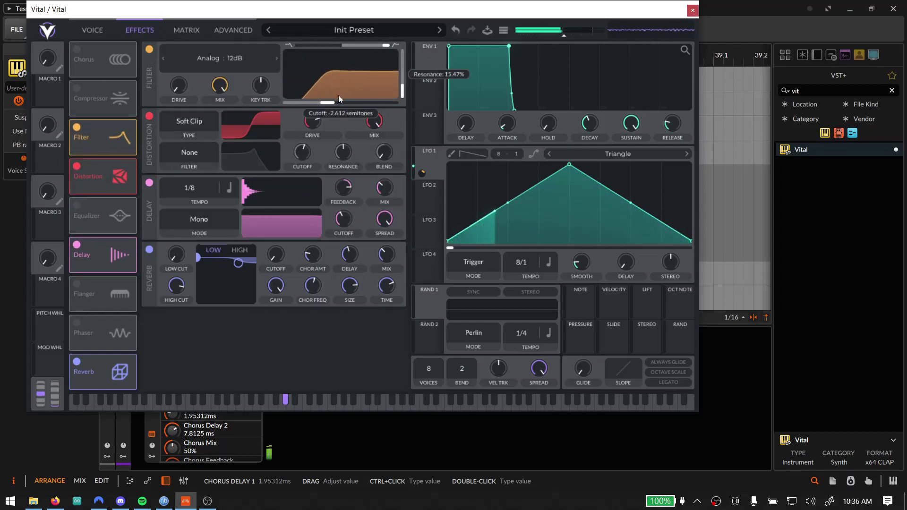
mouse_move(339, 87)
left_mouse_down()
mouse_move(374, 91)
mouse_move(351, 94)
left_mouse_up()
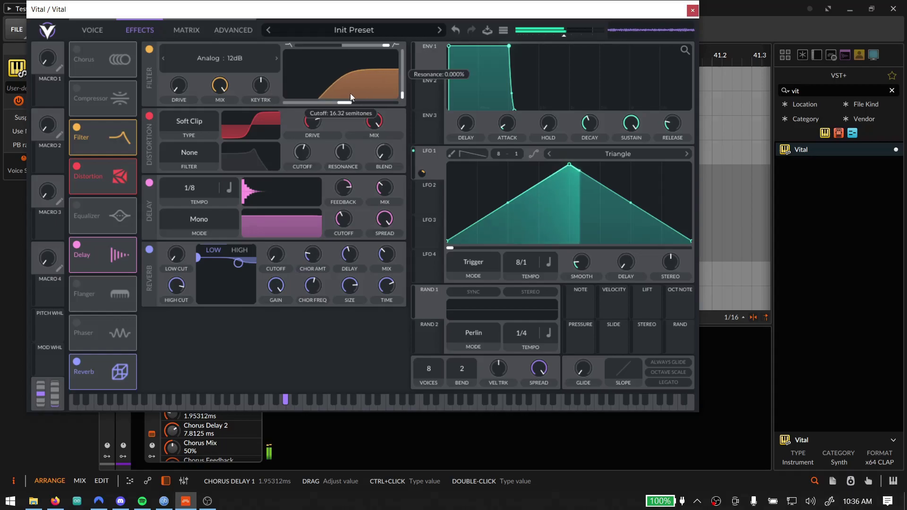
Replace the White Noise sample with BART and set its transpose to 20 semitones
left_click(96, 28)
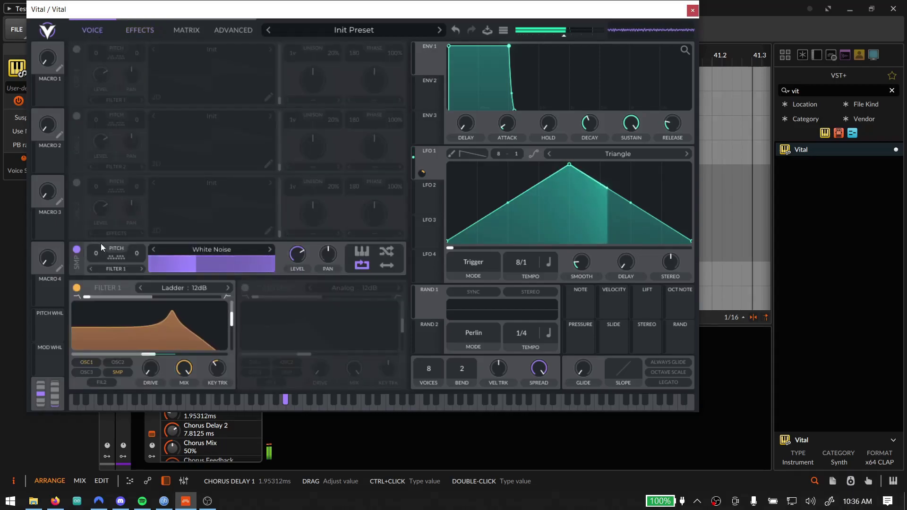
left_click_drag(95, 293, 120, 155)
left_click_drag(95, 253, 95, 299)
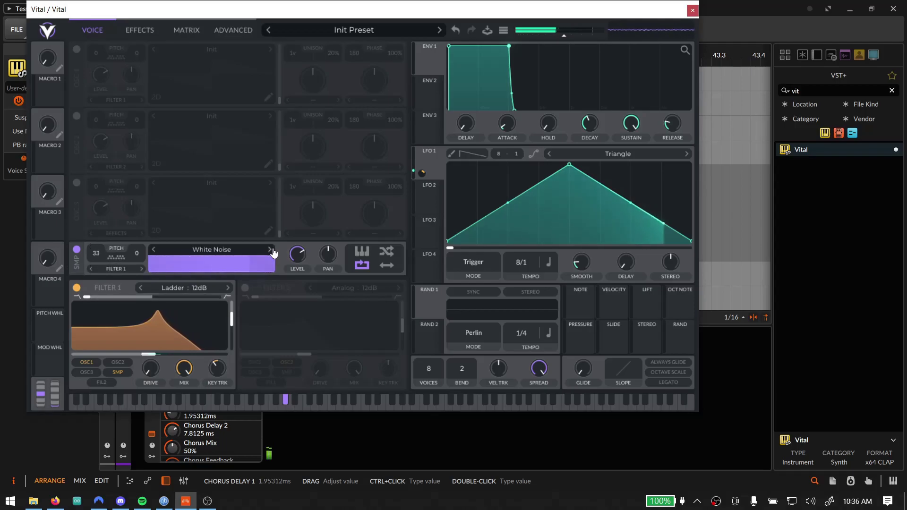
left_click(271, 250)
scroll(92, 252, "down", 11)
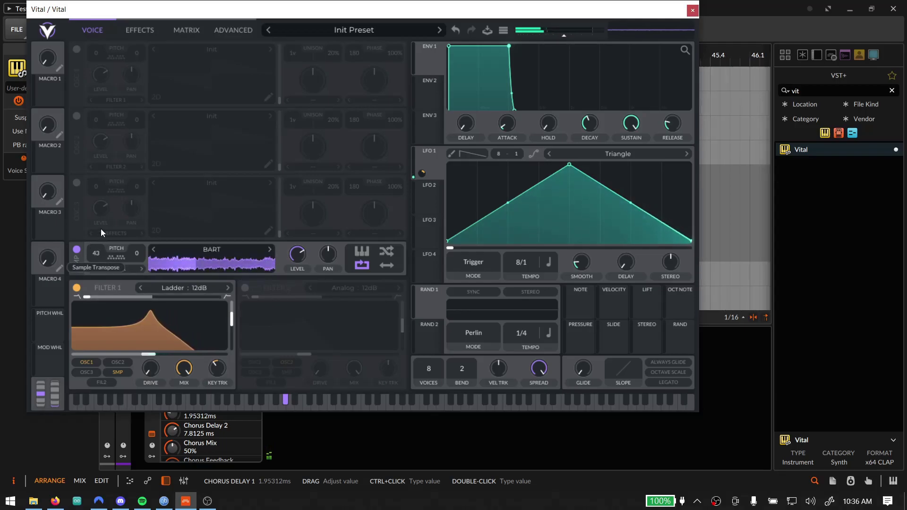
scroll(99, 257, "down", 2)
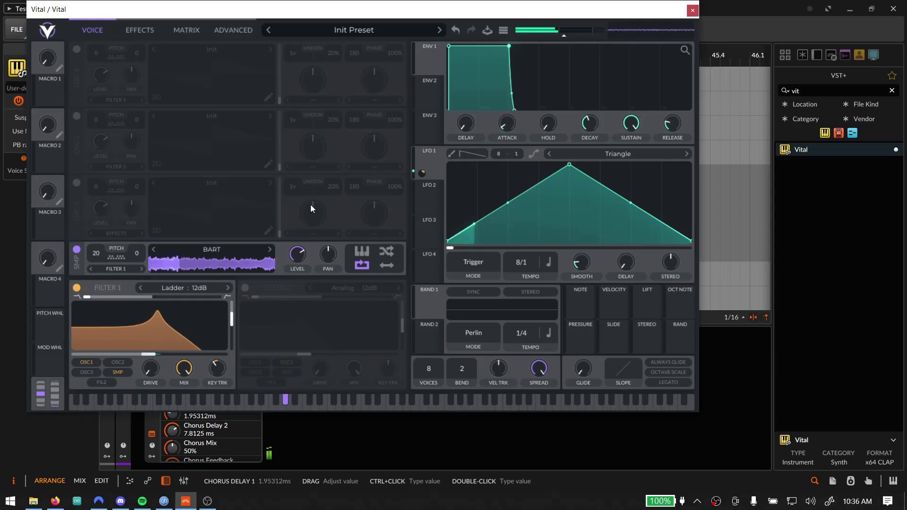
Reduce the Soft Clip distortion's drive and mix and raise the synth's output level to compensate
left_click_drag(560, 36, 569, 36)
left_click(187, 30)
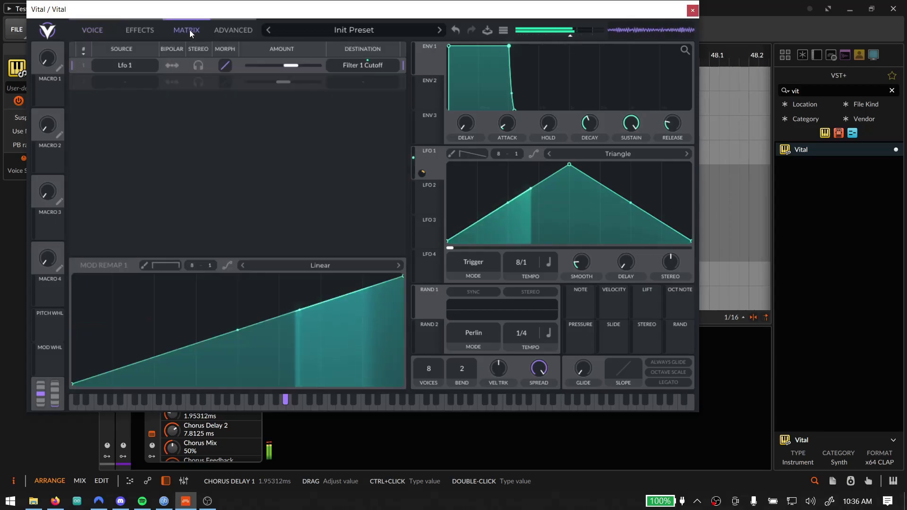
left_click(140, 30)
left_click_drag(314, 127, 308, 145)
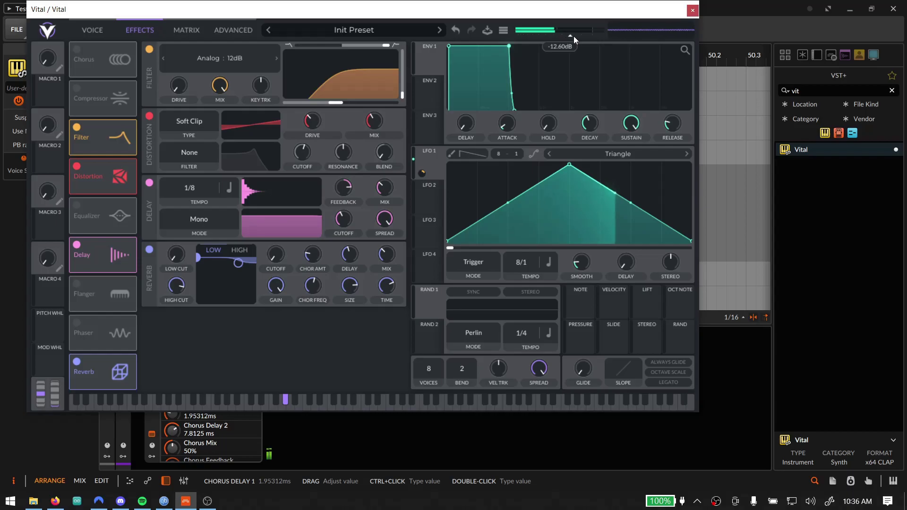
left_click(187, 29)
left_click(98, 28)
Set the delay to Ping Pong mode with a second tempo of 1/4, and increase its feedback and mix
left_click(139, 30)
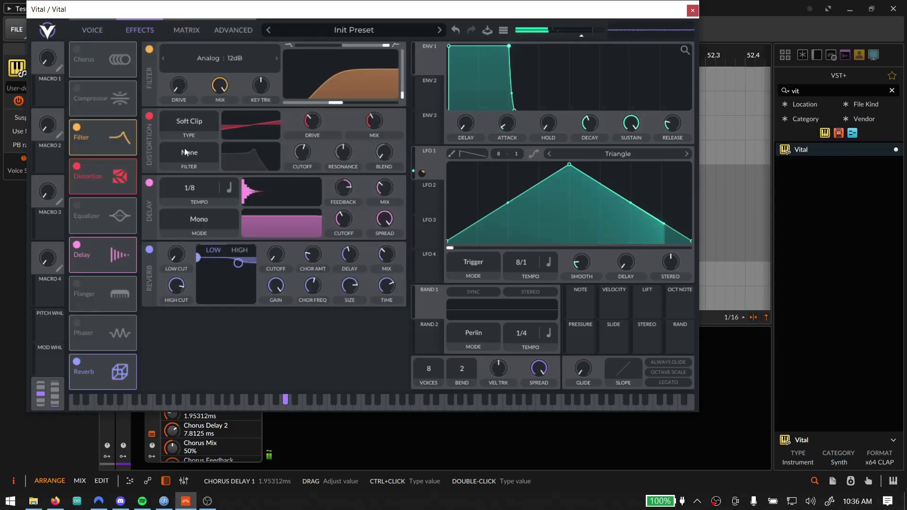
left_click(205, 220)
left_click(200, 256)
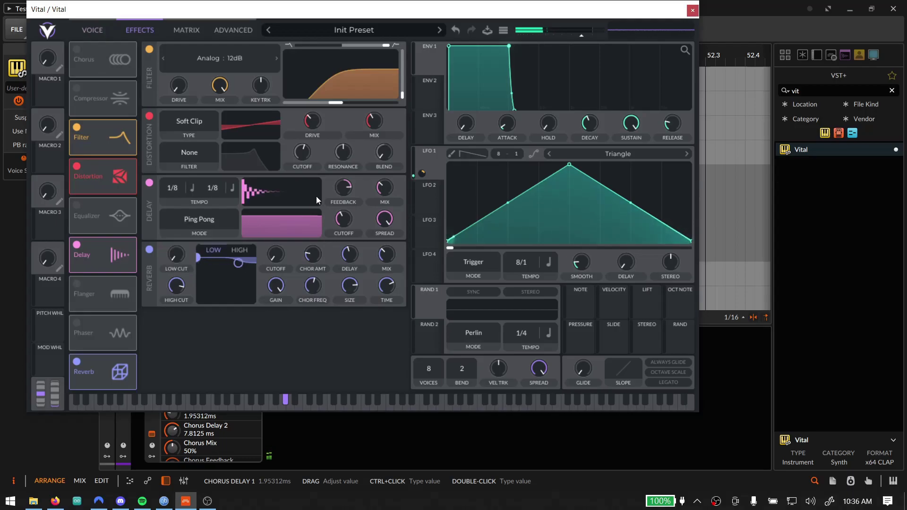
mouse_move(383, 185)
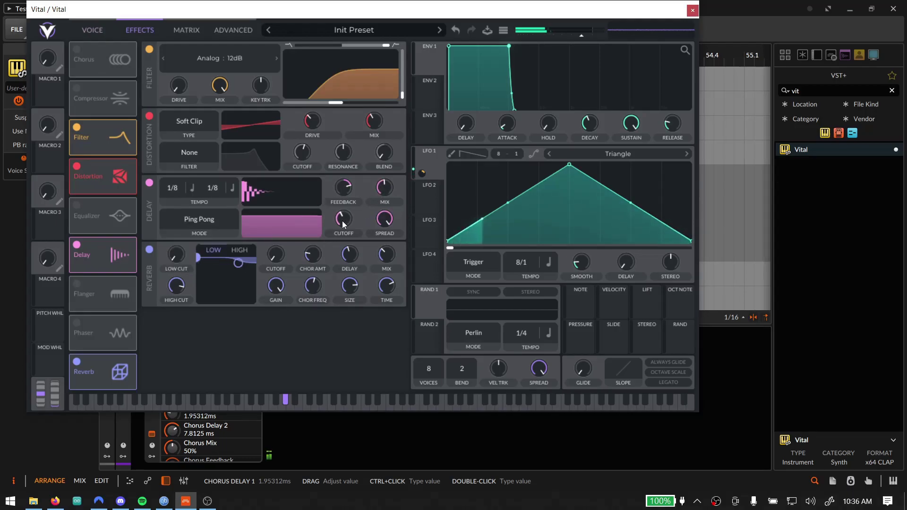
left_click_drag(209, 189, 208, 208)
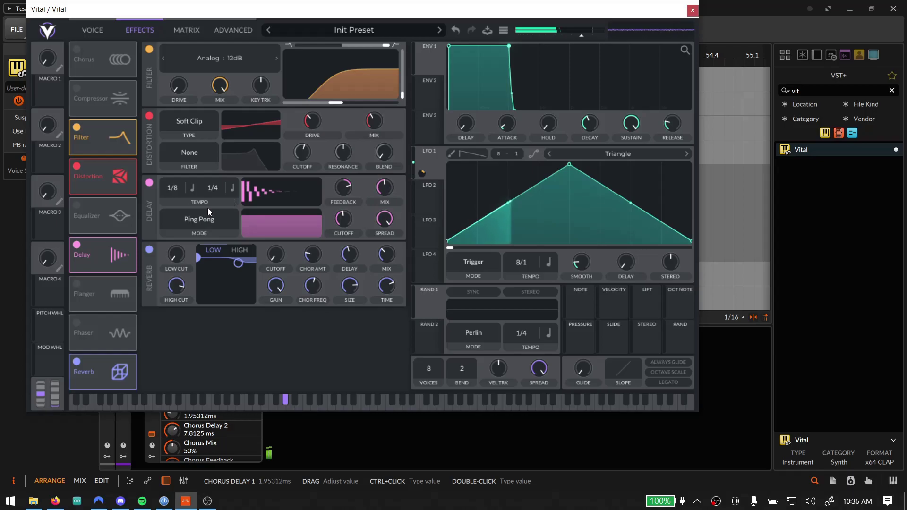
mouse_move(582, 35)
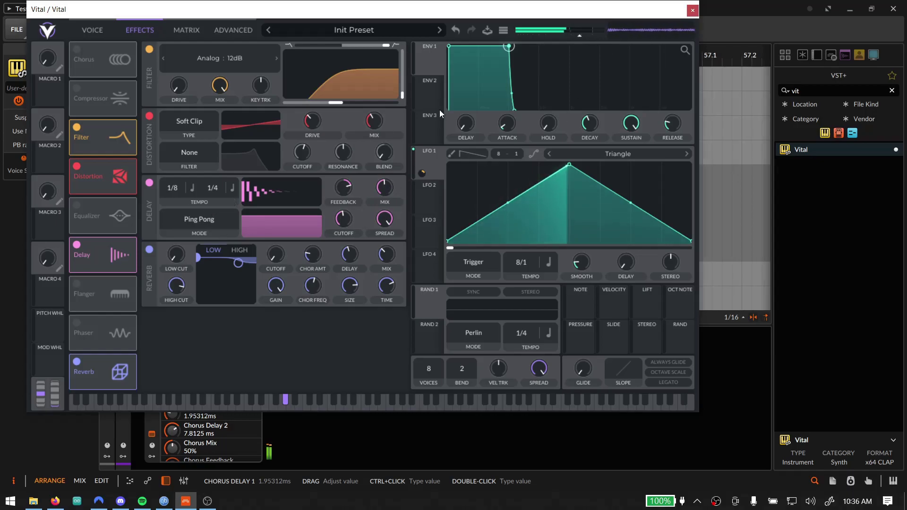
Set the BART sample's transpose to 7 and its level to 0.648 in the sampler section
left_click(92, 30)
mouse_move(104, 251)
left_mouse_down()
mouse_move(94, 286)
mouse_move(95, 260)
left_mouse_up()
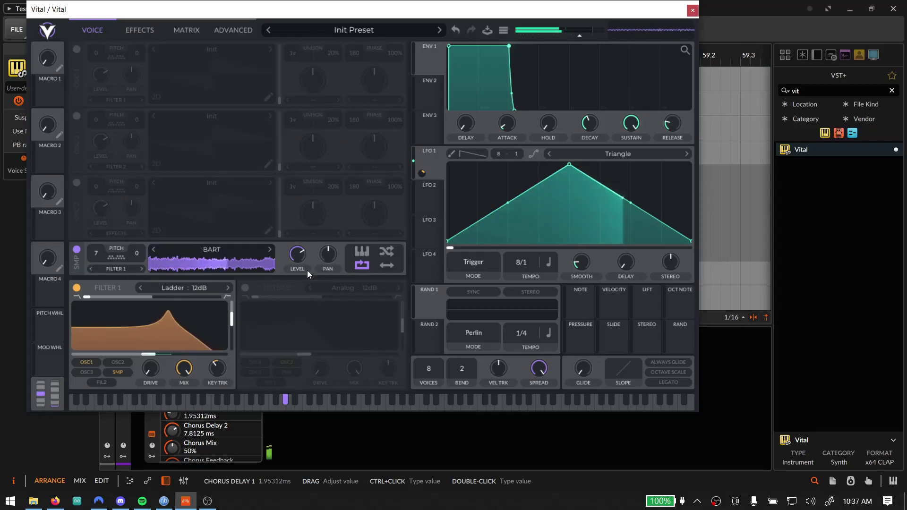
mouse_move(302, 246)
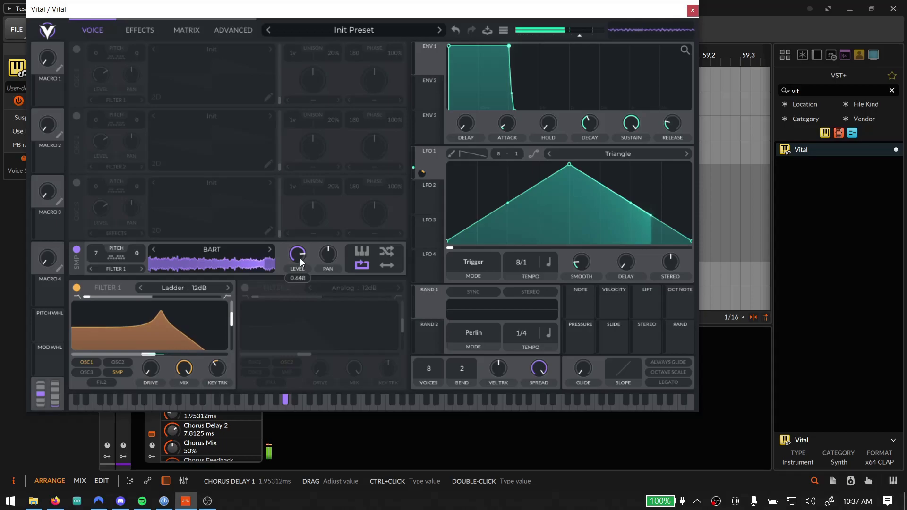
Lower Filter 1's resonance and modulate it with LFO 2 at a 1/16 tempo, with an amount of about 0.52
mouse_move(231, 325)
left_click_drag(232, 325, 231, 335)
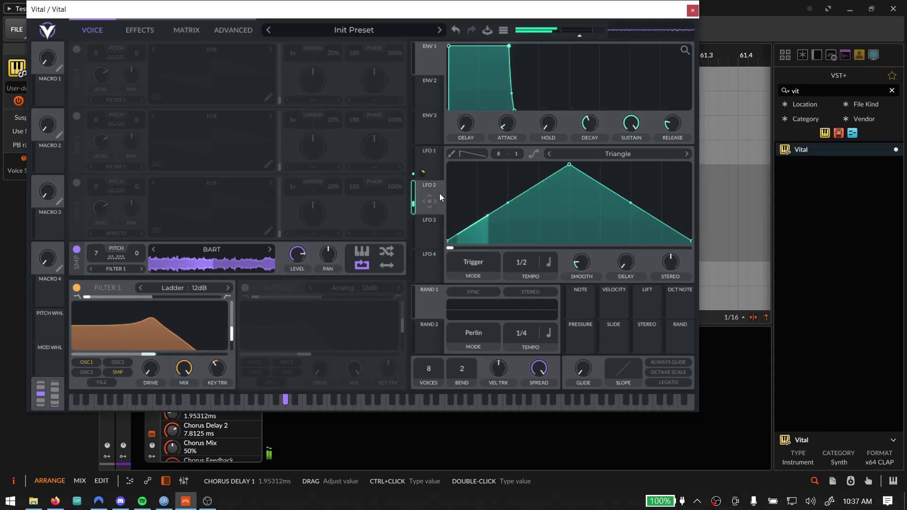
left_click_drag(520, 262, 525, 211)
left_click_drag(429, 201, 227, 331)
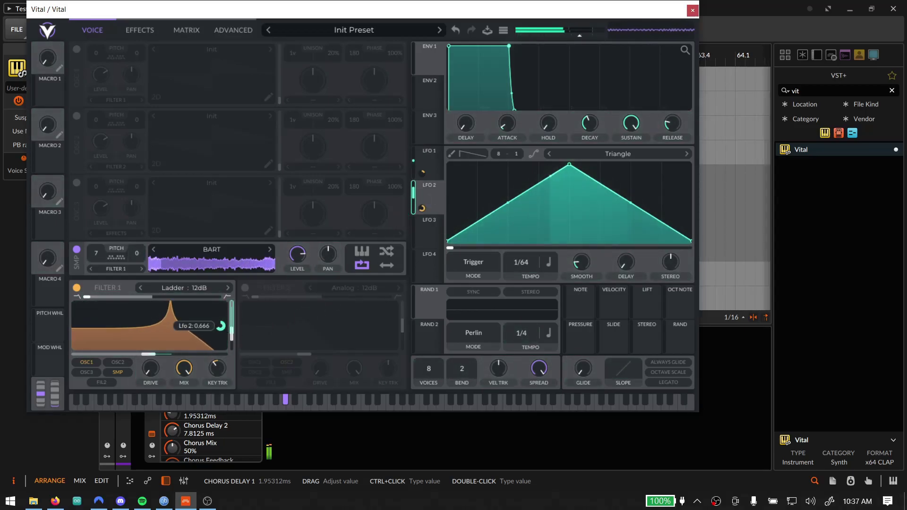
left_click_drag(519, 262, 516, 274)
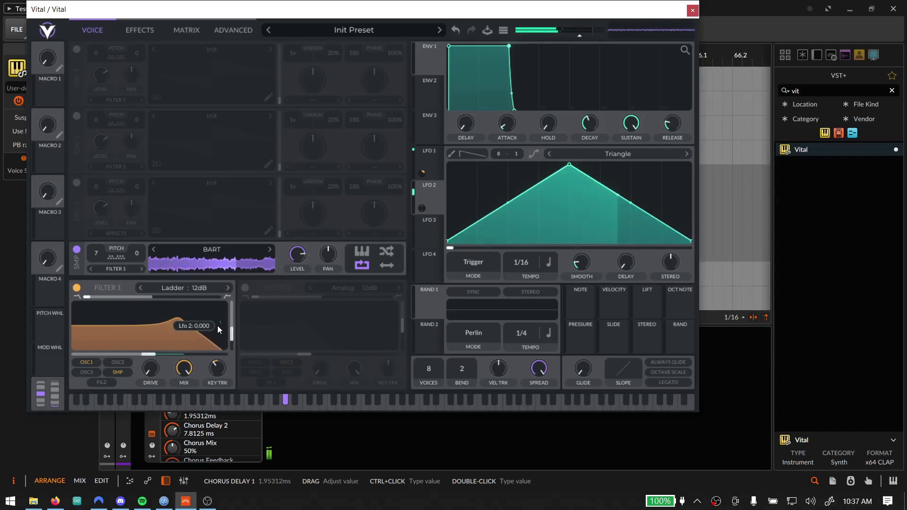
left_click_drag(424, 208, 424, 170)
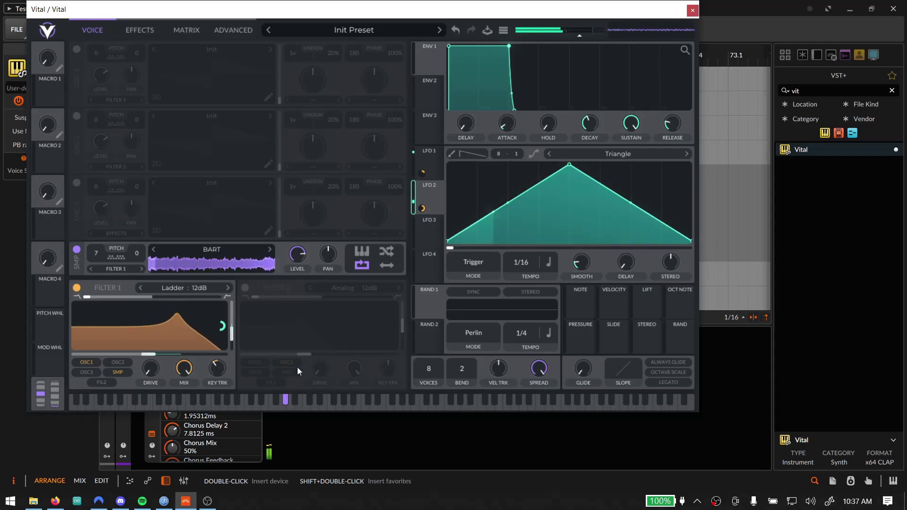
Close the Vital window and open the plug-in window of the Voltage Modular track
left_click(694, 11)
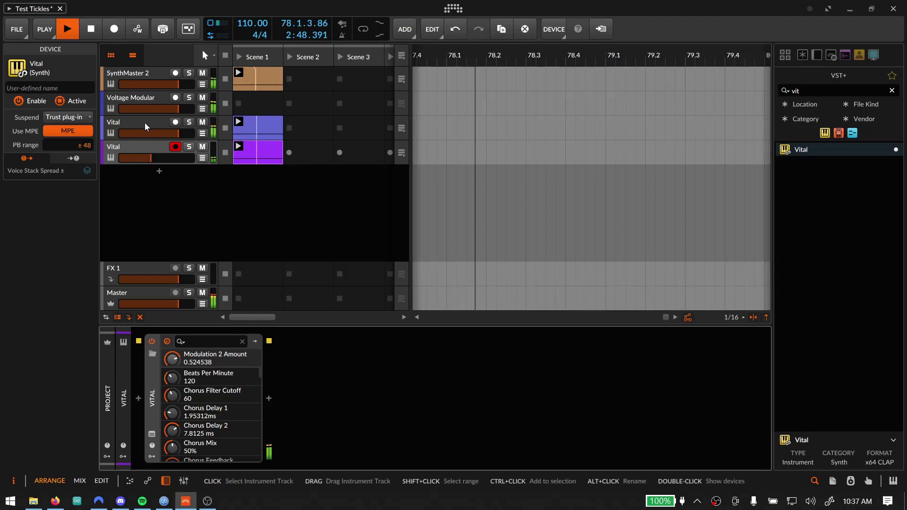
left_click(149, 98)
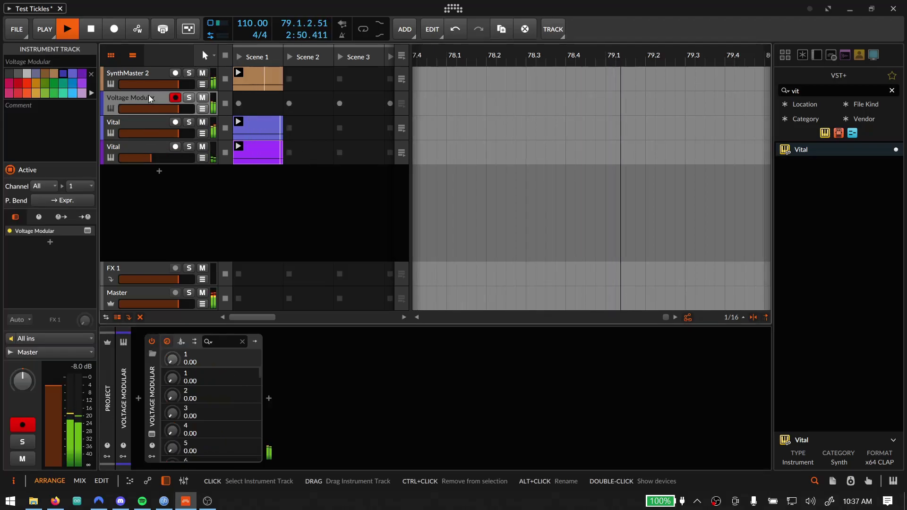
left_click(151, 434)
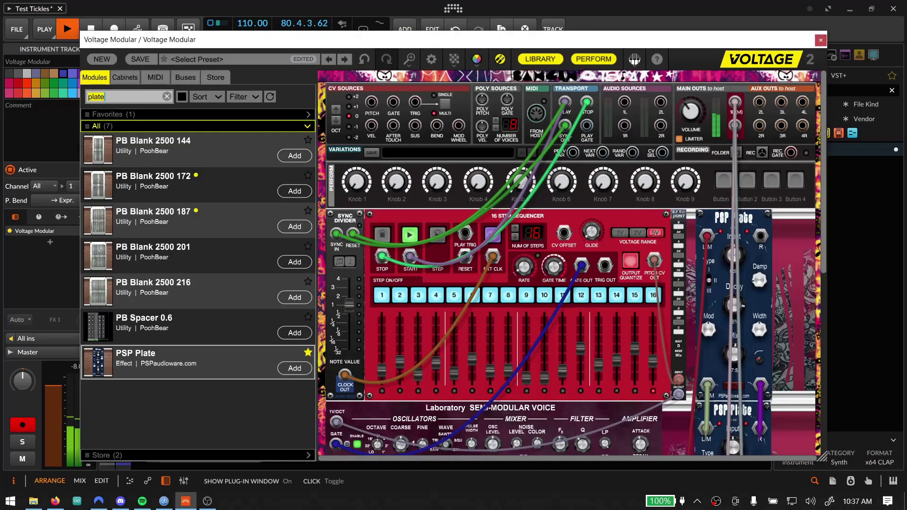
Add Cherry Audio's Sample and Hold beside the Sync Divider, and trigger it externally from the divider's Clock Out
type("sample hold")
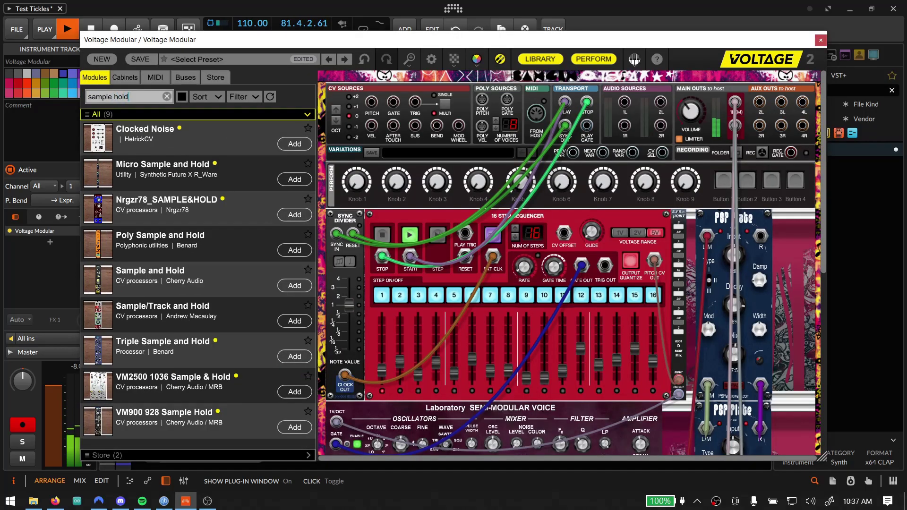
left_click_drag(159, 266, 371, 362)
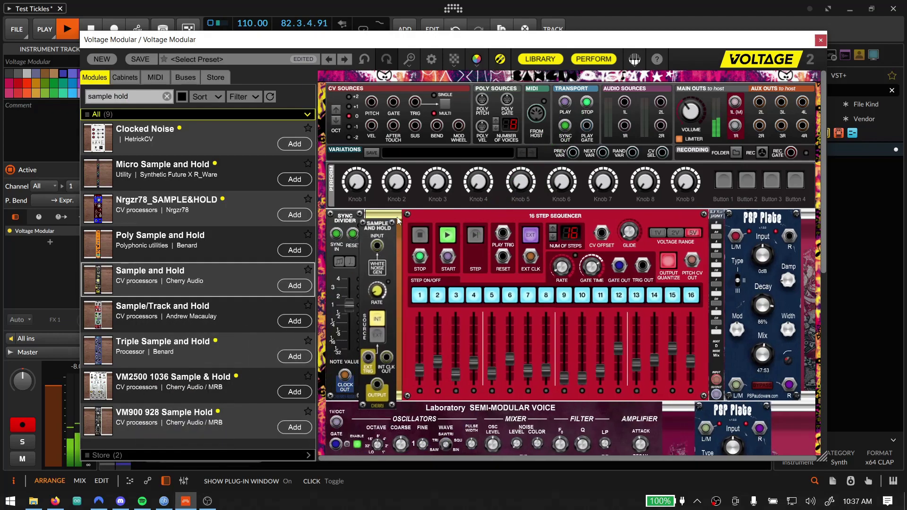
left_click(382, 332)
left_click_drag(374, 348, 345, 375)
Add a Noise Generator between the Sync Divider and Sample and Hold, and patch its white noise into the Sample and Hold input
triple_click(126, 96)
key("BackSpace")
type("white noise")
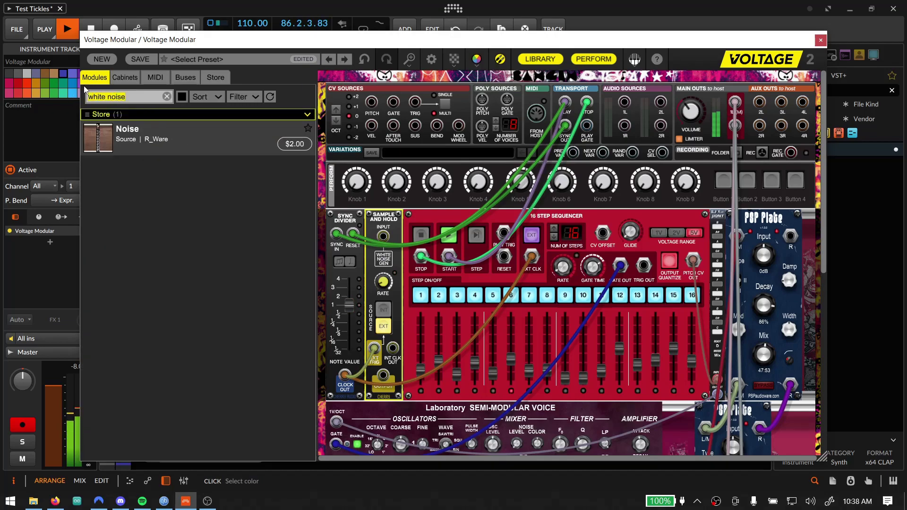
type("noise gen")
left_click_drag(152, 146, 376, 348)
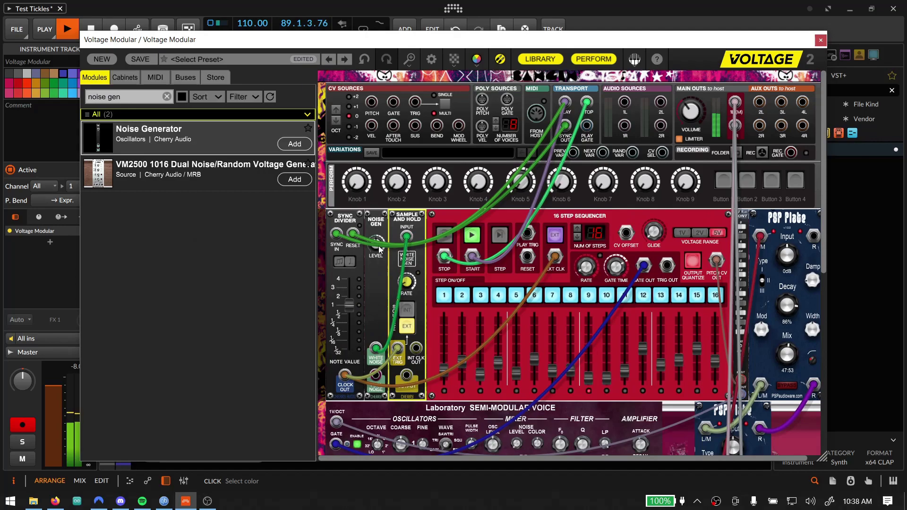
Patch the Sample and Hold output to the sequencer's CV Offset and set the white noise level to 41.1%
left_click_drag(380, 249, 371, 272)
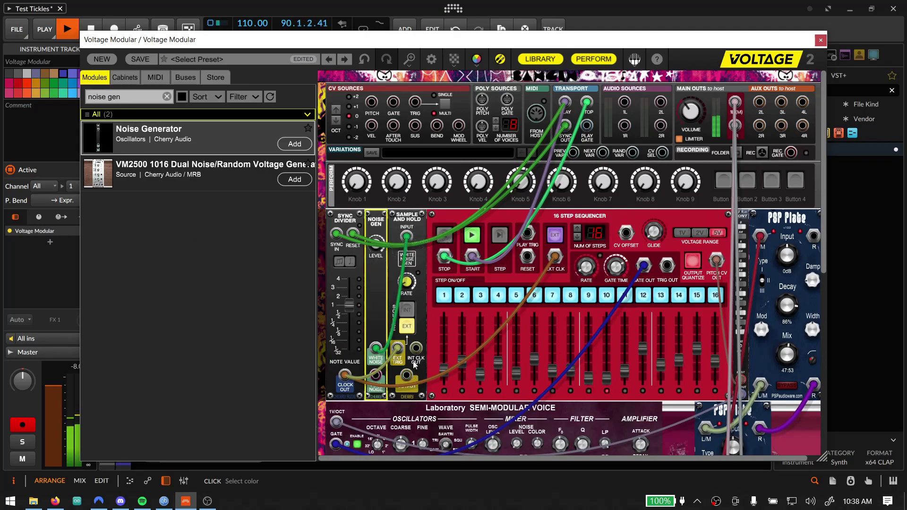
left_click_drag(413, 383, 626, 232)
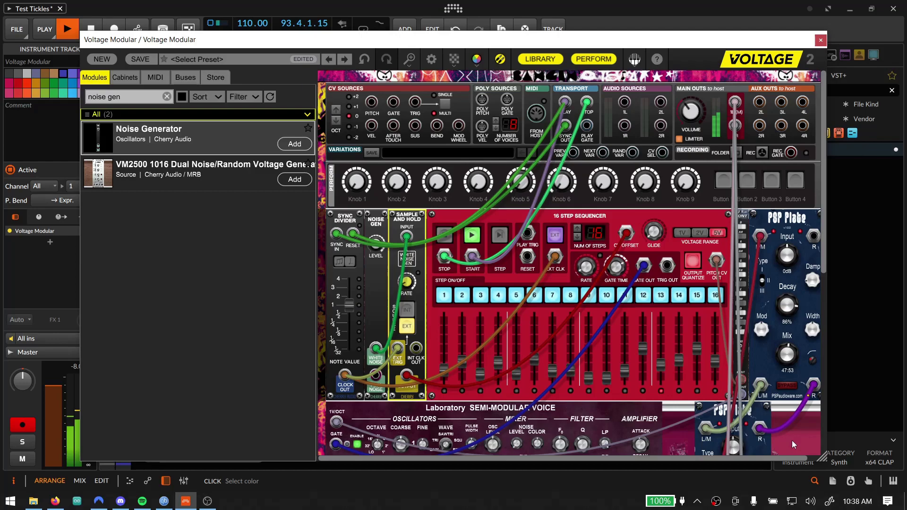
scroll(791, 437, "down", 2)
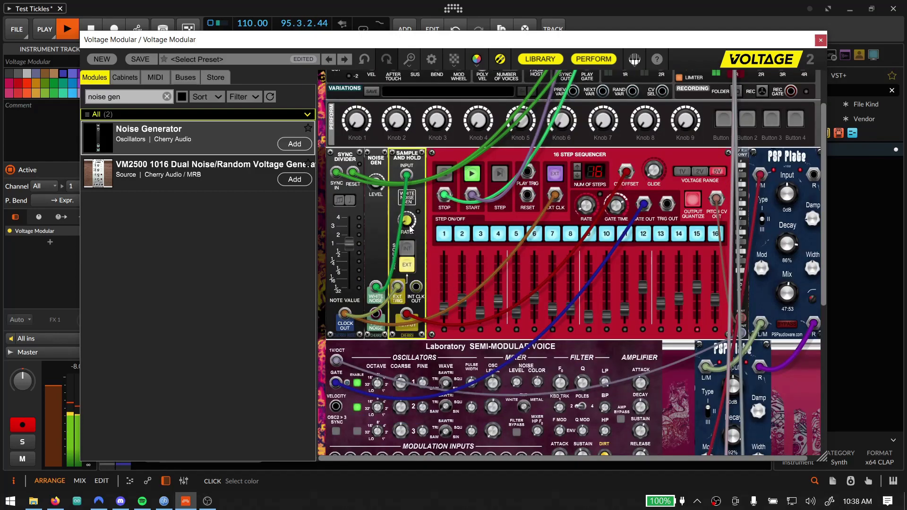
mouse_move(410, 229)
left_click(377, 178)
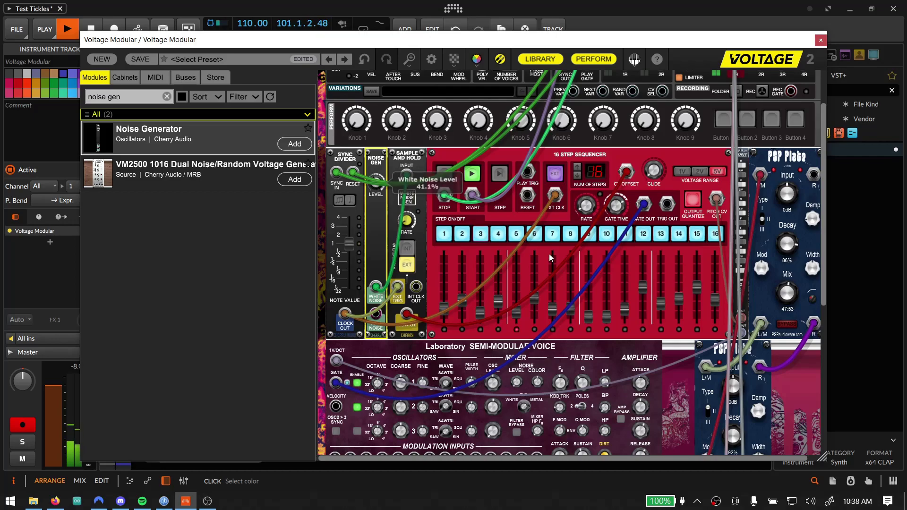
Set the mix of the second PSP Plate to 36:64 and of the first PSP Plate to 29:71
scroll(780, 361, "down", 3)
left_click_drag(698, 459, 793, 455)
left_click_drag(724, 366, 728, 343)
left_click_drag(773, 169, 776, 158)
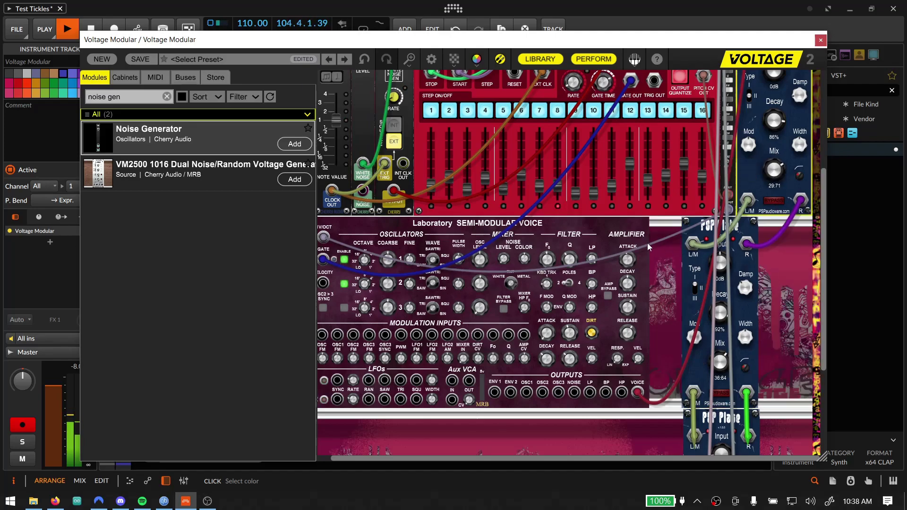
Raise the pitch slider of step 10 in the 16 Step Sequencer and close the Voltage Modular window
scroll(617, 317, "up", 2)
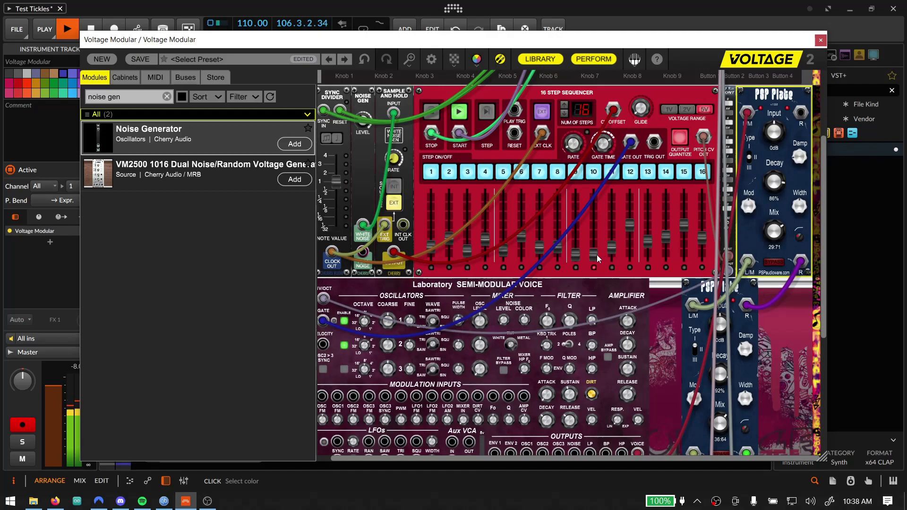
left_click_drag(590, 254, 596, 236)
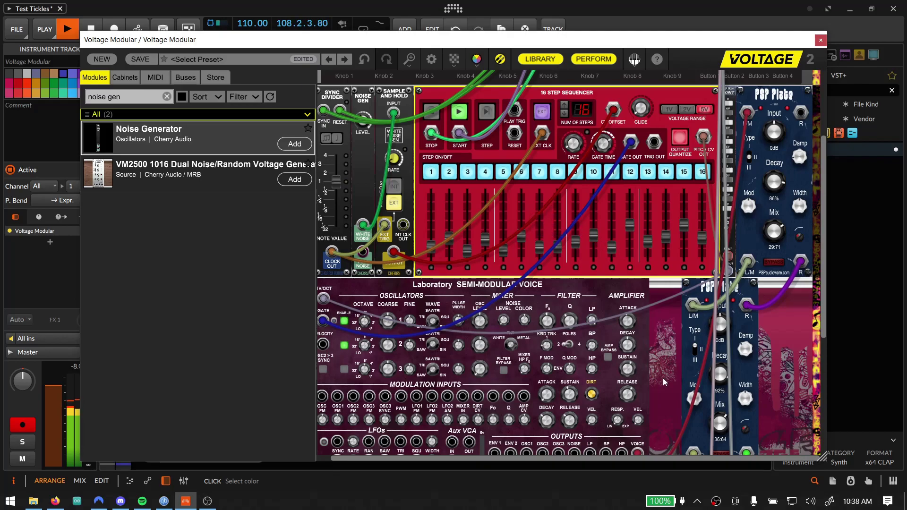
scroll(770, 420, "up", 2)
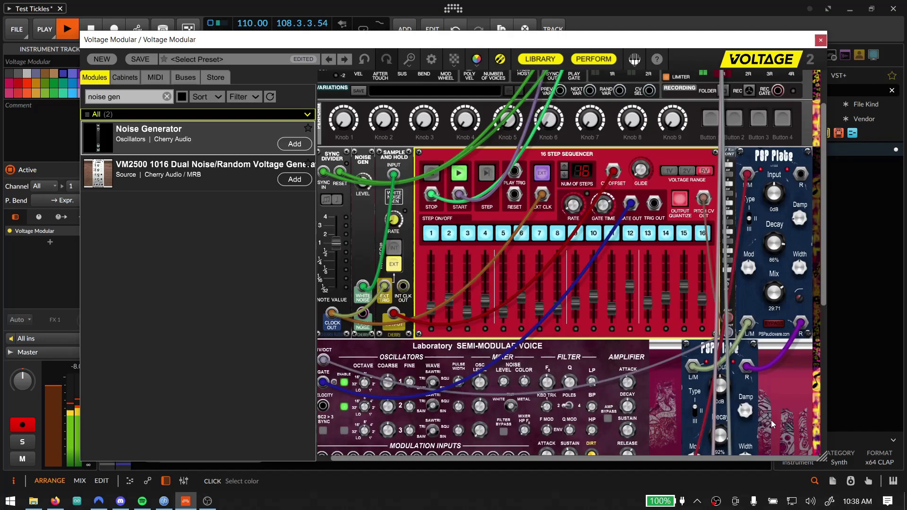
left_click(820, 41)
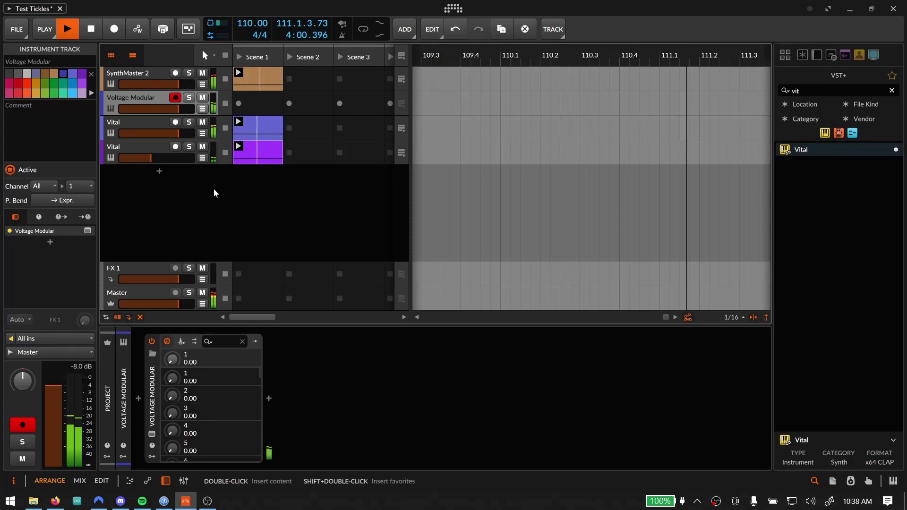
left_click(151, 123)
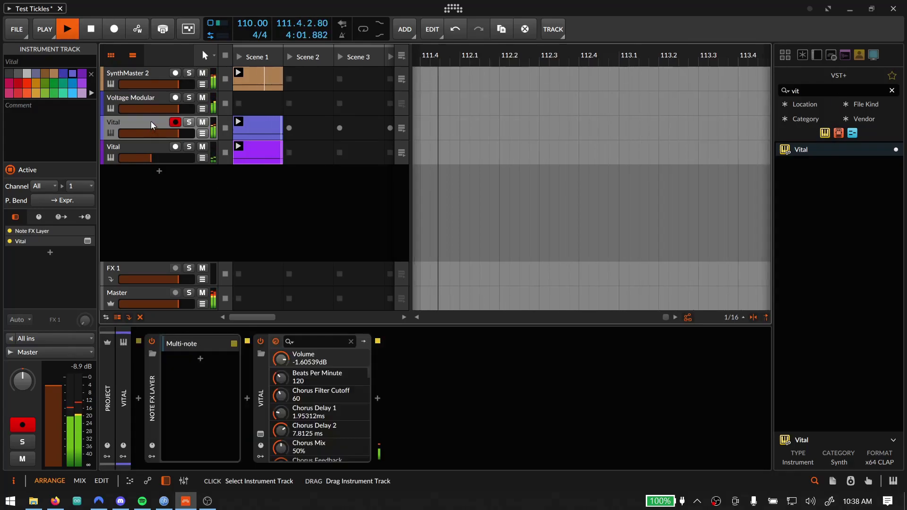
left_click(261, 342)
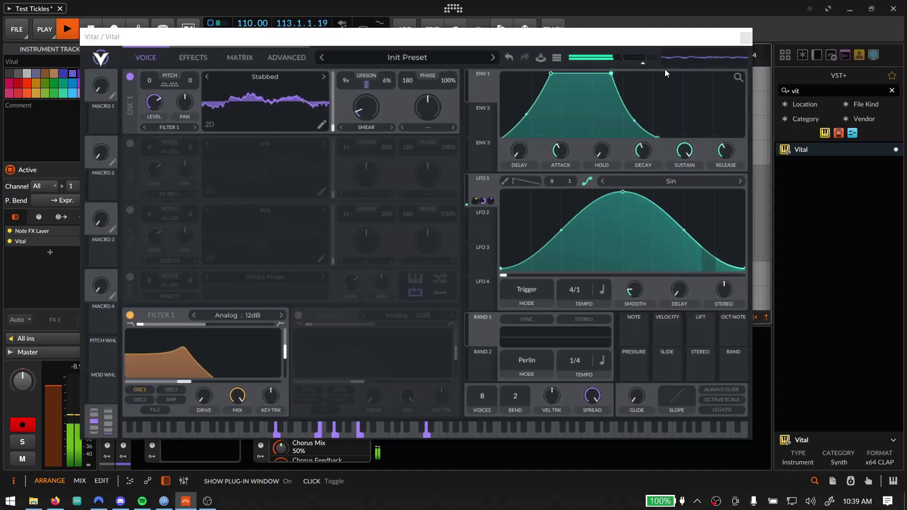
left_click(746, 37)
Reopen the Voltage Modular window and set the Laboratory Semi-Modular Voice's amplifier release to about 579 msec
key("Up")
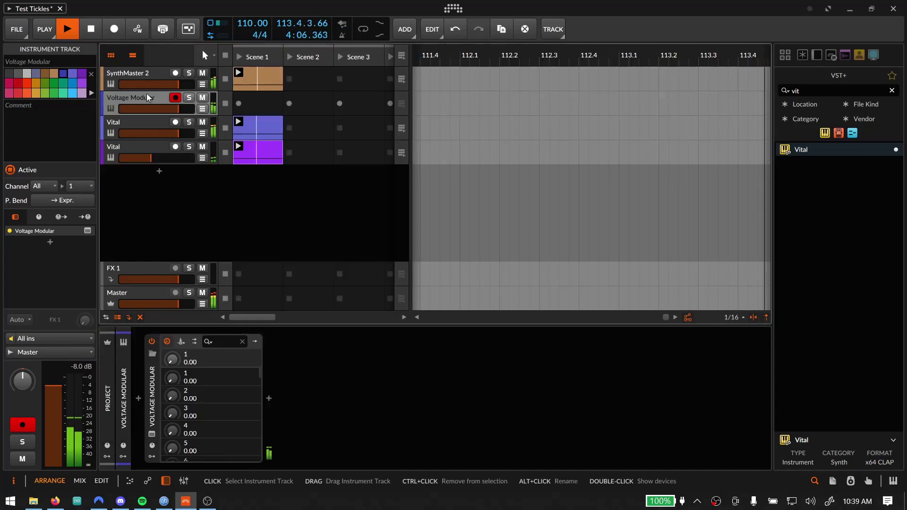
left_click(152, 434)
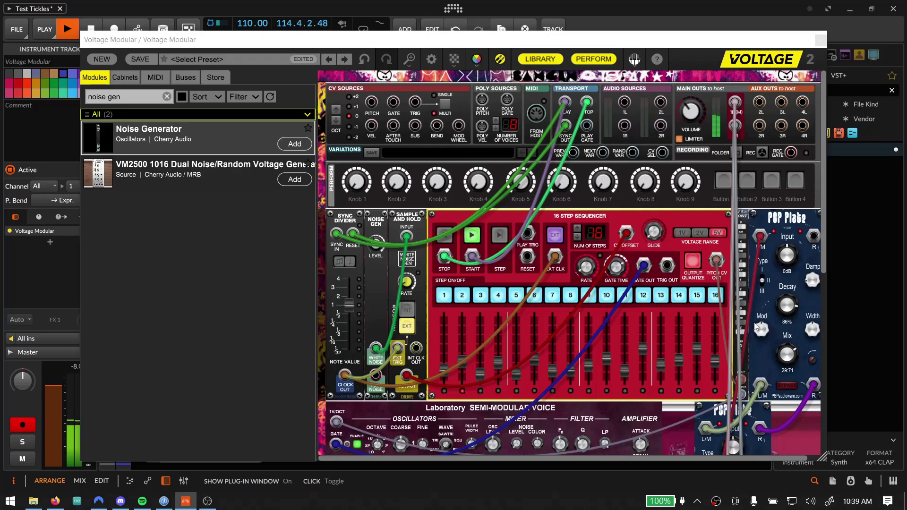
scroll(756, 327, "down", 4)
left_click_drag(643, 347, 637, 418)
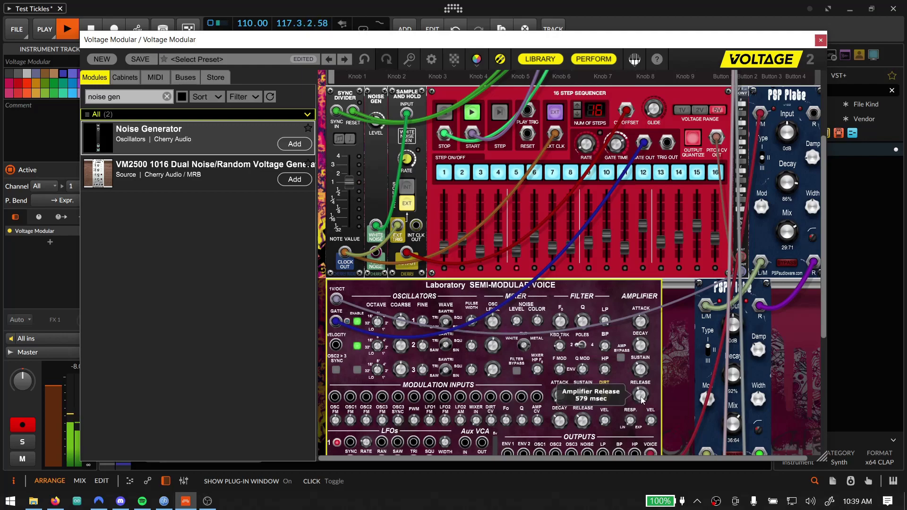
left_click_drag(641, 390, 641, 391)
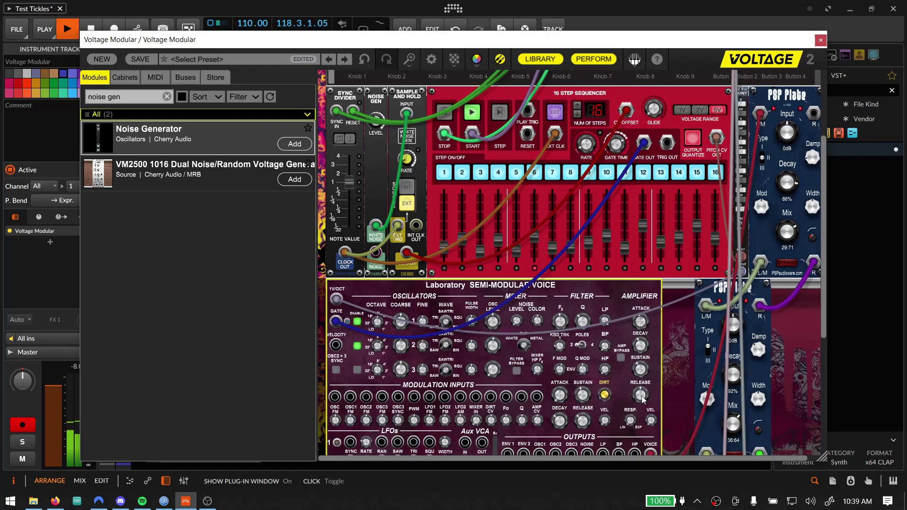
Close the Voltage Modular window and add a Vital instrument track below the existing instrument tracks
scroll(667, 410, "down", 3)
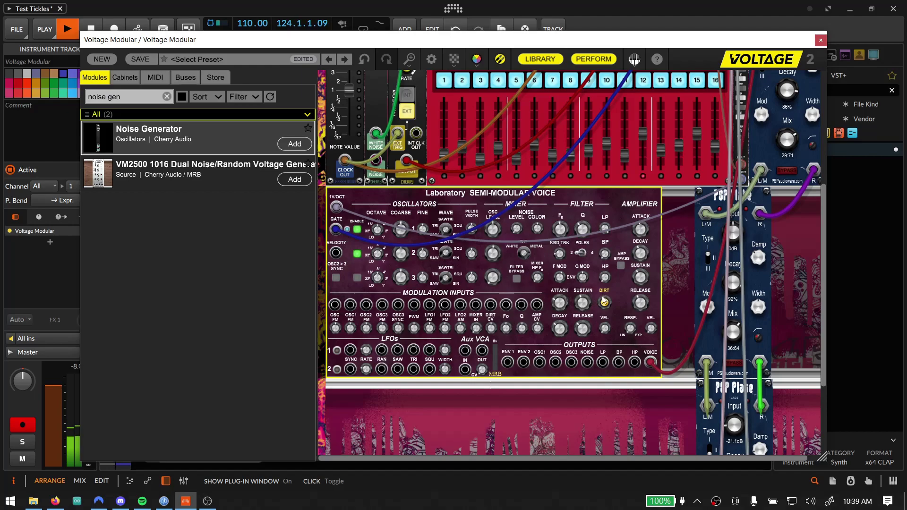
scroll(676, 375, "up", 4)
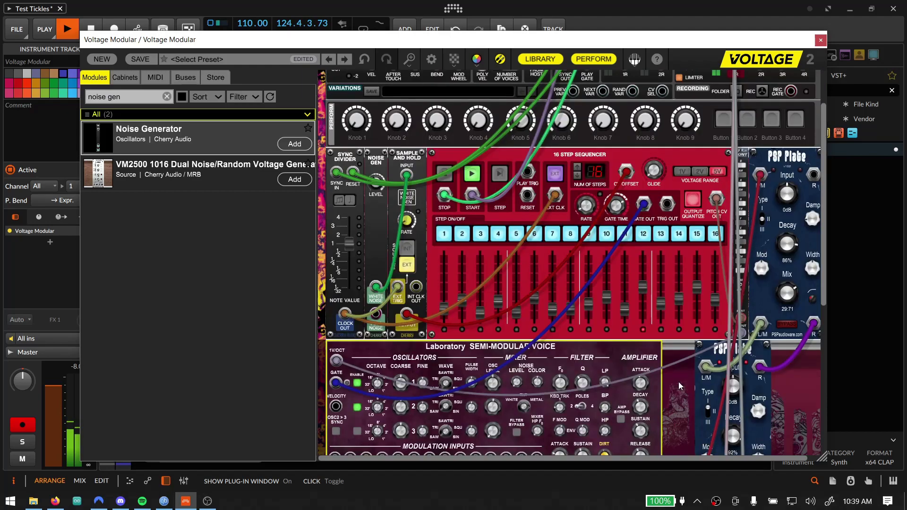
left_click(820, 41)
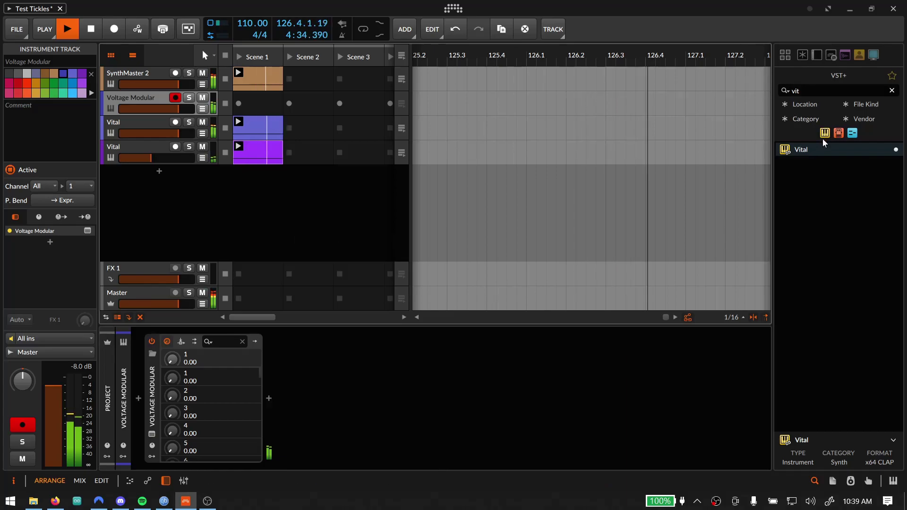
left_click_drag(806, 151, 301, 222)
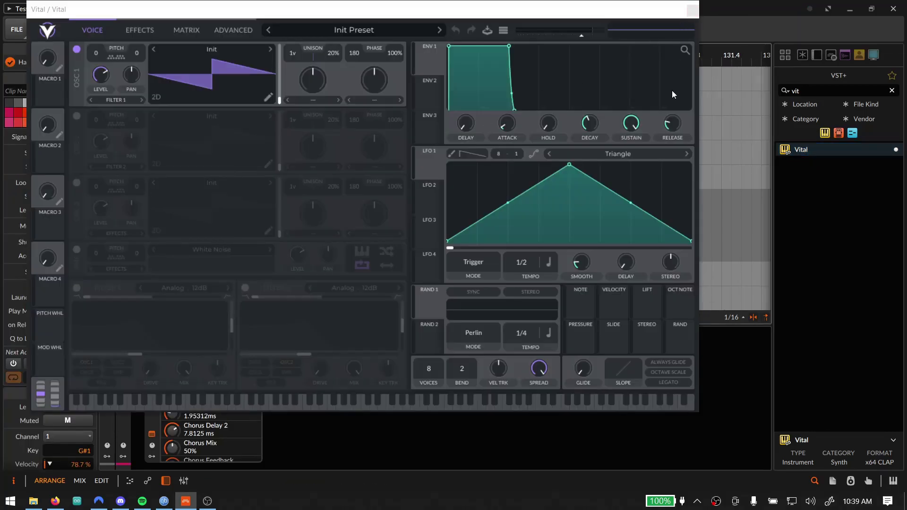
left_click(691, 11)
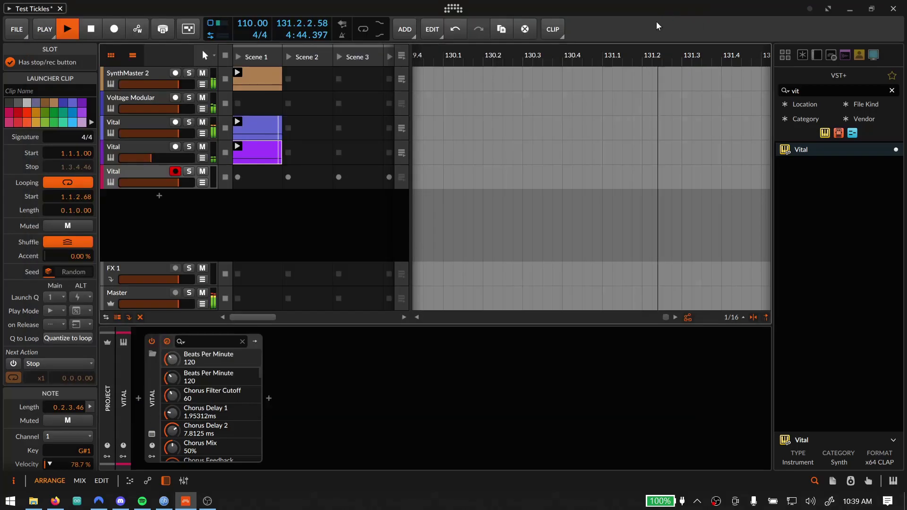
Move the narrow note-scale module beside the 16 Step Sequencer to the empty row below the Laboratory Semi-Modular Voice, and close Voltage Modular
left_click(140, 108)
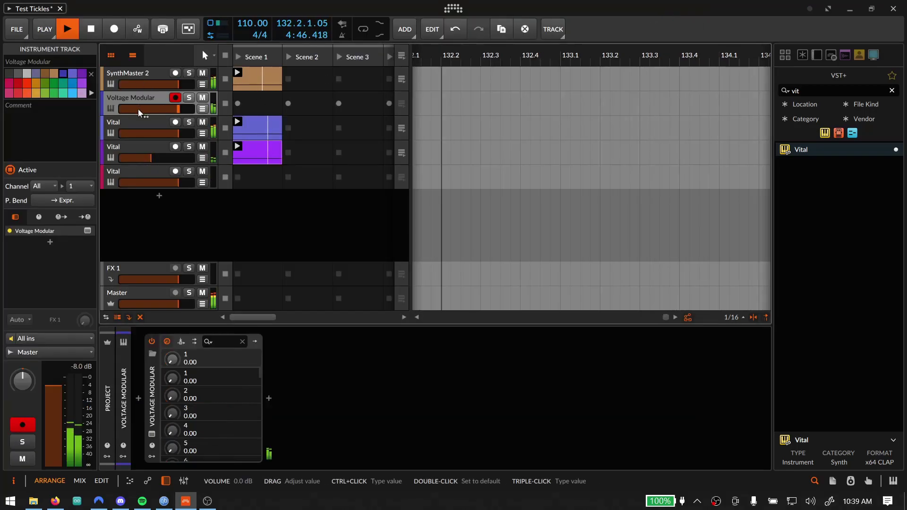
left_click(153, 434)
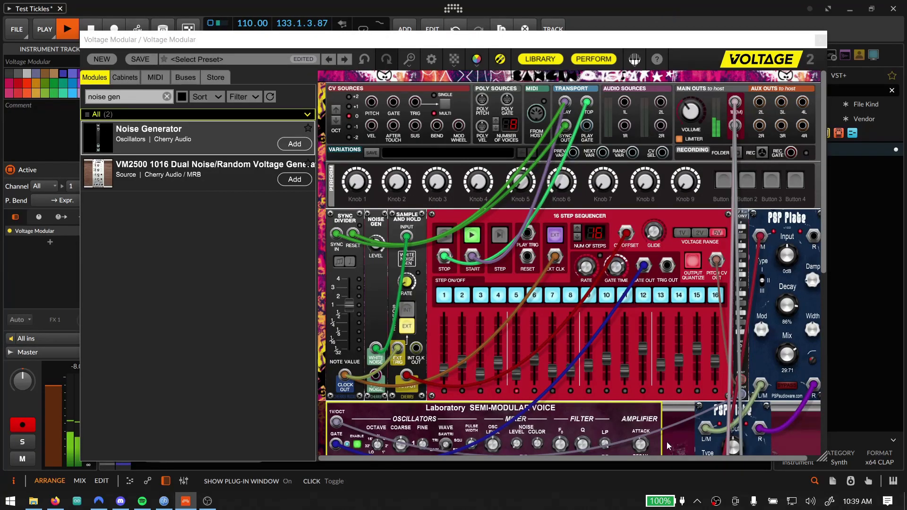
scroll(667, 446, "down", 5)
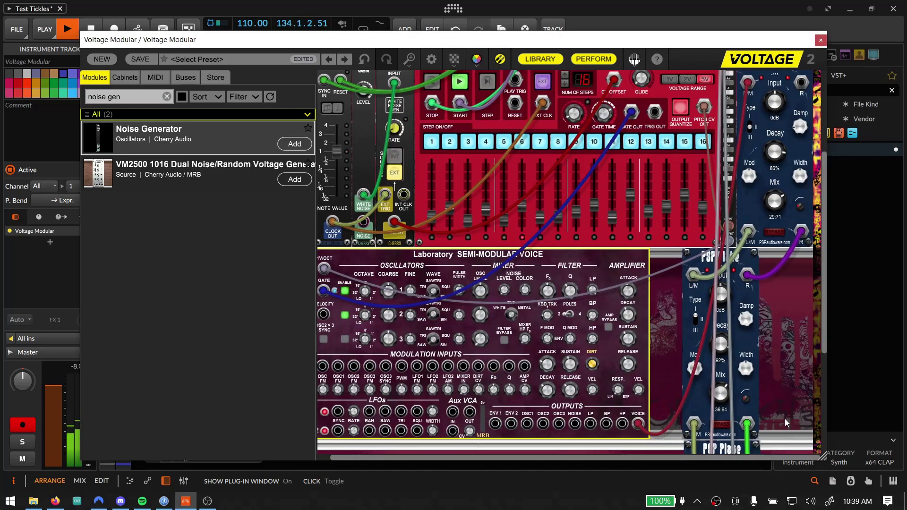
scroll(752, 379, "up", 5)
mouse_move(728, 215)
left_mouse_down()
mouse_move(718, 418)
mouse_move(400, 299)
mouse_move(402, 357)
left_mouse_up()
scroll(399, 341, "up", 2)
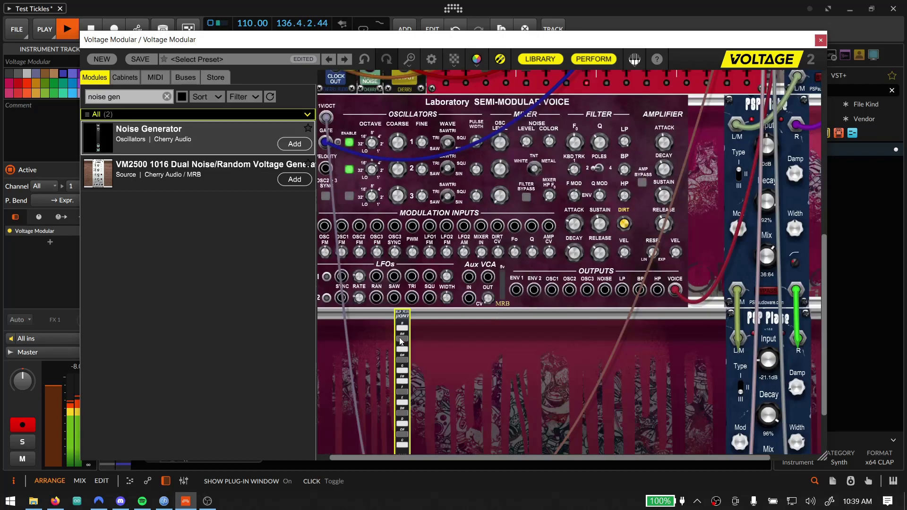
scroll(399, 341, "down", 3)
scroll(399, 342, "down", 3)
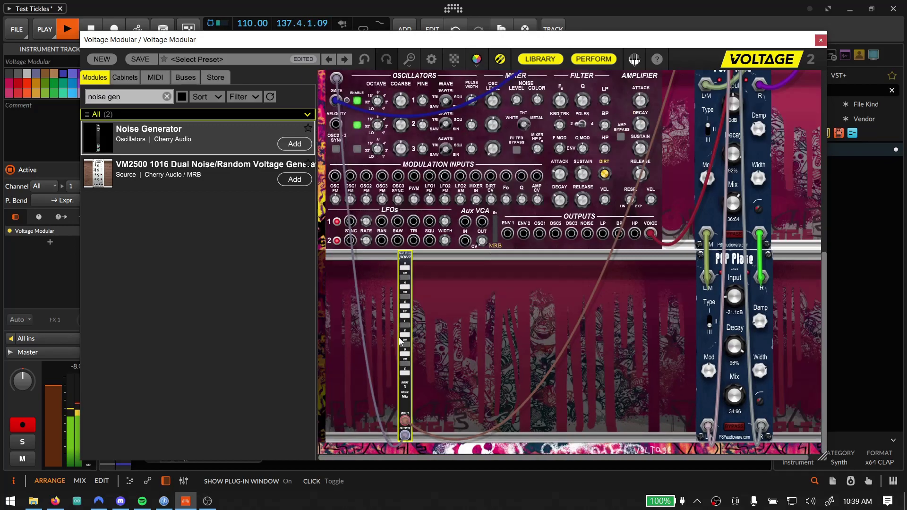
left_click(820, 41)
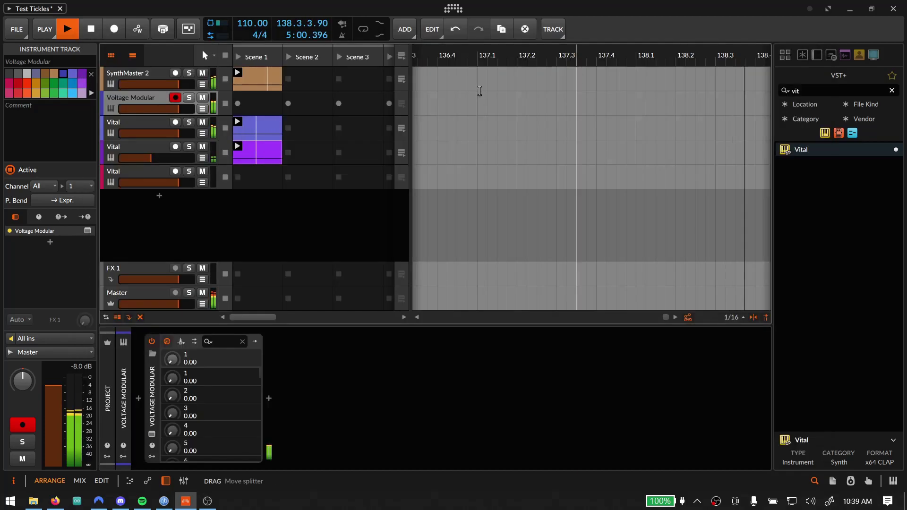
Copy the Note FX Layer from the first Vital track, paste it ahead of Vital on the second Vital track, and close the plug-in window
left_click(156, 125)
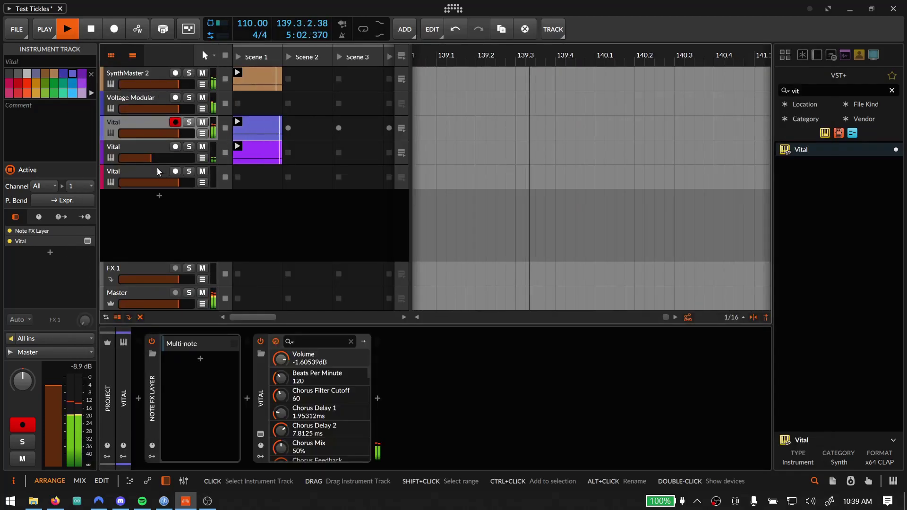
left_click(164, 156)
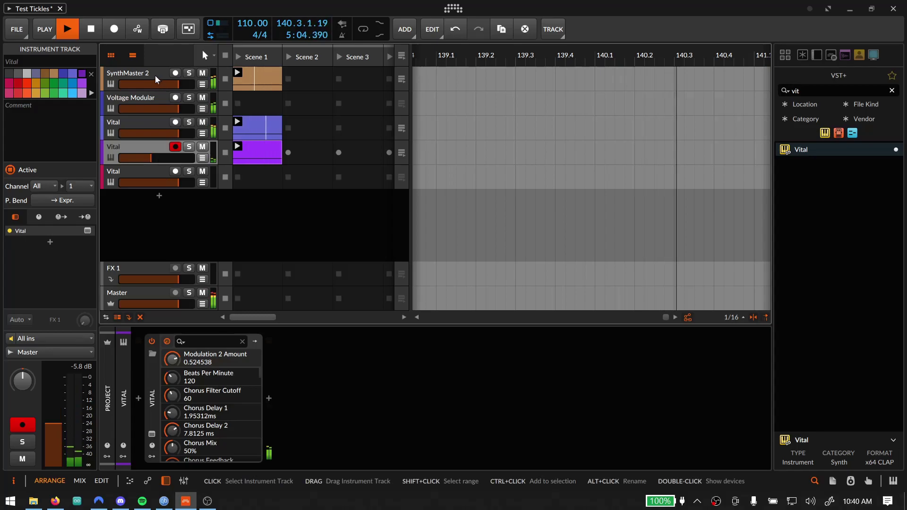
left_click(140, 175)
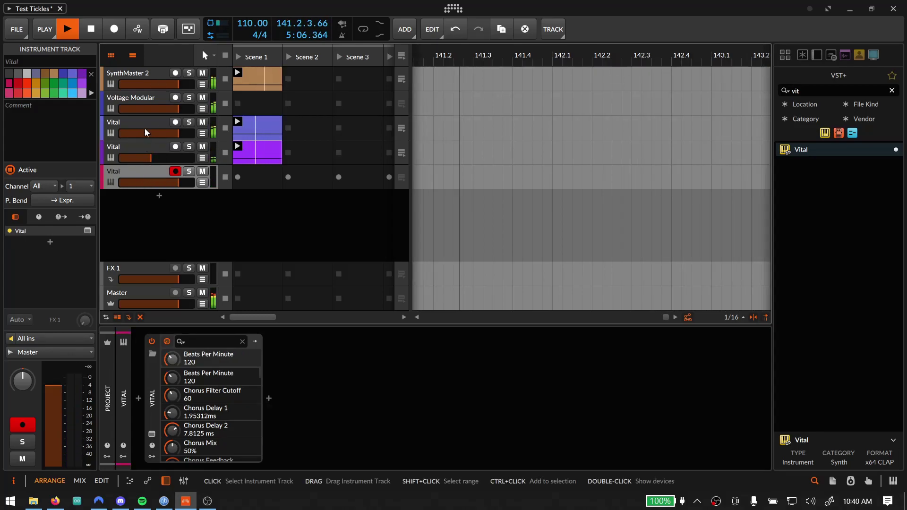
left_click(141, 150)
left_click(144, 125)
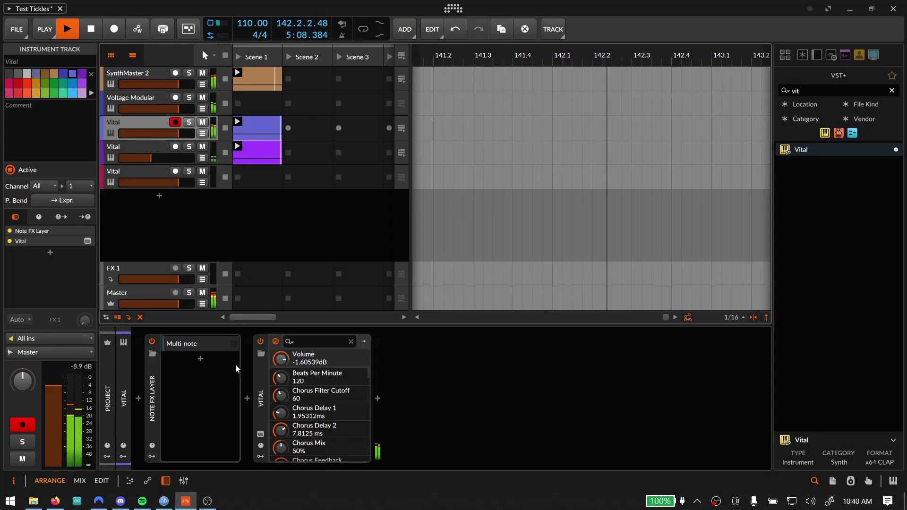
left_click(152, 384)
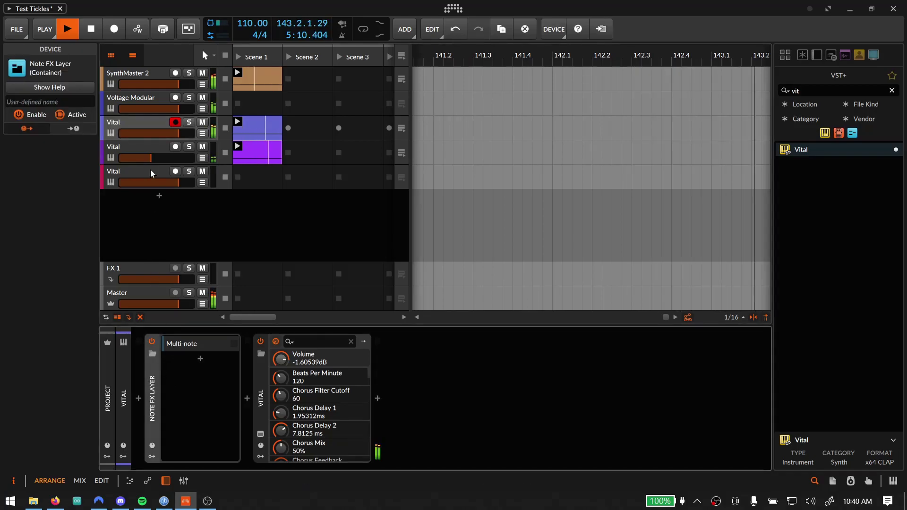
left_click(142, 151)
right_click(407, 375)
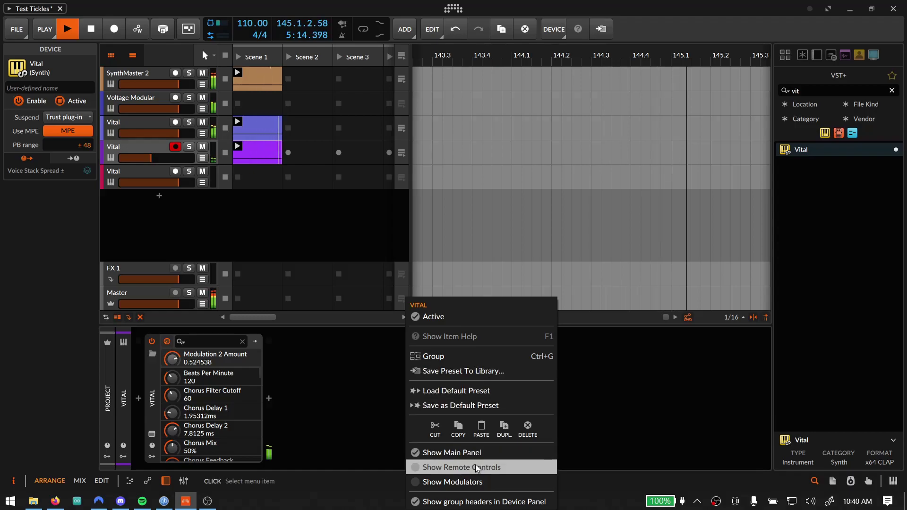
left_click(481, 430)
left_click_drag(283, 392, 137, 398)
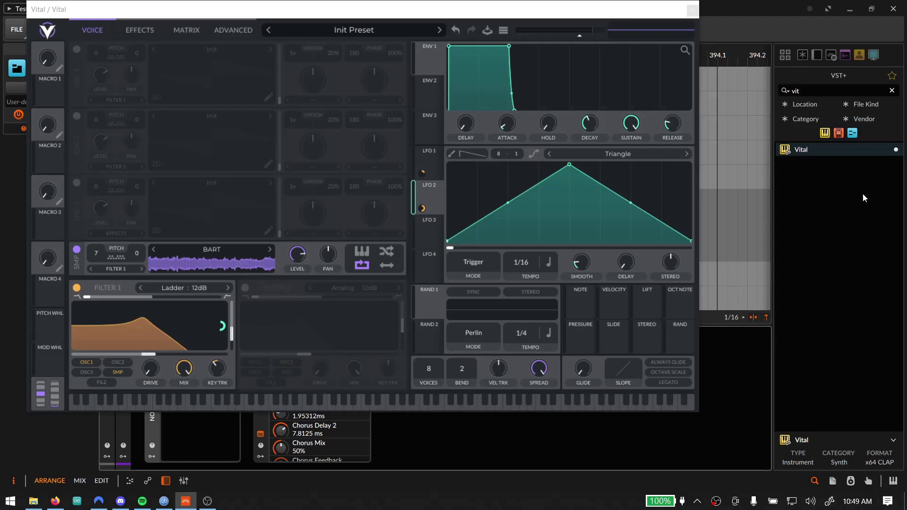
left_click(692, 9)
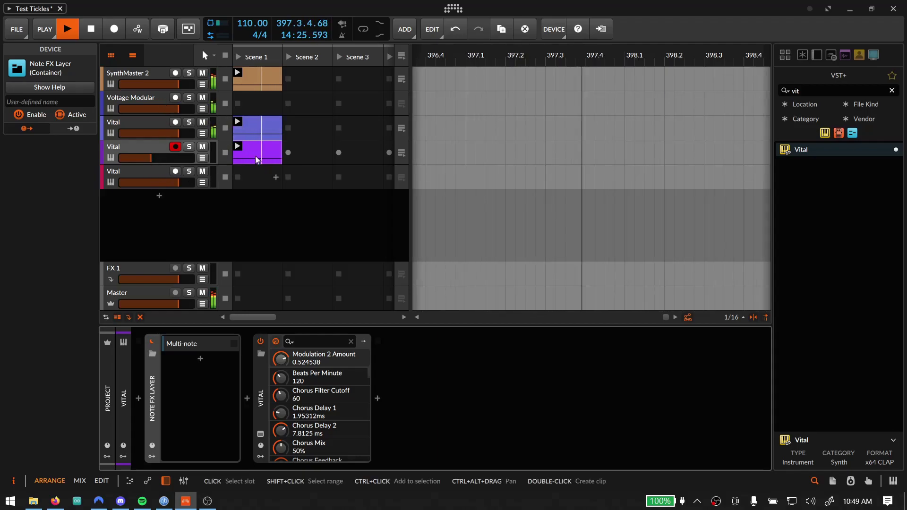
Create a Scene 1 clip on the third Vital track and draw five consecutive sixteenth notes between D2 and C#3 from its start
double_click(256, 186)
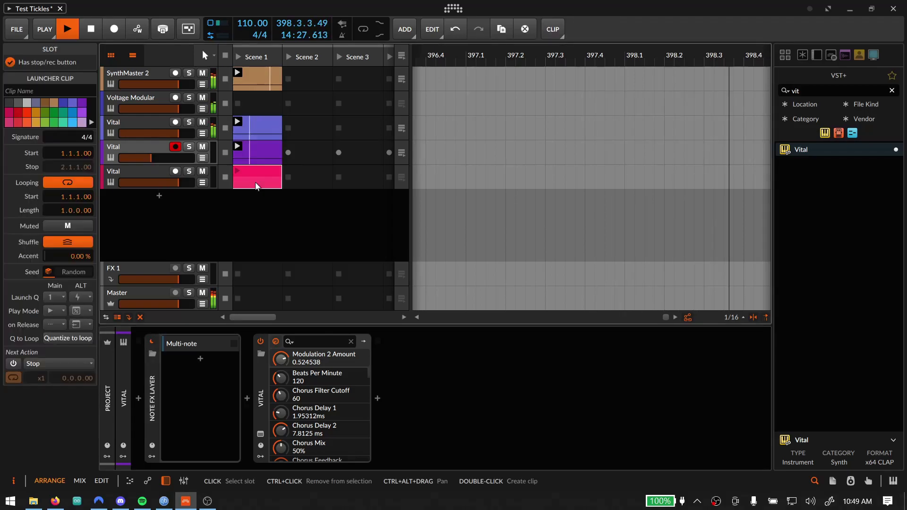
double_click(256, 184)
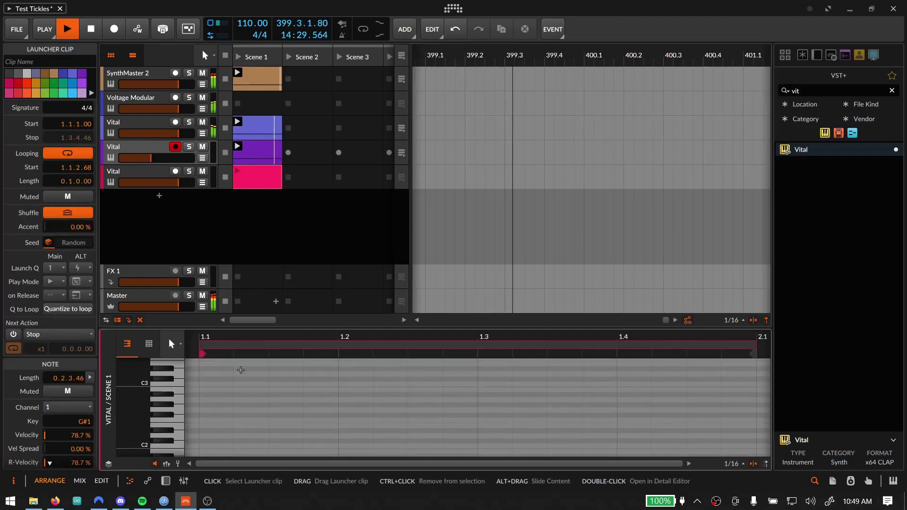
double_click(213, 421)
double_click(264, 400)
left_click(277, 383)
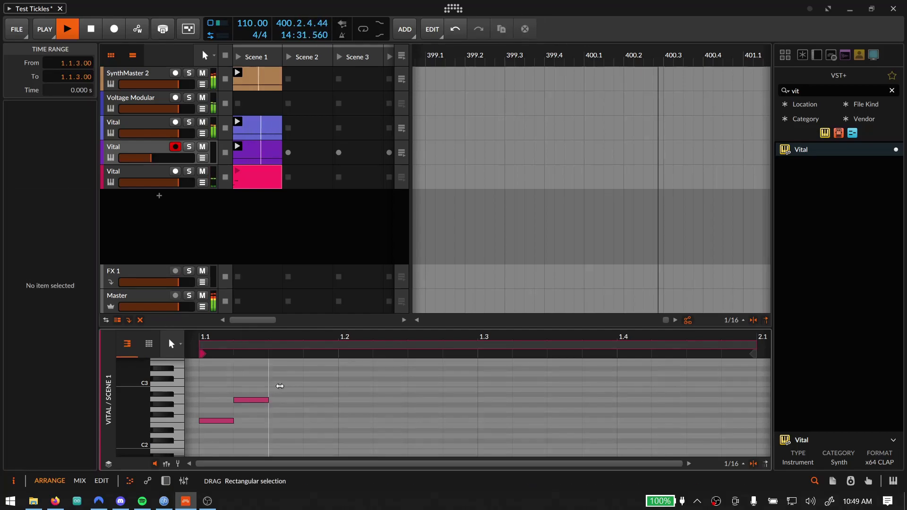
double_click(285, 379)
double_click(323, 436)
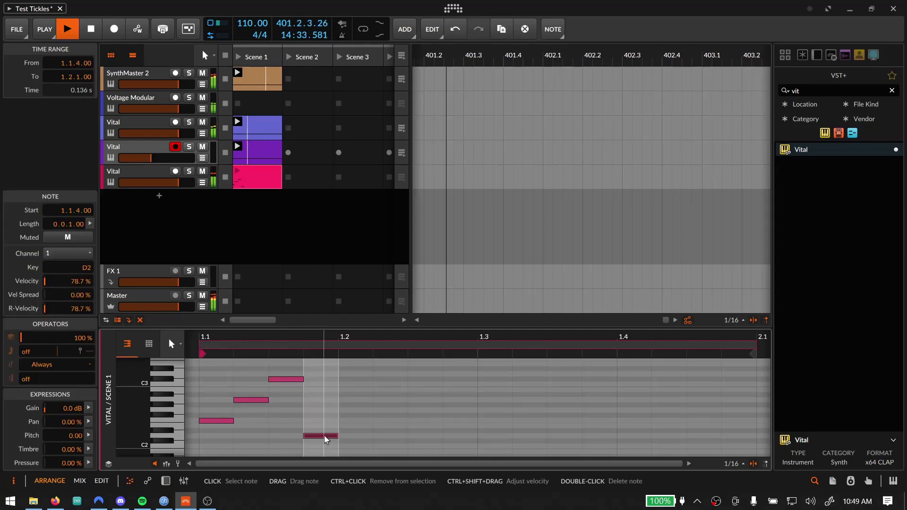
double_click(355, 425)
Paste the Note FX Layer onto the third Vital track and place it ahead of the Vital device
double_click(148, 173)
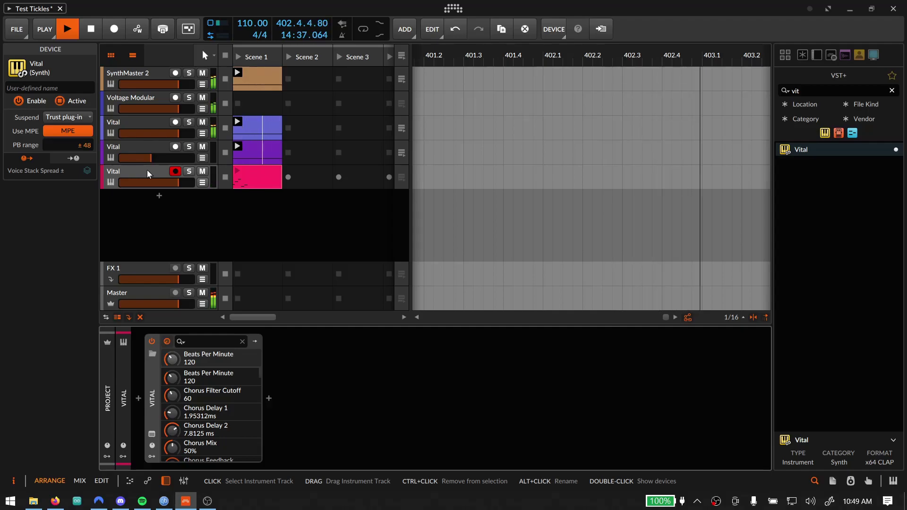
right_click(326, 428)
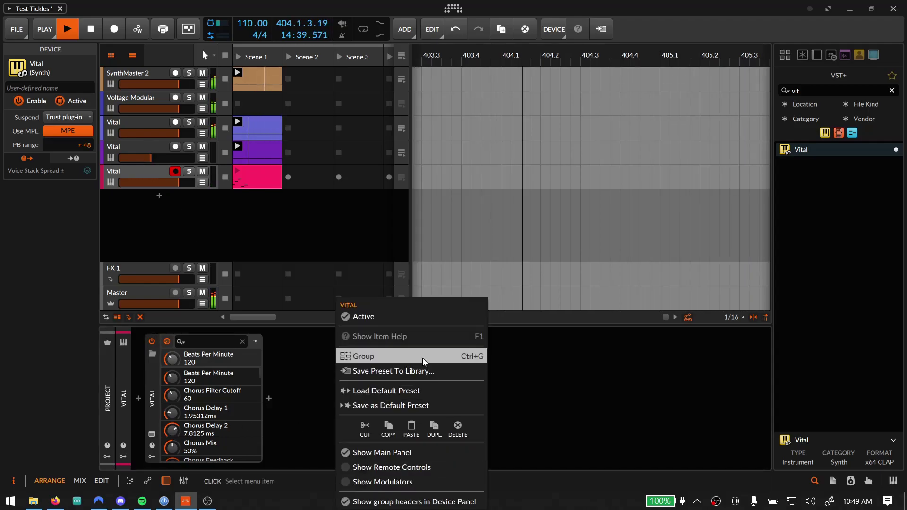
left_click(412, 428)
left_click_drag(366, 395, 177, 392)
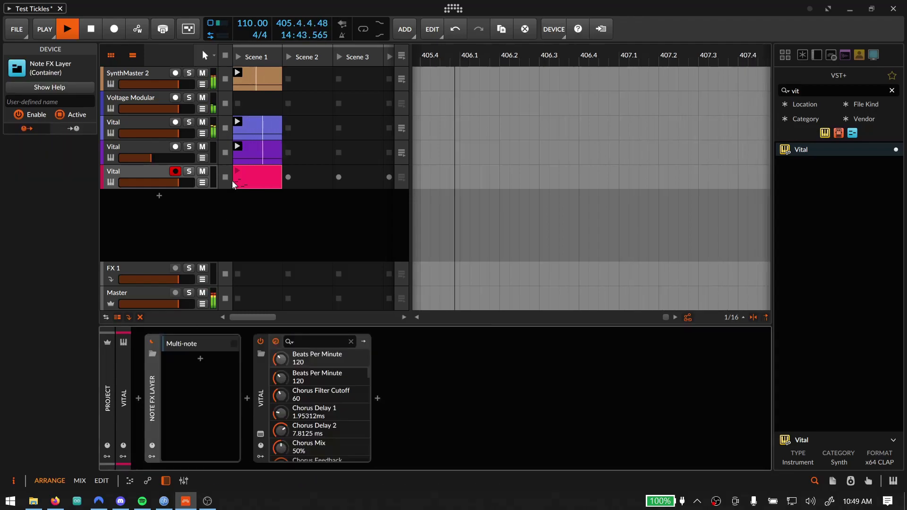
Launch the third Vital track's Scene 1 clip and expand the Multi-note layer in its Note FX Layer
double_click(259, 179)
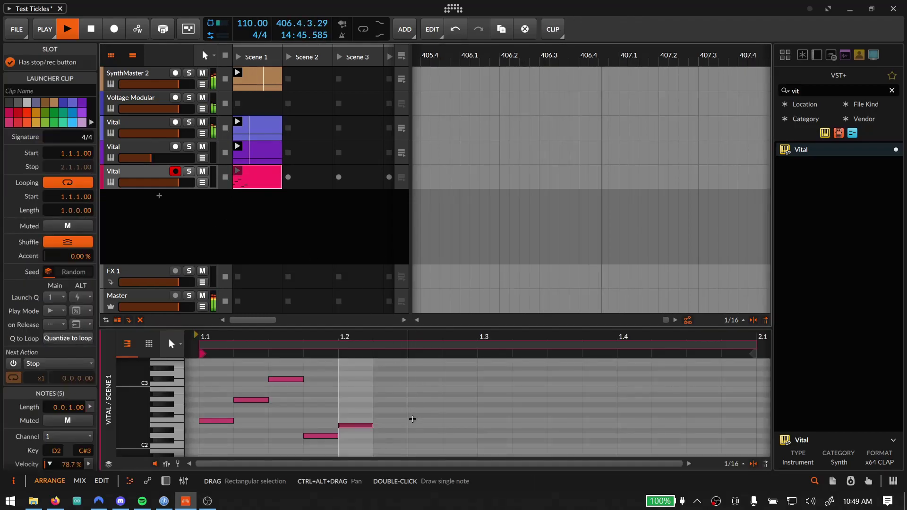
double_click(148, 175)
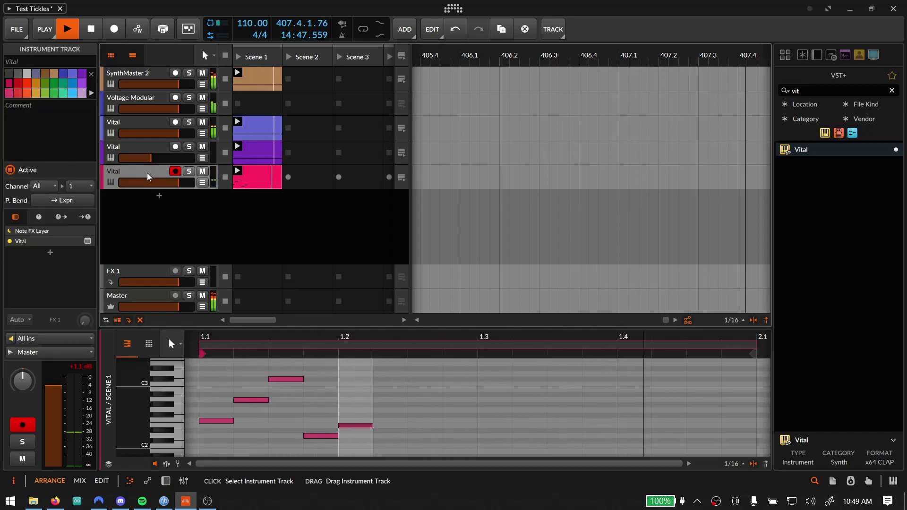
double_click(186, 344)
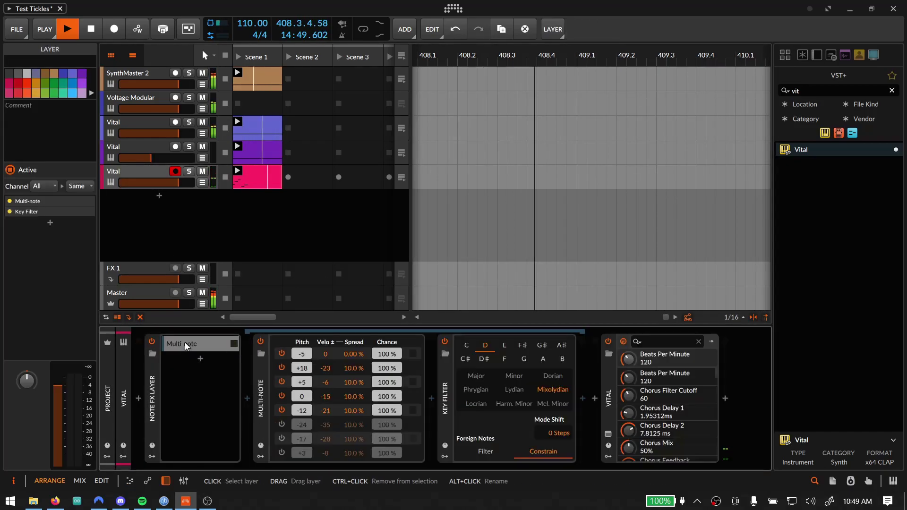
Extend the third Vital track's clip with three sixteenth notes at 1.2.2 to 1.2.4, starting on G#2 and ending on G1
left_click(254, 187)
double_click(254, 189)
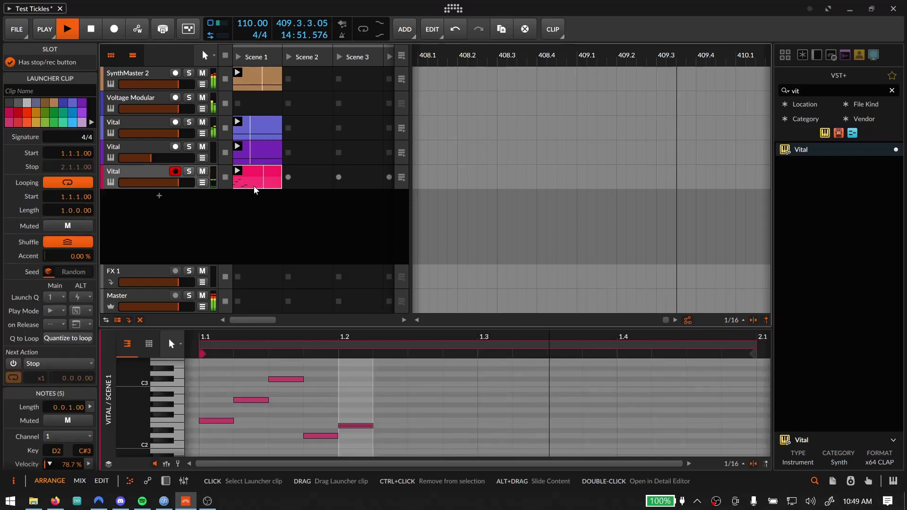
left_click(390, 404)
scroll(425, 427, "down", 5)
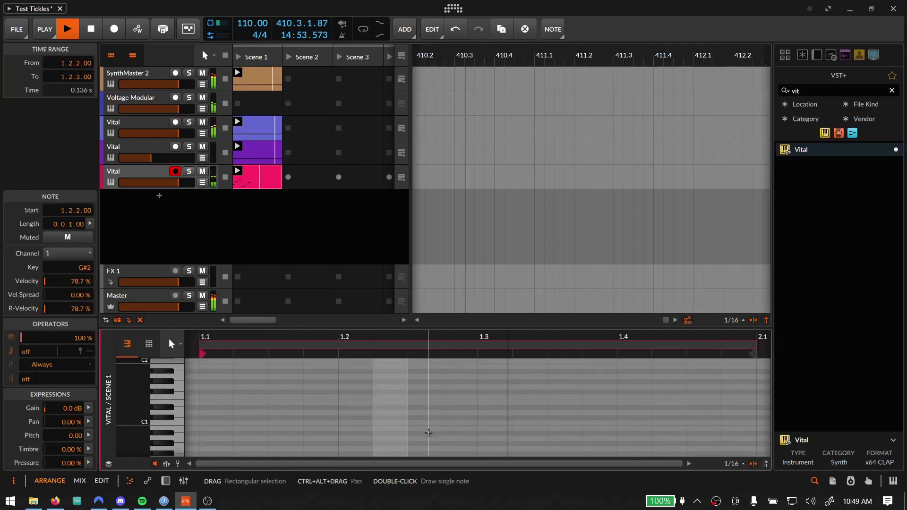
double_click(425, 434)
double_click(463, 387)
scroll(499, 405, "up", 5)
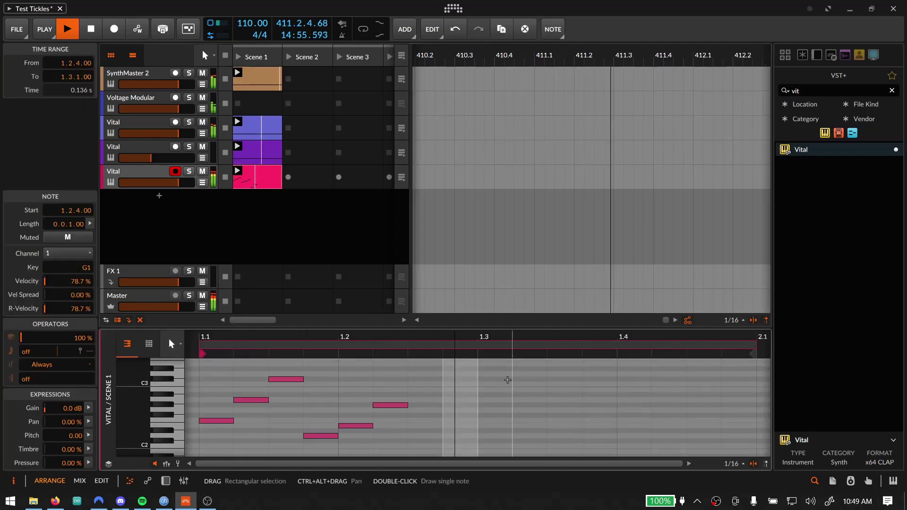
Draw five rising sixteenth notes from 1.3.1 to 1.4.1 in the clip, starting on D2 and ending on C#4
double_click(496, 435)
double_click(529, 405)
double_click(565, 383)
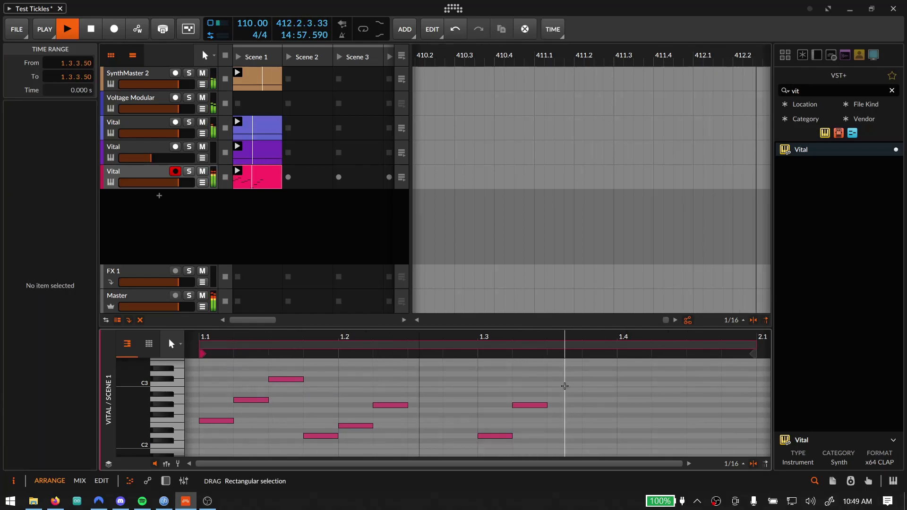
scroll(587, 405, "up", 2)
double_click(599, 386)
scroll(629, 402, "up", 2)
double_click(630, 402)
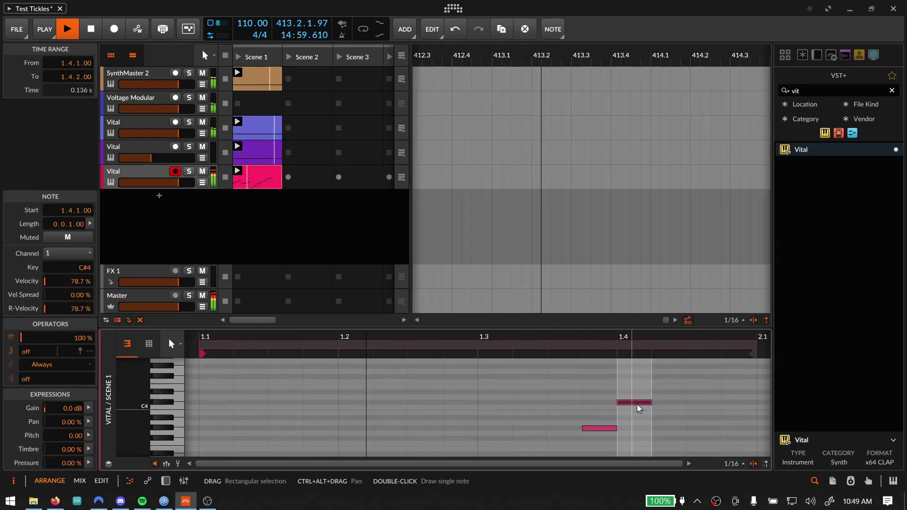
Fill the clip's remaining positions from 1.4.2 to 1.4.4 with three descending sixteenth notes
double_click(668, 443)
scroll(714, 443, "down", 3)
double_click(704, 443)
scroll(704, 443, "down", 3)
double_click(739, 436)
Open the third track's Vital plug-in and shape envelope 1 with a short decay and zero sustain
double_click(149, 176)
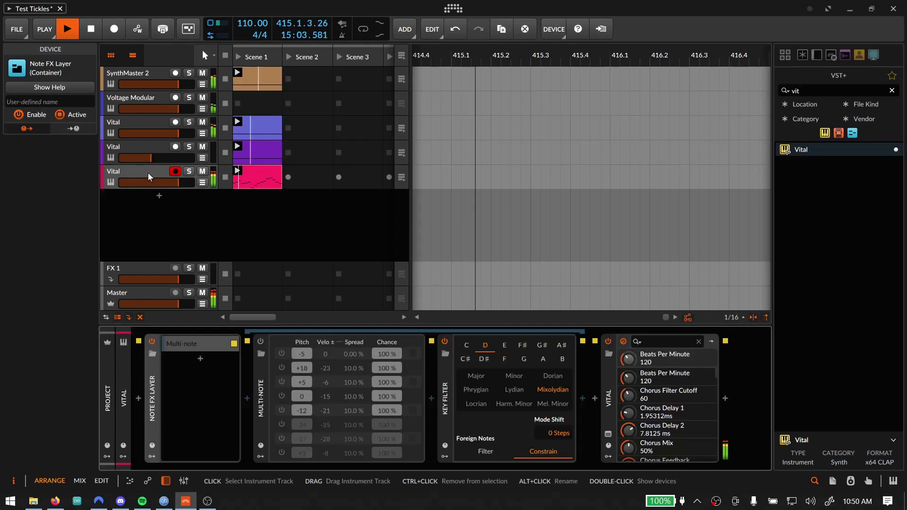
left_click(609, 434)
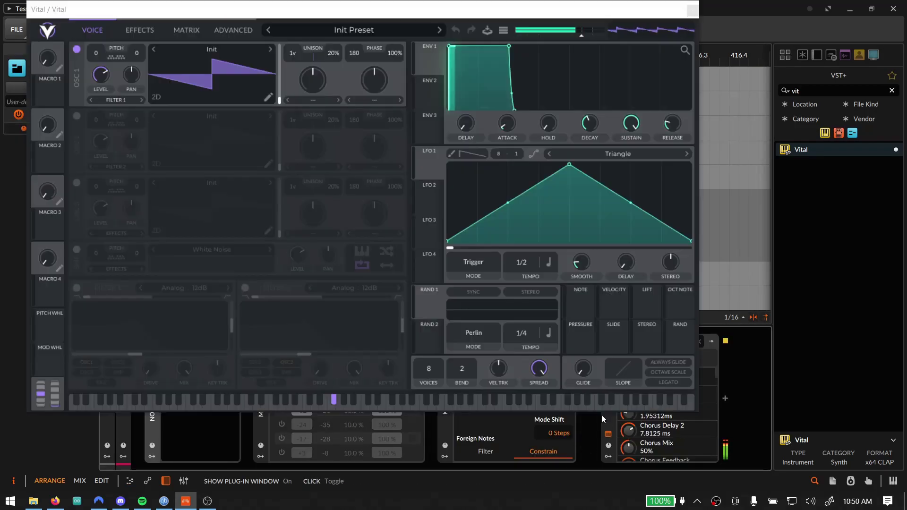
left_click_drag(509, 46, 483, 112)
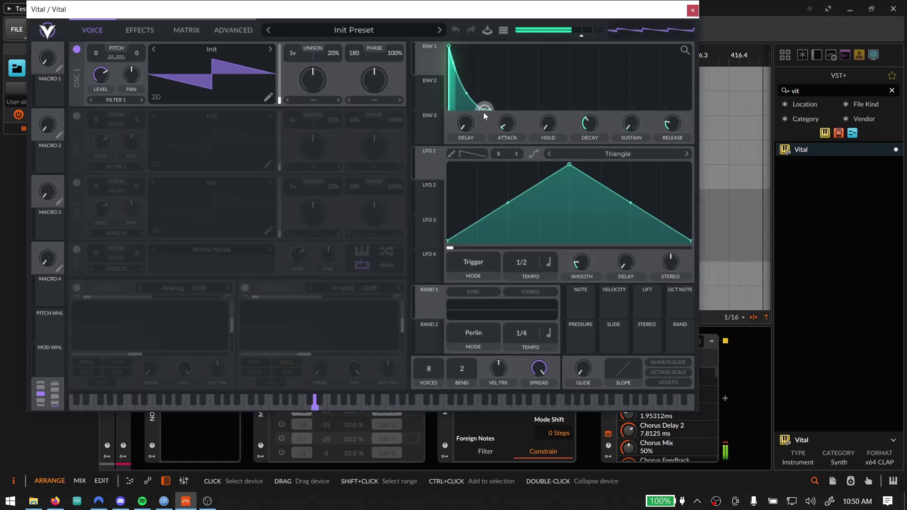
Enable filter 1 in Vital and modulate its cutoff with envelope 1
left_click(77, 288)
left_click_drag(429, 61, 150, 343)
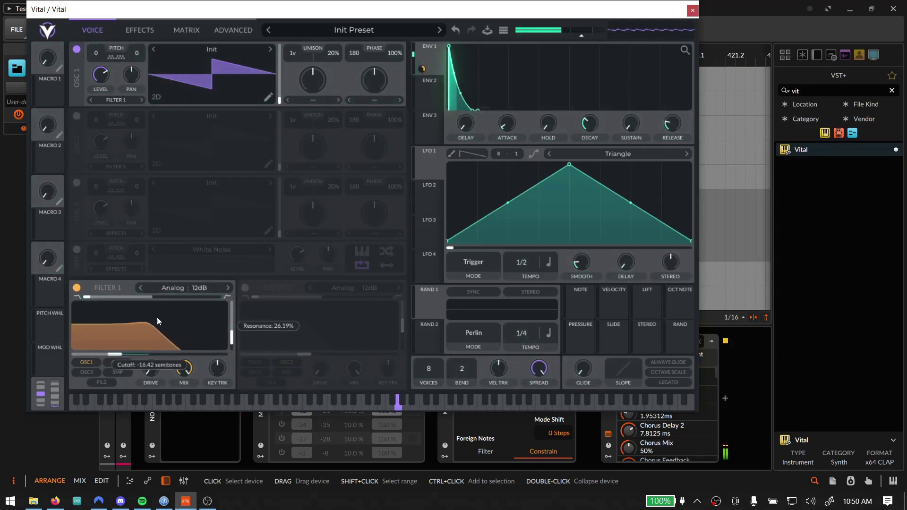
Change filter 1 to Dirty 24dB and set its cutoff to about -28.49 semitones with about 22.61% resonance
left_click(194, 285)
left_click(265, 309)
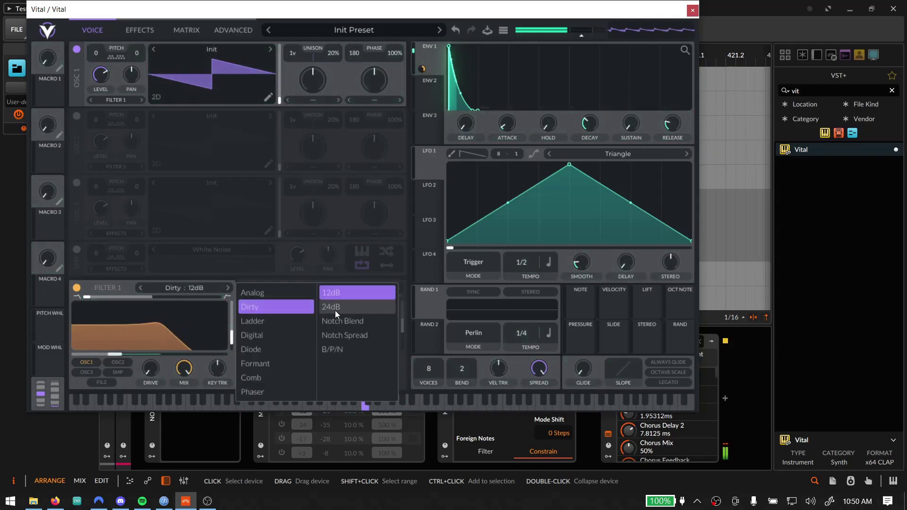
left_click(333, 307)
left_click(129, 329)
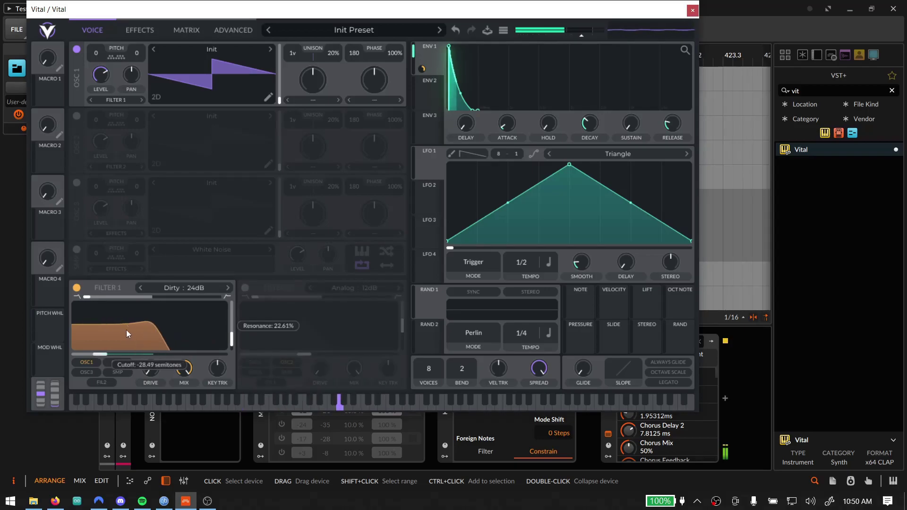
Try the Pink Noise and Harmonic Series wavetables on oscillator 1
left_click(215, 48)
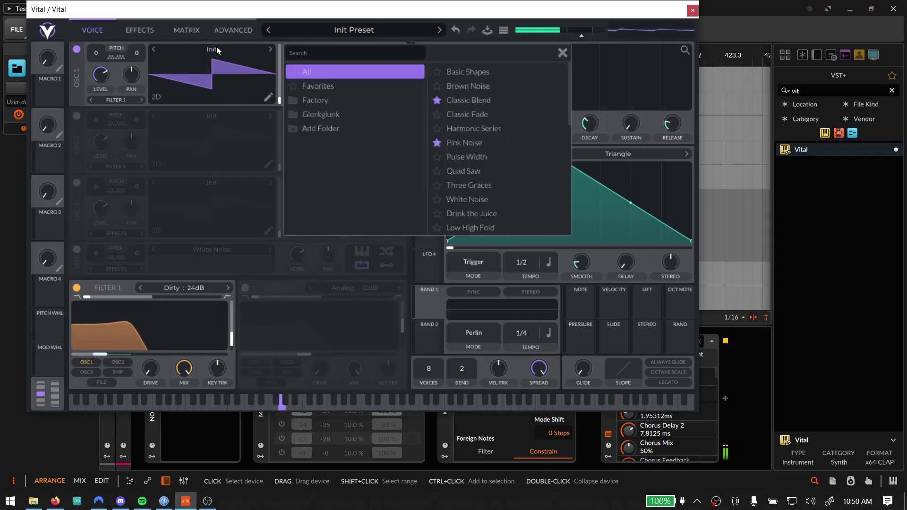
left_click(516, 194)
left_click(518, 144)
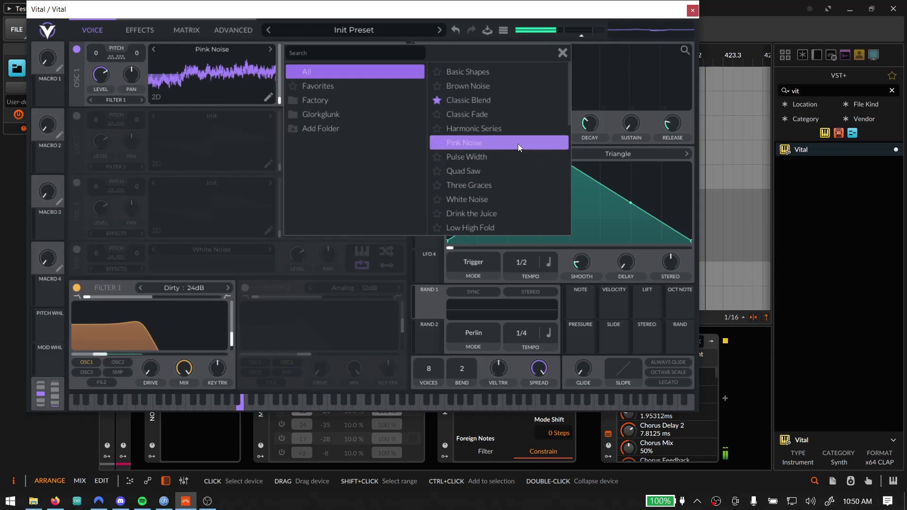
left_click(517, 125)
Modulate filter 1's cutoff with LFO 1 in Sync mode at a 4/1 tempo, and lower the filter's base cutoff
left_click_drag(125, 329, 165, 339)
left_click_drag(431, 163, 155, 341)
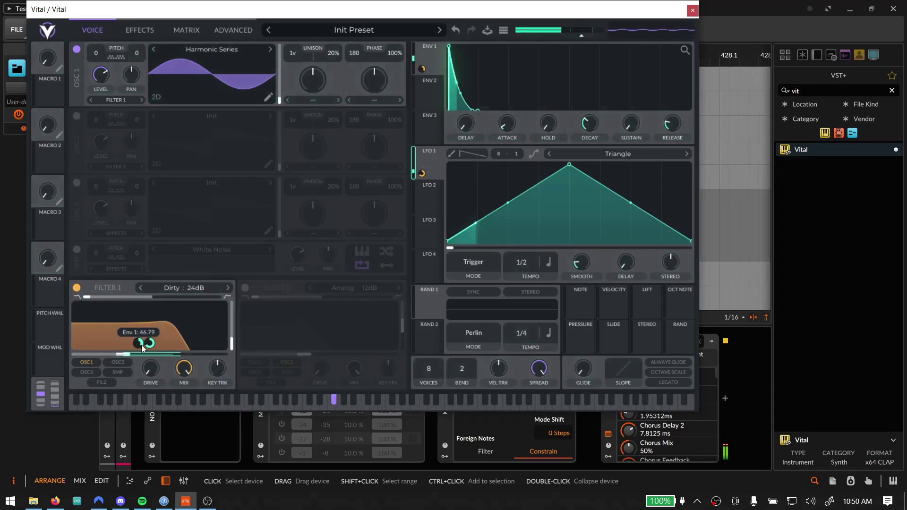
left_click(593, 151)
left_click(591, 153)
left_click(482, 261)
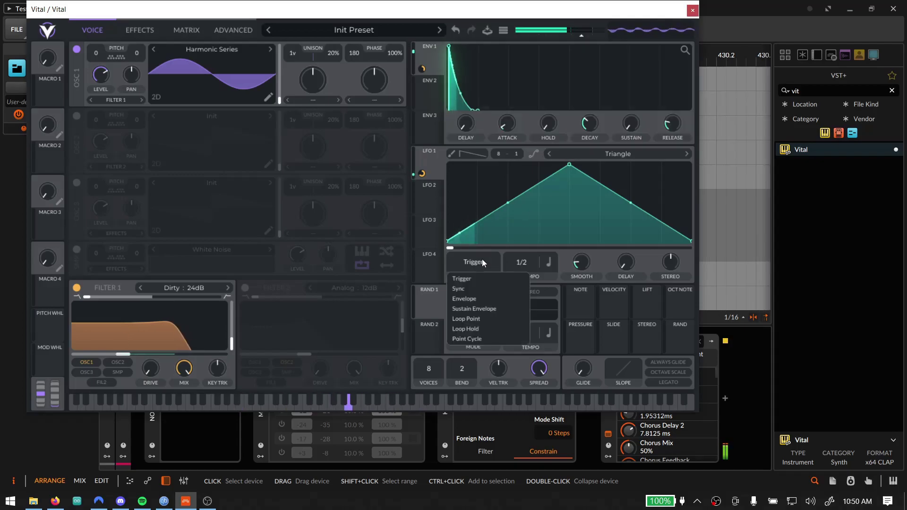
left_click(483, 288)
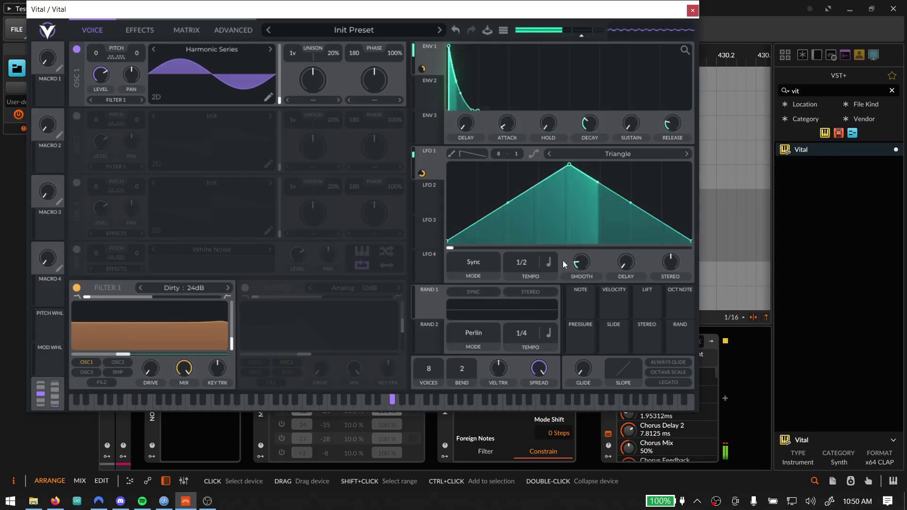
left_click_drag(520, 271, 520, 279)
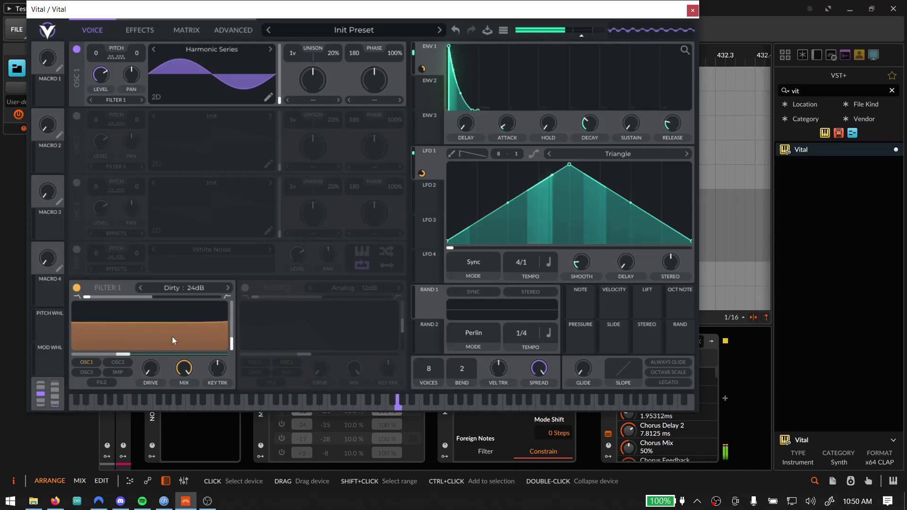
left_click_drag(197, 337, 159, 337)
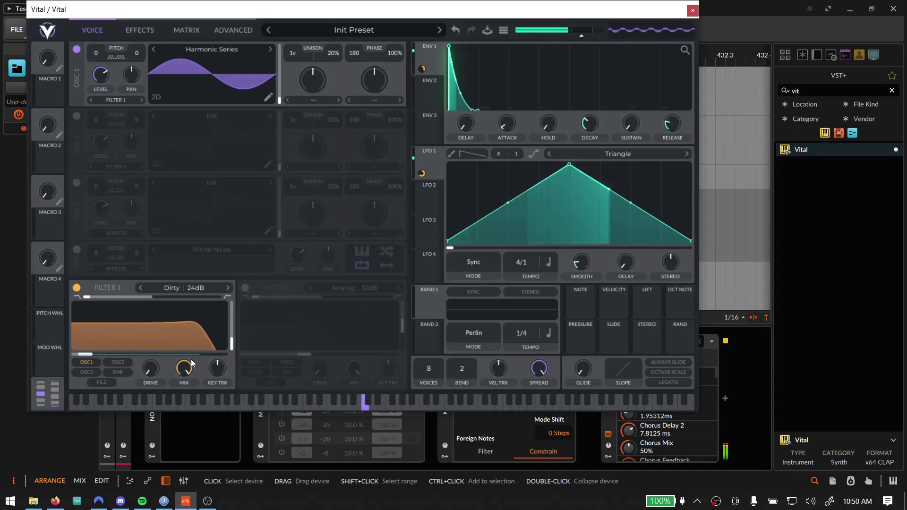
mouse_move(146, 341)
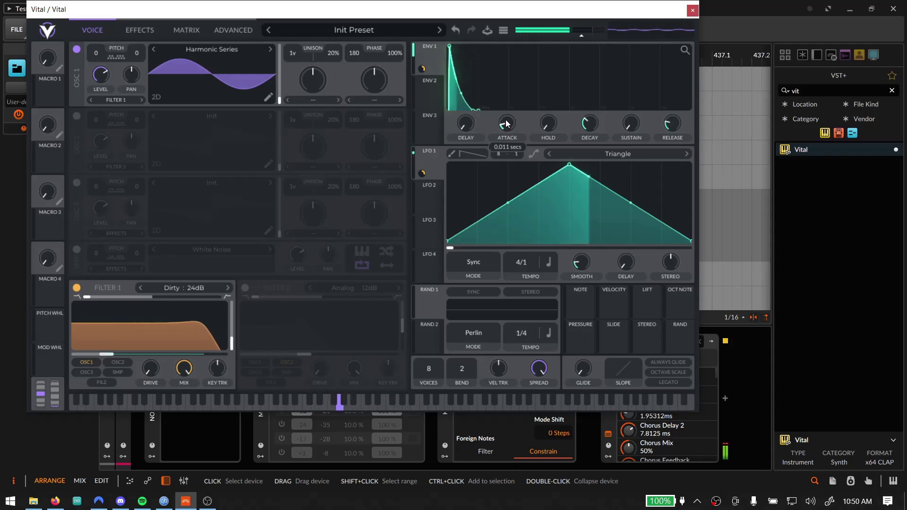
Enable Vital's Reverb effect and set its size to about 74.58%
left_click(142, 29)
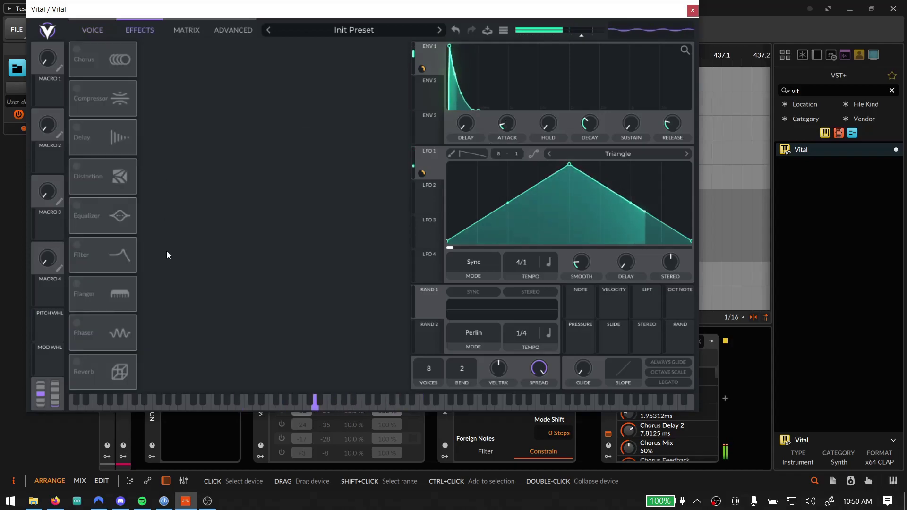
left_click(77, 361)
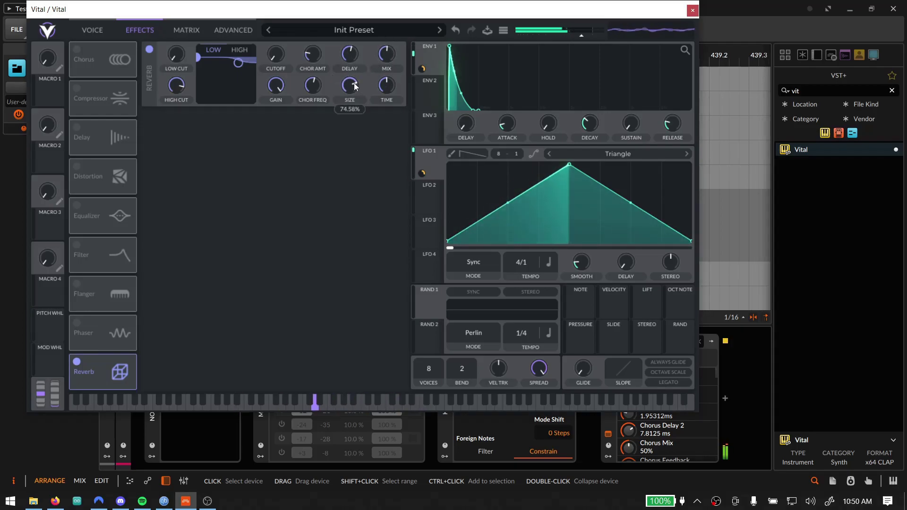
mouse_move(385, 59)
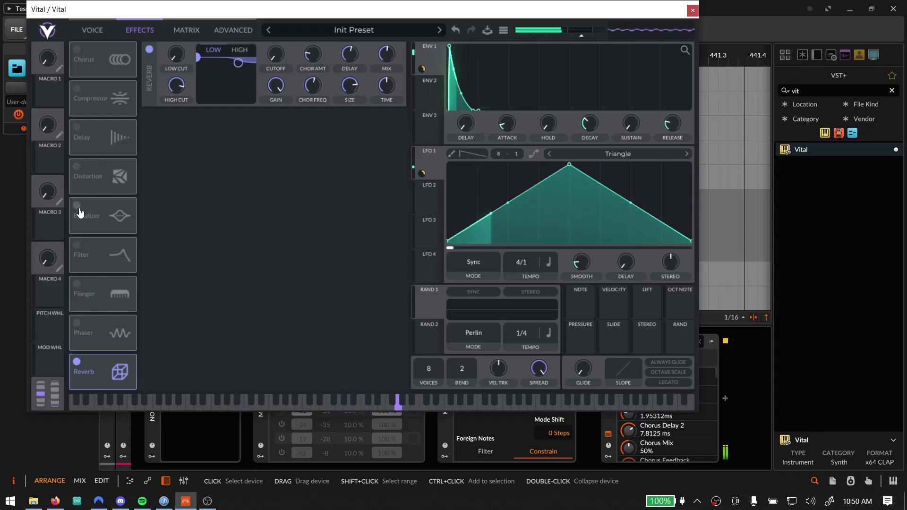
Enable the Delay effect in Mid Ping Pong mode with its first tempo at 1/32 and its second at dotted 2/1
left_click(79, 133)
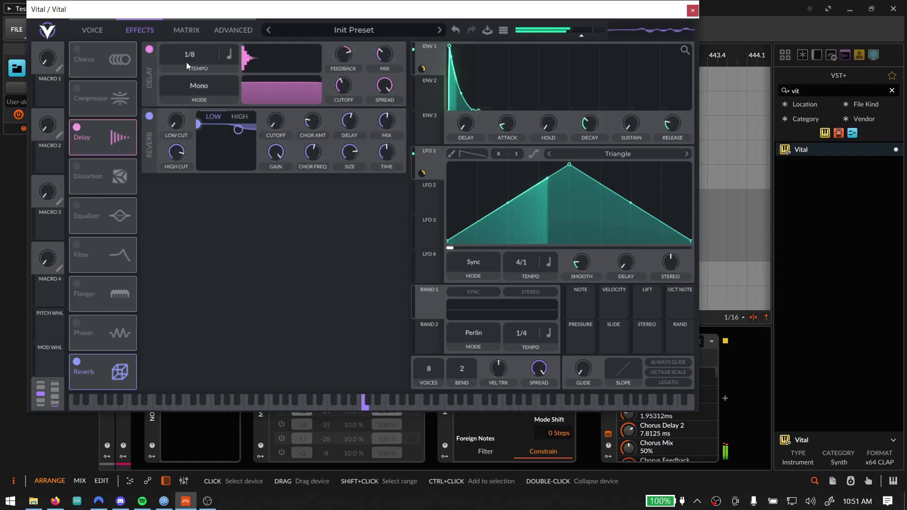
left_click(200, 88)
left_click(194, 131)
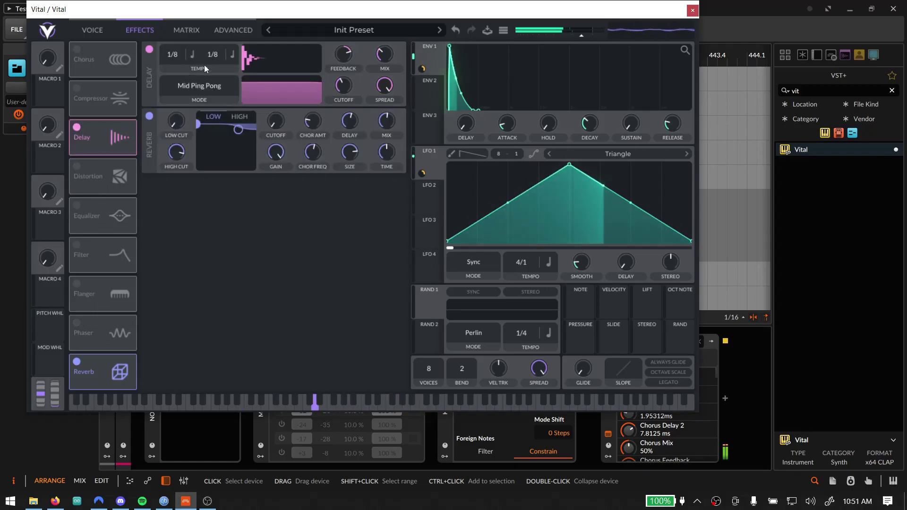
left_click_drag(217, 56, 221, 46)
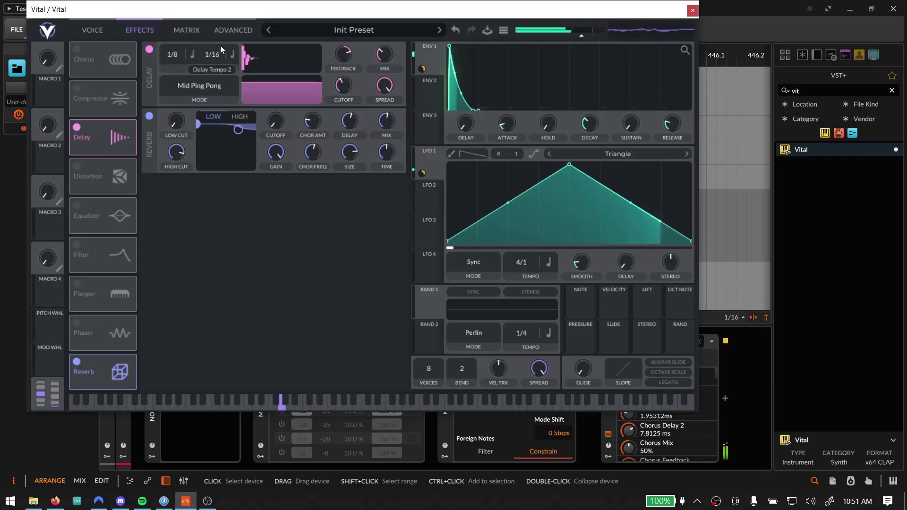
left_click(232, 55)
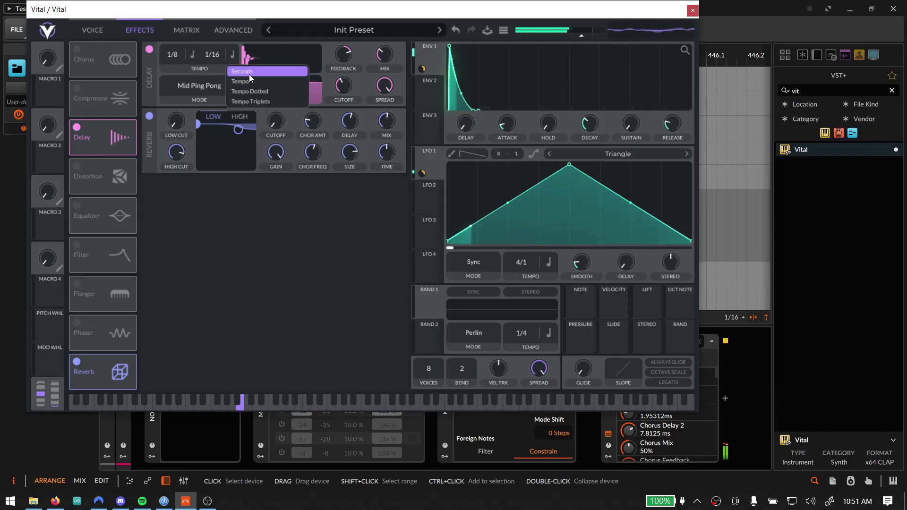
left_click(270, 89)
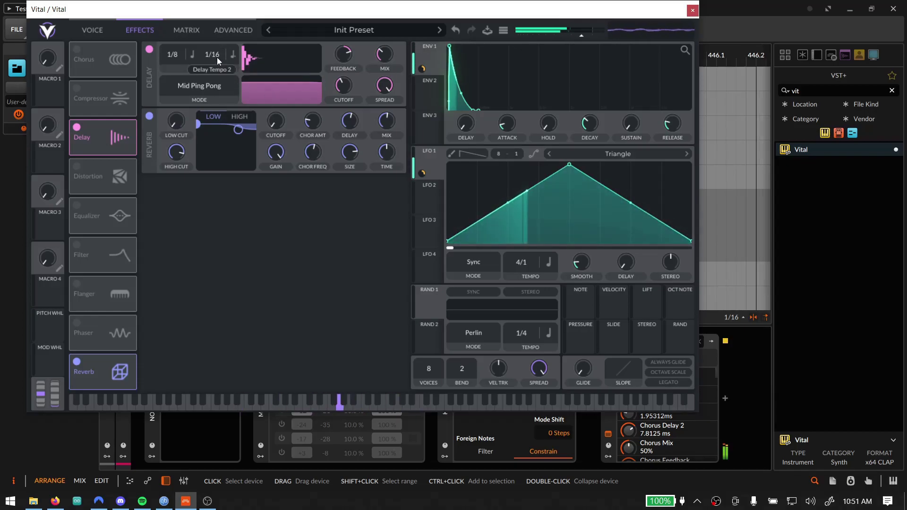
left_click_drag(216, 53, 212, 95)
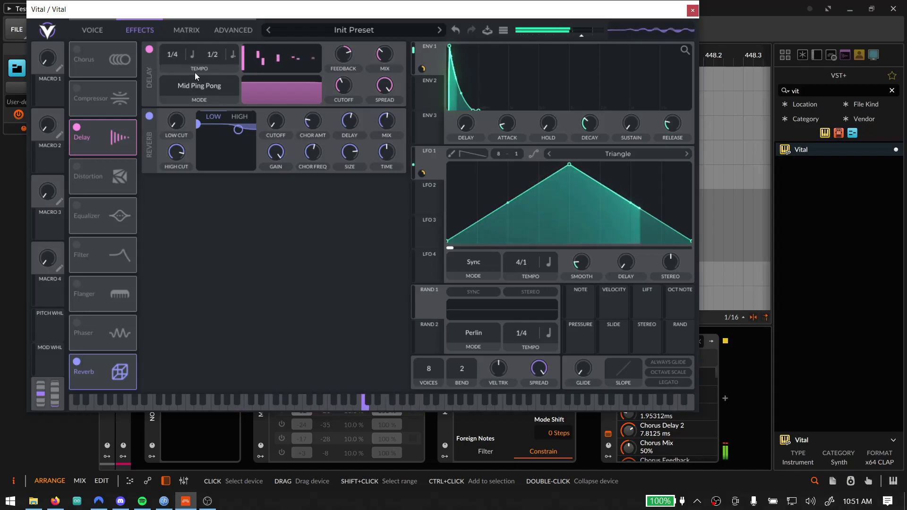
left_click_drag(171, 53, 177, 27)
left_click_drag(214, 55, 217, 80)
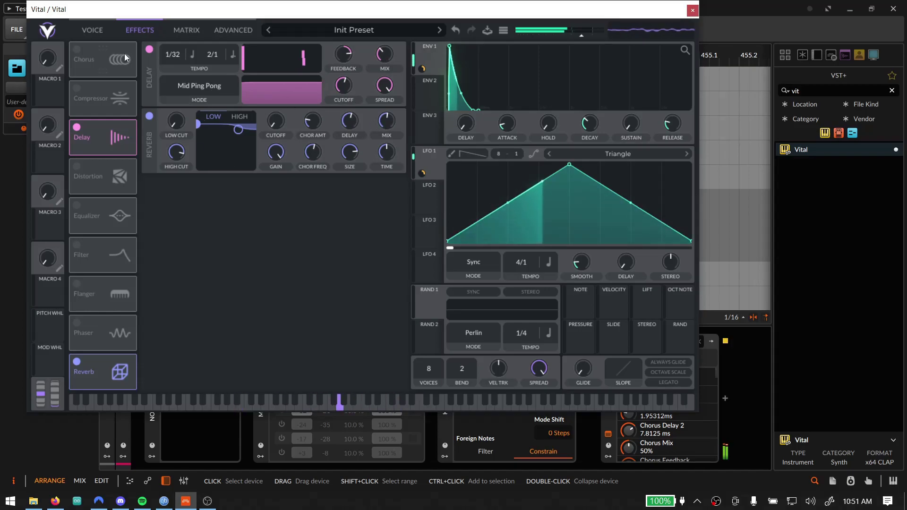
Audition several wavetables for oscillator 1 and load Post Modern Pulse
left_click(96, 31)
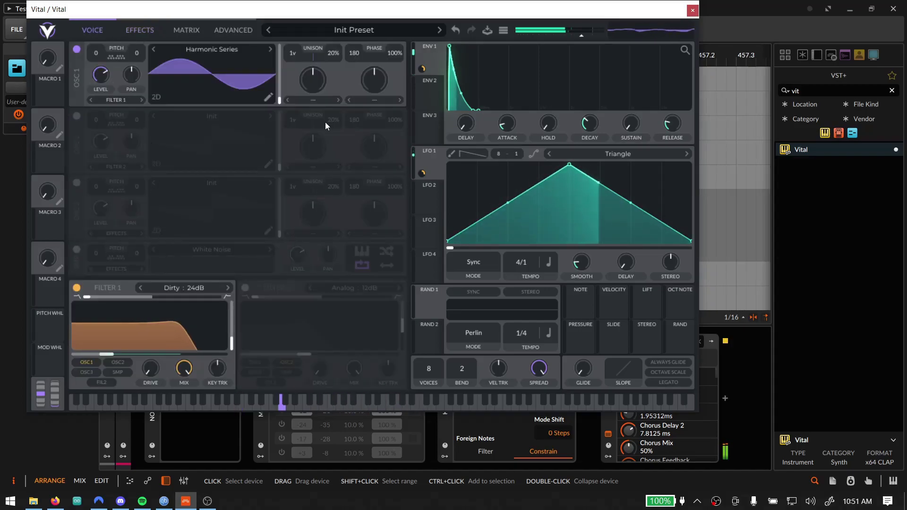
left_click_drag(228, 72, 224, 49)
left_click(224, 49)
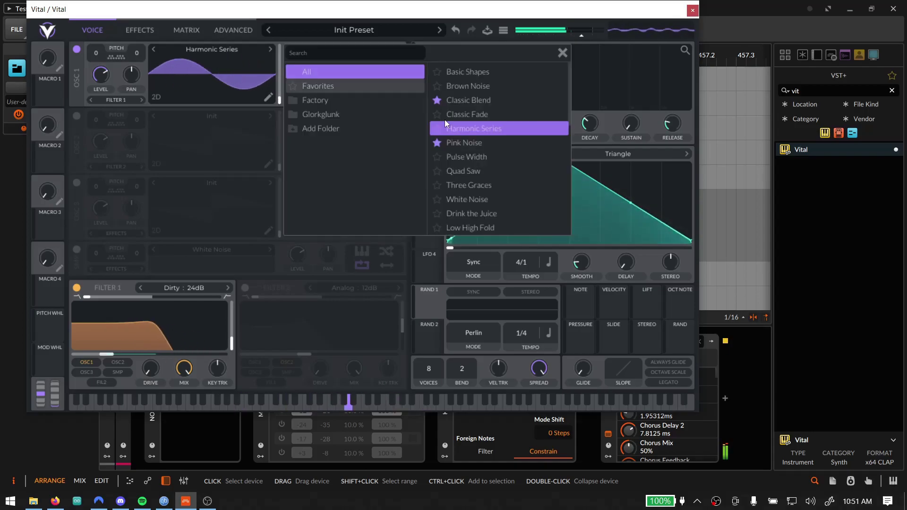
left_click(474, 186)
left_click(500, 142)
left_click(489, 213)
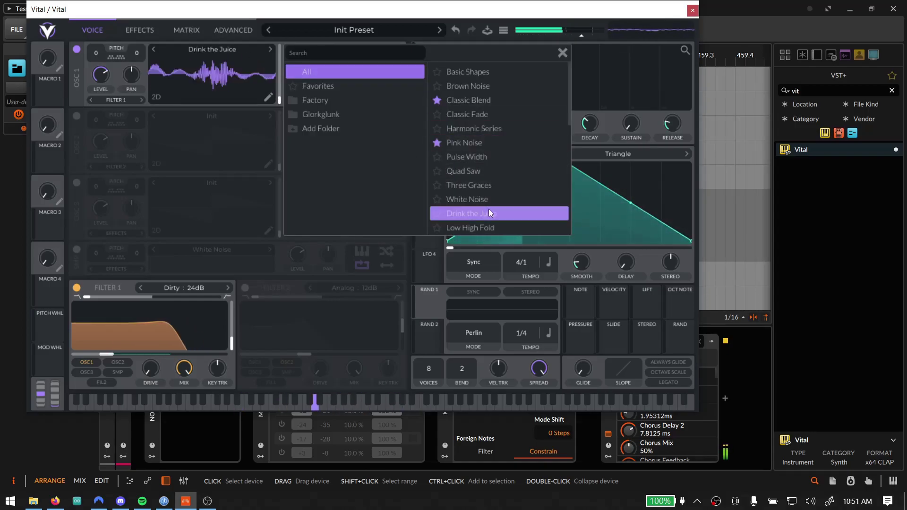
scroll(506, 219, "down", 1)
left_click(505, 219)
scroll(498, 190, "down", 2)
Lower filter 1's cutoff further and reduce LFO 1's modulation amount on it
mouse_move(161, 331)
left_mouse_down()
mouse_move(131, 331)
mouse_move(143, 336)
left_mouse_up()
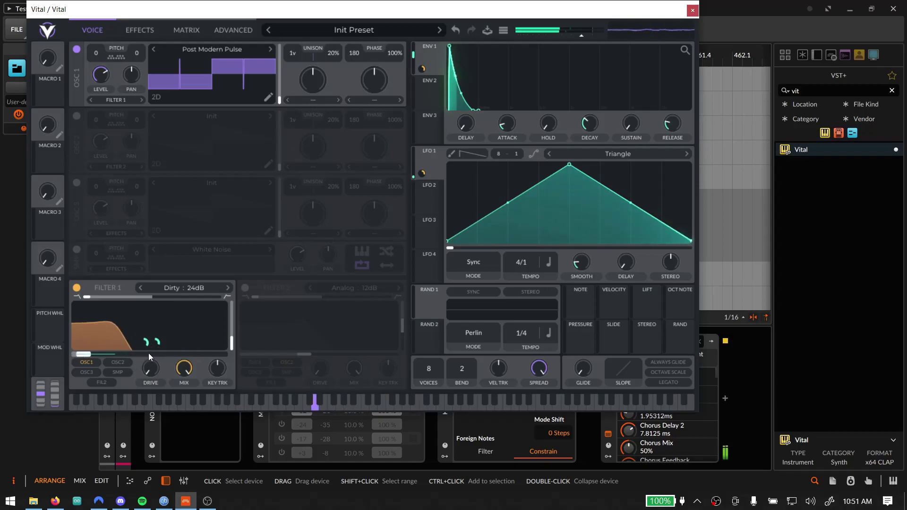
mouse_move(156, 343)
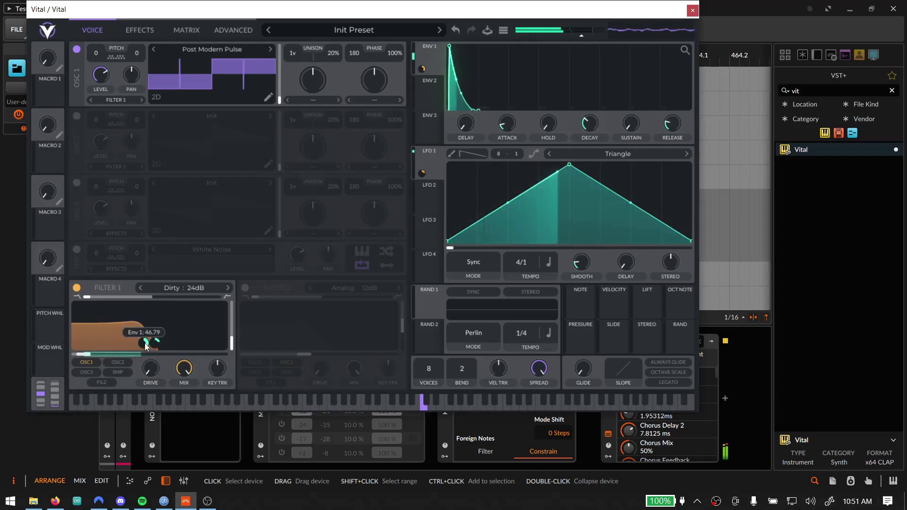
left_click_drag(156, 344, 156, 350)
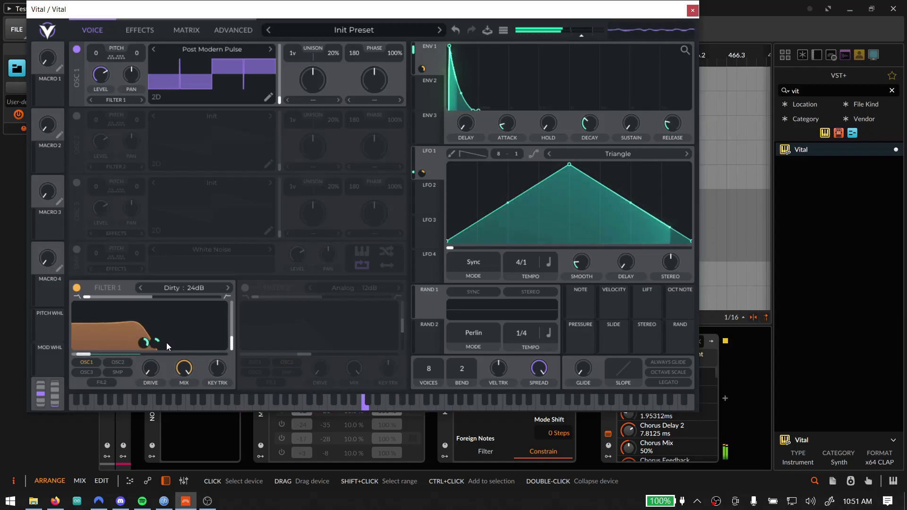
Set the delay's first tempo to 1/16 and its dotted second tempo to 4/1
left_click(224, 50)
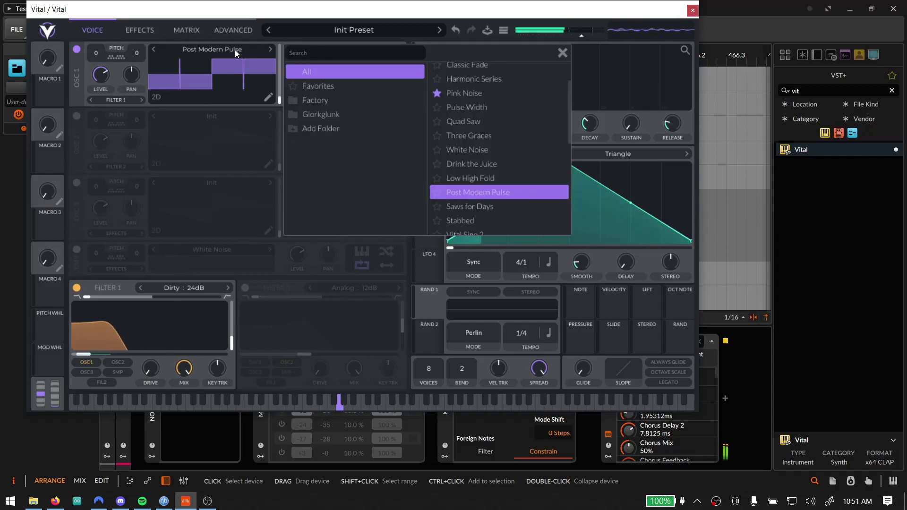
left_click(211, 109)
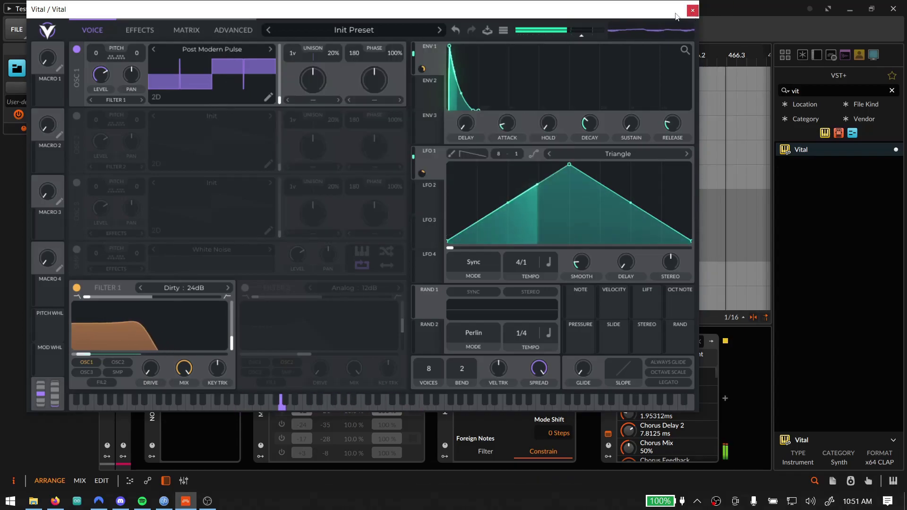
left_click(139, 31)
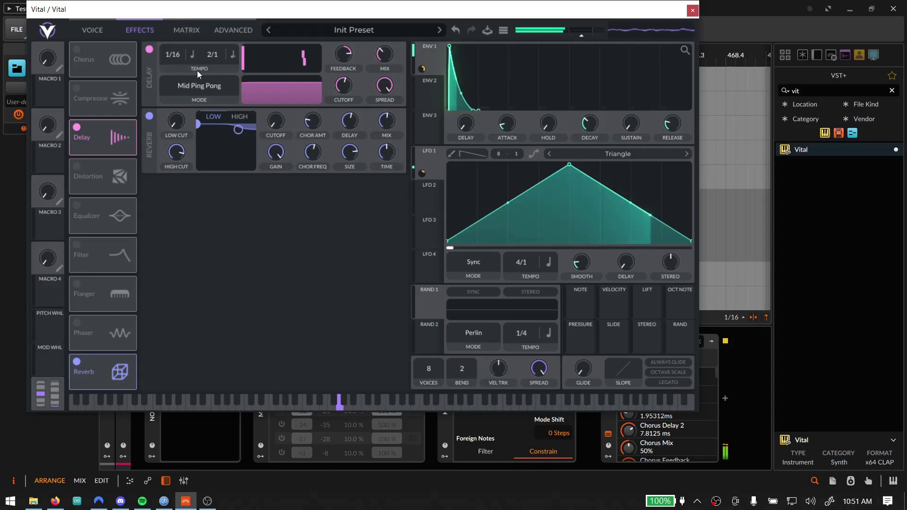
left_click(95, 28)
Fine-tune filter 1 to a cutoff of about -44.43 semitones with about 14.28% resonance
mouse_move(155, 344)
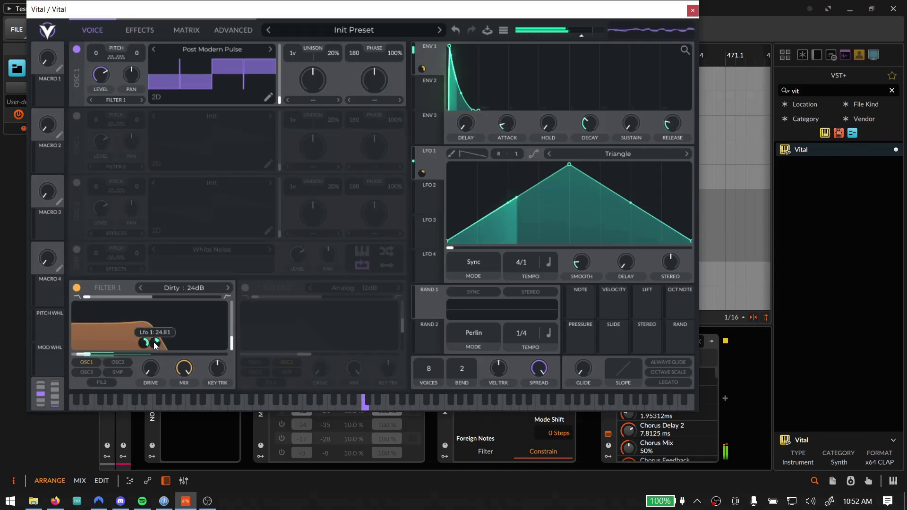
left_click_drag(155, 344, 149, 316)
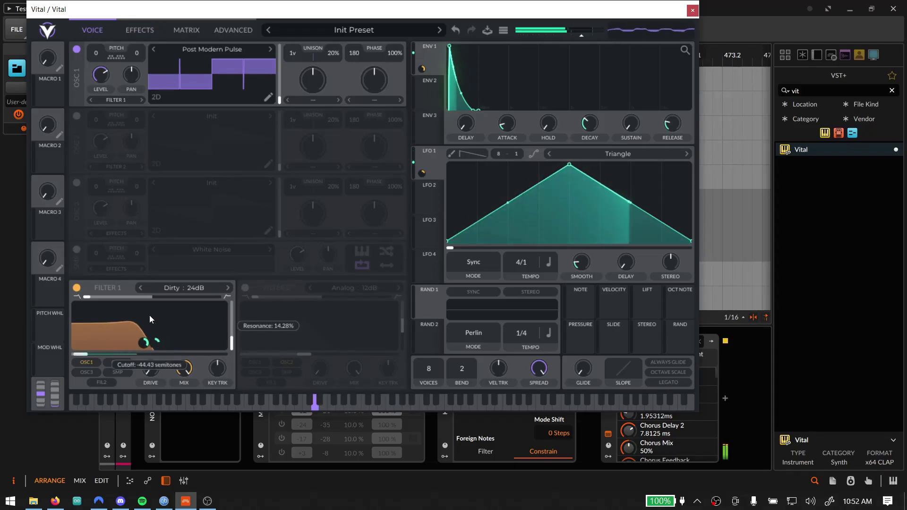
Try the Chorus effect on the Vital sound
left_click(150, 30)
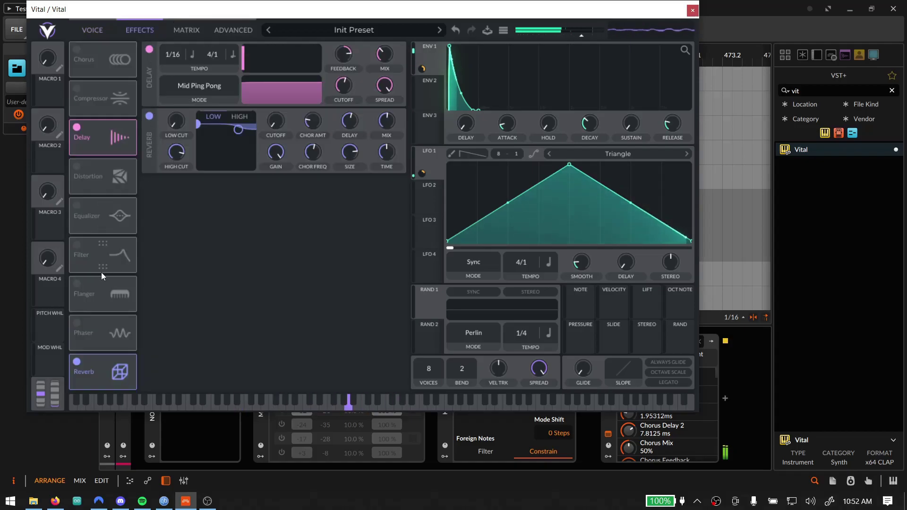
left_click(77, 50)
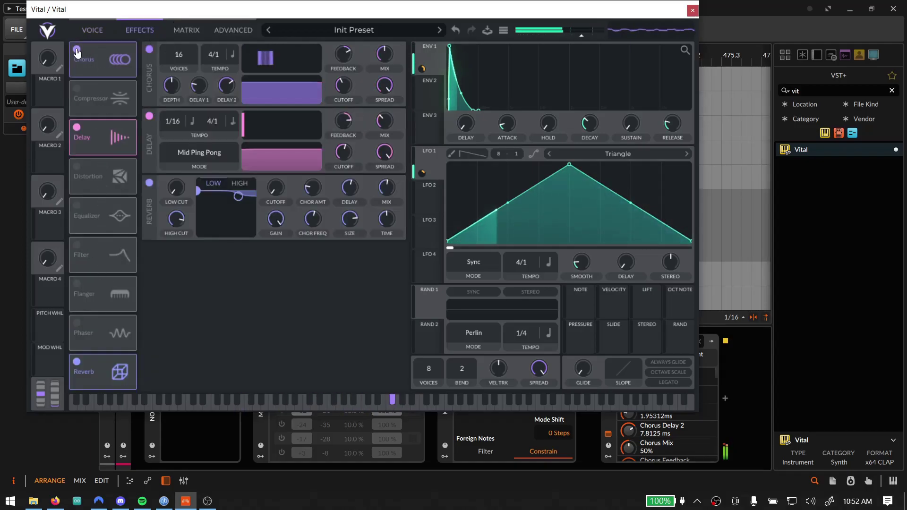
left_click(77, 50)
Set oscillator 1's unison to 4 voices with about 2% detune and close the Vital window
left_click(91, 30)
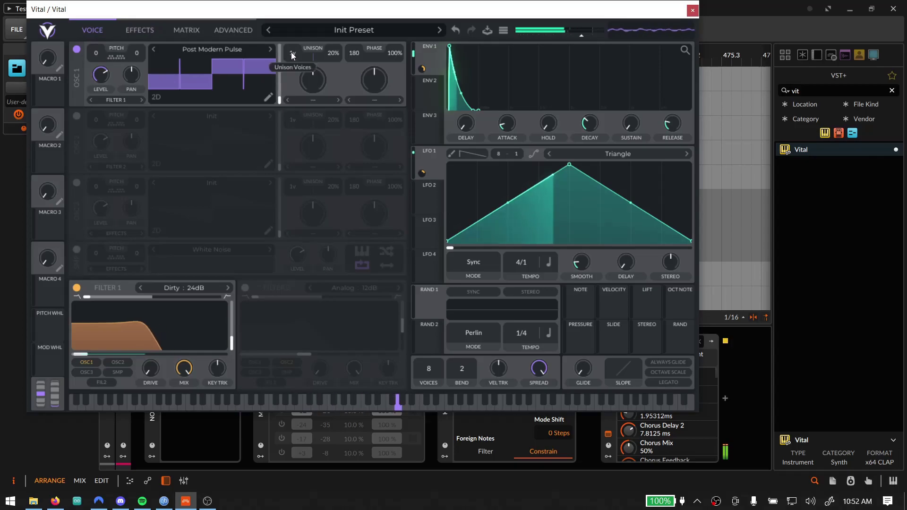
left_click_drag(333, 59, 325, 79)
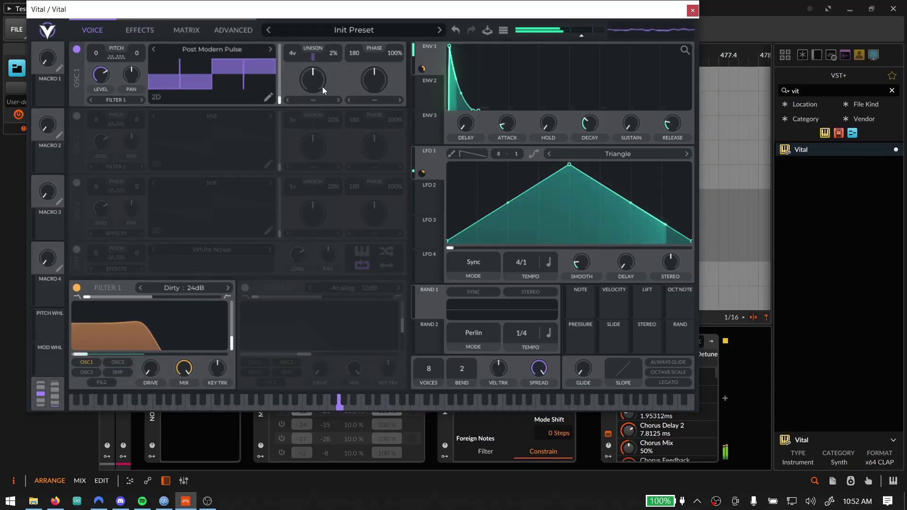
left_click(693, 10)
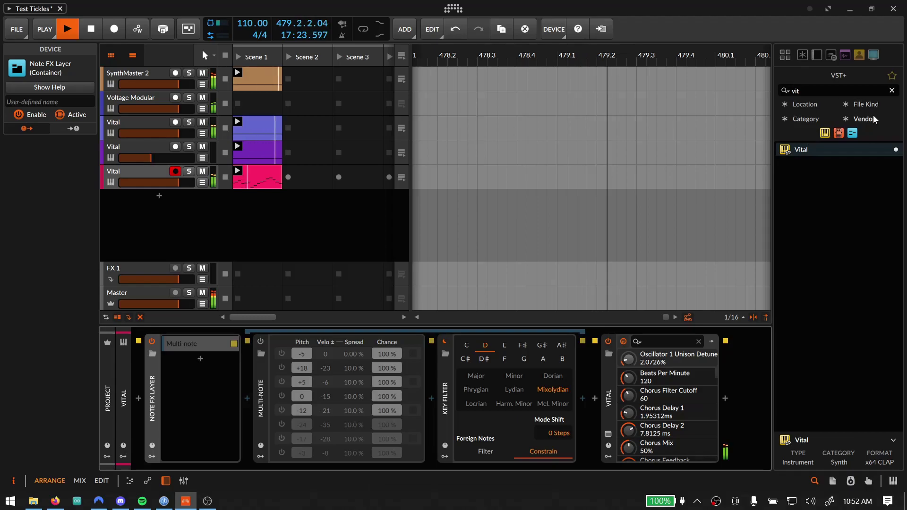
Clear the browser search and add SynthMaster 2 as a new instrument track
left_click(892, 92)
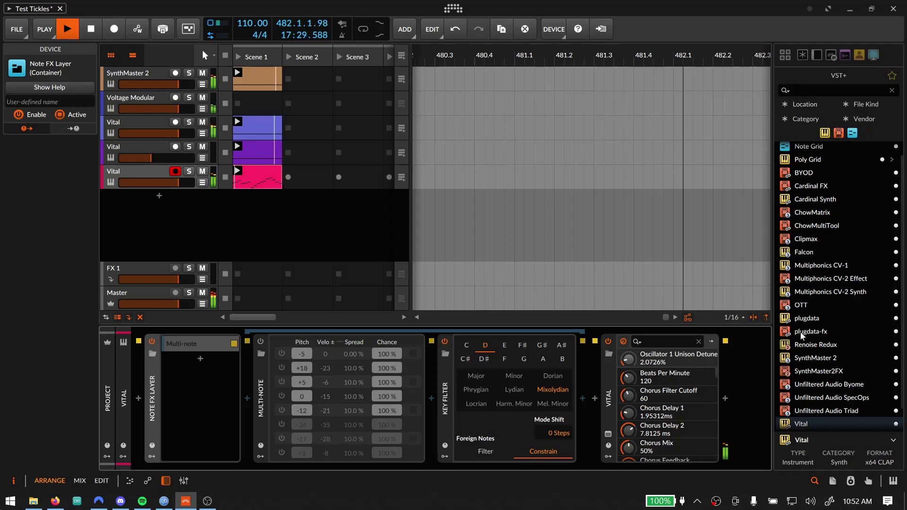
scroll(811, 388, "down", 2)
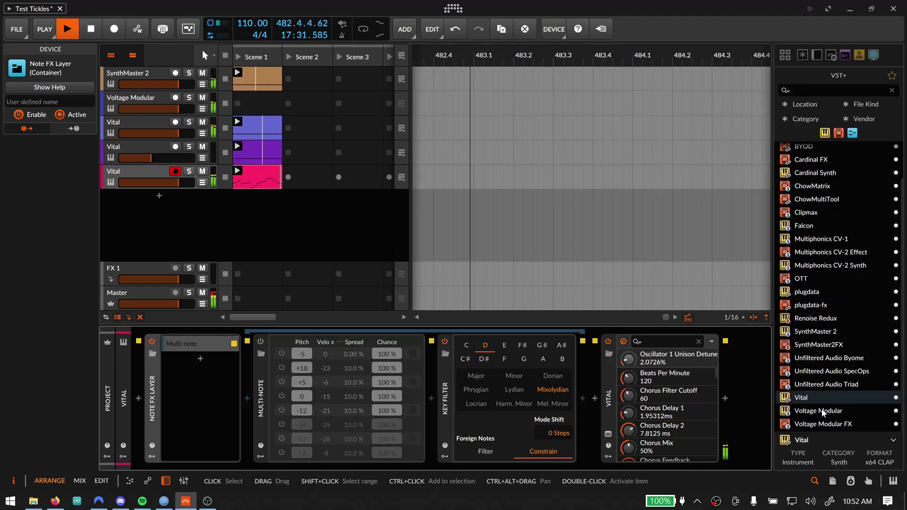
double_click(829, 333)
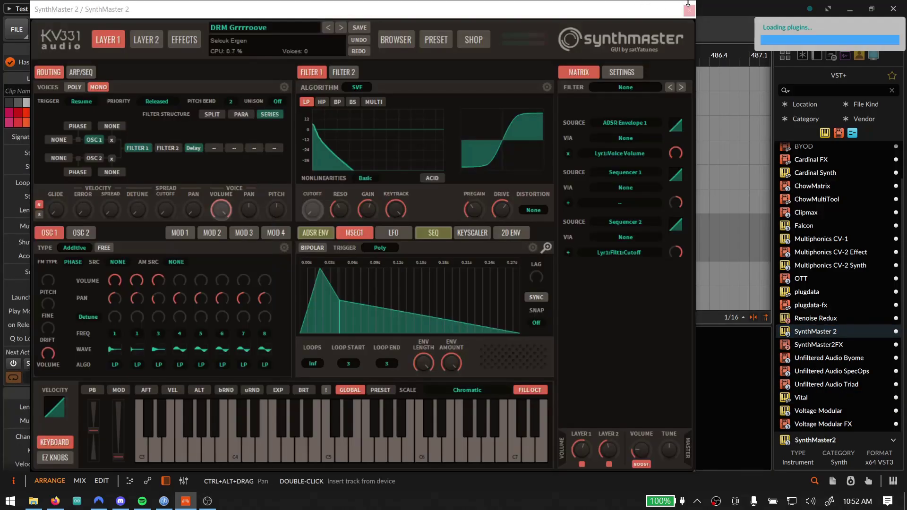
Load the Init Preset in the new SynthMaster 2, close its window and save the project
left_click(259, 45)
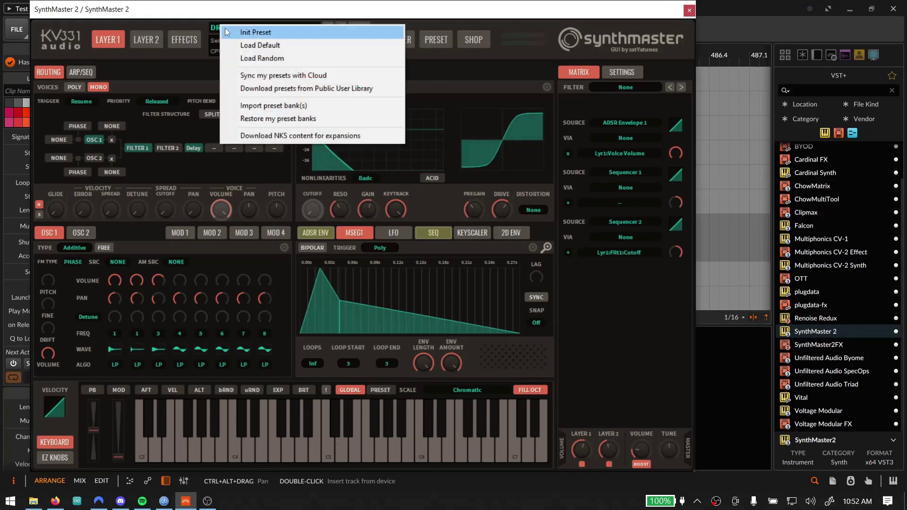
left_click(248, 31)
left_click(688, 10)
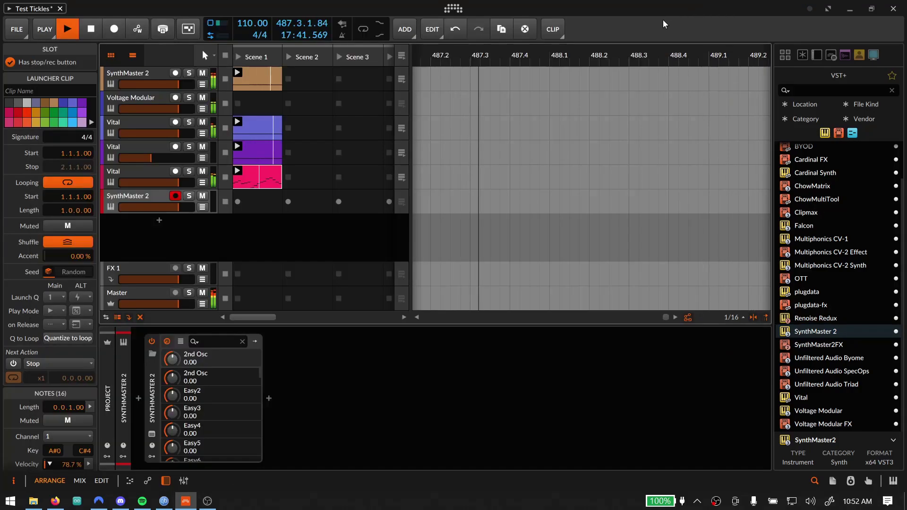
key("ctrl+s")
Copy the Multi-note and Key Filter devices from the first SynthMaster 2 track to the new SynthMaster 2 track
left_click(139, 75)
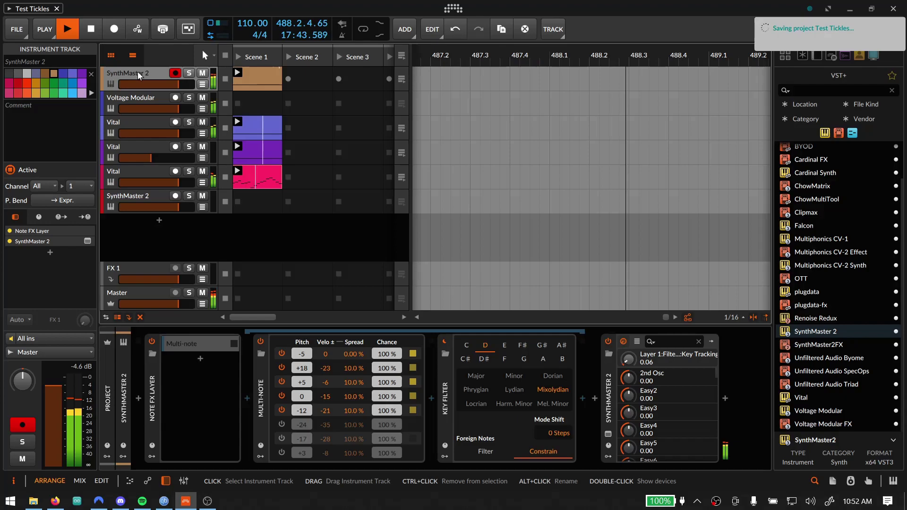
left_click(263, 404)
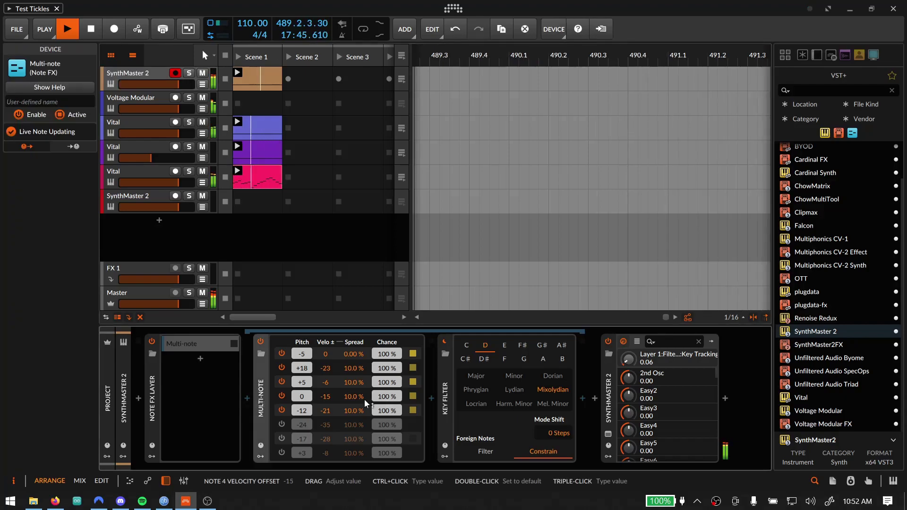
left_click(440, 401, "ctrl")
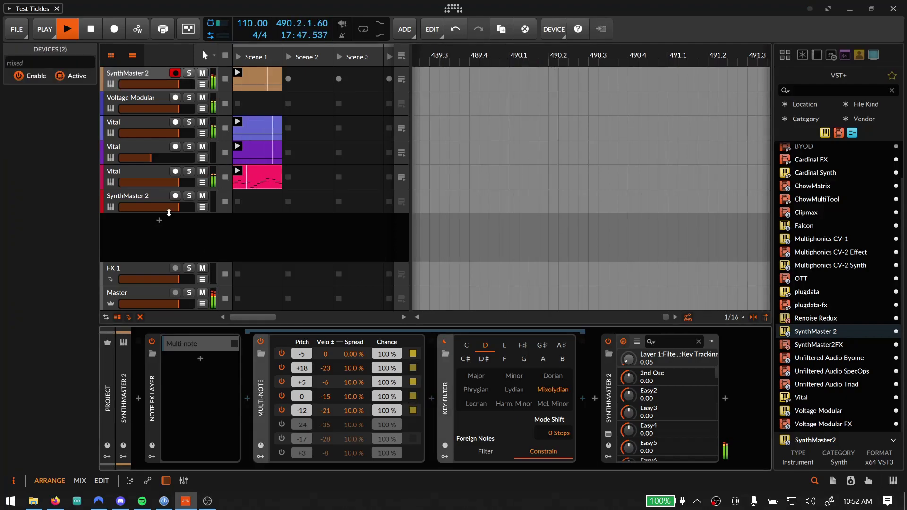
left_click(150, 202)
right_click(421, 419)
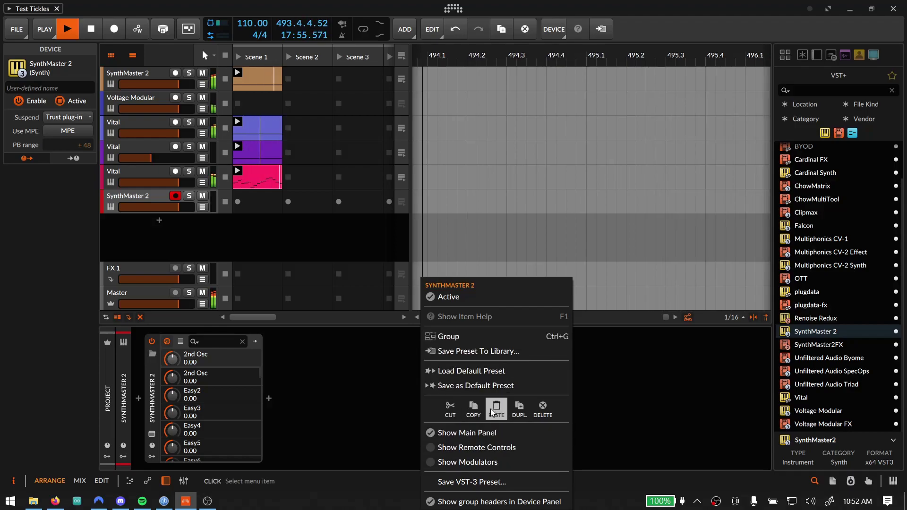
left_click(504, 408)
Move the pasted Multi-note and Key Filter devices ahead of SynthMaster 2 in the device chain
left_click(283, 395)
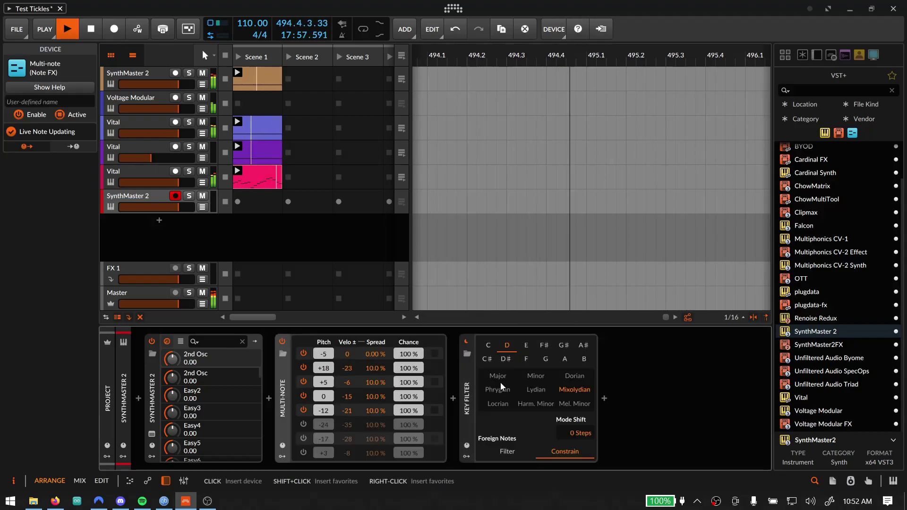
left_click(467, 386, "shift")
left_click_drag(283, 396, 138, 398)
Route SynthMaster 2's oscillator through Filter 1, reduce the filter's key tracking to about 0.27 and close the window
left_click(488, 434)
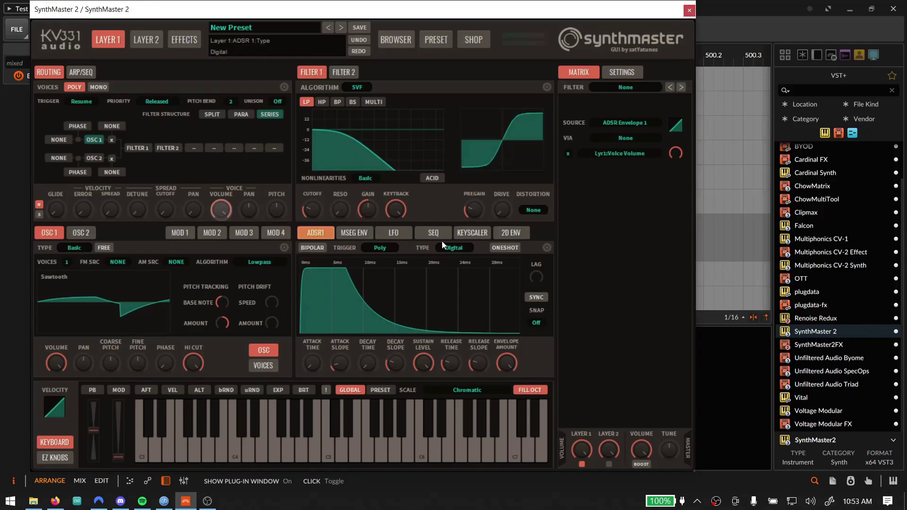
left_click(140, 148)
left_click_drag(394, 210, 388, 231)
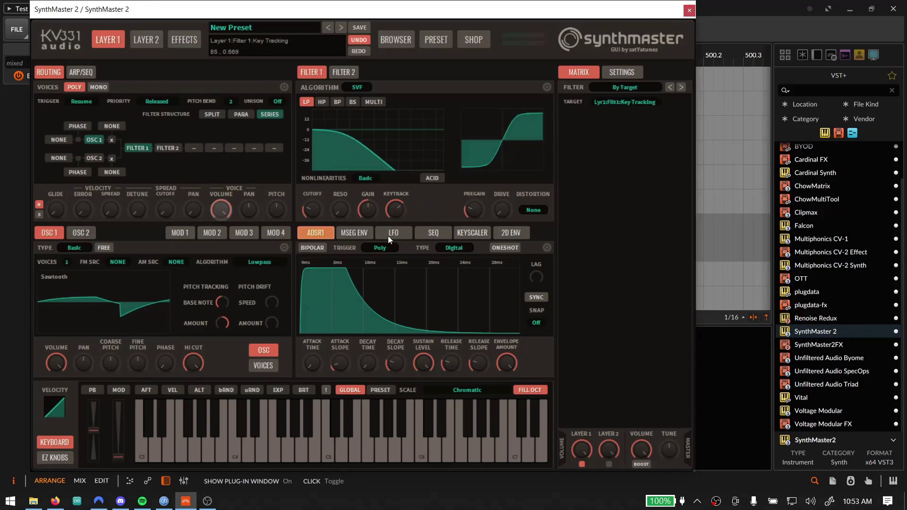
left_click(689, 10)
Copy the first SynthMaster 2 track's Scene 1 clip into the new SynthMaster 2 track's Scene 1 slot
left_click(243, 186)
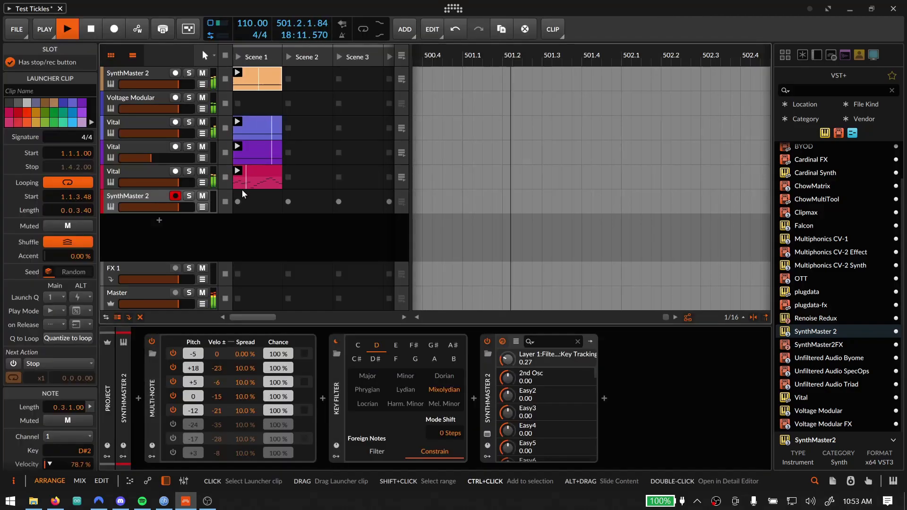
left_click(251, 202)
key("ctrl+v")
Open the copied clip in the note editor and move its D#2 note up to C3
double_click(267, 203)
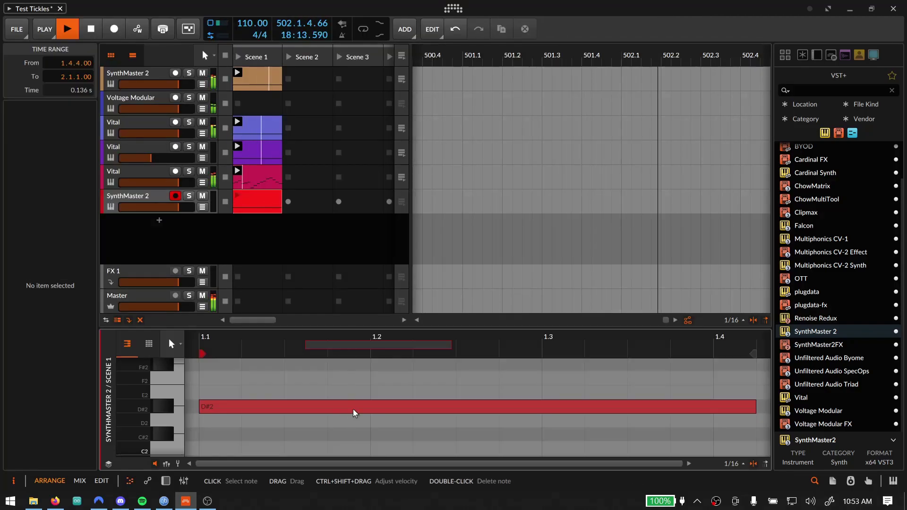
left_click(355, 413)
scroll(344, 416, "up", 2)
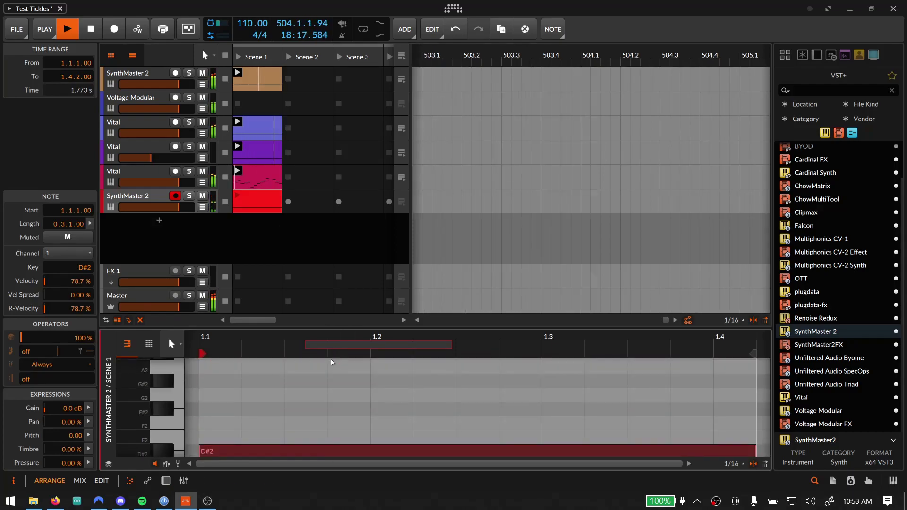
left_click_drag(332, 362, 330, 404)
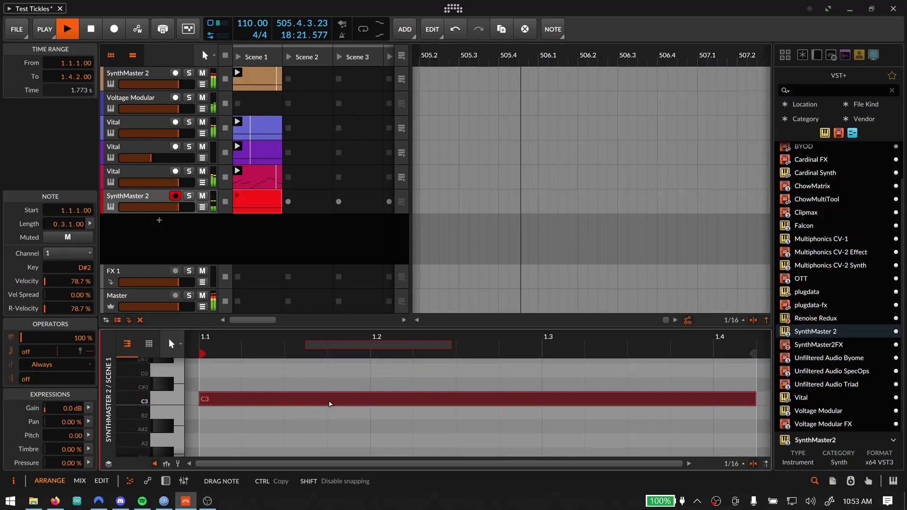
Set the new track's Multi-note pitches to -3, +21, +8, 0 and -17, and launch its Scene 1 clip
left_click(140, 203)
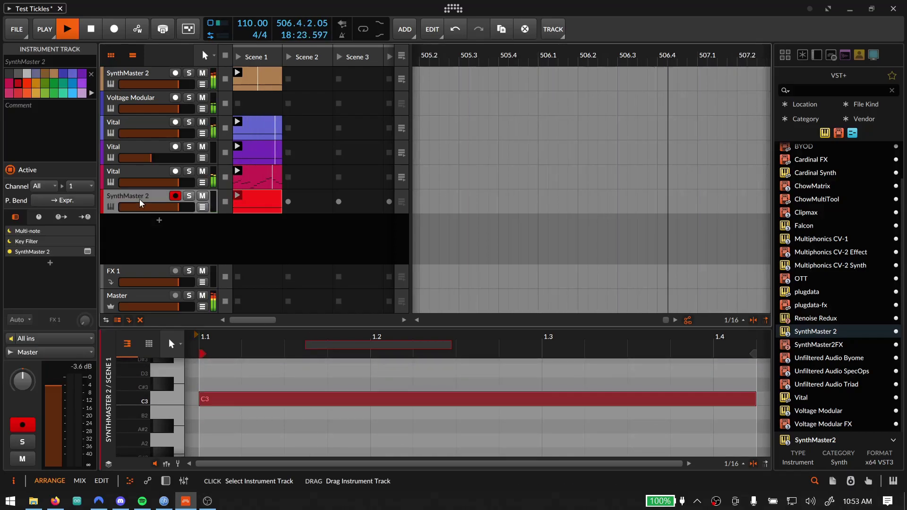
double_click(139, 203)
left_click_drag(196, 381, 195, 351)
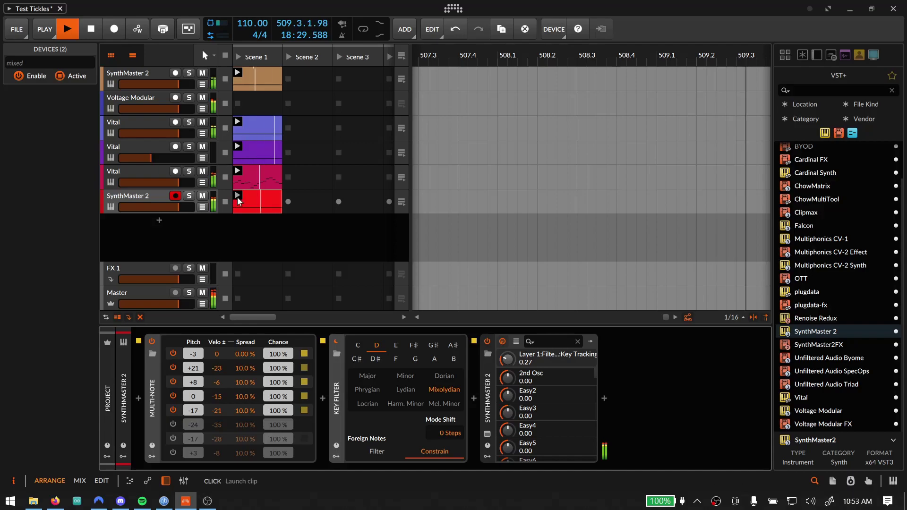
Reopen the new SynthMaster 2 and set LFO 1's waveform to Fr4 - Fairlight CMI 3
left_click(150, 201)
left_click(487, 434)
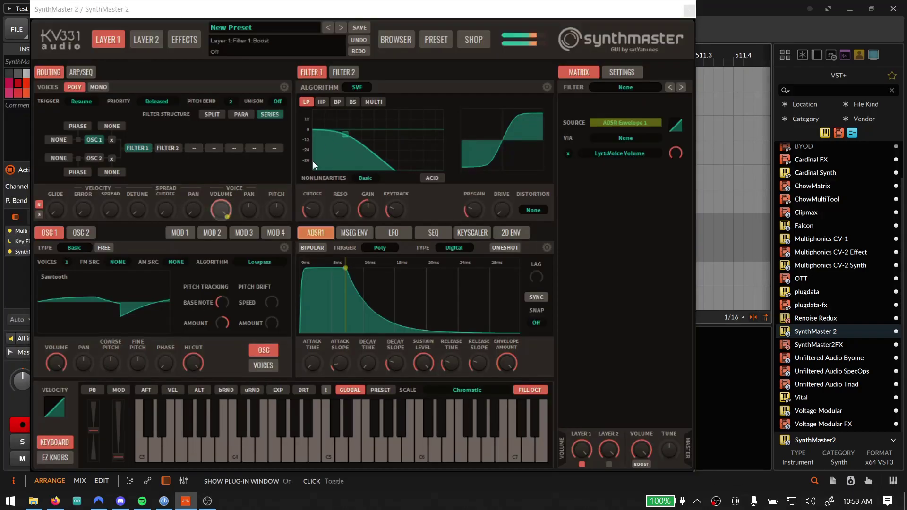
left_click(395, 233)
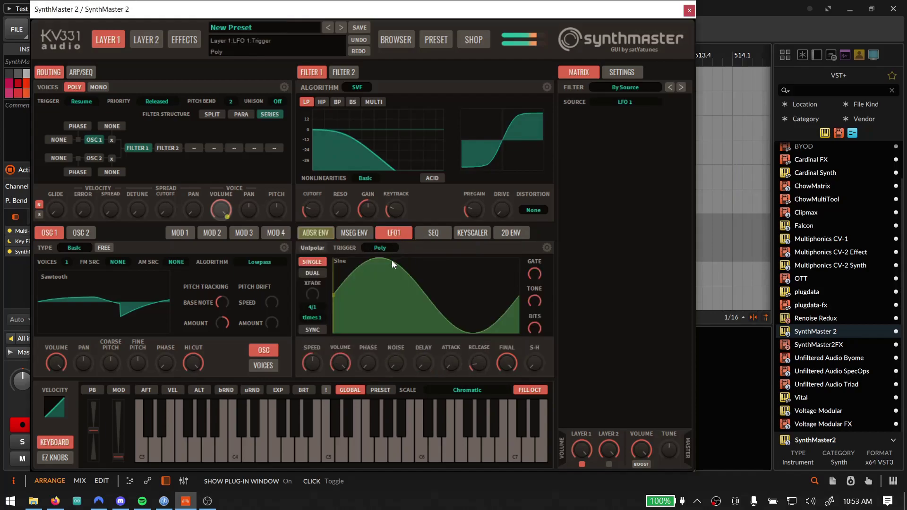
left_click(390, 281)
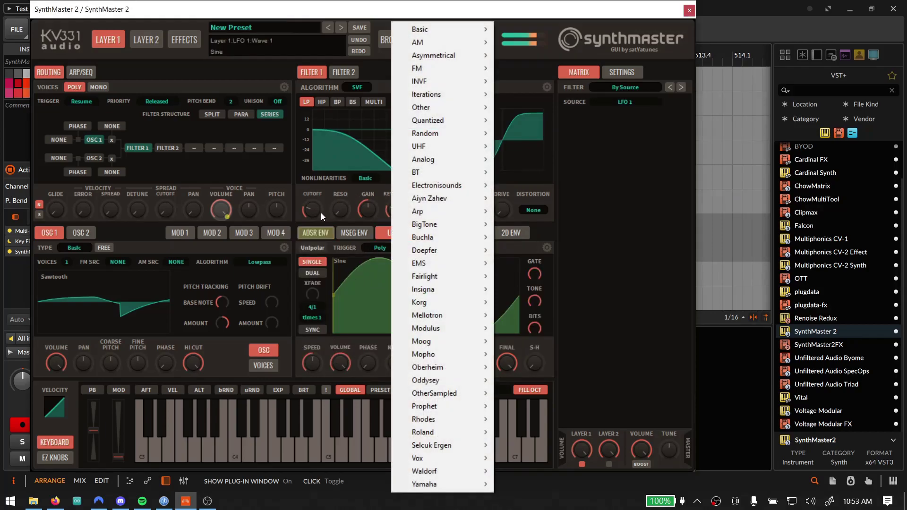
mouse_move(460, 278)
left_click(534, 302)
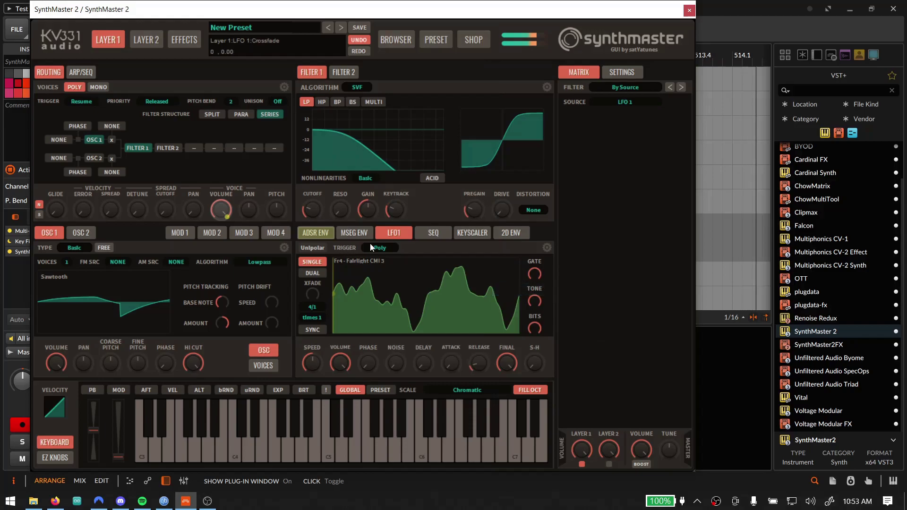
Modulate Filter 1's cutoff with LFO 1 and restart playback to hear it
left_click_drag(312, 208, 307, 208)
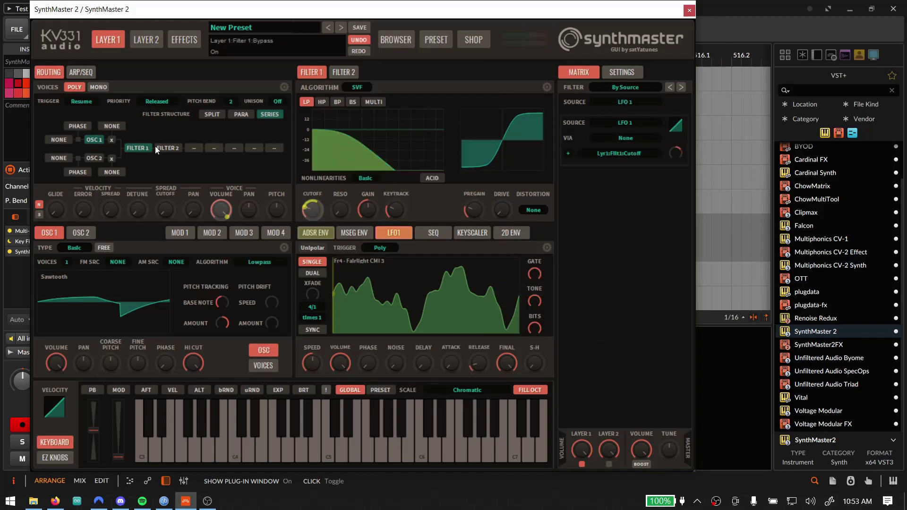
left_click(748, 39)
key("space")
key("space")
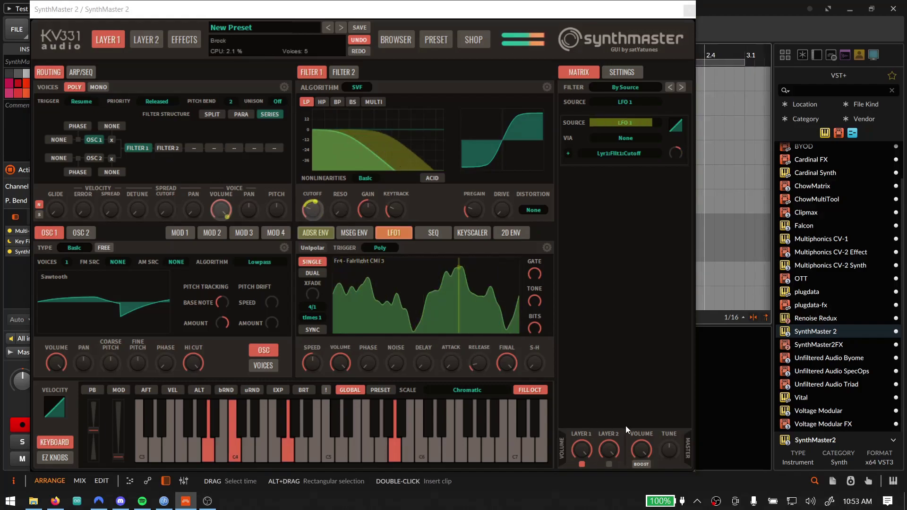
Lower SynthMaster 2's master volume and slow LFO 1 to about 0.23 Hz
left_click_drag(642, 449, 644, 468)
left_click_drag(308, 361, 307, 373)
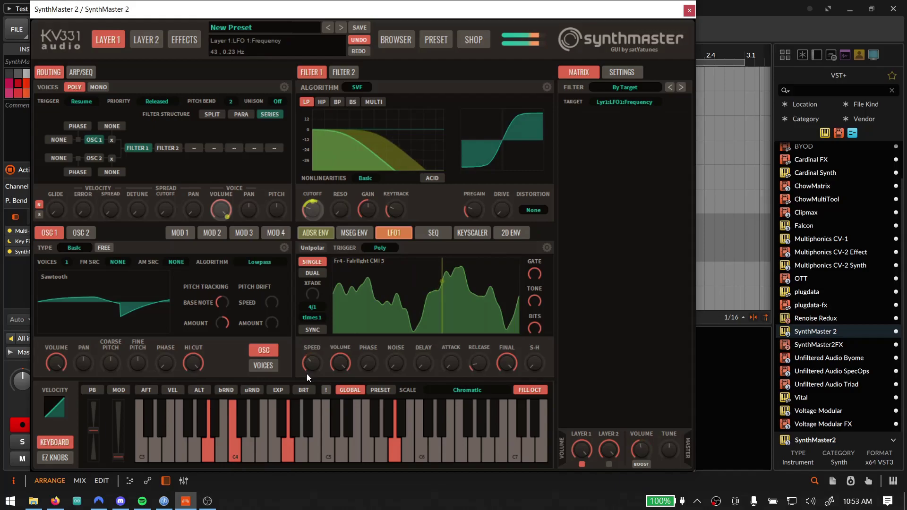
mouse_move(640, 448)
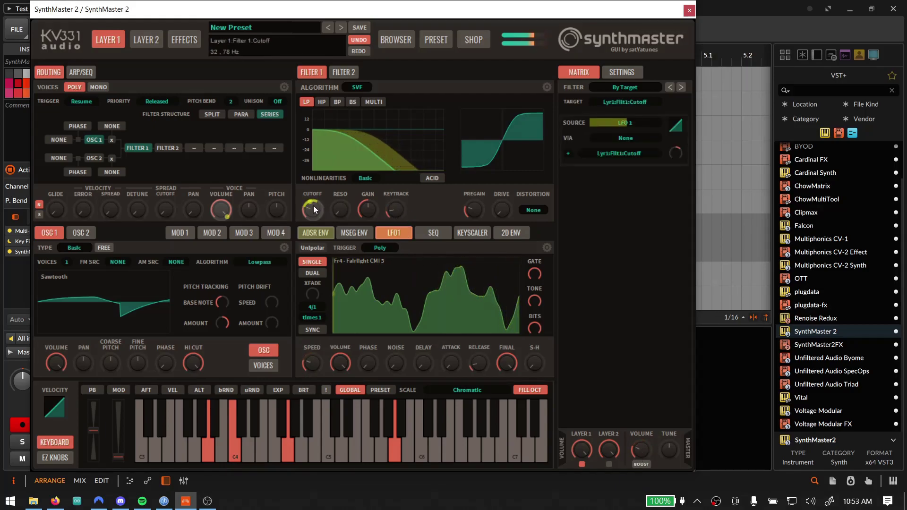
Change oscillator 1's type to Wavetable and load the Blufftable 5 wavetable
left_click(72, 248)
left_click(118, 296)
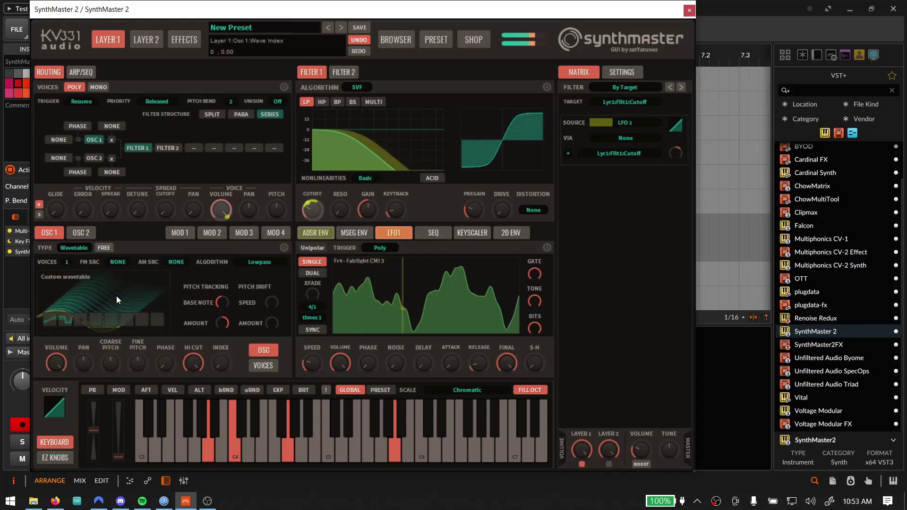
right_click(132, 296)
mouse_move(217, 302)
mouse_move(289, 332)
left_click(373, 331)
right_click(146, 298)
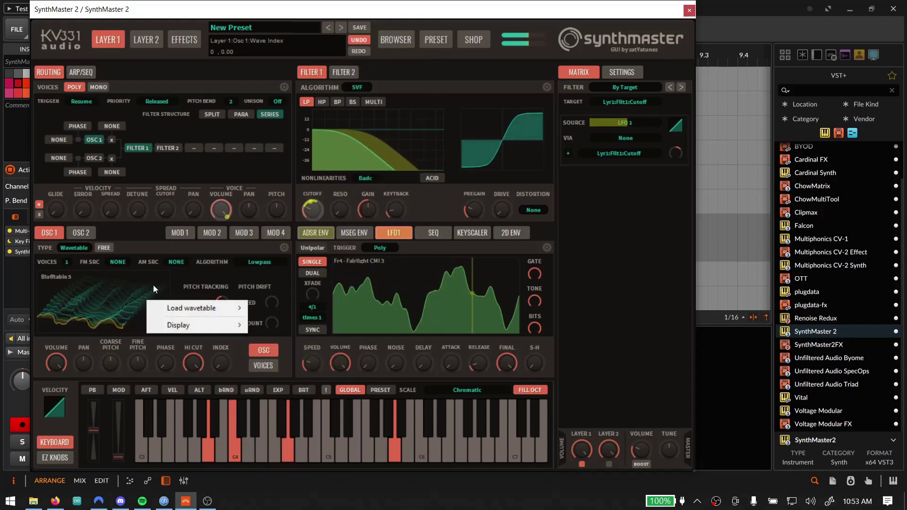
right_click(105, 287)
left_click(296, 343)
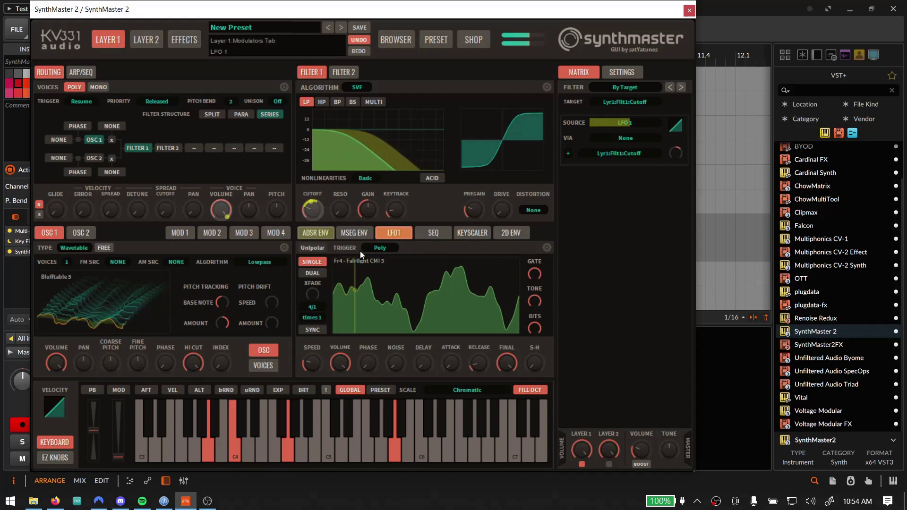
Modulate oscillator 1's wave index with LFO 1 and raise Filter 1's resonance to about 5.5
mouse_move(220, 369)
left_mouse_down()
mouse_move(232, 329)
mouse_move(357, 186)
mouse_move(215, 363)
left_mouse_up()
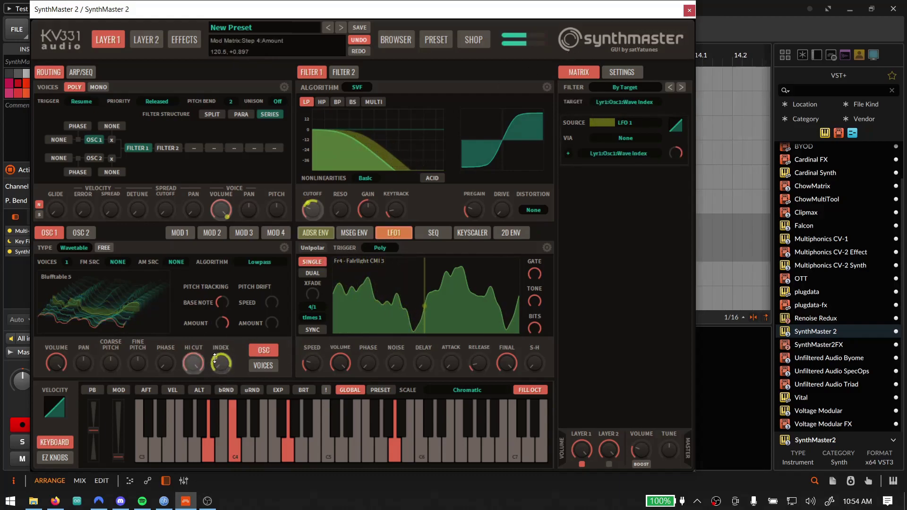
left_click_drag(340, 209, 323, 157)
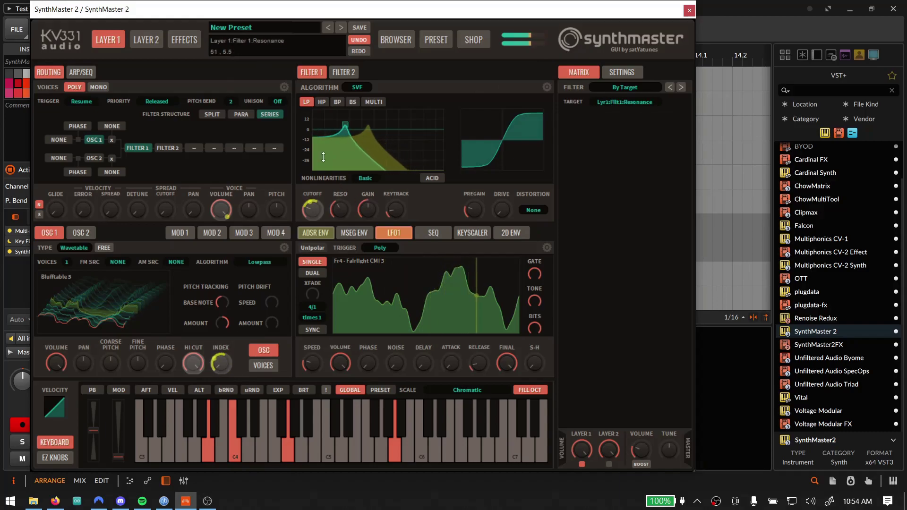
Add a Reverb to Layer 1's insert 2 effect slot and adjust its distance and reverb time
left_click(183, 41)
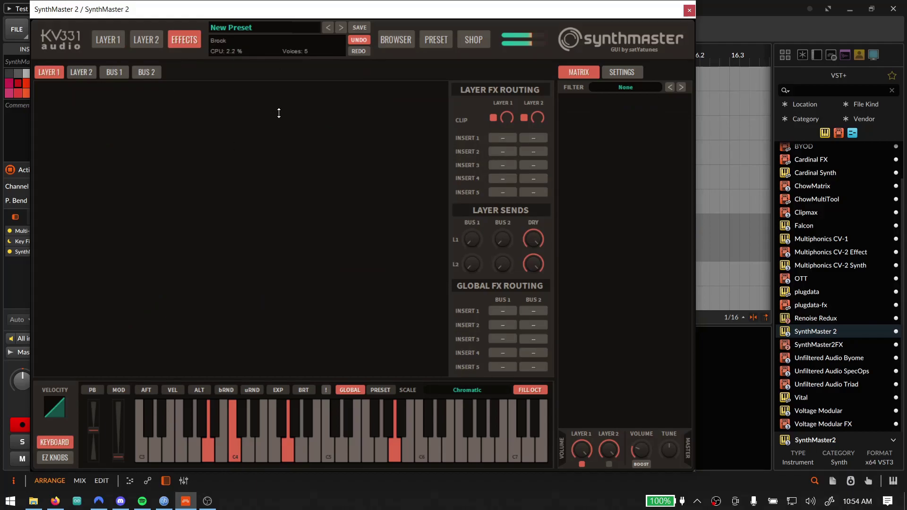
left_click(504, 152)
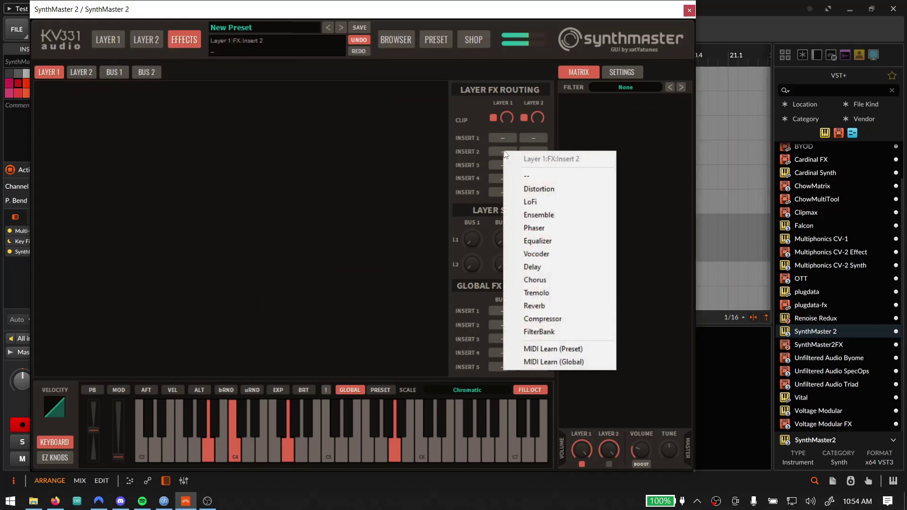
left_click(567, 304)
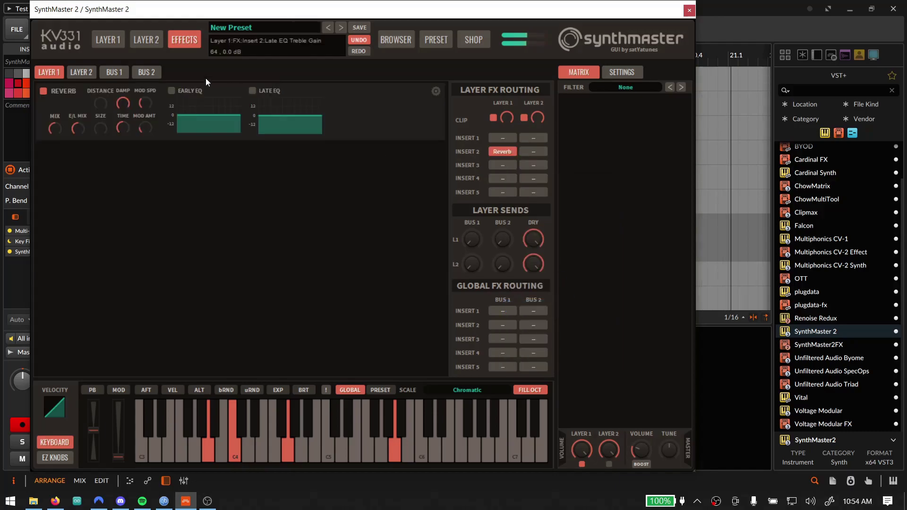
left_click_drag(99, 103, 100, 98)
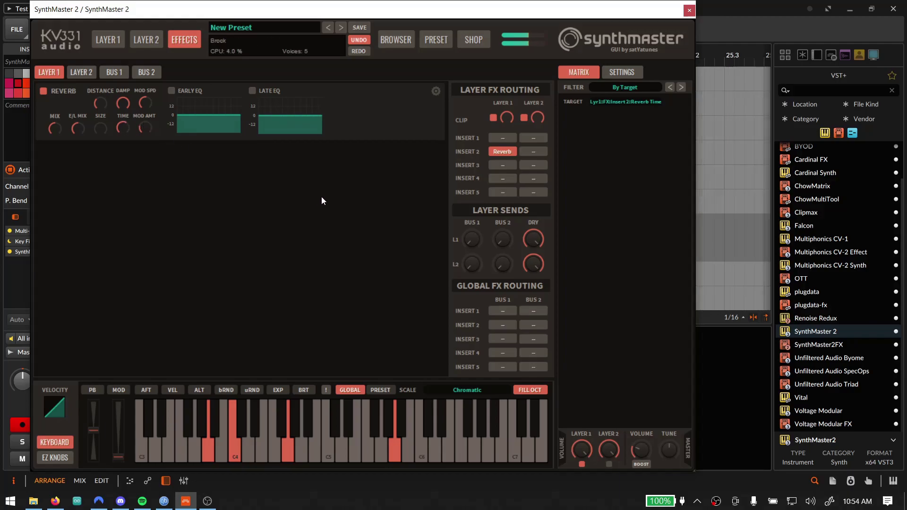
Add a second Reverb to Layer 1's insert 3 effect slot, lower its damping and increase its room size
left_click(502, 164)
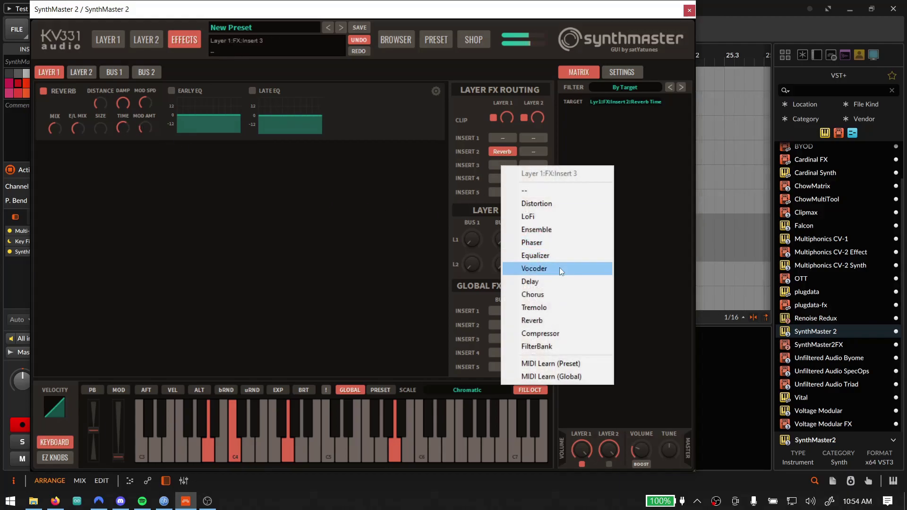
left_click(565, 321)
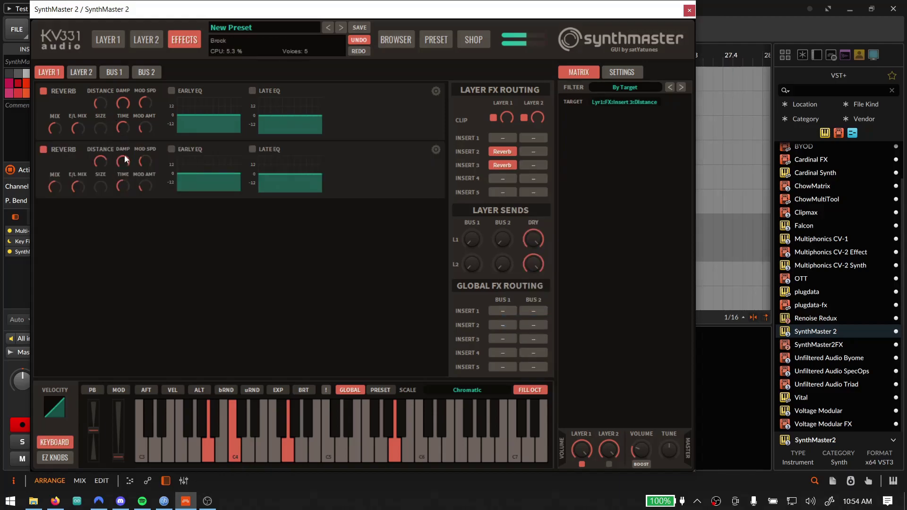
left_click_drag(121, 161, 121, 176)
left_click_drag(123, 190, 117, 178)
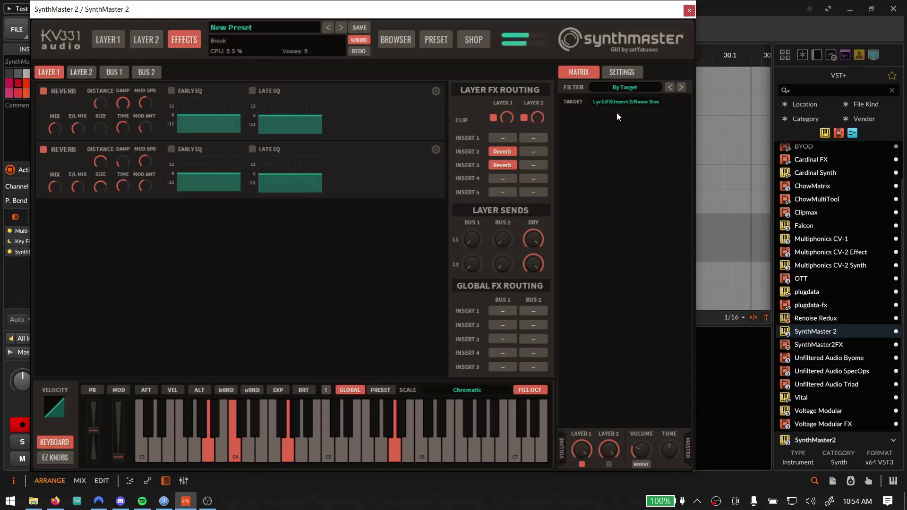
Set Layer 1's oscillator 1 to 3 voices and change Filter 1's algorithm to Ladder
left_click(111, 43)
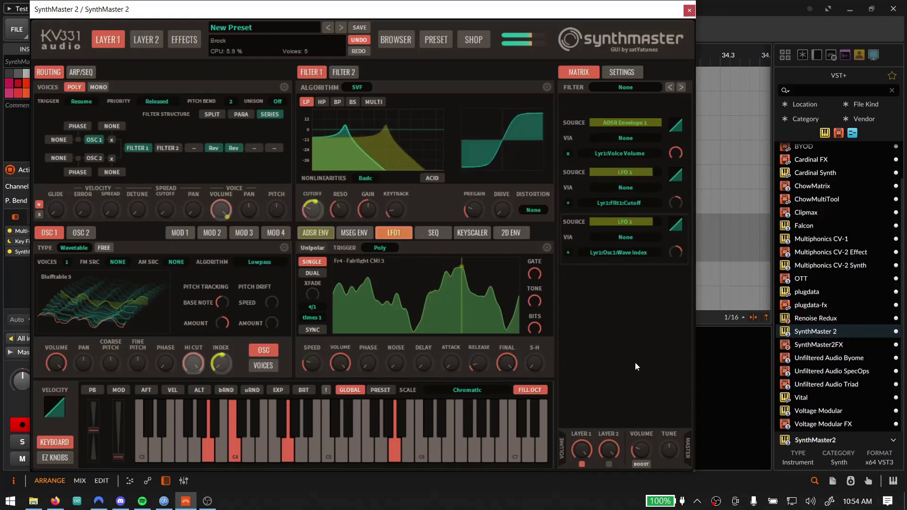
left_click(635, 456)
left_click(67, 261)
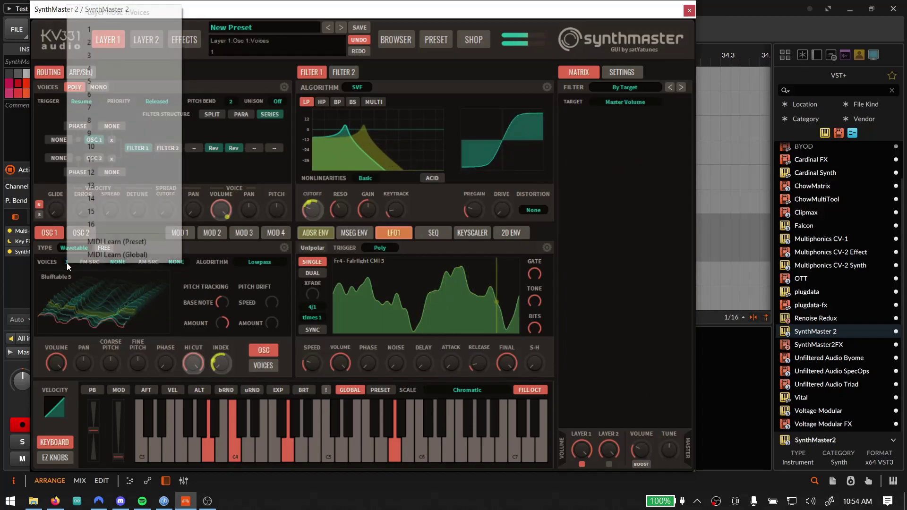
left_click(127, 58)
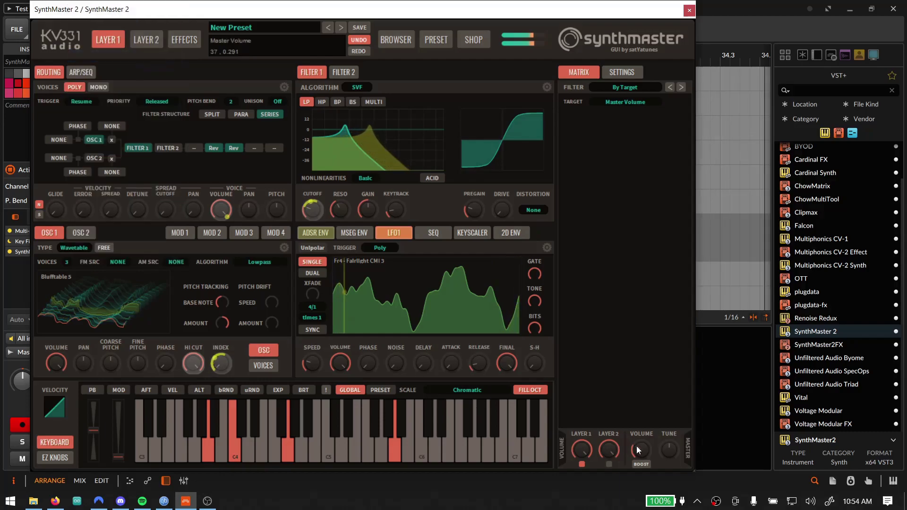
mouse_move(129, 277)
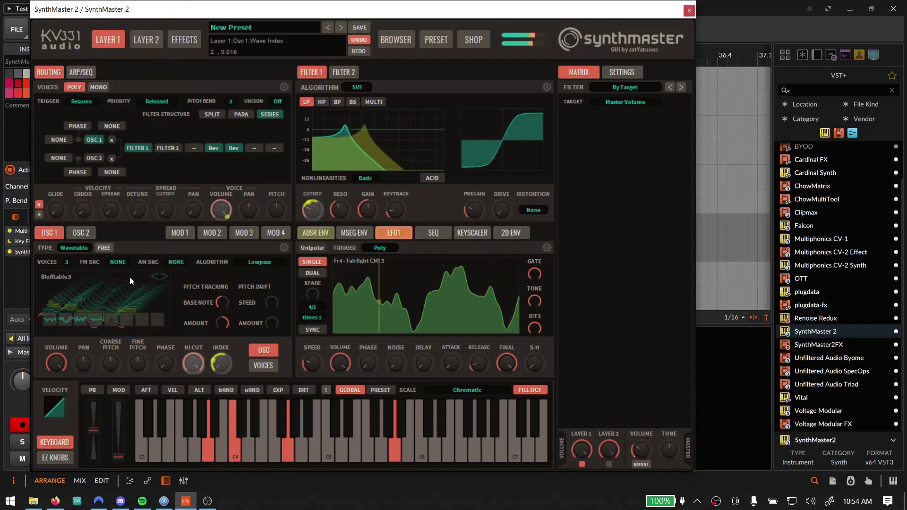
left_click(356, 90)
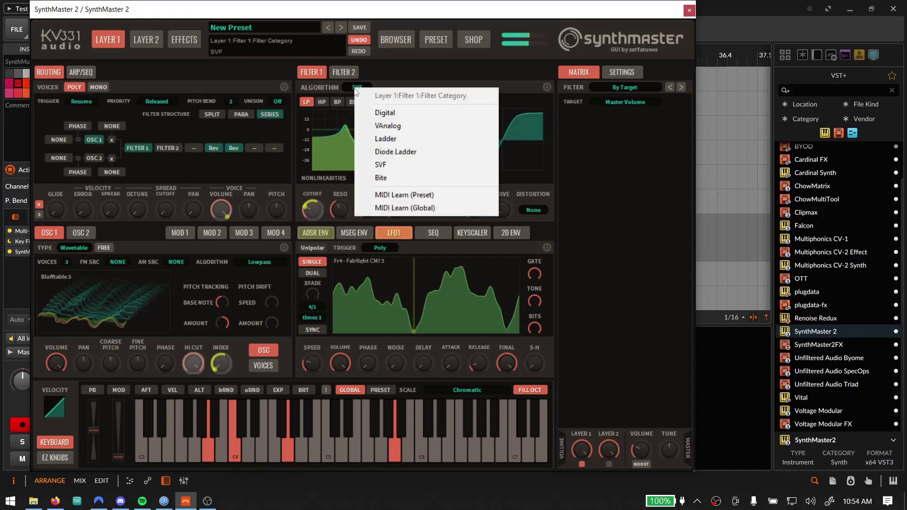
left_click(409, 136)
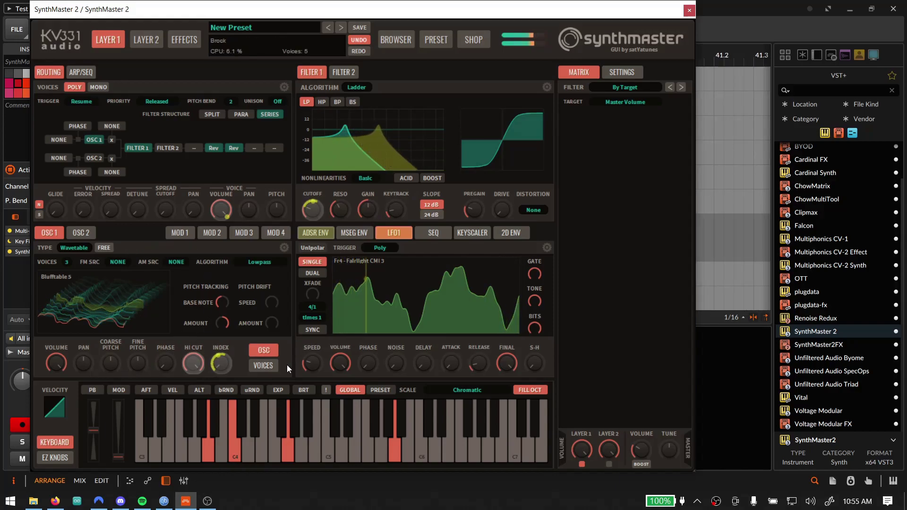
Raise oscillator 1's stereo spread and add a small amount of detune spread to its voices
left_click(271, 367)
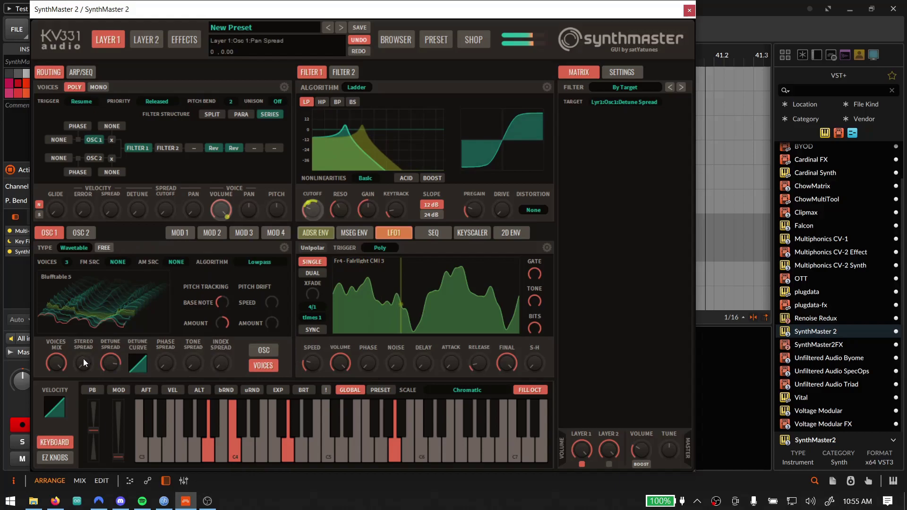
left_click_drag(114, 363, 88, 309)
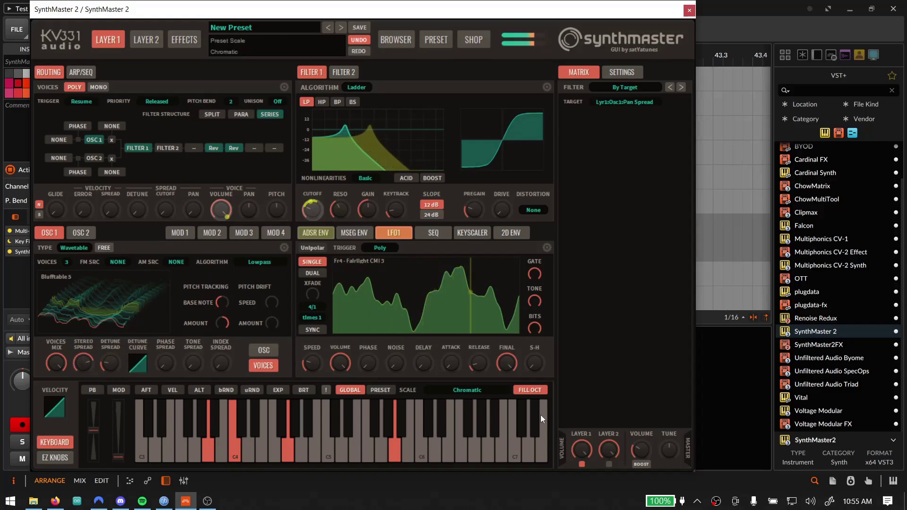
left_click_drag(118, 362, 117, 370)
Load the BoomSAM Pulse wavetable from the Analog collection into oscillator 1
right_click(109, 299)
mouse_move(186, 305)
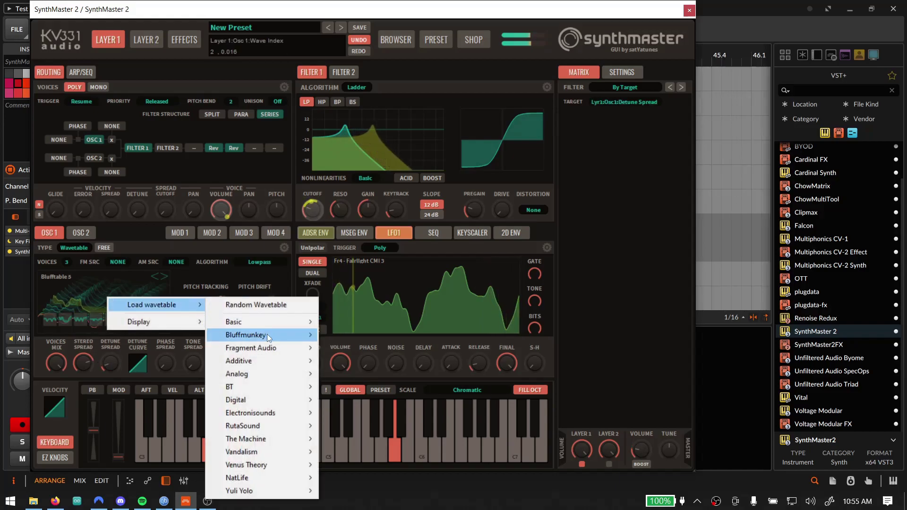
mouse_move(272, 373)
mouse_move(359, 399)
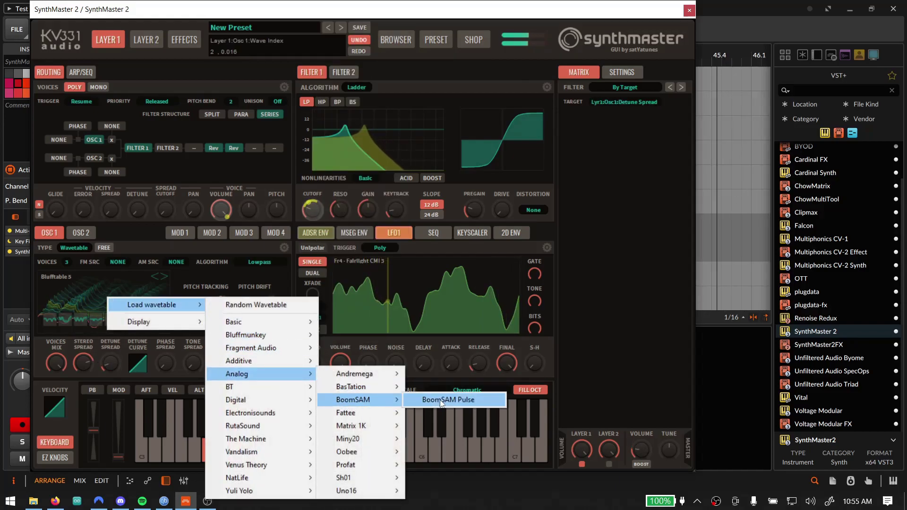
left_click(472, 399)
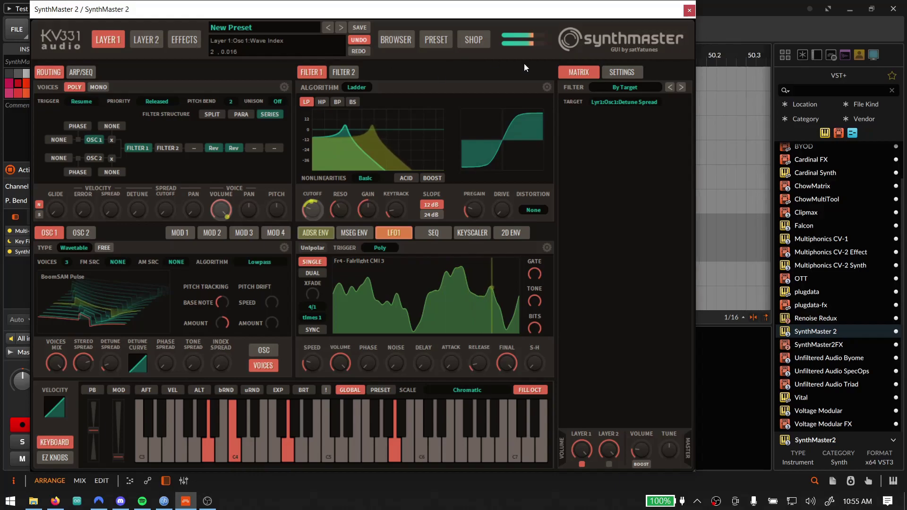
Add a third Reverb to Layer 1's insert 4 effect slot and adjust its size and reverb time
left_click(188, 42)
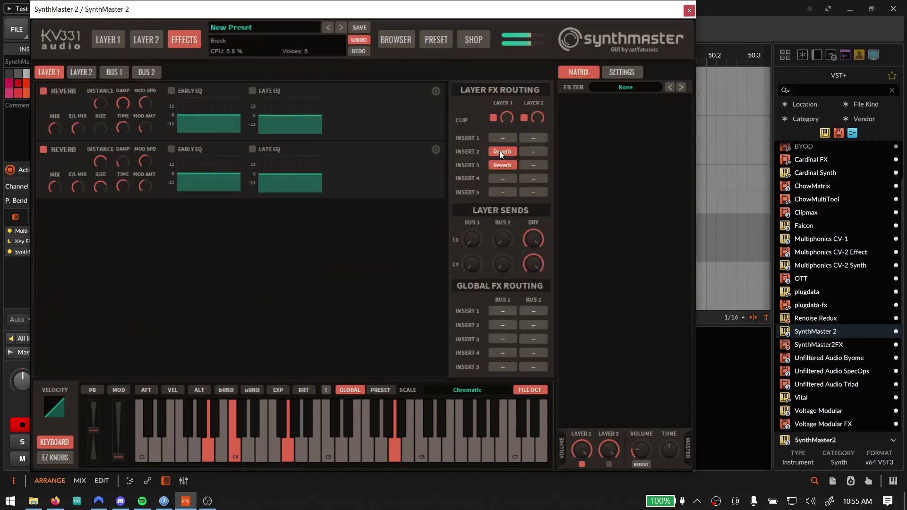
left_click(502, 179)
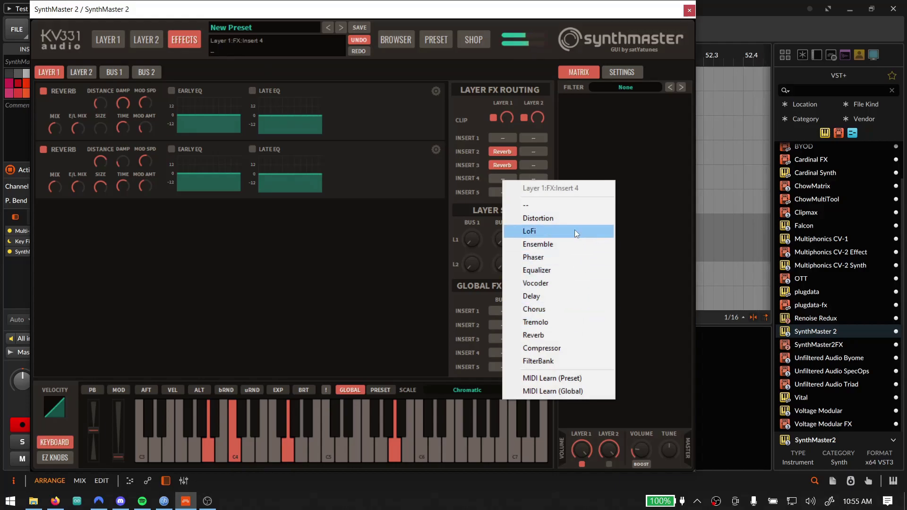
left_click(554, 335)
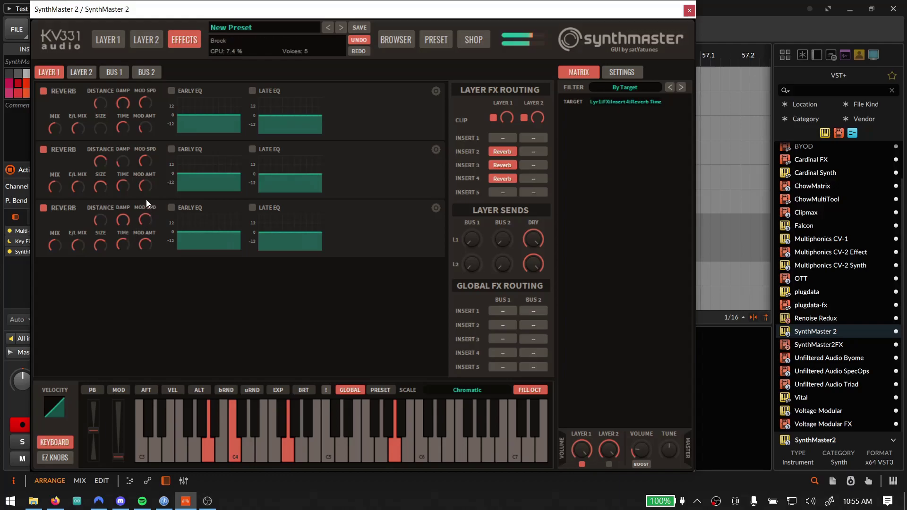
Add a Delay to Layer 1's insert 5 effect slot with a 1/8 left delay and Pong enabled, then close SynthMaster 2
left_click(503, 191)
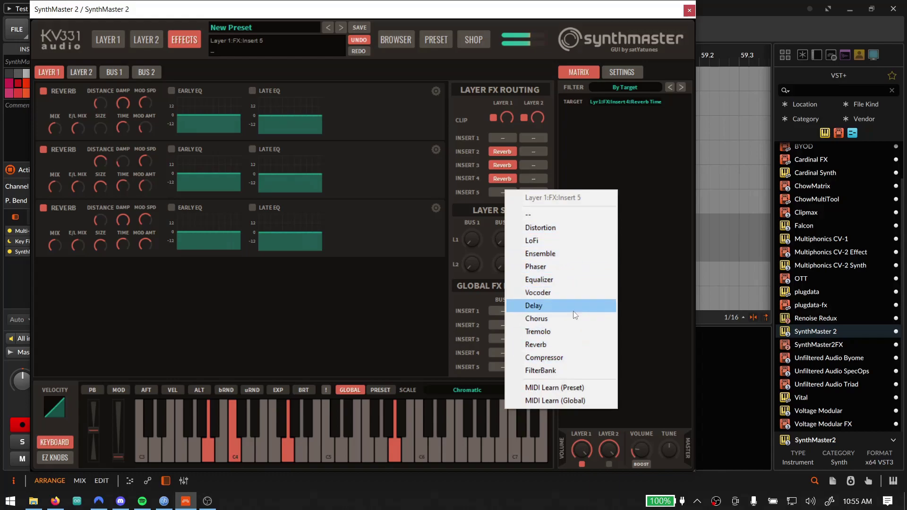
left_click(544, 306)
left_click_drag(100, 280, 100, 283)
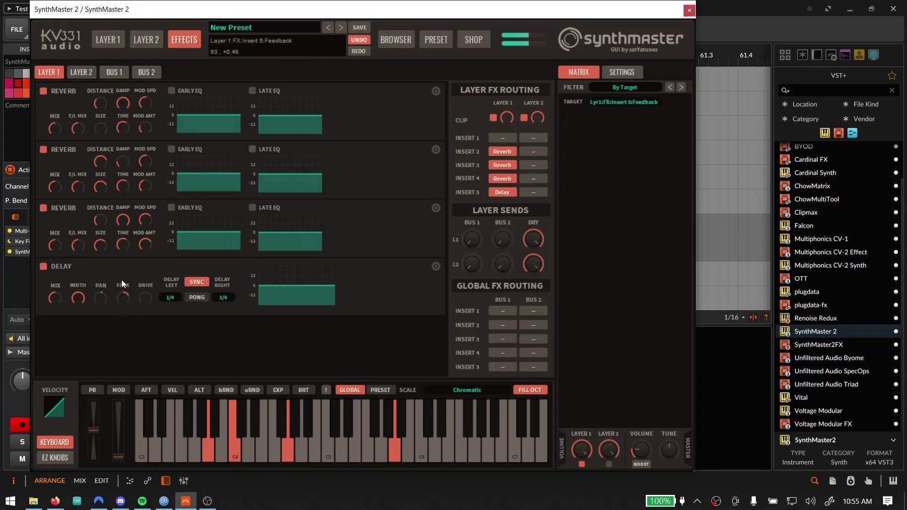
left_click(166, 297)
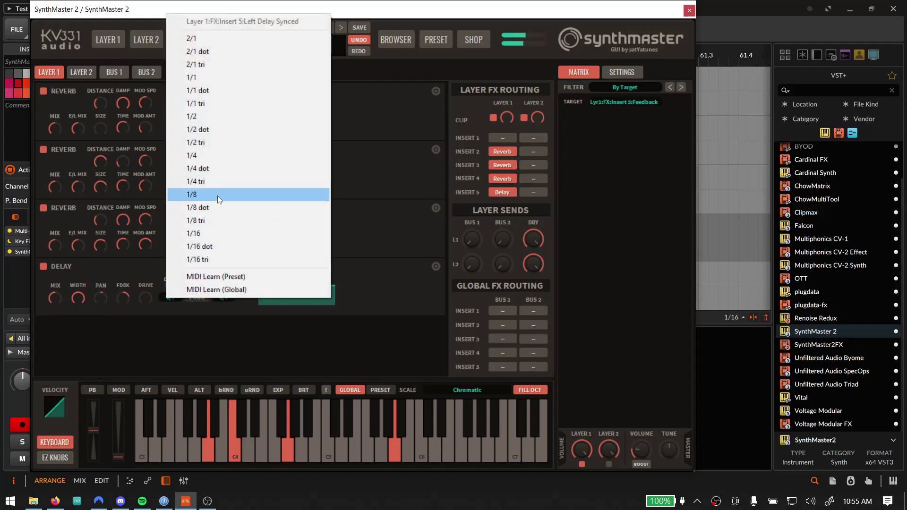
left_click(218, 196)
left_click(197, 297)
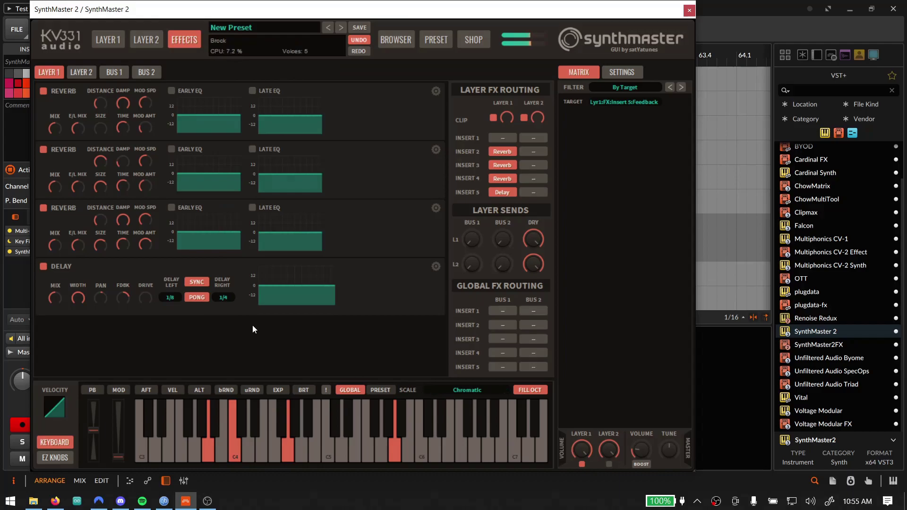
left_click(108, 45)
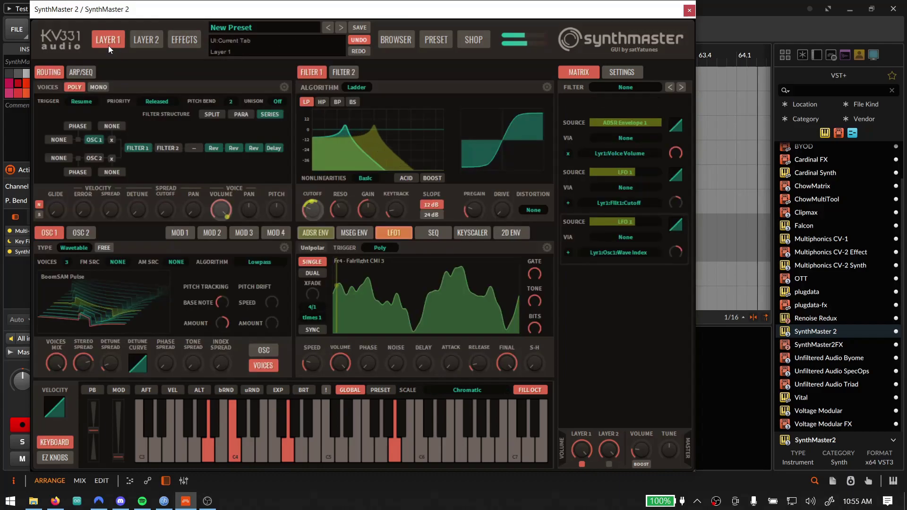
left_click(689, 10)
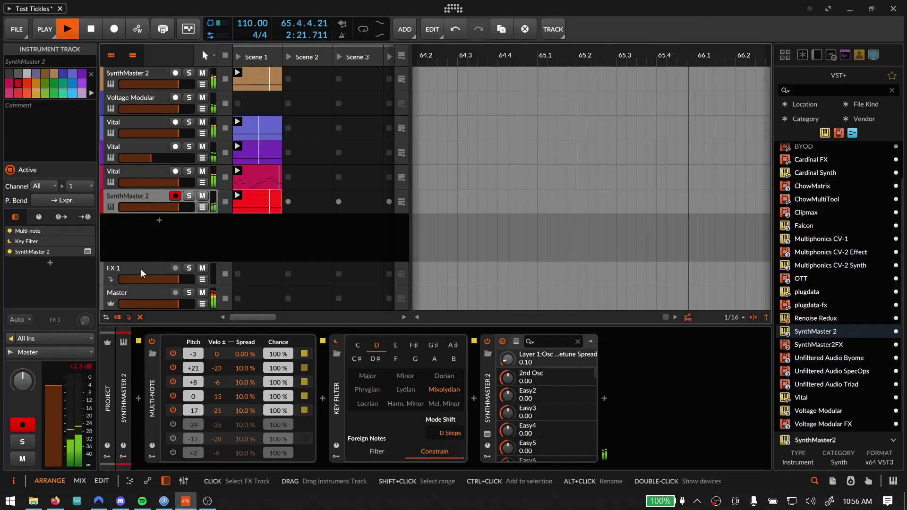
Raise the pre gain of Clipmax on the Master track to about 4.41 dB and close the plugin
left_click(144, 293)
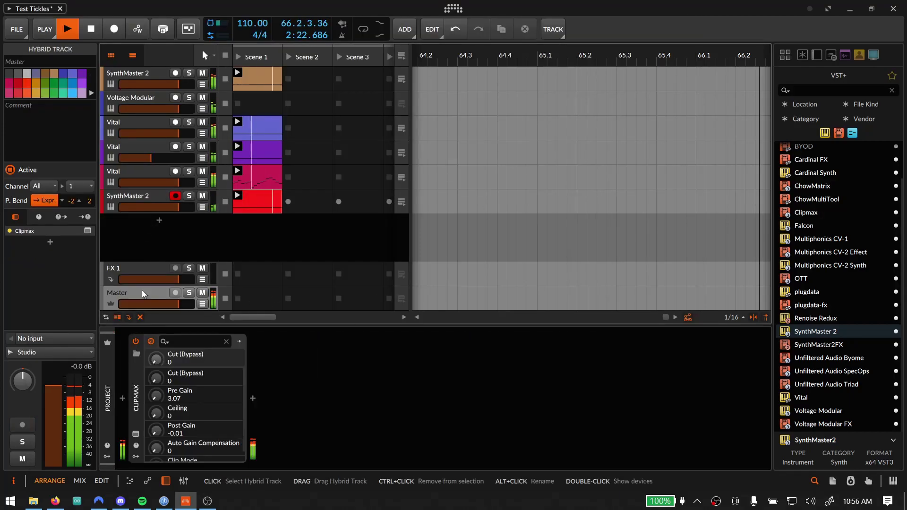
left_click(136, 434)
left_click_drag(377, 133, 378, 122)
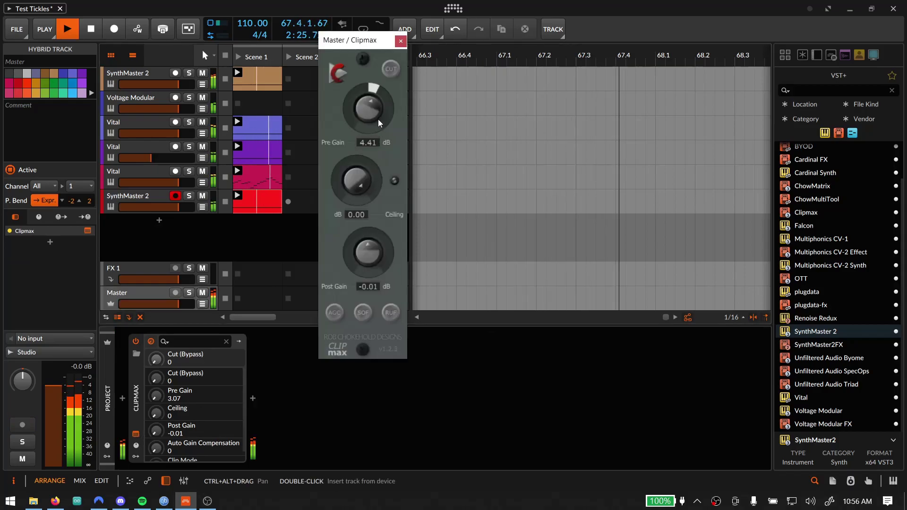
left_click(400, 40)
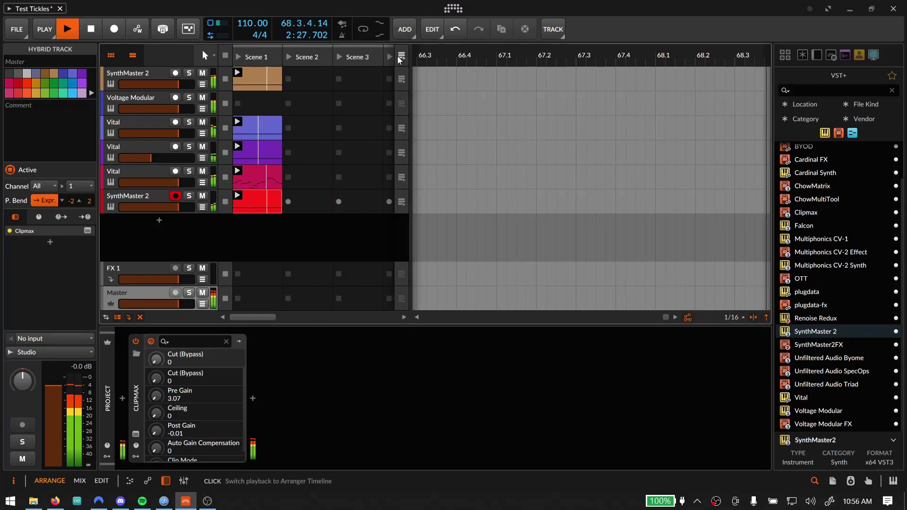
Disarm the lower SynthMaster 2 track and adjust the distortion drive in the effects of the purple track's Vital
left_click(176, 196)
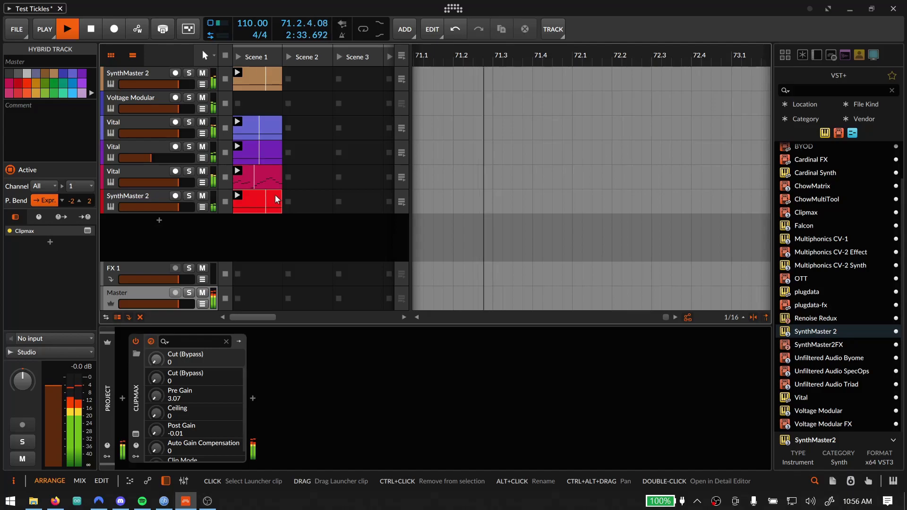
left_click(141, 176)
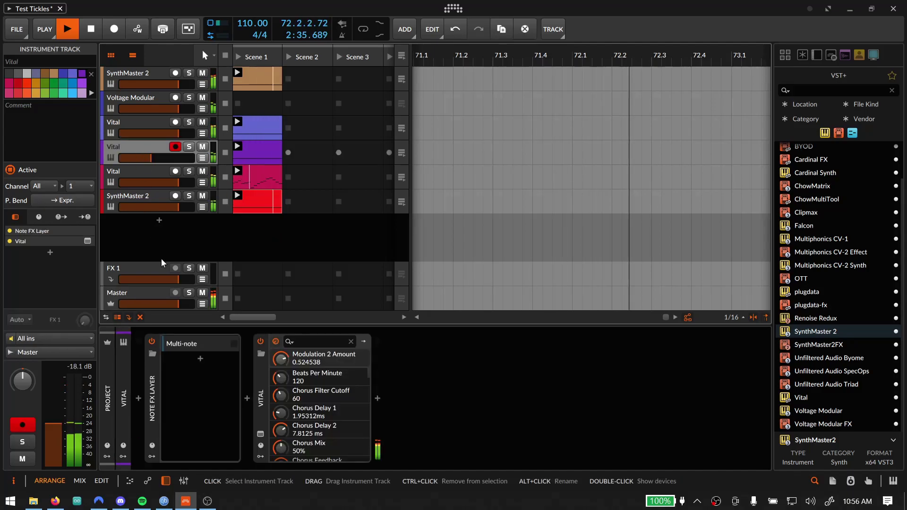
left_click(261, 434)
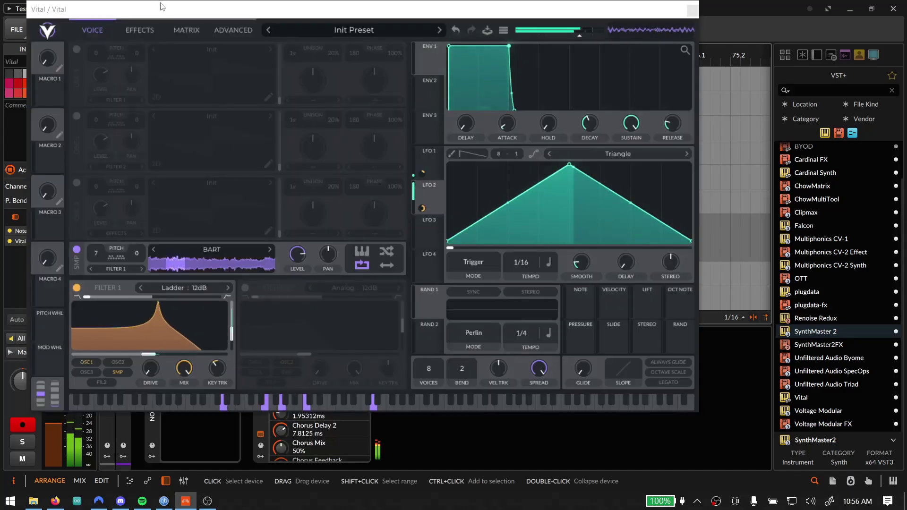
left_click(187, 30)
left_click(154, 31)
left_click_drag(318, 128, 318, 135)
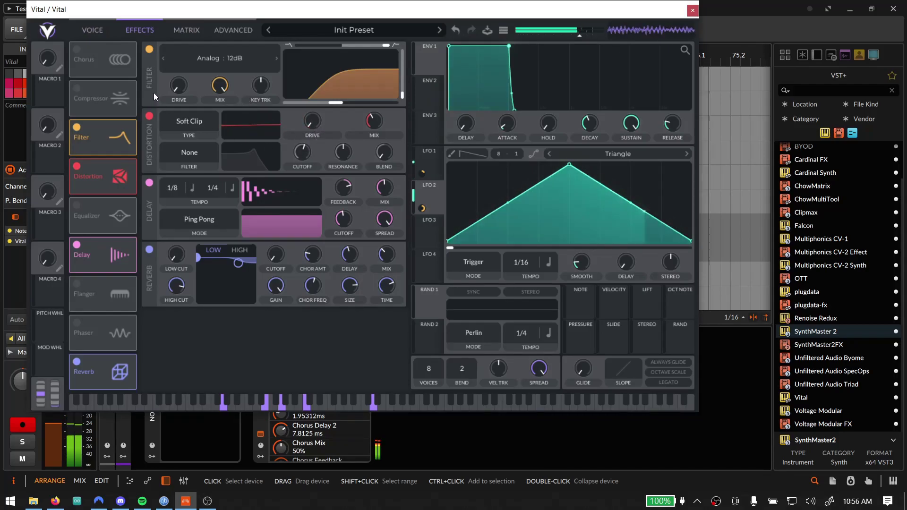
Lower Filter 1's cutoff in Vital and reshape LFO 2 from a triangle into a curved downward decay
left_click(92, 30)
left_click_drag(185, 336, 164, 332)
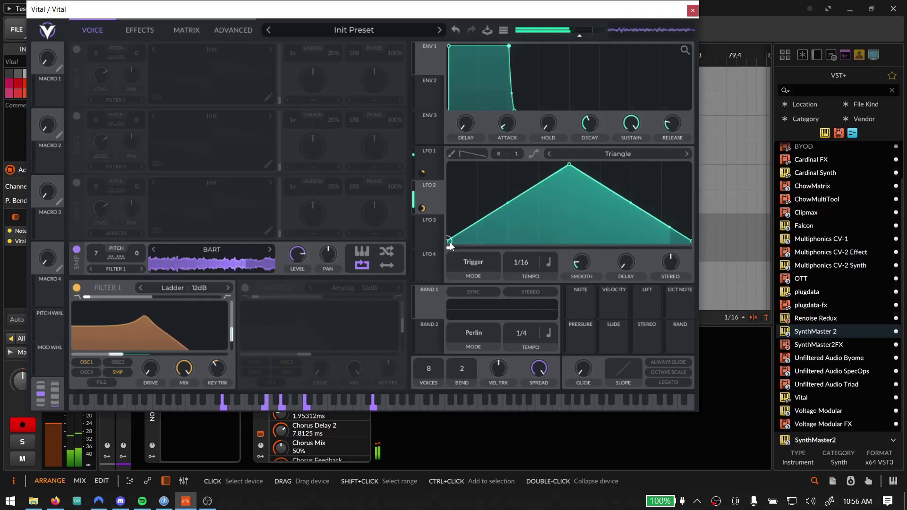
left_click_drag(448, 241, 477, 137)
left_click_drag(571, 165, 679, 242)
left_click_drag(562, 202, 564, 228)
left_click_drag(679, 245, 692, 248)
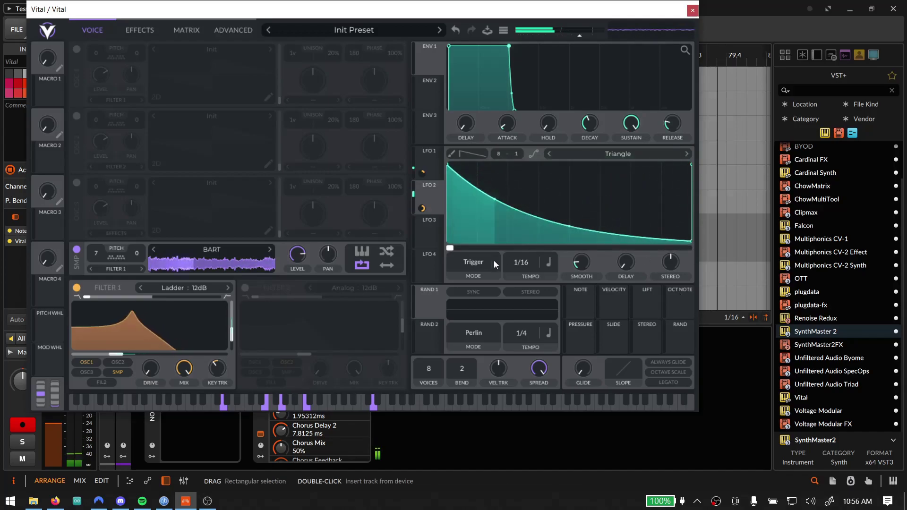
Set LFO 1's modulation of Filter 1's cutoff to about 51.04 and change the filter type to Ladder Notch Blend
mouse_move(149, 345)
left_click_drag(148, 344, 149, 333)
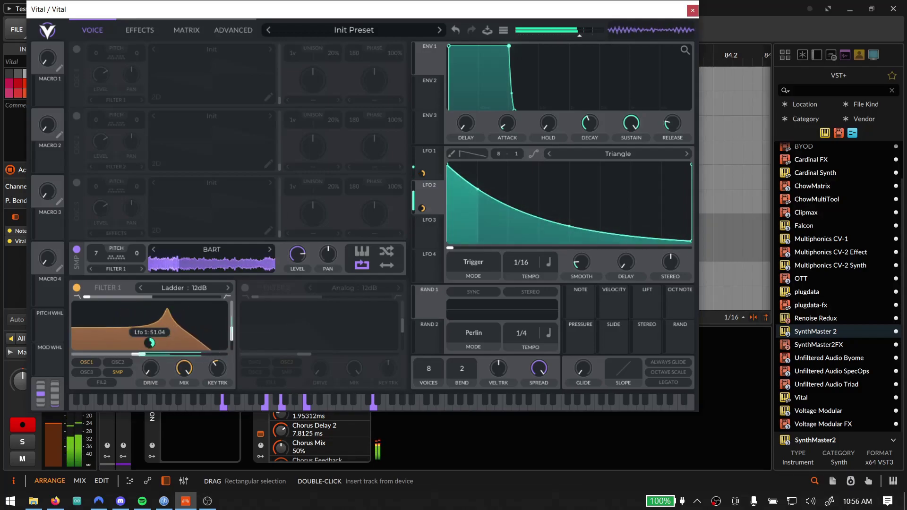
left_click(181, 297)
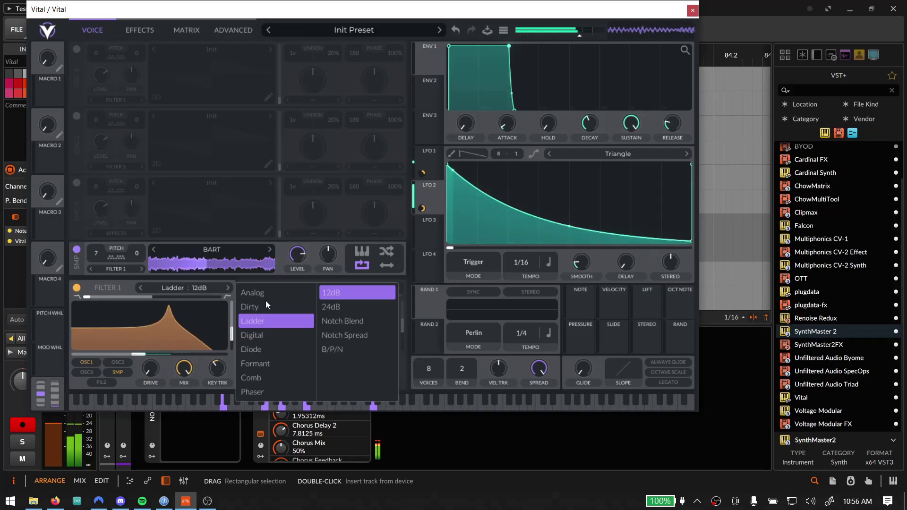
left_click(345, 321)
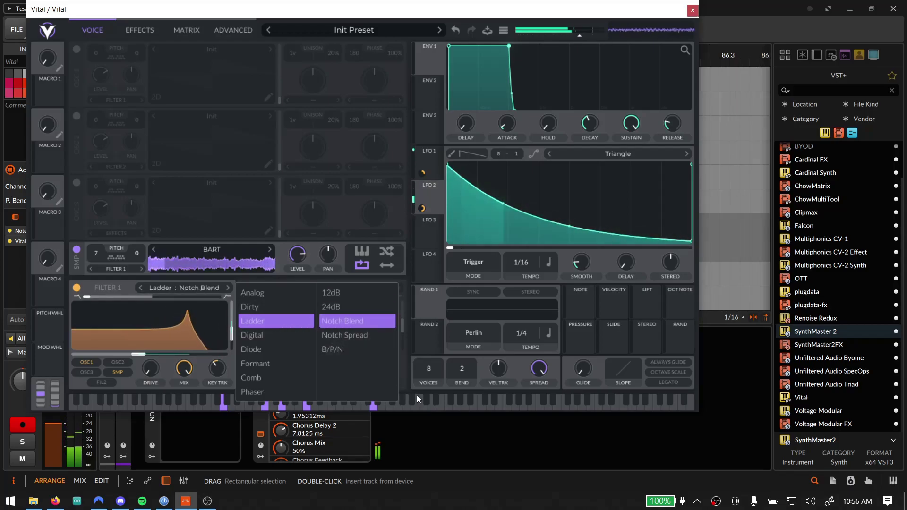
Steepen LFO 2's decay curve in the purple track's Vital and close the plugin
left_click(404, 367)
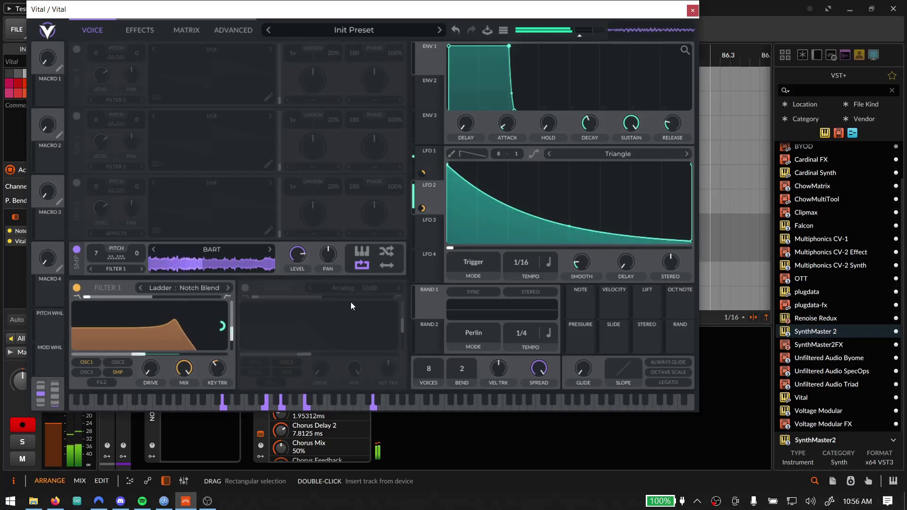
left_click_drag(568, 225, 568, 238)
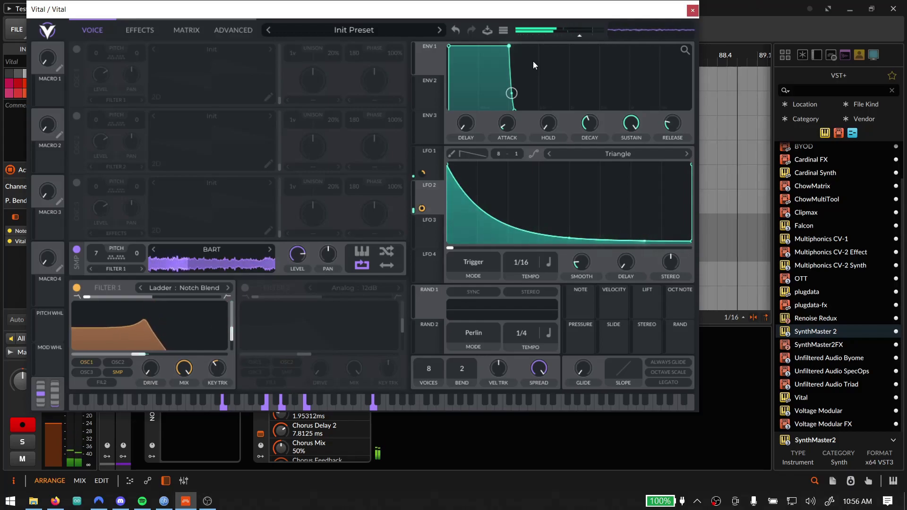
left_click(693, 10)
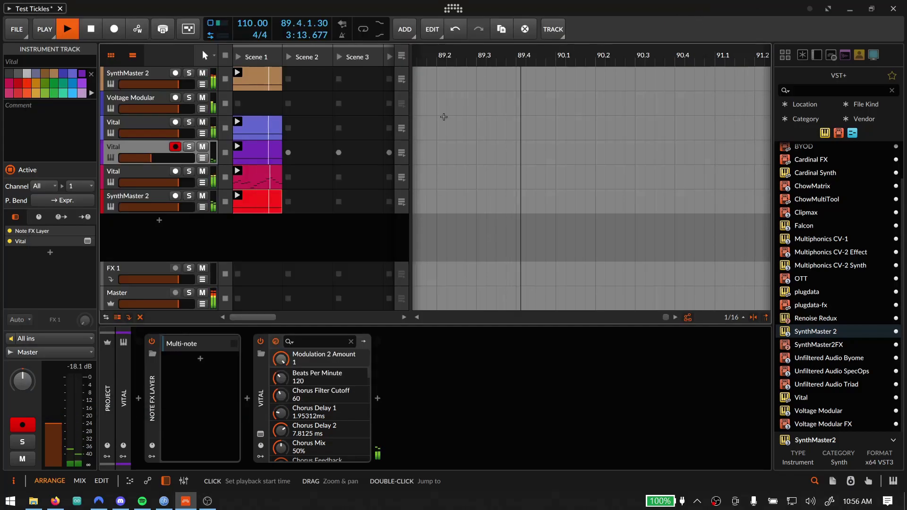
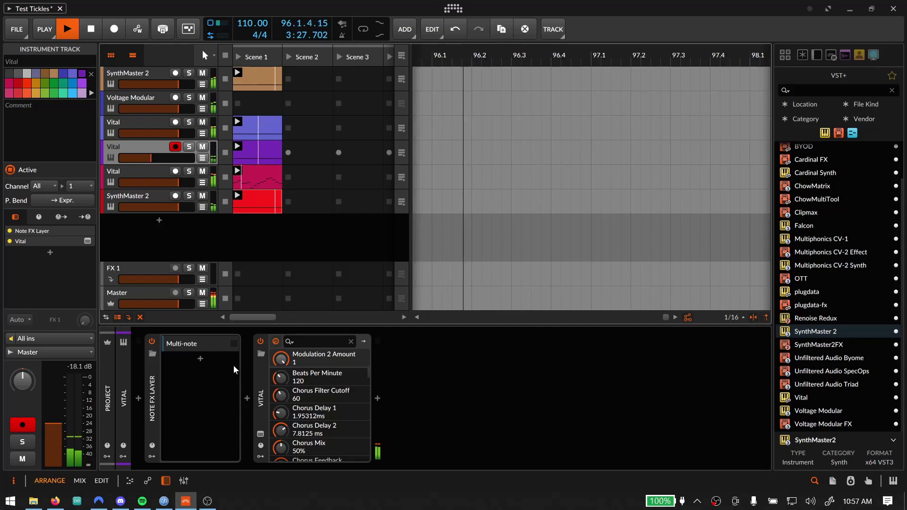
Check the gain and ceiling settings of Clipmax on the Master track
left_click(151, 293)
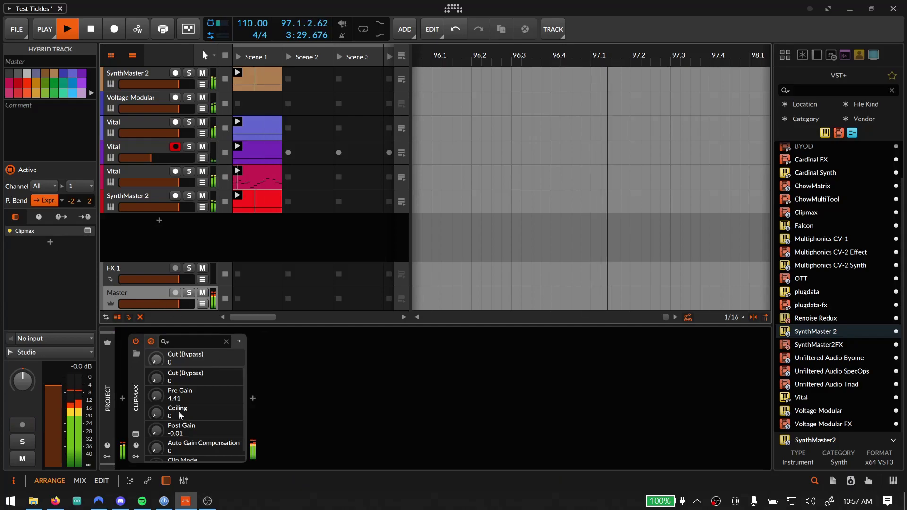
left_click(136, 434)
mouse_move(369, 109)
left_mouse_down()
mouse_move(370, 98)
mouse_move(370, 109)
left_mouse_up()
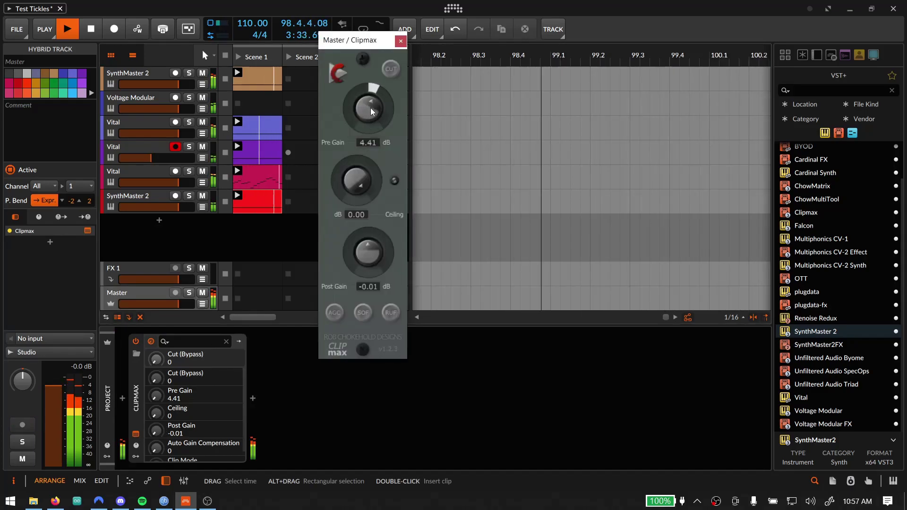
left_click(400, 41)
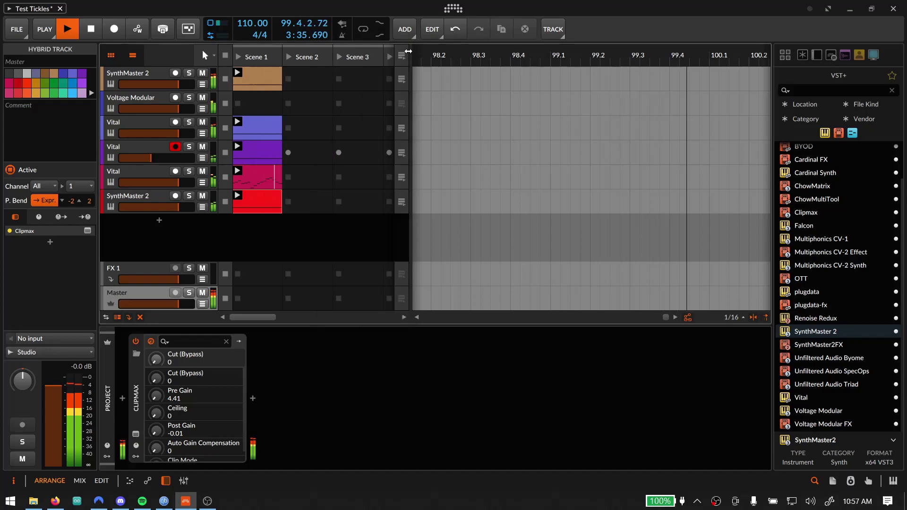
left_click(87, 231)
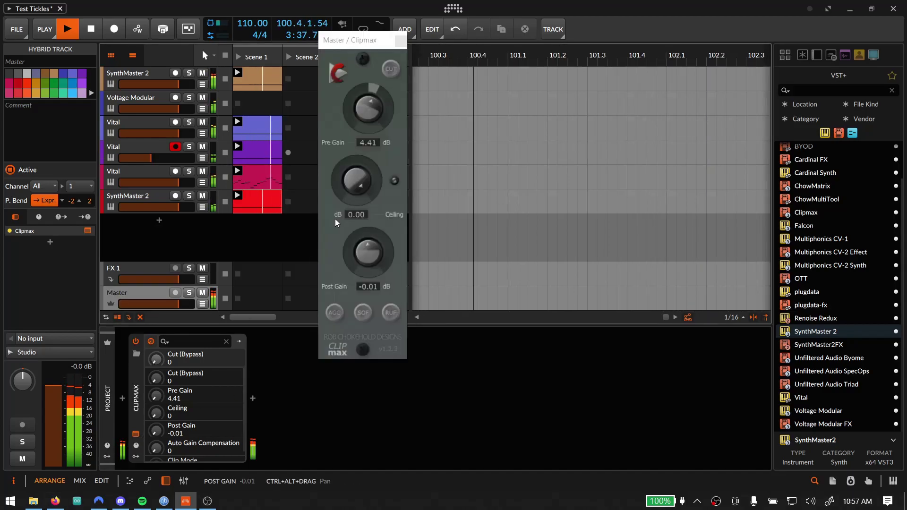
left_click(401, 41)
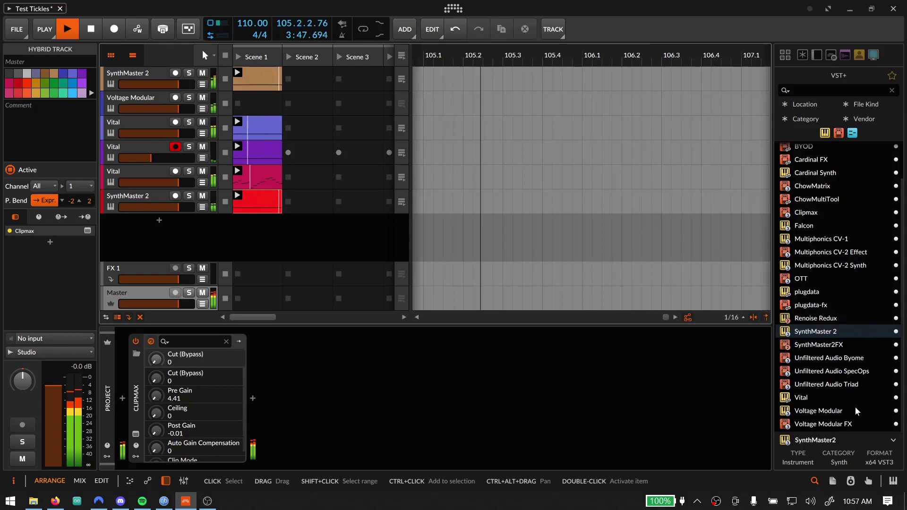
Add Vital as a new instrument track below the red SynthMaster 2 track
scroll(854, 353, "up", 2)
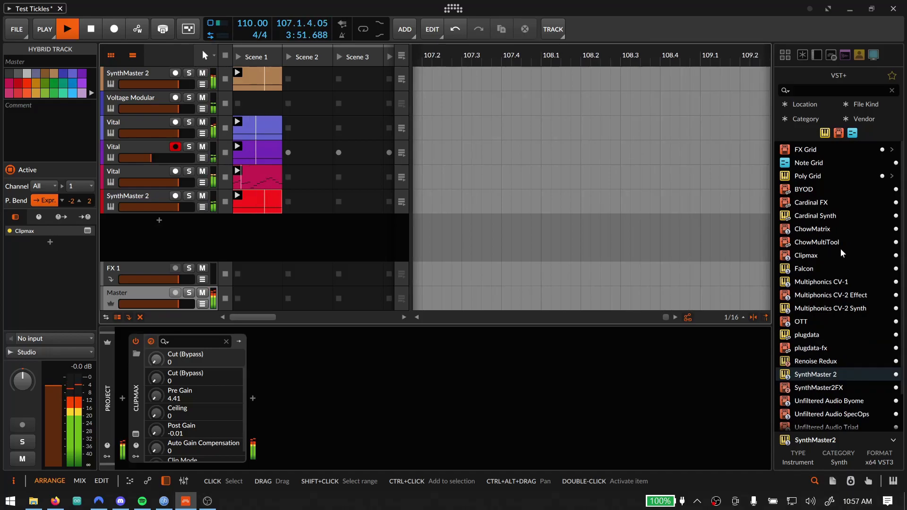
scroll(841, 260, "down", 2)
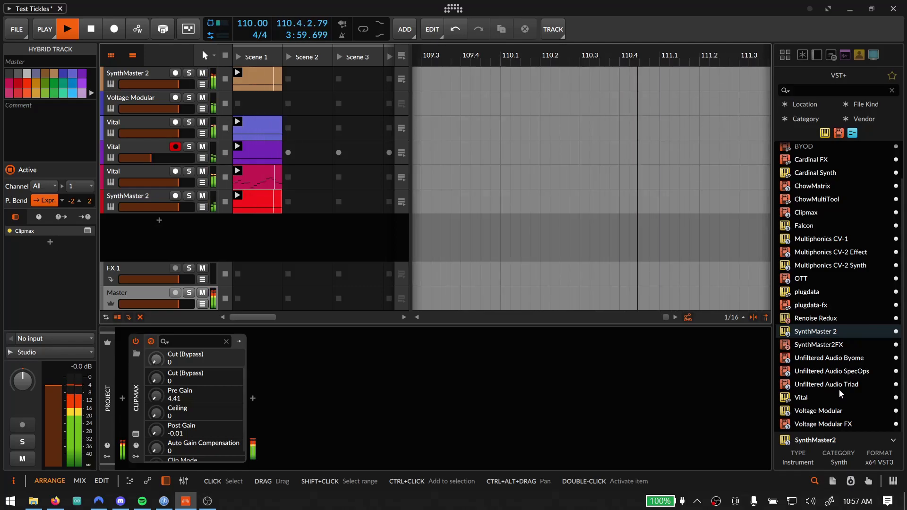
scroll(840, 393, "up", 2)
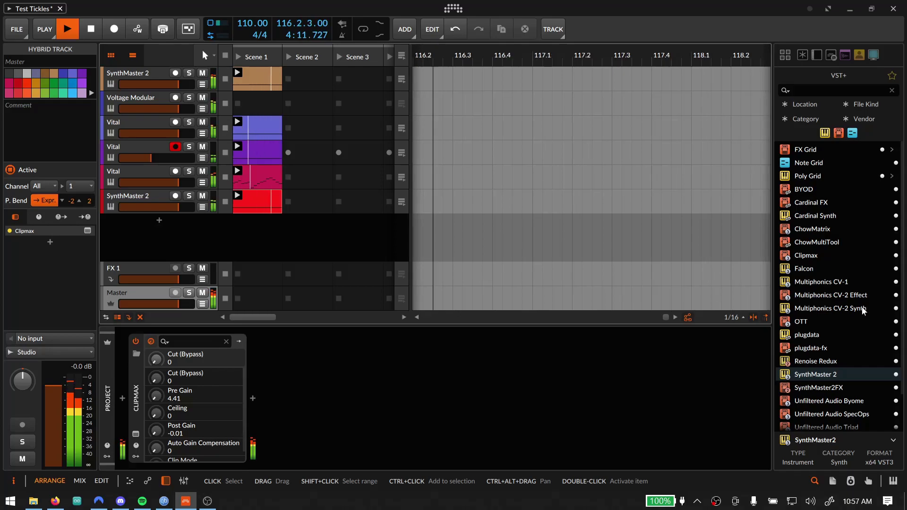
scroll(862, 308, "down", 1)
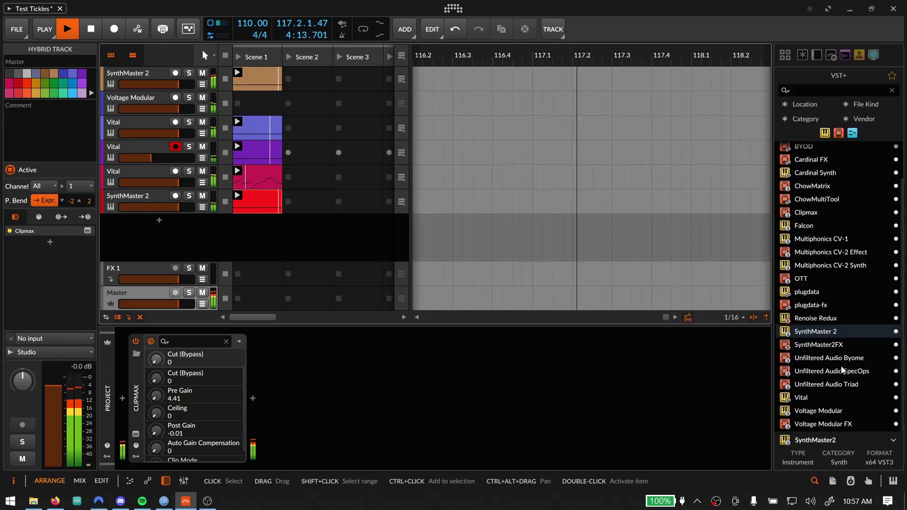
left_click_drag(803, 397, 253, 247)
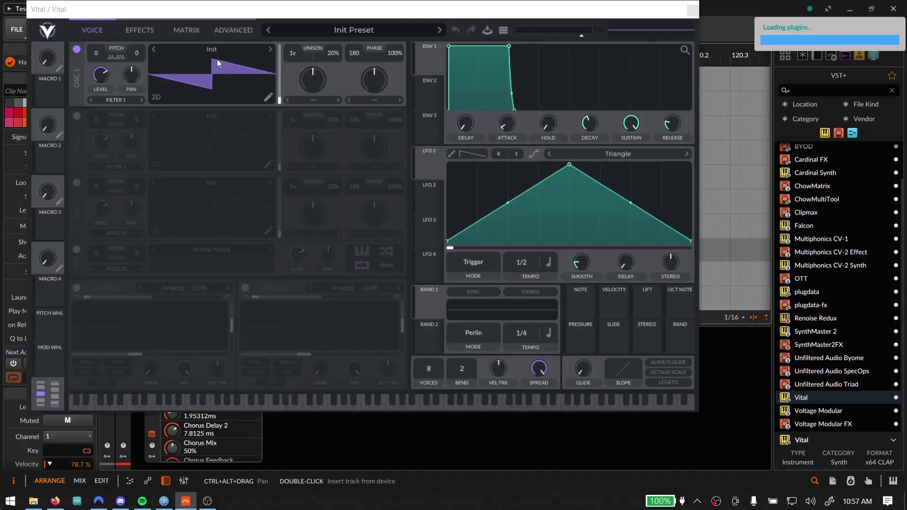
Switch off oscillator 1 in the new Vital, enable its sampler with the Jack Hammer sample and close the plugin
left_click(77, 49)
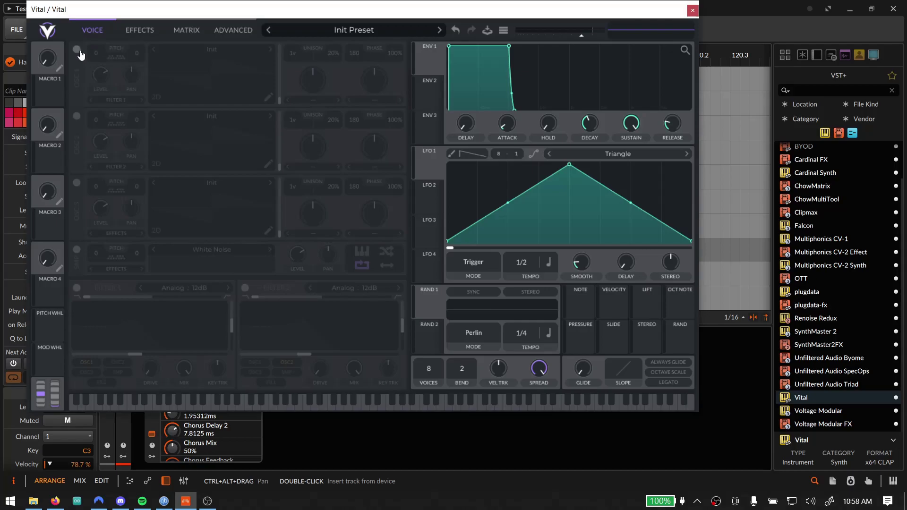
left_click(78, 250)
left_click(214, 250)
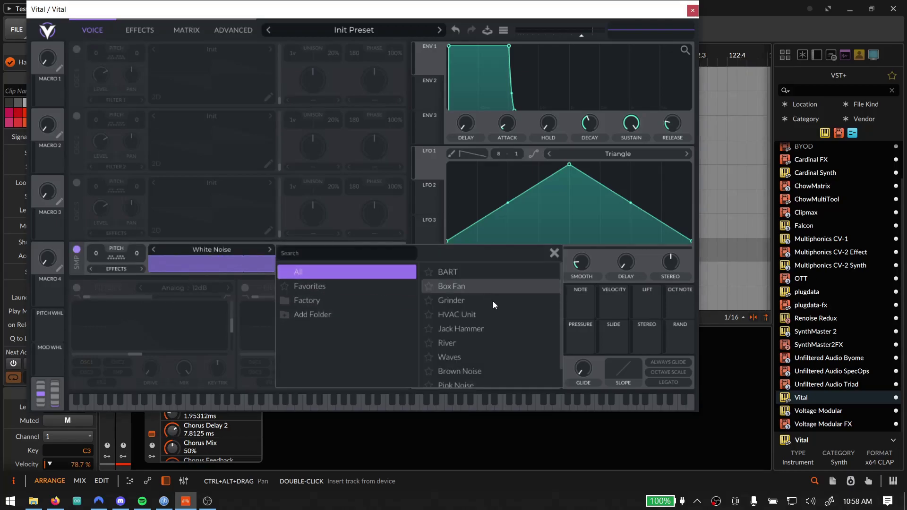
scroll(492, 310, "down", 1)
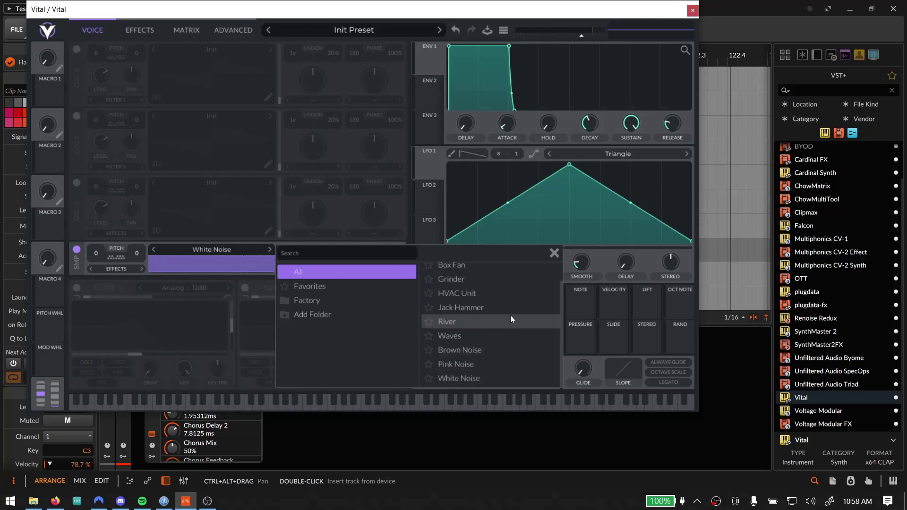
left_click(510, 309)
left_click(196, 318)
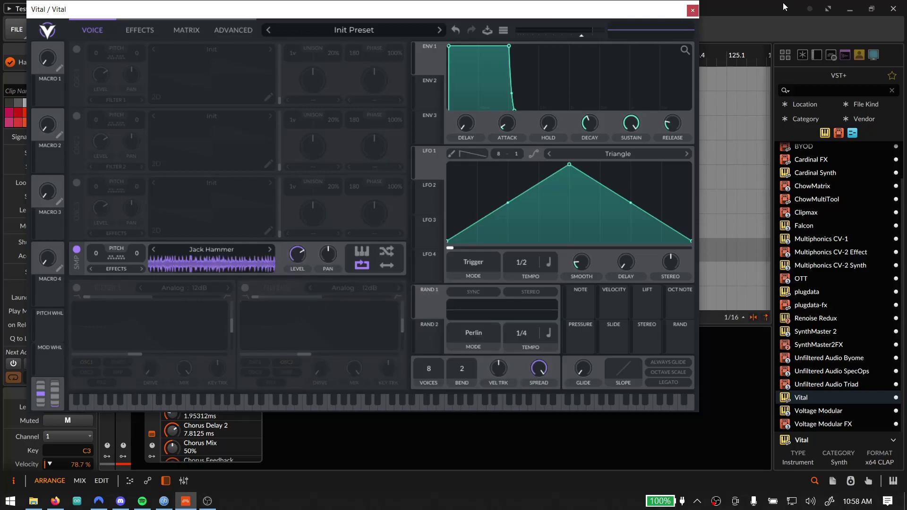
left_click(692, 10)
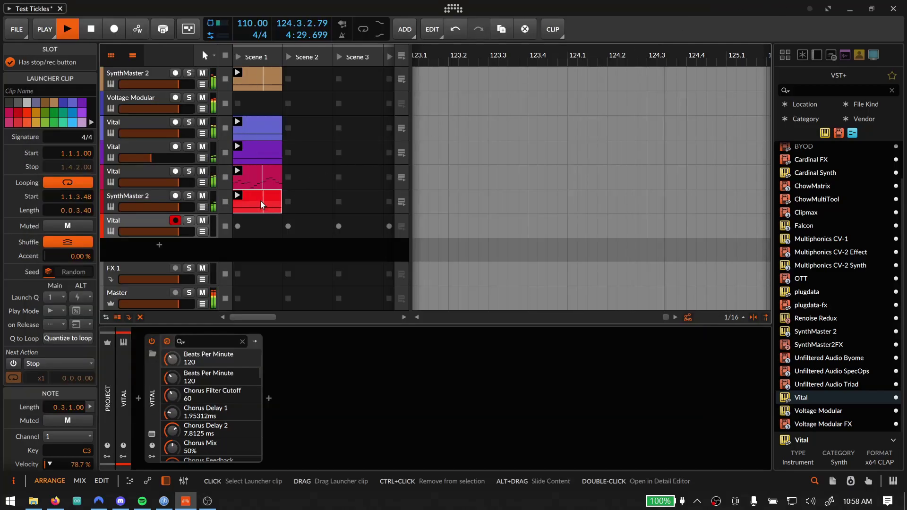
Copy the red SynthMaster 2 clip to the new Vital track's Scene 1 slot and launch it
left_click_drag(262, 205, 238, 223)
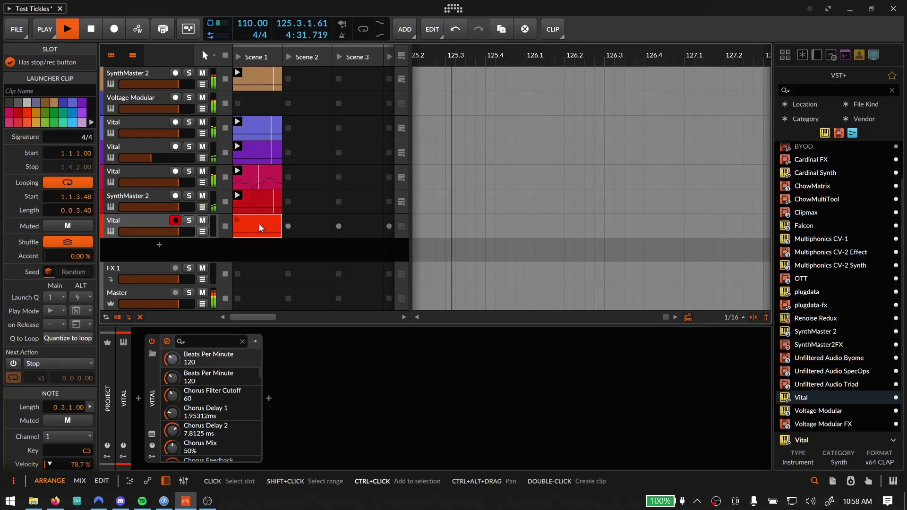
left_click(237, 221)
left_click(121, 225)
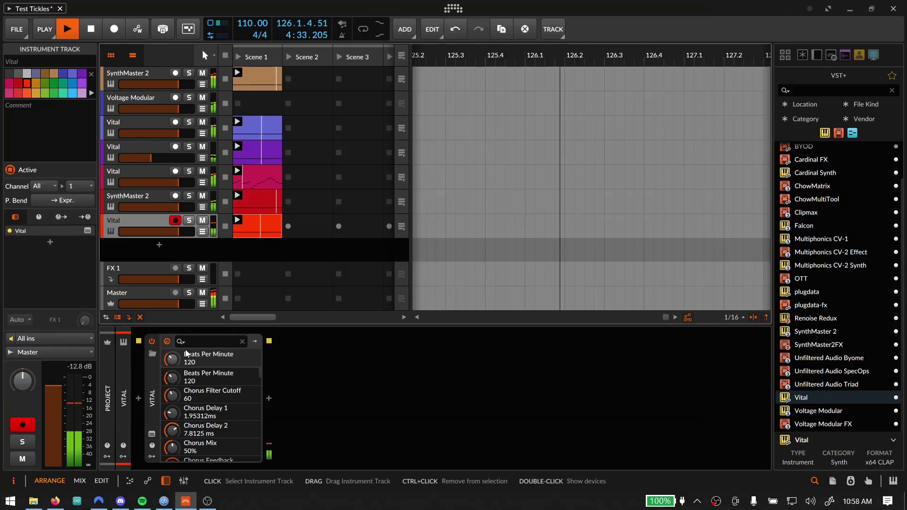
Lower the new Vital's output volume to about -14.16 dB and route the sampler through Filter 1 with high resonance
left_click(151, 434)
left_click_drag(579, 36, 567, 36)
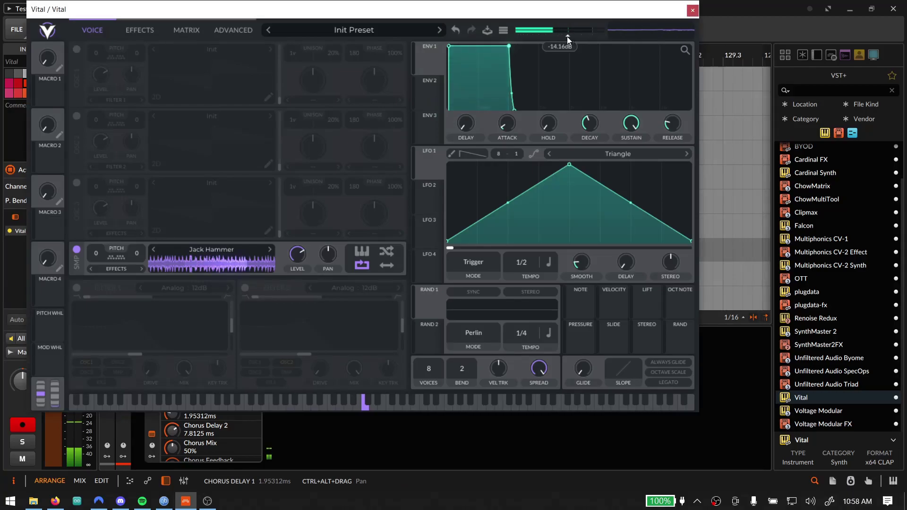
left_click(77, 287)
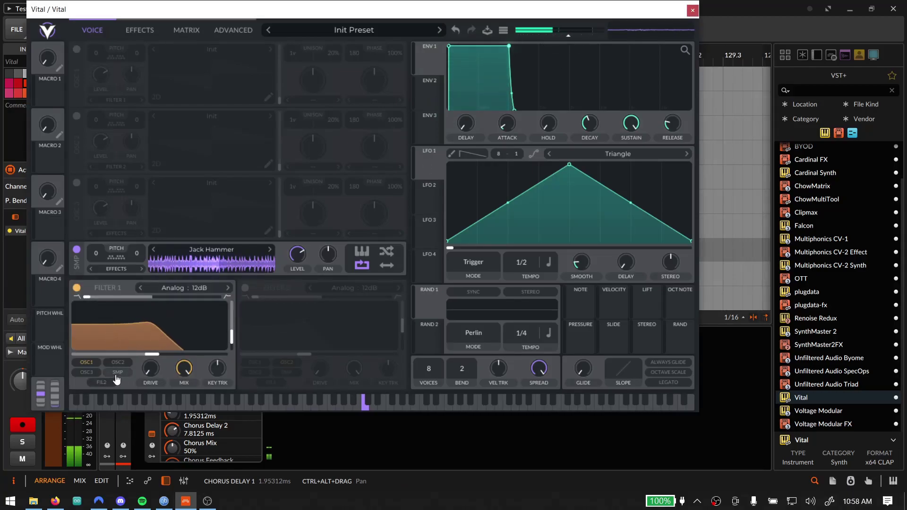
left_click_drag(103, 322, 157, 328)
Change Filter 1 to the Diode Low Shelf type and adjust its cutoff, resonance and blend
left_click(178, 286)
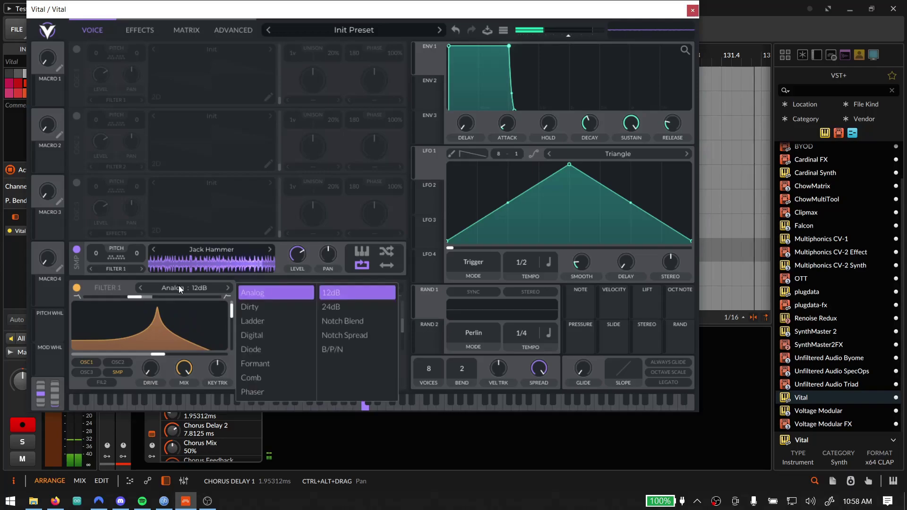
left_click(281, 352)
left_click(135, 324)
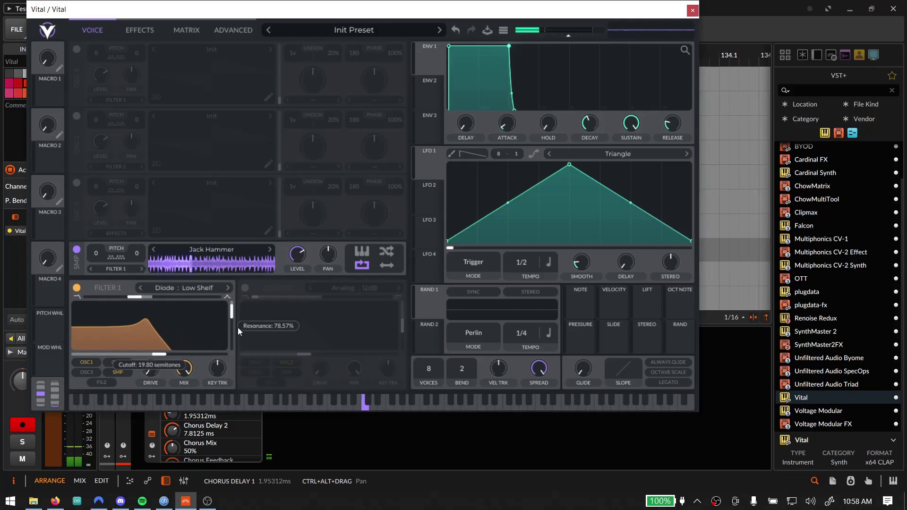
left_click_drag(173, 324, 214, 324)
mouse_move(154, 297)
left_mouse_down()
mouse_move(163, 298)
mouse_move(153, 297)
left_mouse_up()
Try the Formant AOIE type on Filter 1 and shift its formant position
left_click(194, 288)
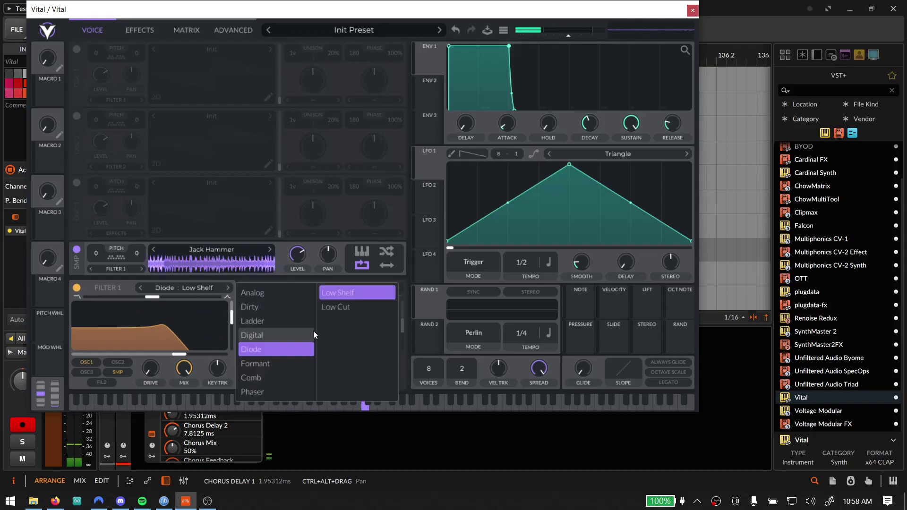
left_click(283, 365)
left_click(188, 338)
left_click_drag(121, 278, 195, 304)
Set Filter 1 to the Dirty 24dB type with cutoff at about 39.12 semitones and resonance at about 53.57%
left_click(189, 287)
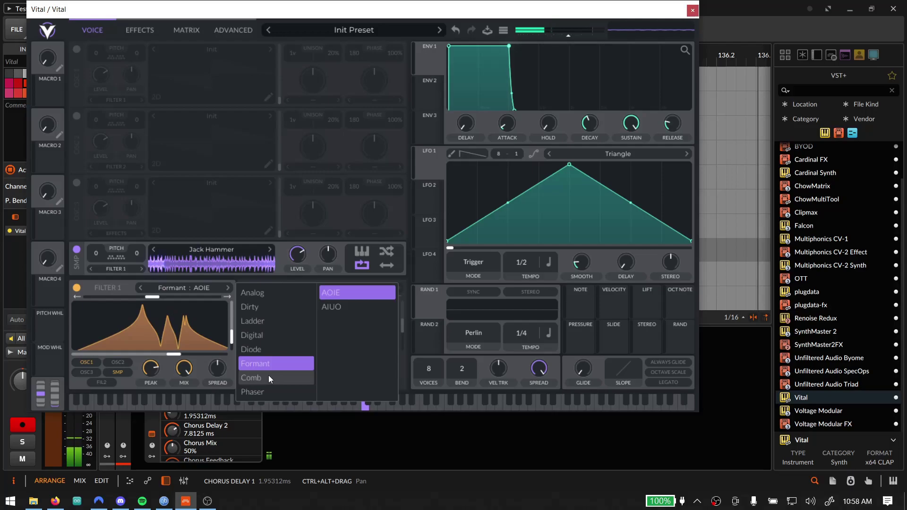
left_click(273, 309)
left_click(353, 318)
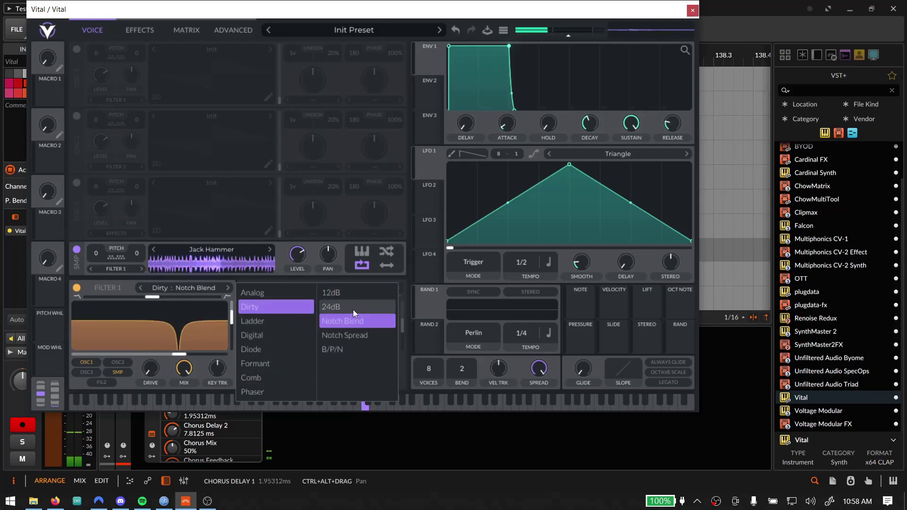
left_click(353, 310)
mouse_move(187, 343)
left_mouse_down()
mouse_move(133, 330)
mouse_move(198, 342)
mouse_move(183, 342)
left_mouse_up()
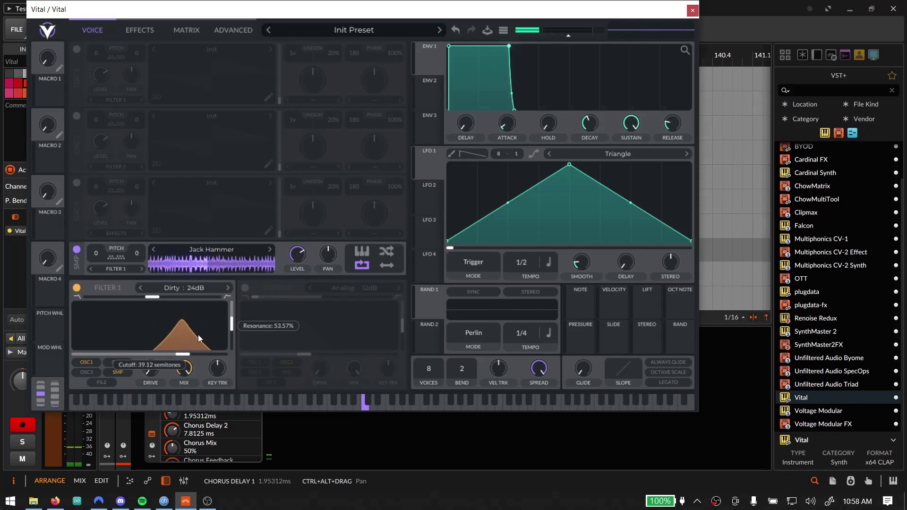
Enable oscillator 3 in Vital and load the White Noise wavetable into it
left_click(76, 184)
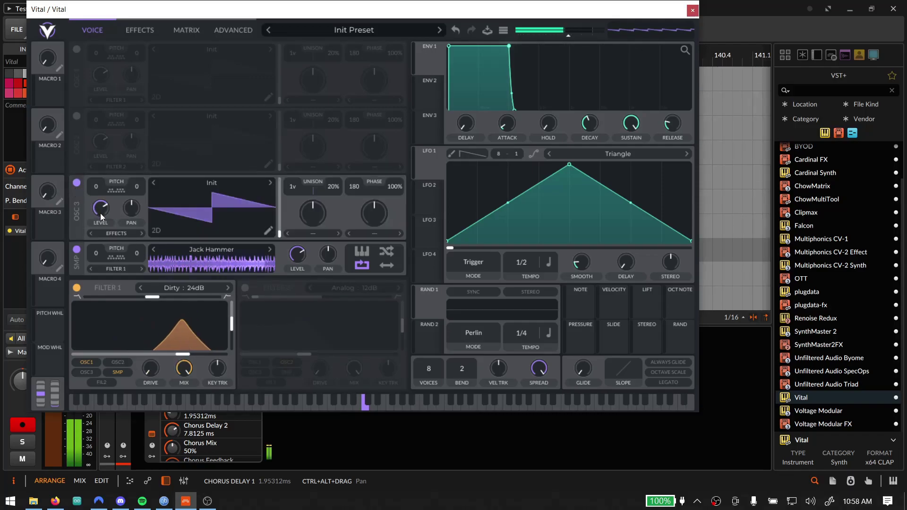
left_click(233, 183)
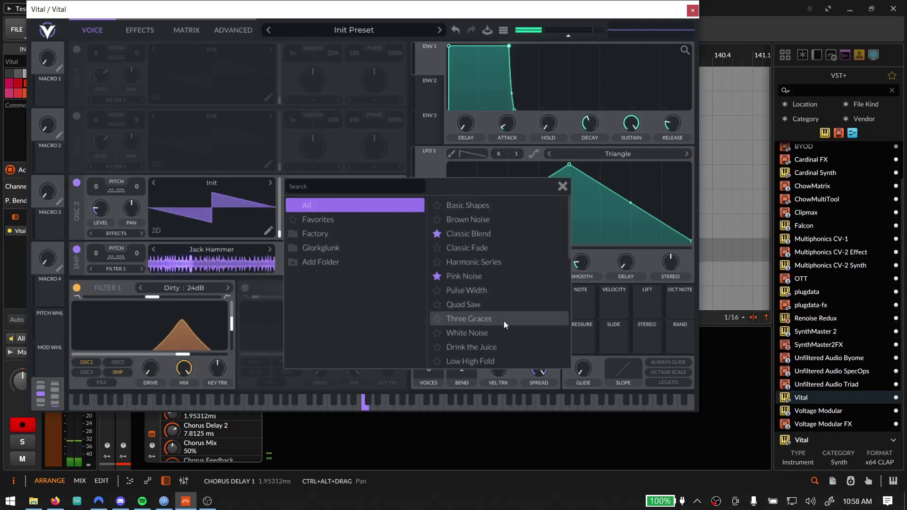
left_click(523, 333)
mouse_move(99, 202)
left_mouse_down()
mouse_move(106, 165)
mouse_move(106, 189)
left_mouse_up()
left_click(250, 305)
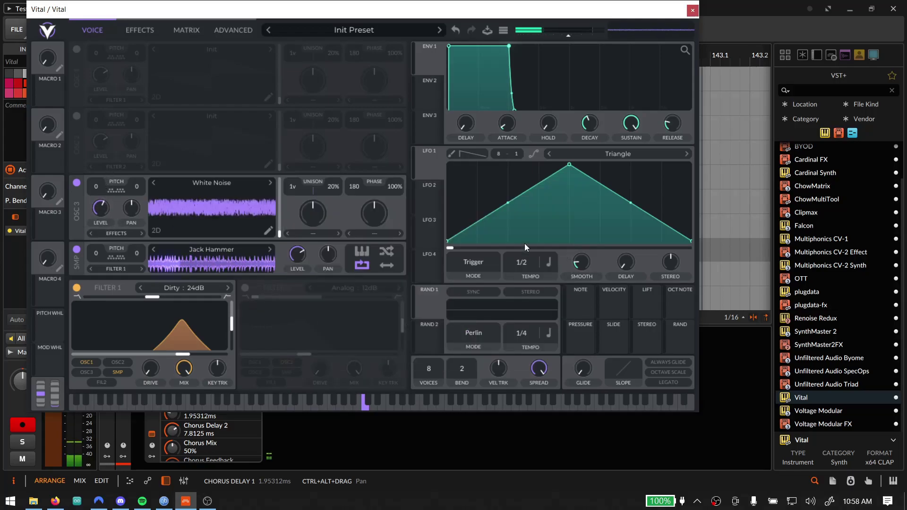
Assign LFO 1 to oscillator 3's wavetable position, raise the modulation amount and set the LFO tempo to 32/1
left_click_drag(225, 219, 268, 246)
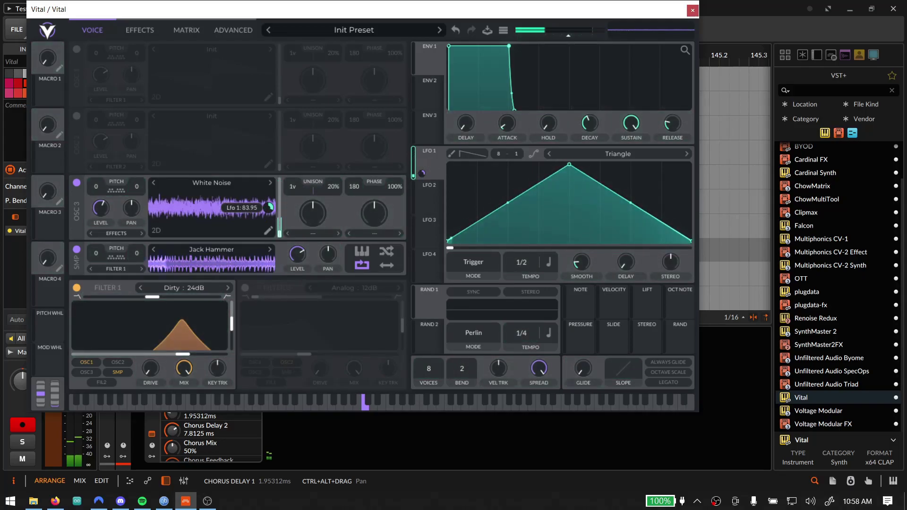
left_click_drag(269, 208, 268, 163)
left_click_drag(516, 260, 510, 311)
Transpose oscillator 3 to -29 and route it through Filter 2 with cutoff about 35.68 semitones and resonance about 21.42%
left_click_drag(96, 187, 86, 273)
left_click(244, 287)
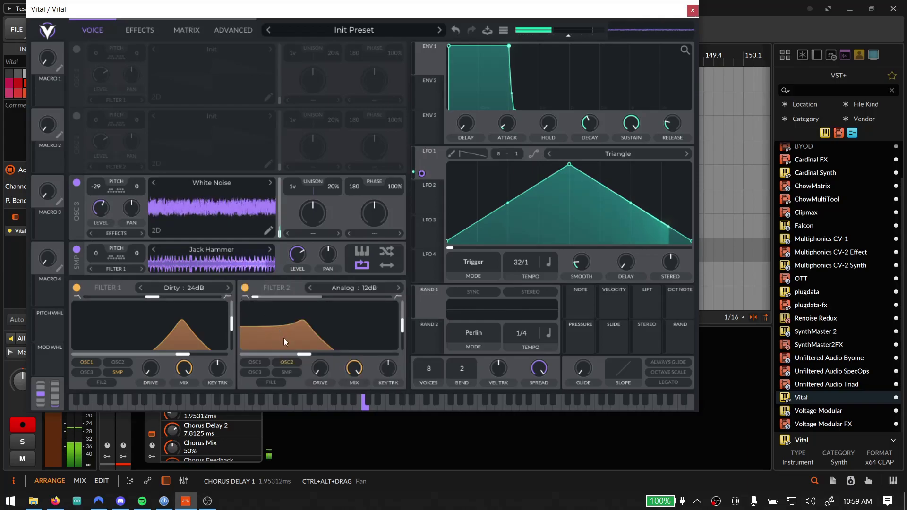
left_click(255, 372)
left_click_drag(306, 343, 331, 350)
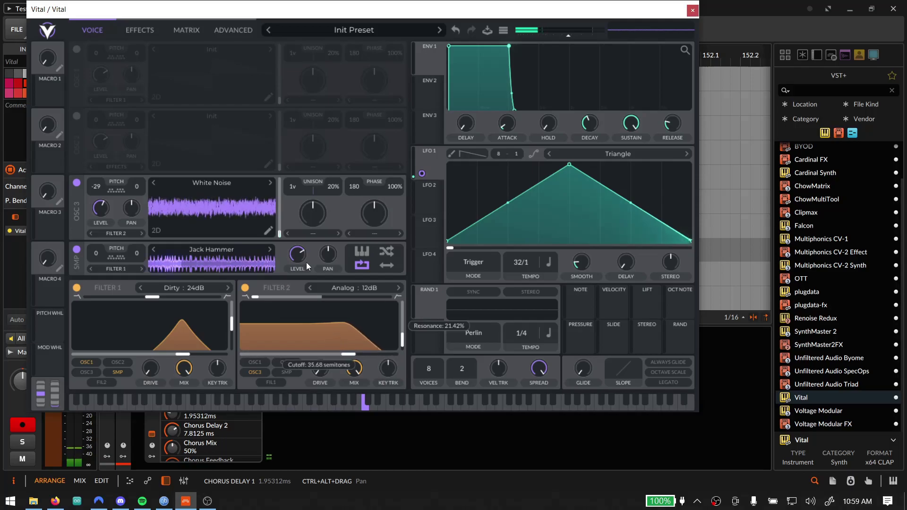
Enable Vital's compressor and equalizer effects, pull down the equalizer's high band and set the output volume to about -19.05 dB
left_click(141, 32)
left_click(79, 98)
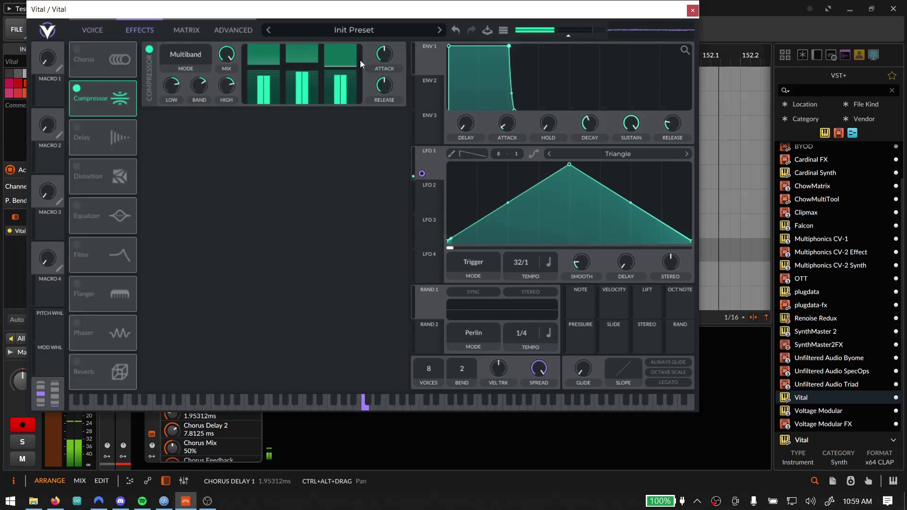
left_click_drag(568, 39, 557, 38)
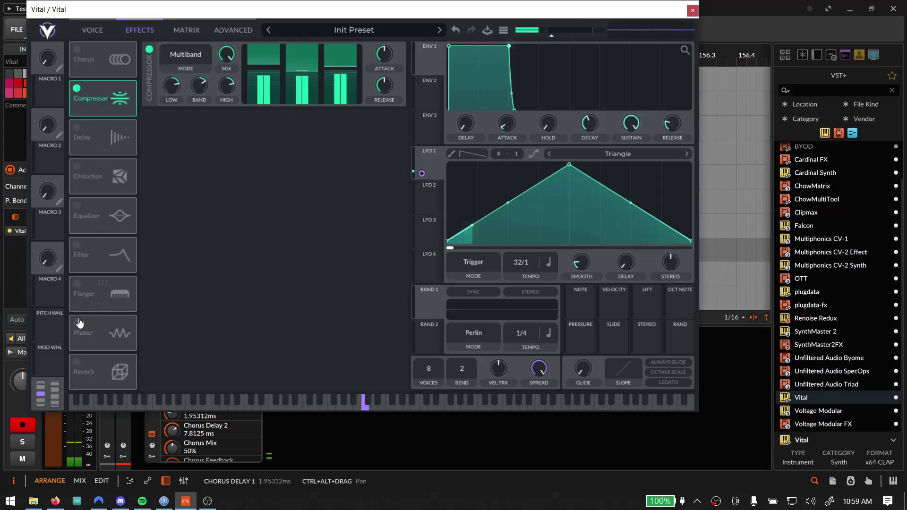
left_click(77, 206)
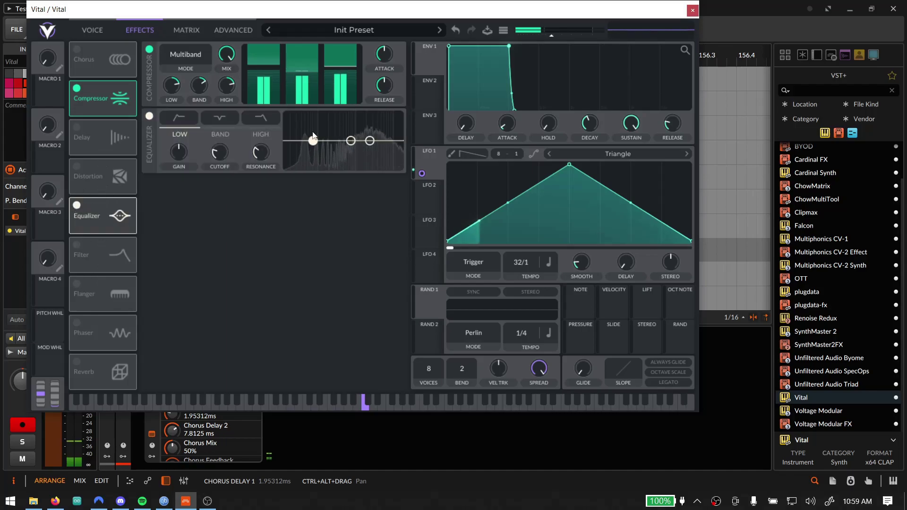
left_click_drag(350, 142, 370, 148)
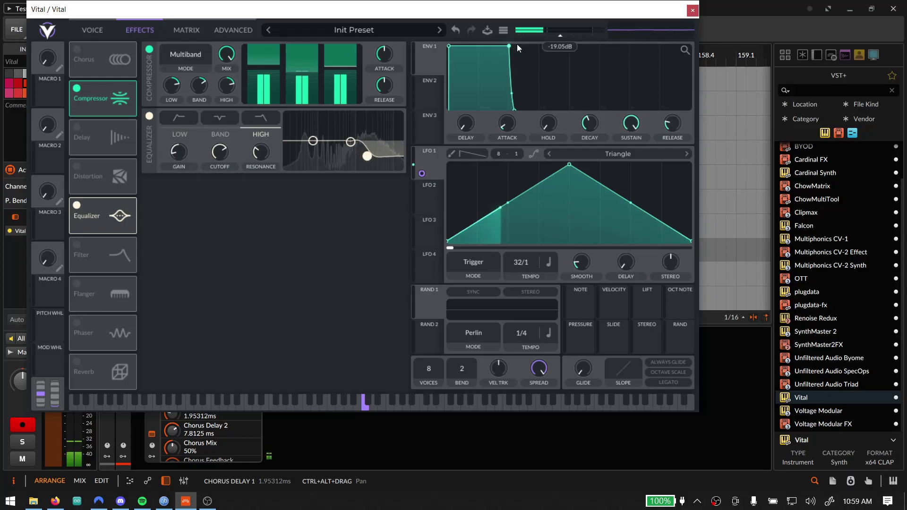
Enable the delay effect, reorder the chain so the equalizer precedes it, and set the delay mode to Ping Pong
left_click(78, 130)
left_click_drag(79, 135, 102, 245)
left_click_drag(110, 187, 109, 137)
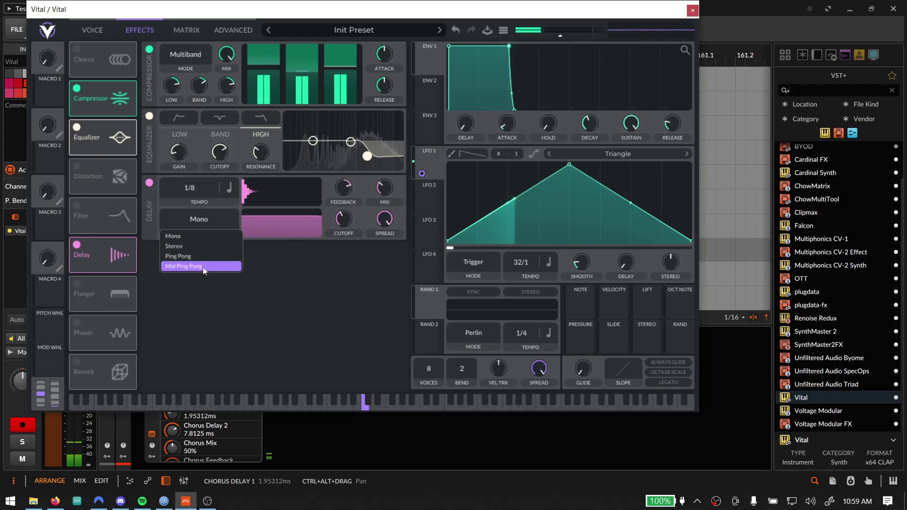
left_click(200, 257)
Set oscillator 3's unison to 10 voices with 18% detune
left_click(92, 30)
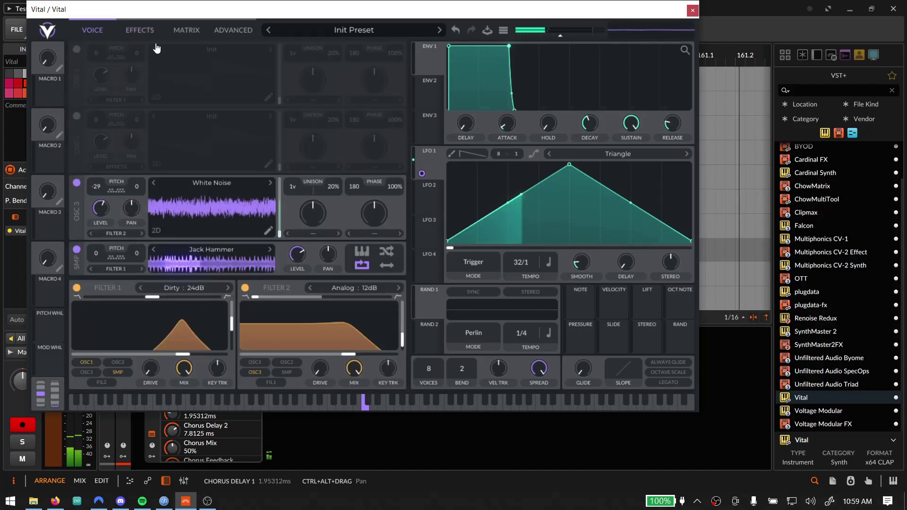
left_click_drag(298, 189, 300, 159)
mouse_move(330, 188)
left_mouse_down()
mouse_move(335, 163)
mouse_move(322, 189)
mouse_move(294, 185)
mouse_move(335, 197)
left_mouse_up()
scroll(335, 201, "down", 4)
Give oscillator 3 the Phase Disperse distortion and assign LFO 1 to its amount and, at about 24.39, to the sample's pitch
left_click(312, 233)
left_click(324, 325)
left_click_drag(433, 167, 316, 252)
left_click_drag(433, 163, 95, 279)
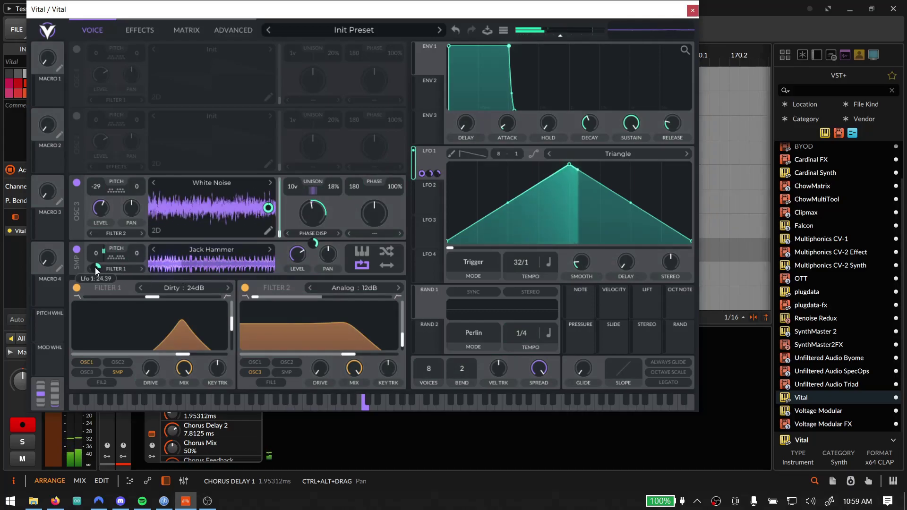
Enable Vital's reverb effect and raise the output volume slightly
left_click(161, 36)
left_click(77, 361)
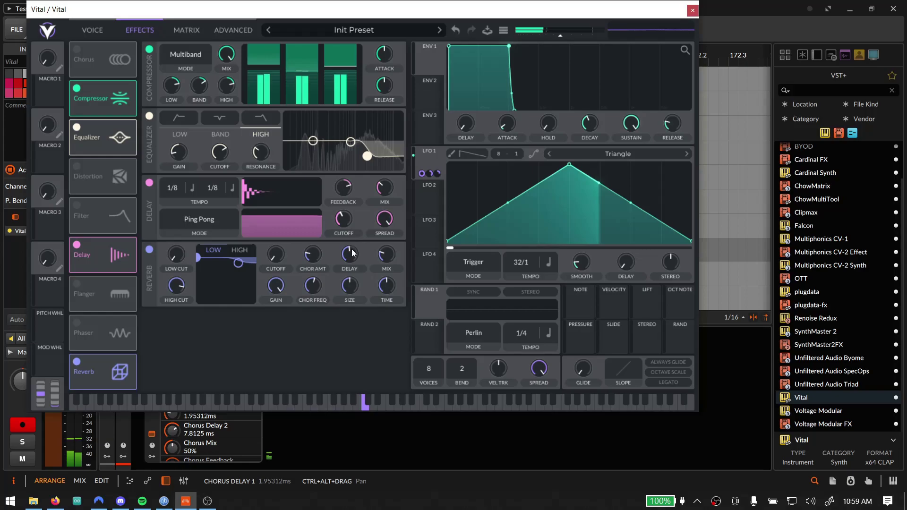
mouse_move(561, 38)
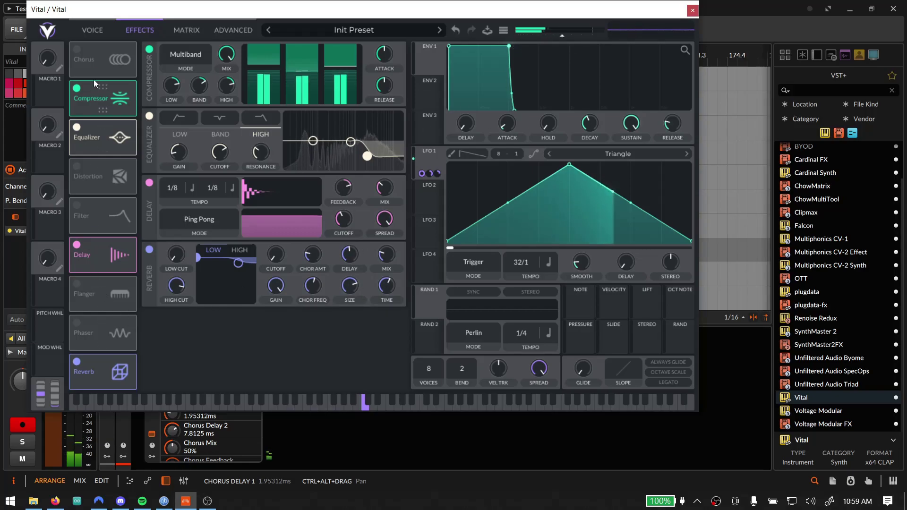
Assign LFO 2 to Filter 1's cutoff, lower the filter's base cutoff and set the LFO tempo to 8/1
left_click(91, 30)
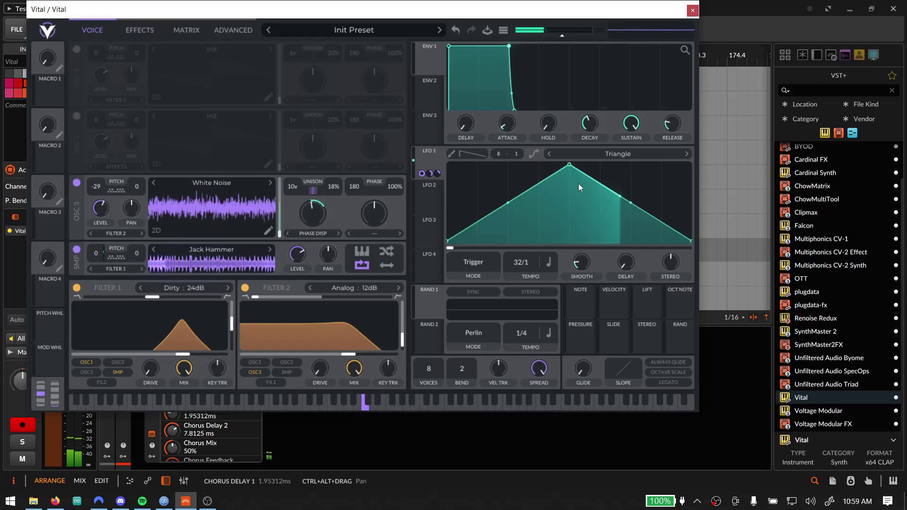
left_click_drag(422, 202, 152, 349)
left_click_drag(518, 262, 511, 280)
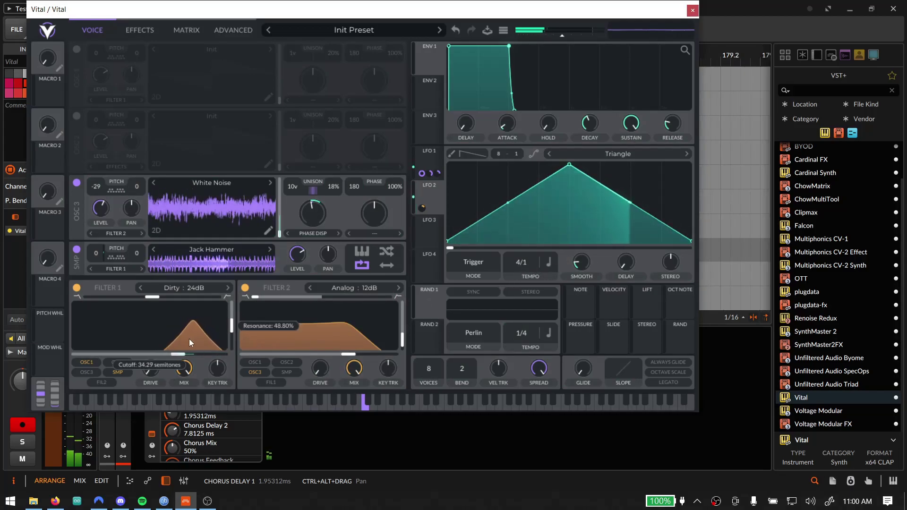
left_click_drag(148, 344, 149, 340)
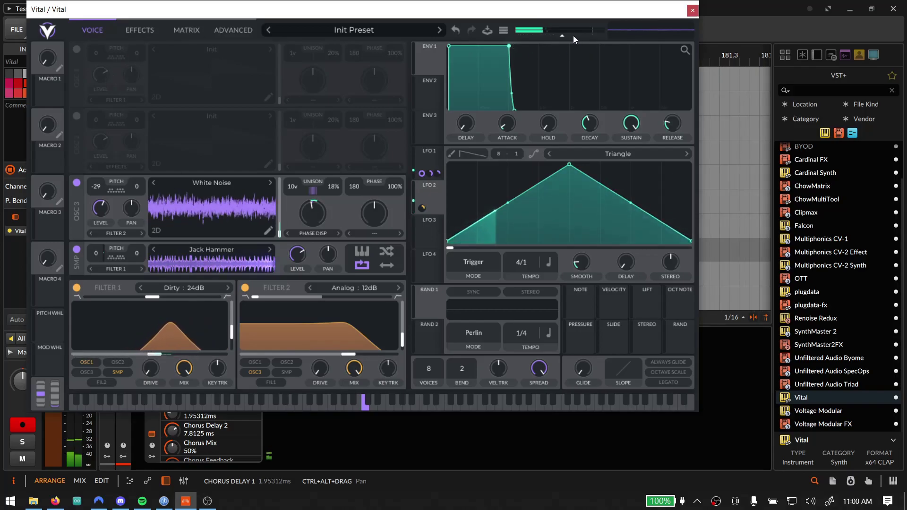
mouse_move(562, 35)
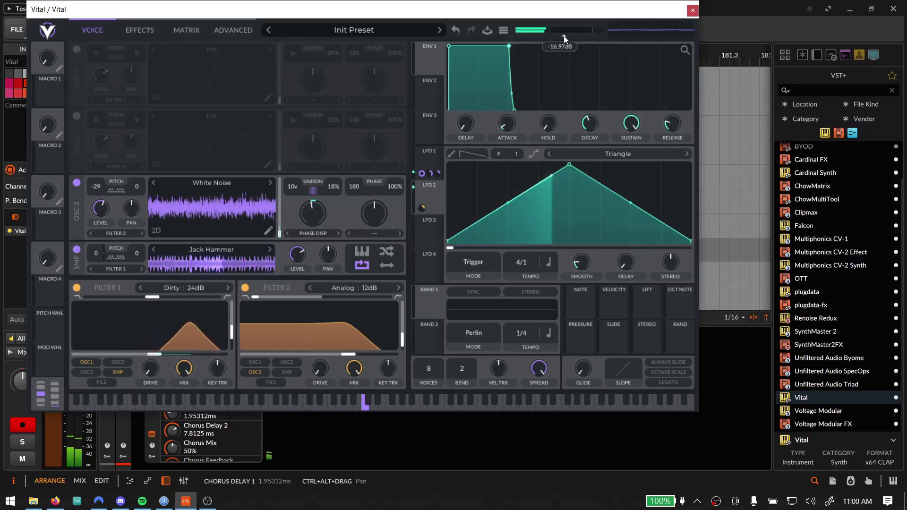
left_click_drag(563, 35, 562, 34)
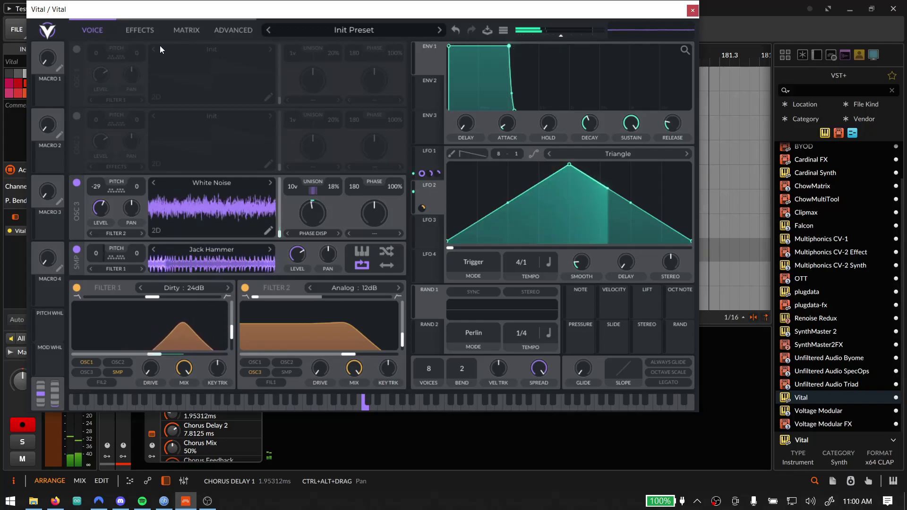
left_click_drag(524, 263, 523, 266)
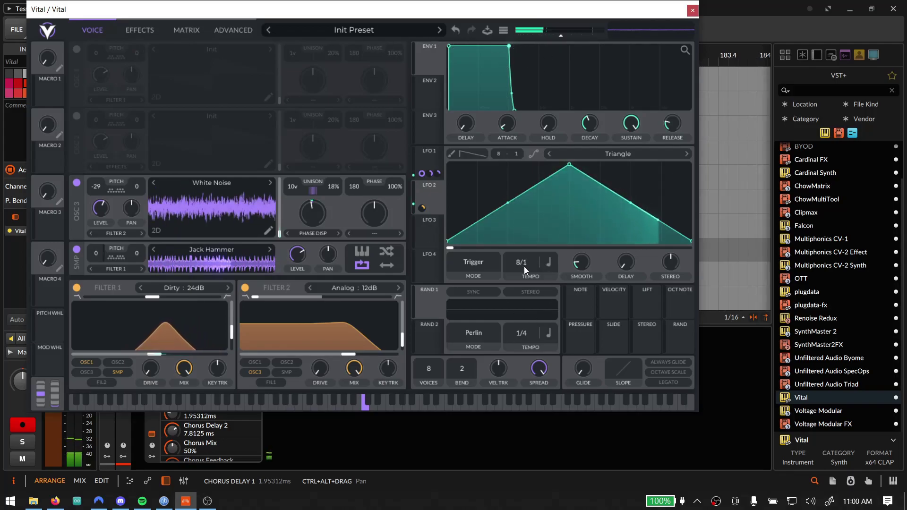
Raise Filter 2's base cutoff and modulate it with LFO 2 and with Random 1 at about 6.822
left_click_drag(422, 207, 319, 371)
left_click_drag(269, 333, 319, 339)
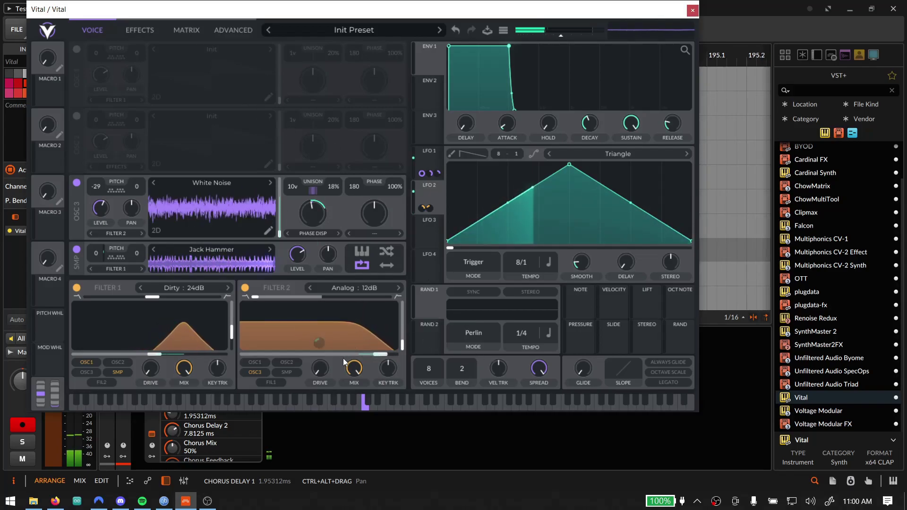
mouse_move(318, 344)
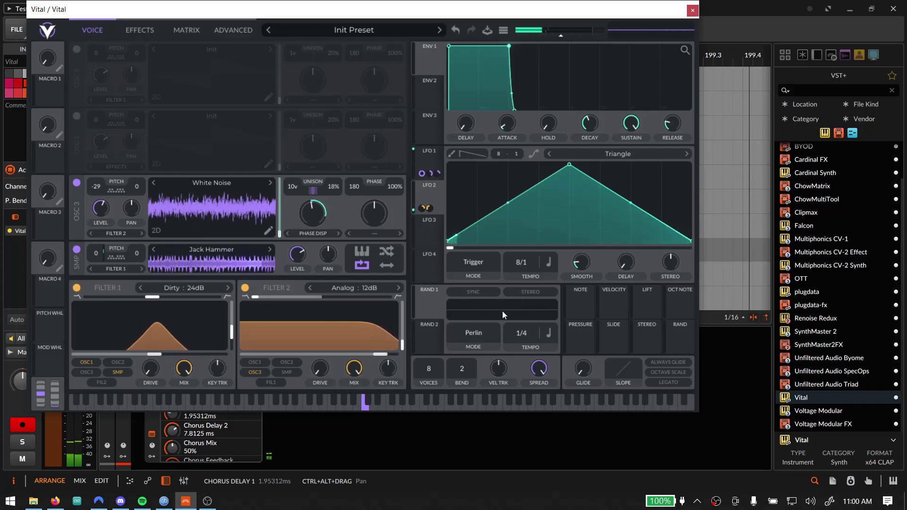
left_click_drag(428, 305, 321, 367)
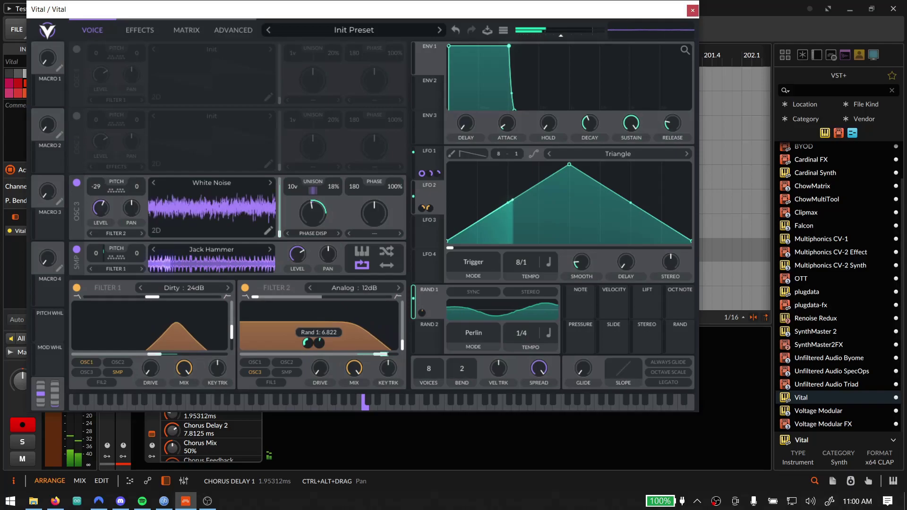
Set Random 2 to Lorenz Attractor mode and assign it to Filter 1's cutoff with a reduced modulation amount
left_click(435, 333)
left_click(475, 332)
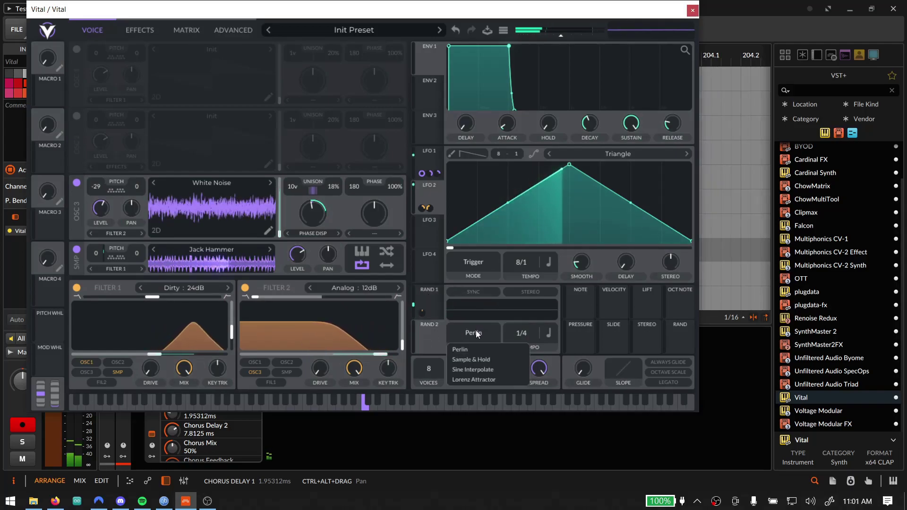
left_click(503, 377)
left_click_drag(429, 340, 171, 341)
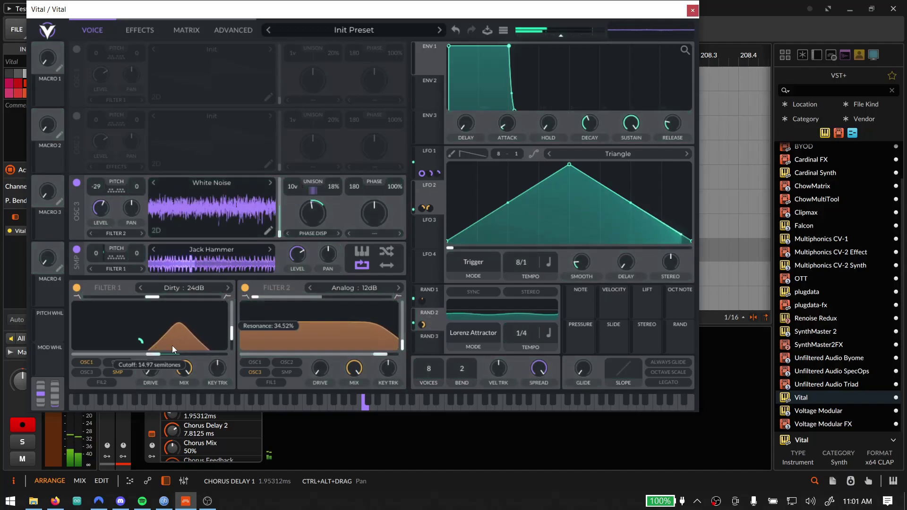
left_click(421, 326)
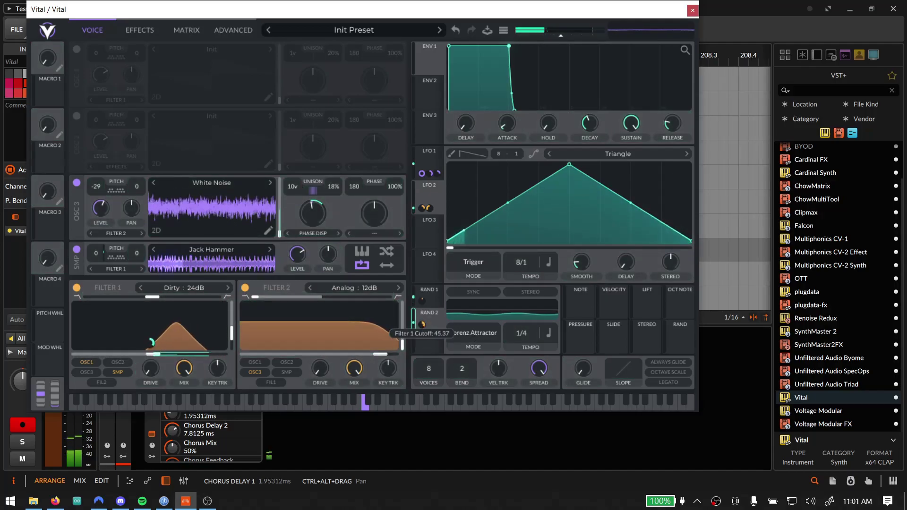
left_click_drag(151, 341, 152, 377)
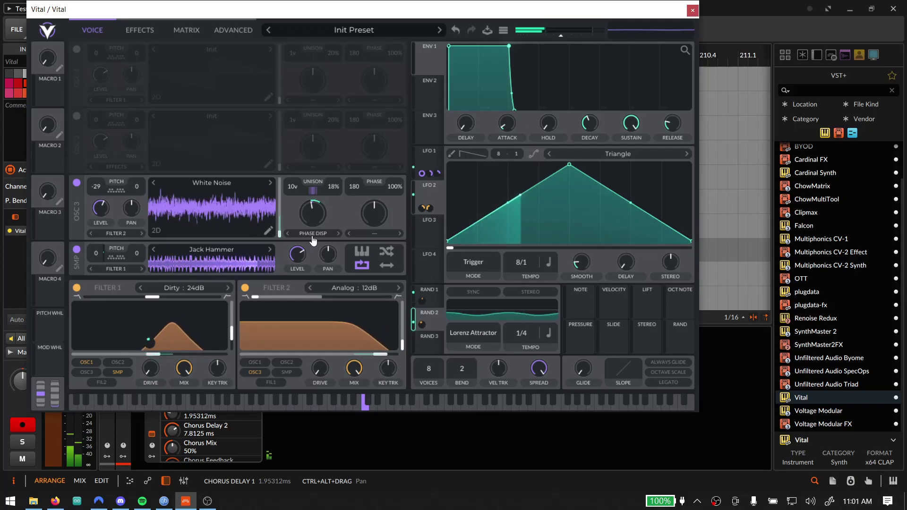
Enable the flanger with a 2/1 tempo and lower its offset, feedback, center, mix and depth
left_click(135, 24)
left_click_drag(561, 37, 563, 40)
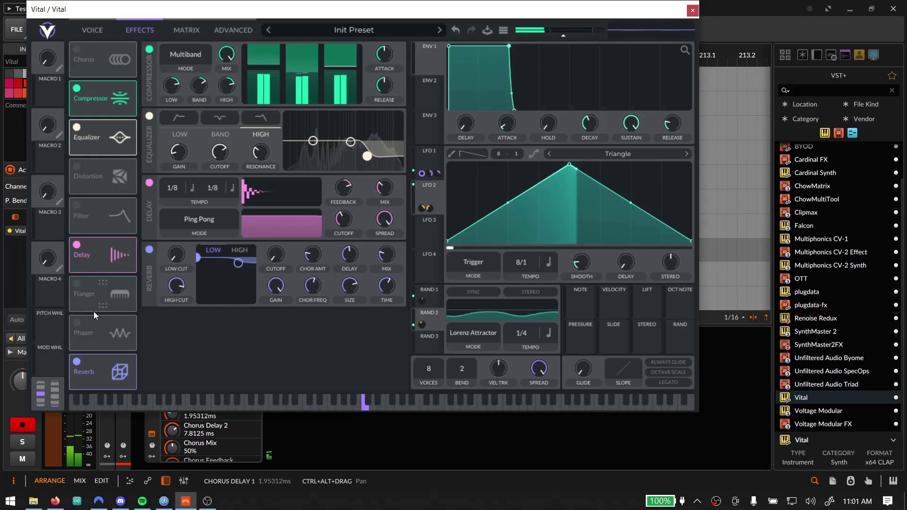
left_click(77, 283)
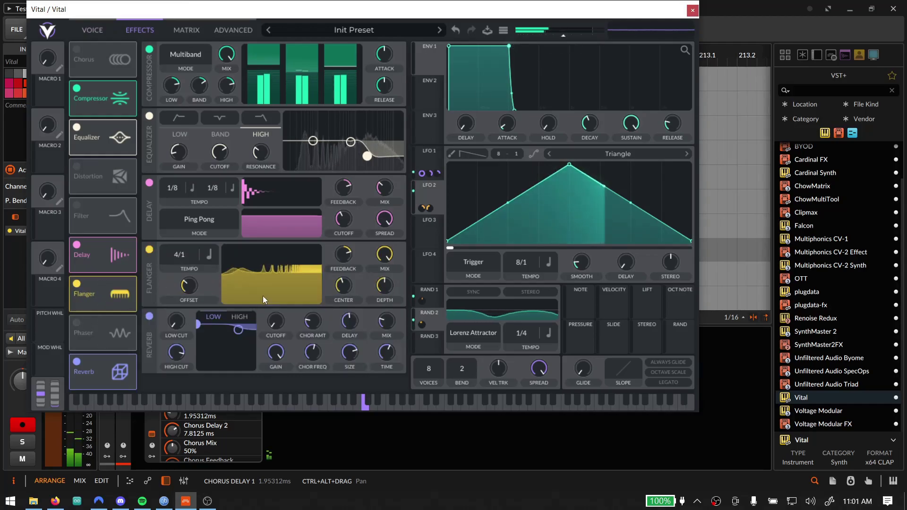
mouse_move(180, 295)
left_click_drag(180, 289, 183, 299)
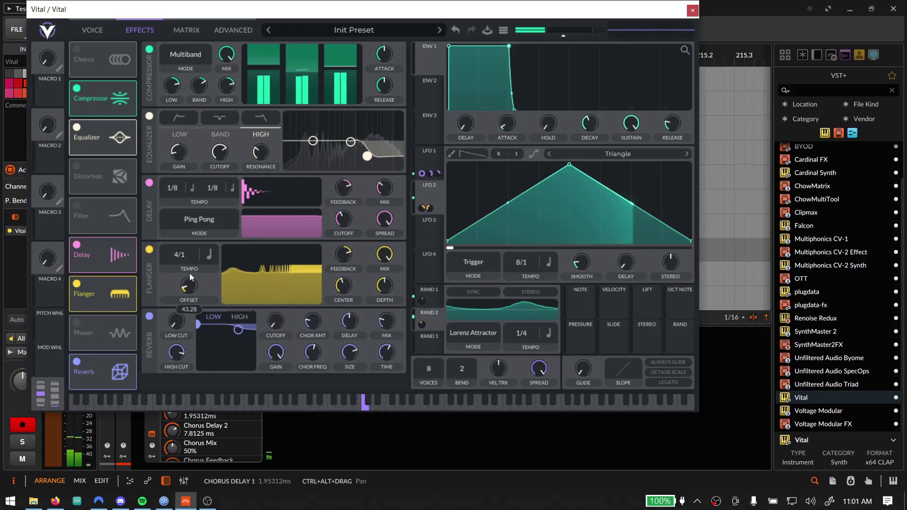
left_click_drag(188, 265, 173, 296)
left_click_drag(180, 258, 190, 223)
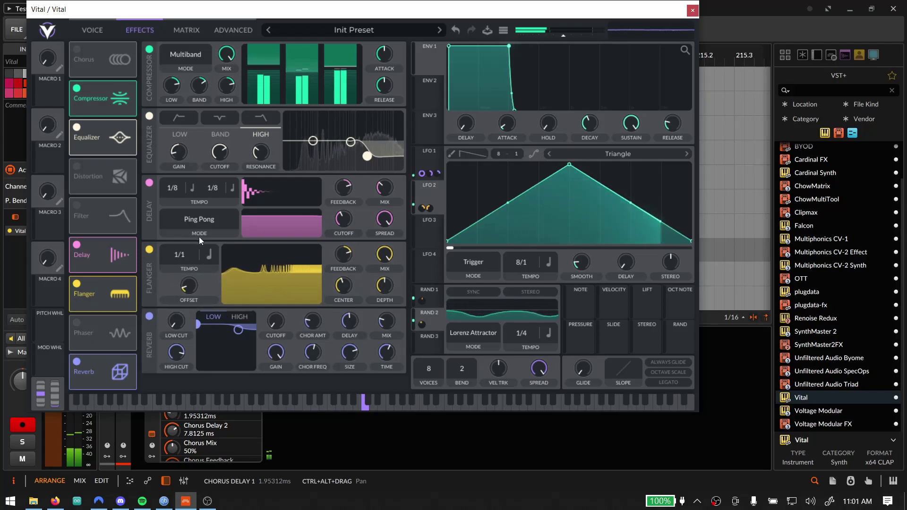
left_click_drag(348, 256, 339, 269)
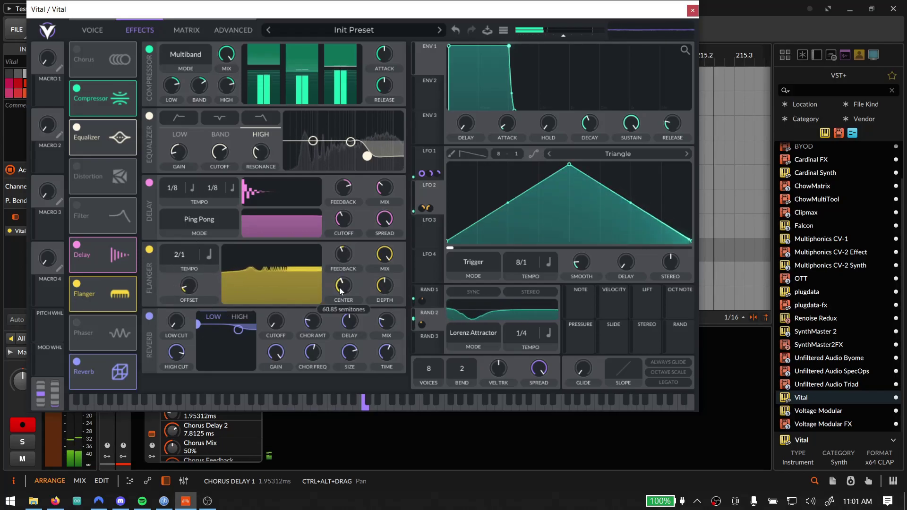
mouse_move(383, 268)
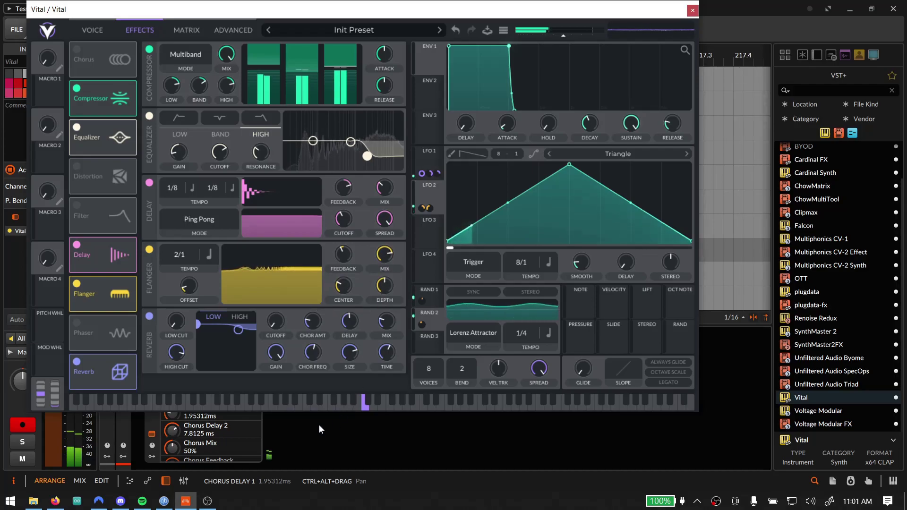
left_click_drag(393, 282, 392, 321)
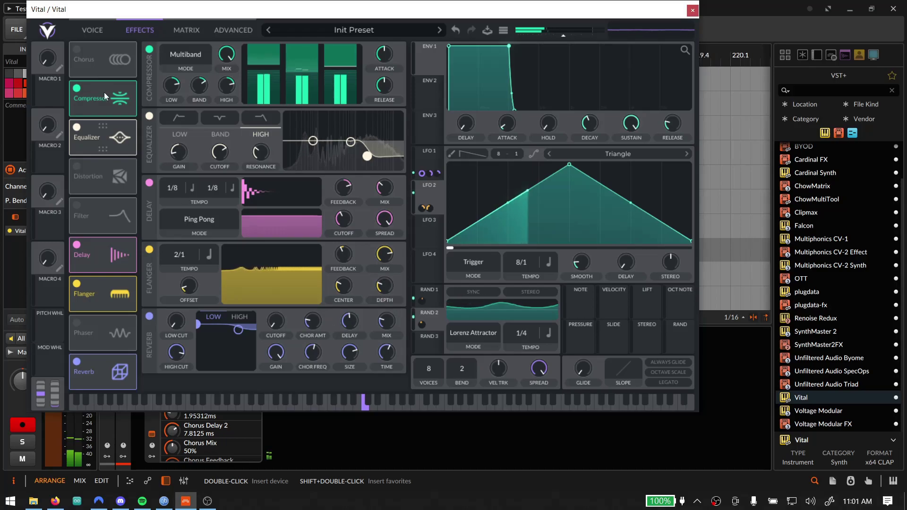
Enable the chorus with a 16/1 tempo, lower depth, delays of about 1.563 and 5.39 ms and more feedback, then reduce the output volume
left_click(78, 49)
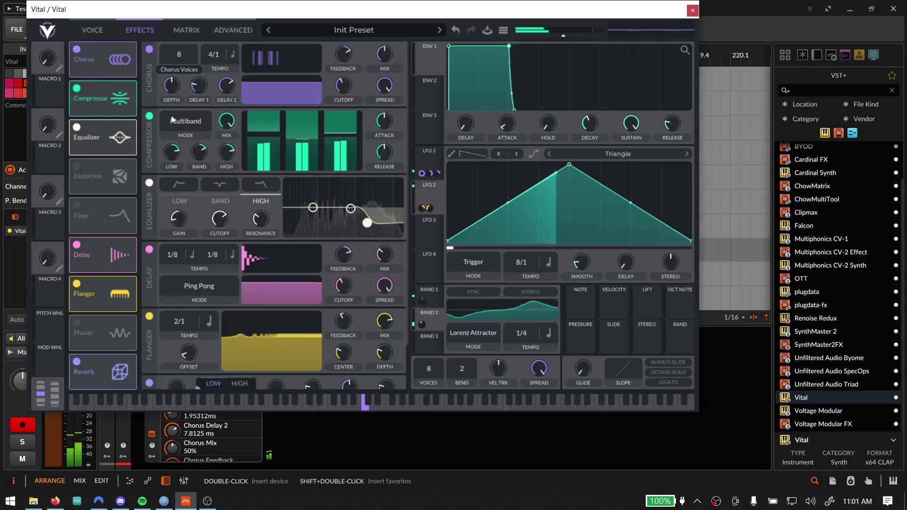
left_click_drag(215, 55, 221, 107)
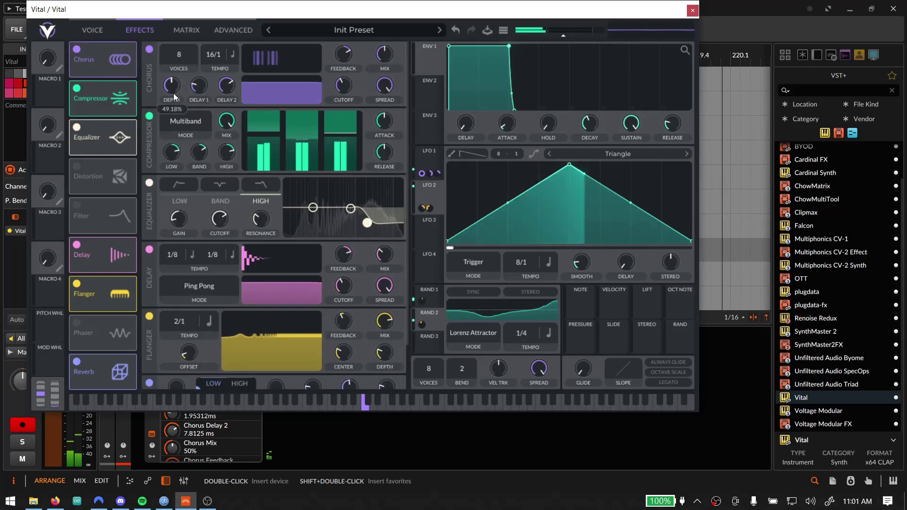
left_click_drag(174, 92, 175, 124)
mouse_move(341, 40)
left_click_drag(341, 40, 349, 55)
left_click_drag(563, 36, 526, 43)
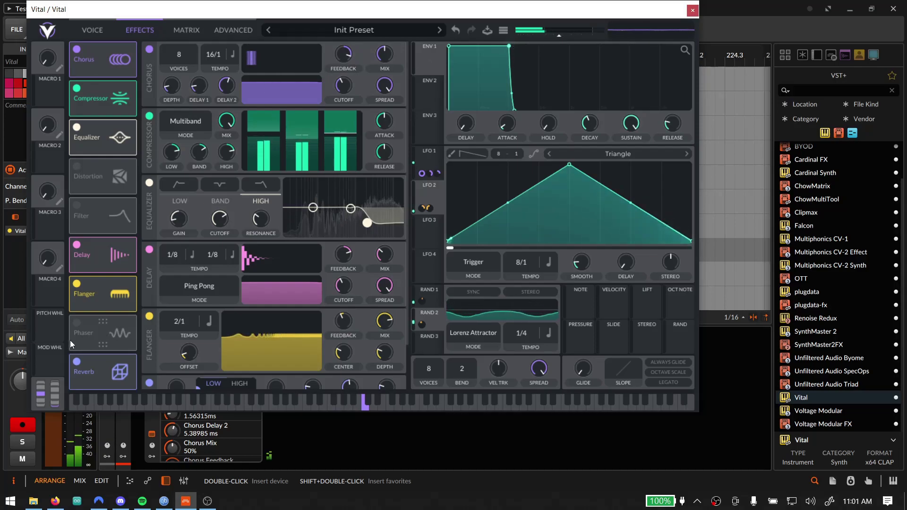
Enable the filter effect and reorder the chain to flanger, filter, delay after the equalizer
left_click_drag(89, 211, 112, 268)
left_click_drag(103, 228, 100, 285)
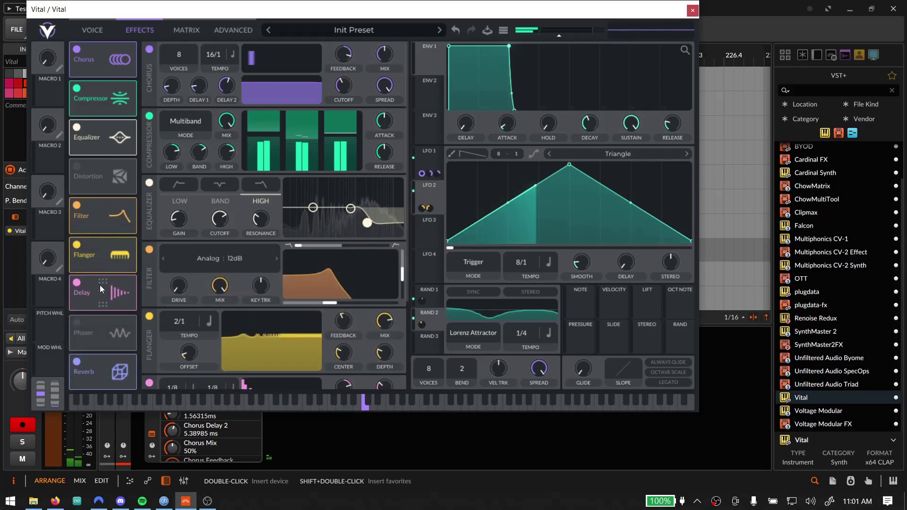
left_click_drag(99, 251, 102, 243)
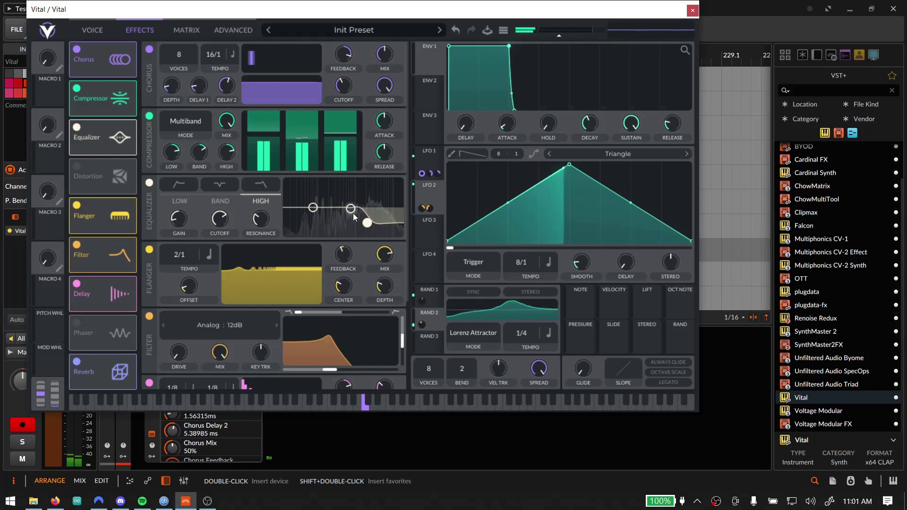
Compare the sound with the filter effect bypassed, and set its cutoff to about 45.06 semitones with resonance at 0%
left_click(77, 246)
left_click(78, 246)
left_click_drag(355, 361, 375, 379)
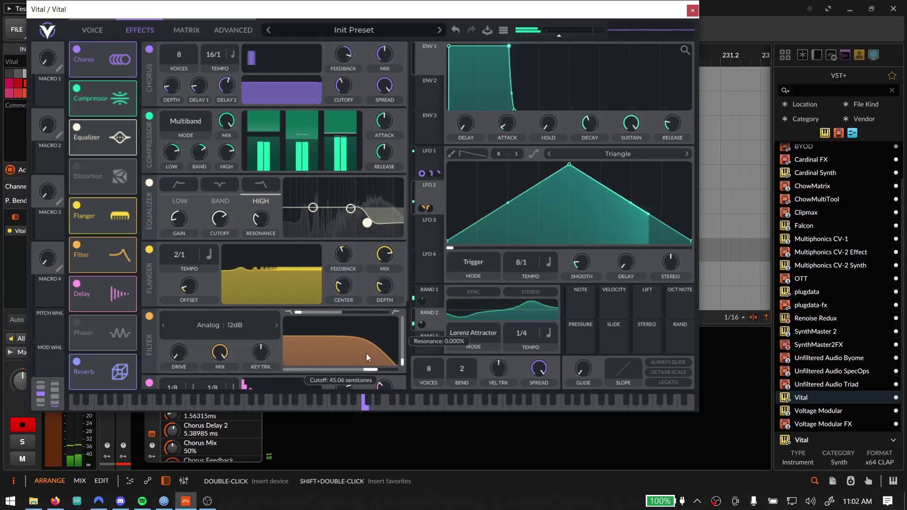
Shift the filter effect's blend away from full low-pass, lower its cutoff, add some resonance, and raise Vital's output volume
left_click_drag(299, 313, 319, 316)
left_click_drag(378, 356, 377, 355)
left_click_drag(560, 36, 570, 36)
left_click_drag(381, 353, 371, 345)
left_click_drag(571, 38, 576, 36)
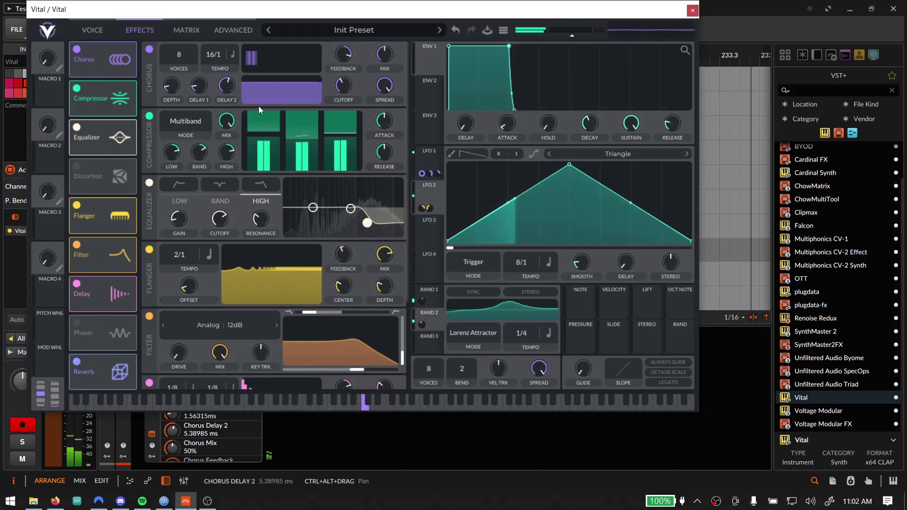
Fine-tune Vital's output volume to about -10.7 dB and set the orange-red Vital track's fader to -2.0 dB
left_click(101, 32)
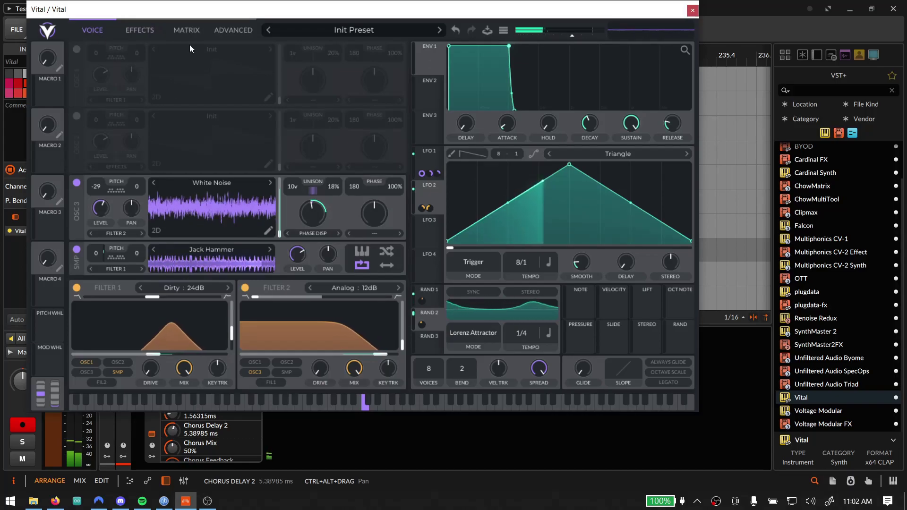
left_click(143, 29)
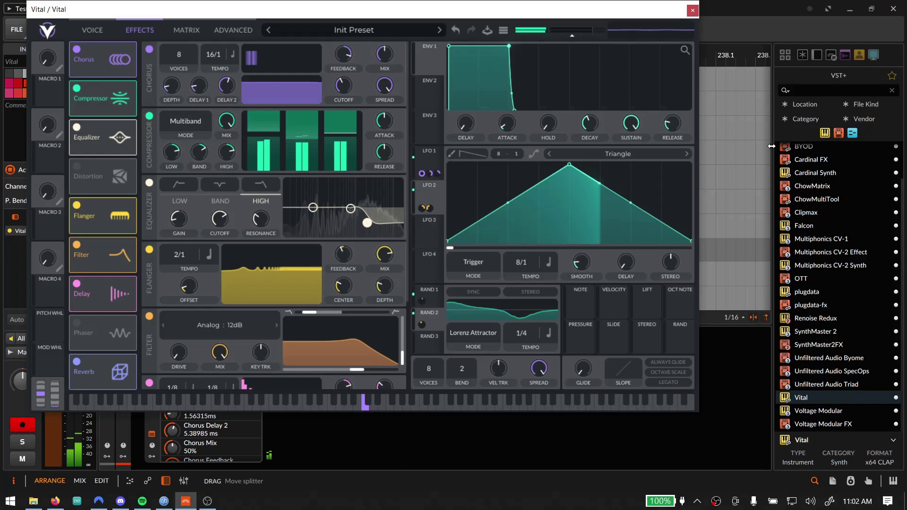
left_click_drag(576, 34, 575, 35)
left_click(694, 12)
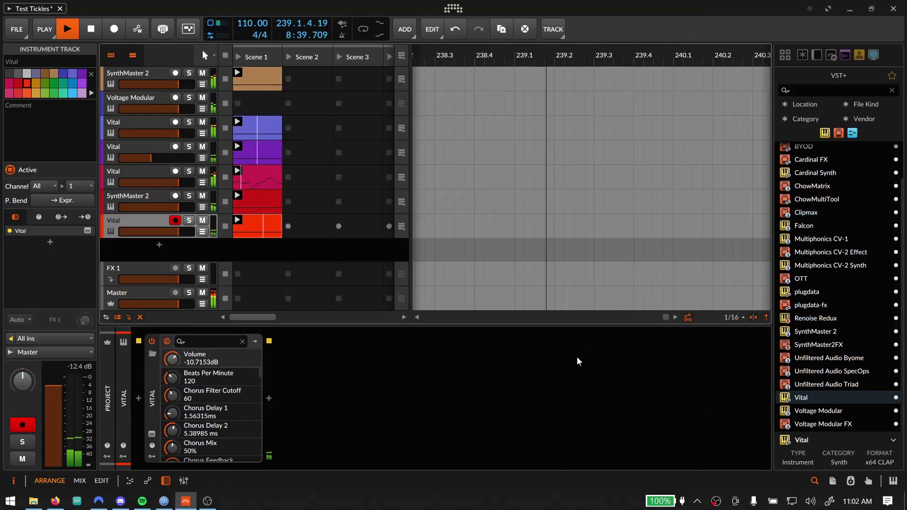
left_click(177, 220)
left_click(177, 221)
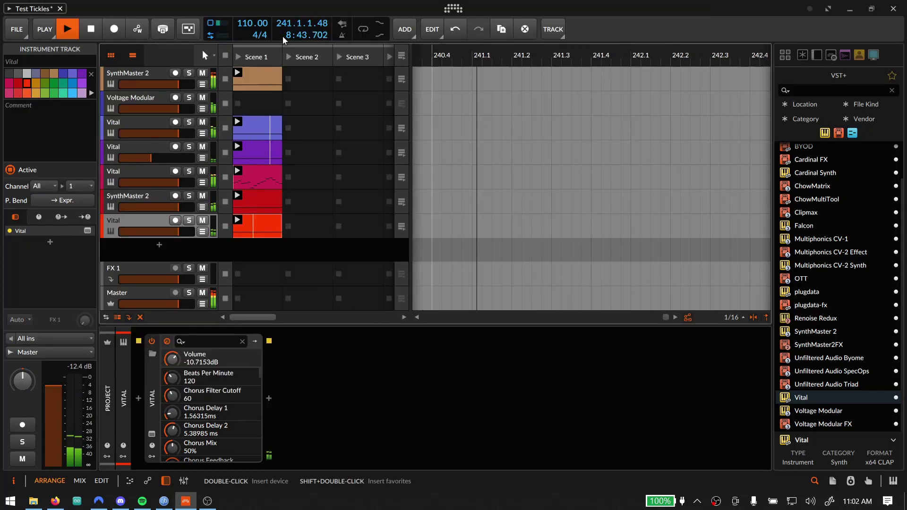
left_click(176, 220)
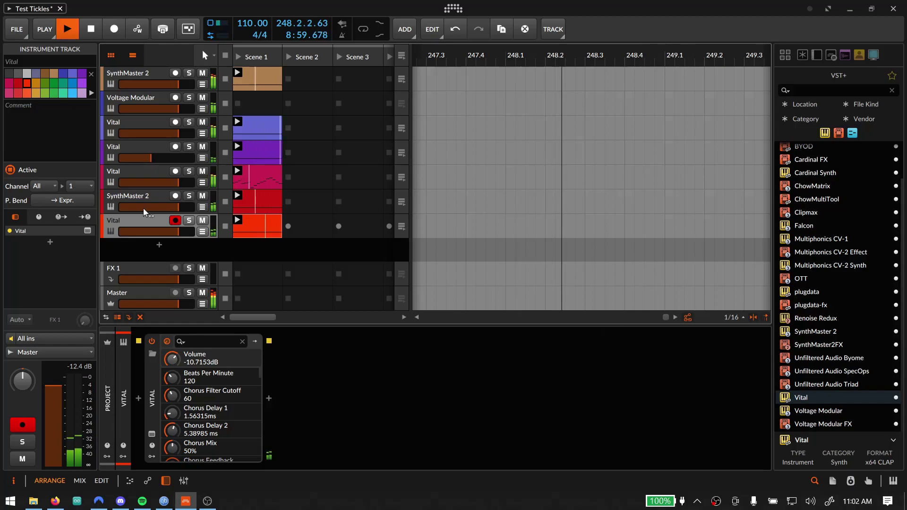
left_click_drag(179, 232, 174, 231)
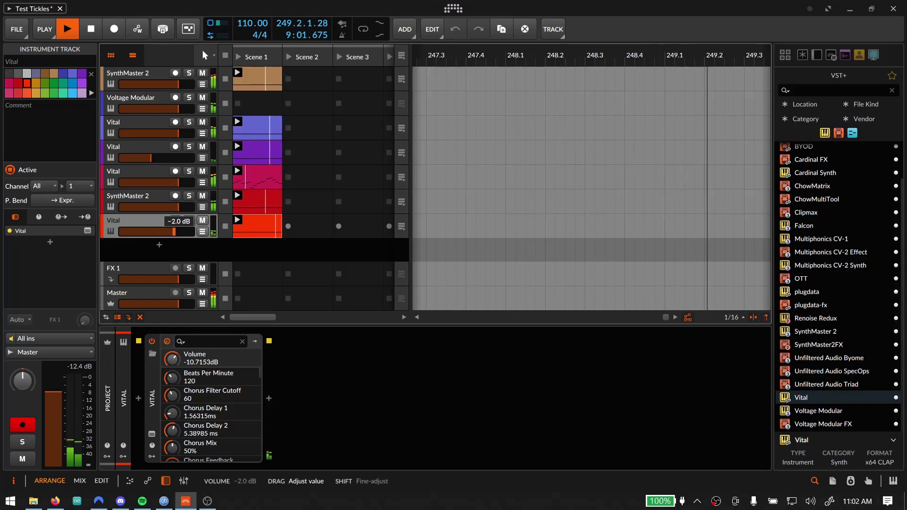
Set both delay tempos in Vital to 2/1, adjust the reverb mix, and set the reverb decay time to about 9.48 seconds
left_click(153, 433)
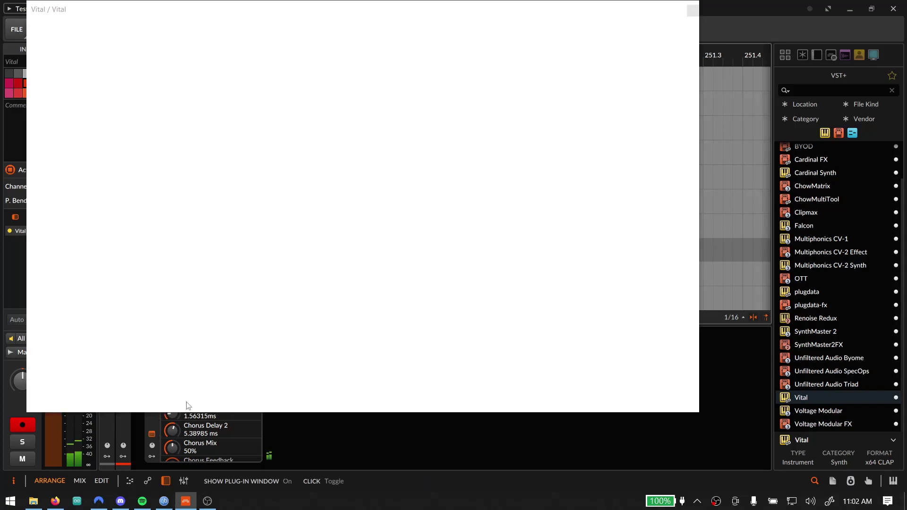
left_click(102, 30)
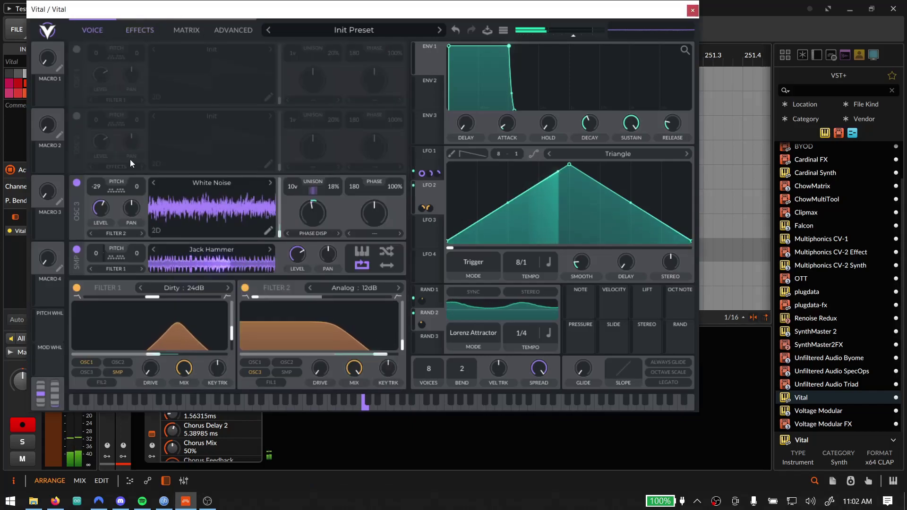
left_click(138, 33)
scroll(327, 259, "down", 3)
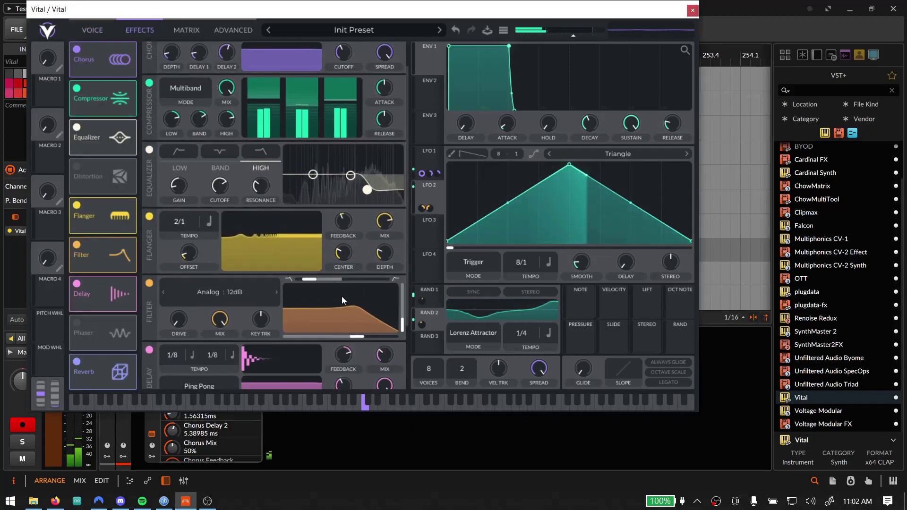
scroll(319, 285, "down", 1)
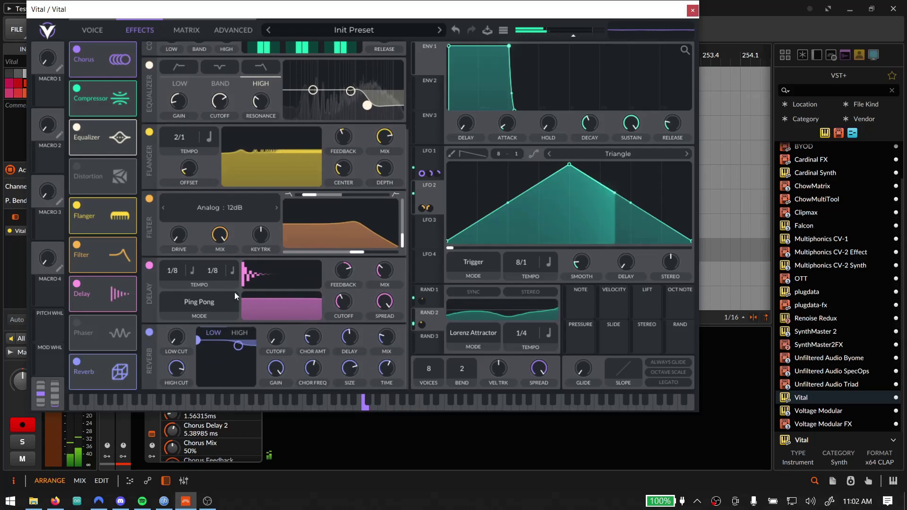
left_click_drag(213, 272, 214, 242)
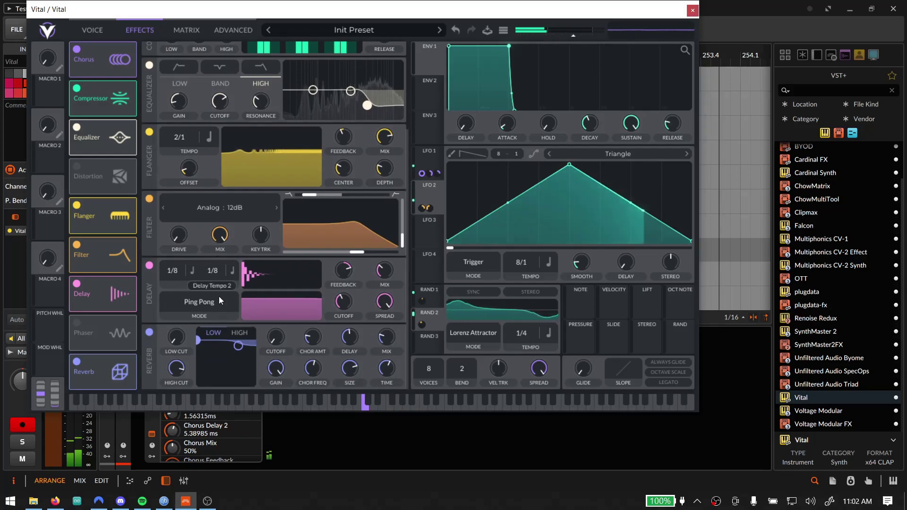
left_click_drag(177, 271, 178, 242)
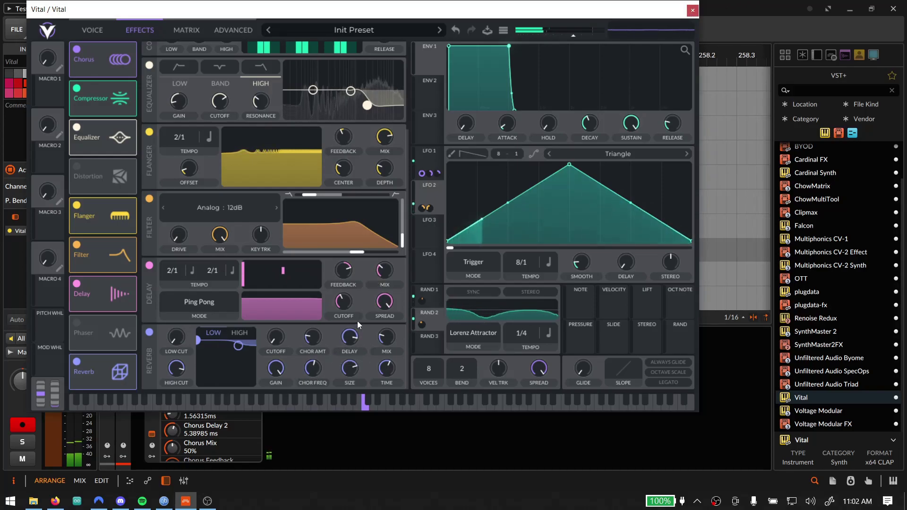
left_click_drag(382, 340, 382, 333)
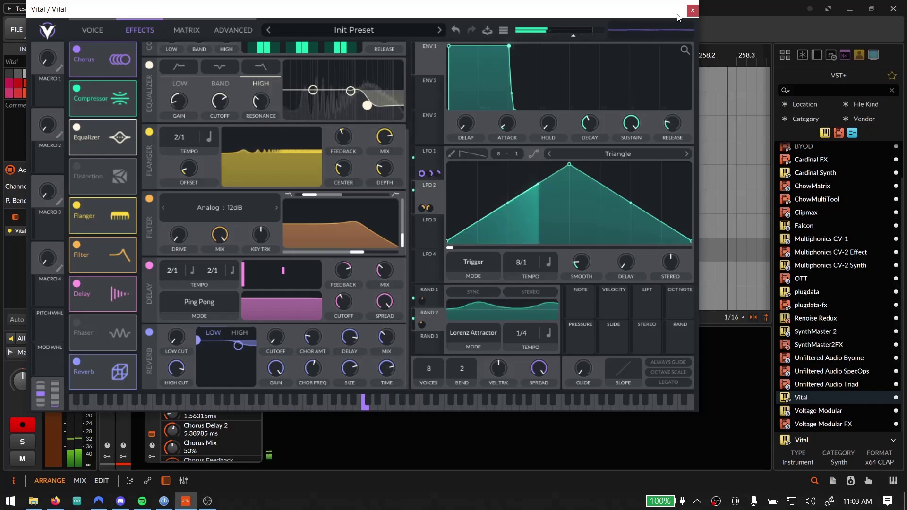
left_click(692, 9)
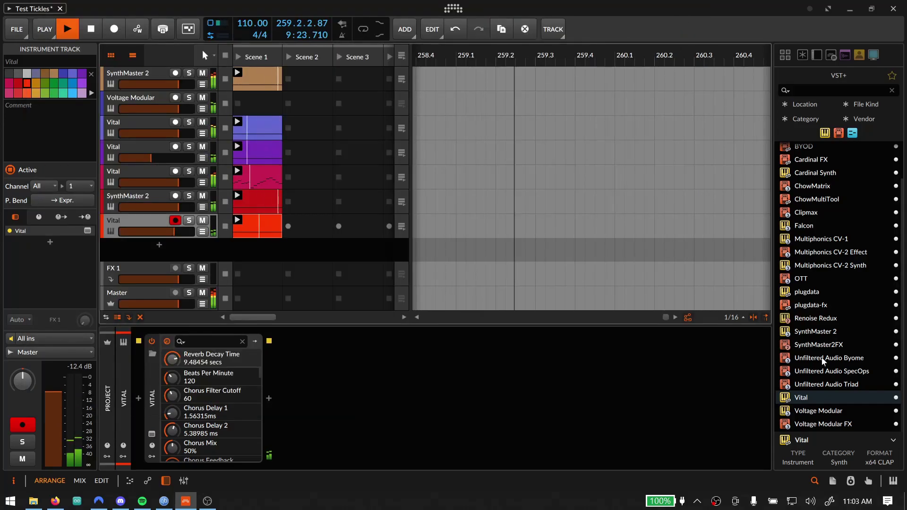
scroll(824, 301, "up", 2)
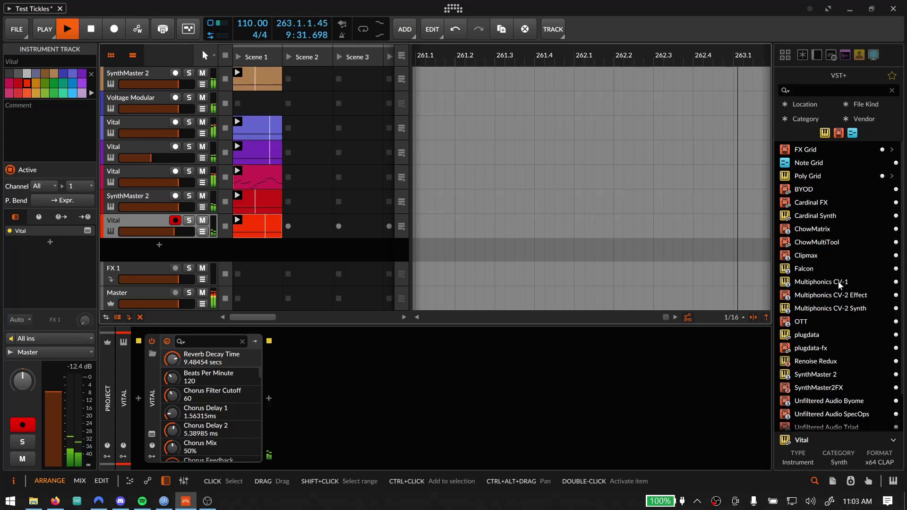
scroll(838, 286, "down", 1)
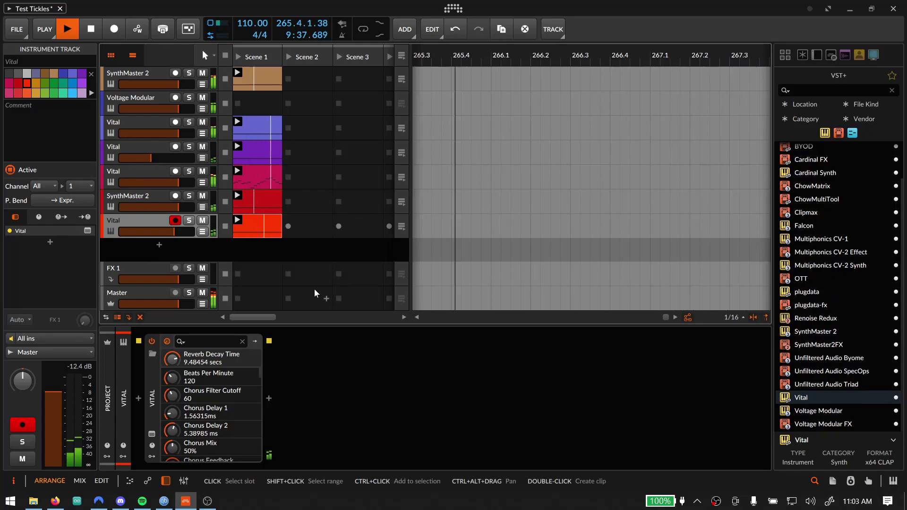
Switch to the mixer view and adjust the first SynthMaster 2's ADSR 1 release slope, with a release time of 884 ms
key("alt+2")
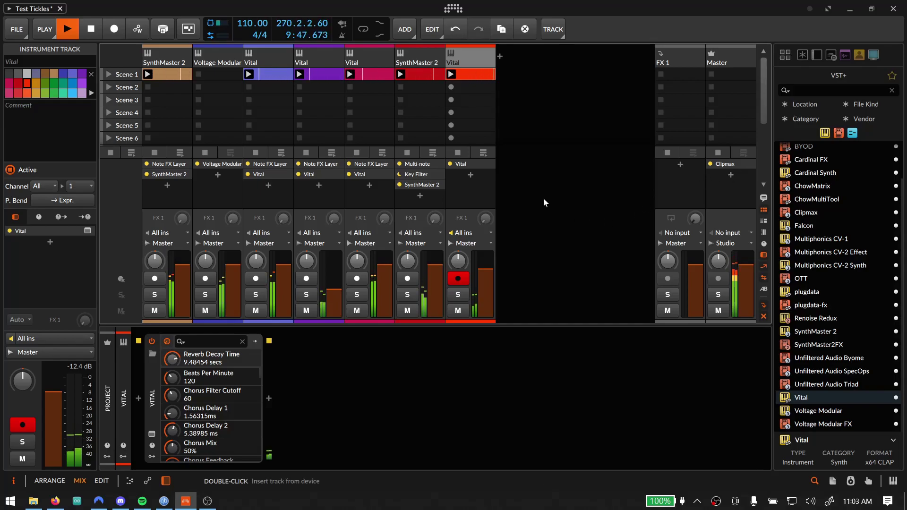
left_click(154, 65)
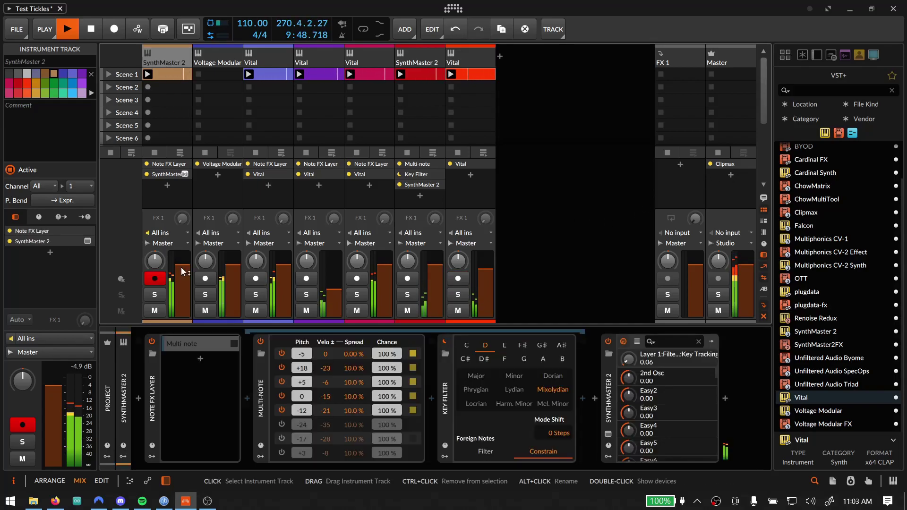
left_click(609, 436)
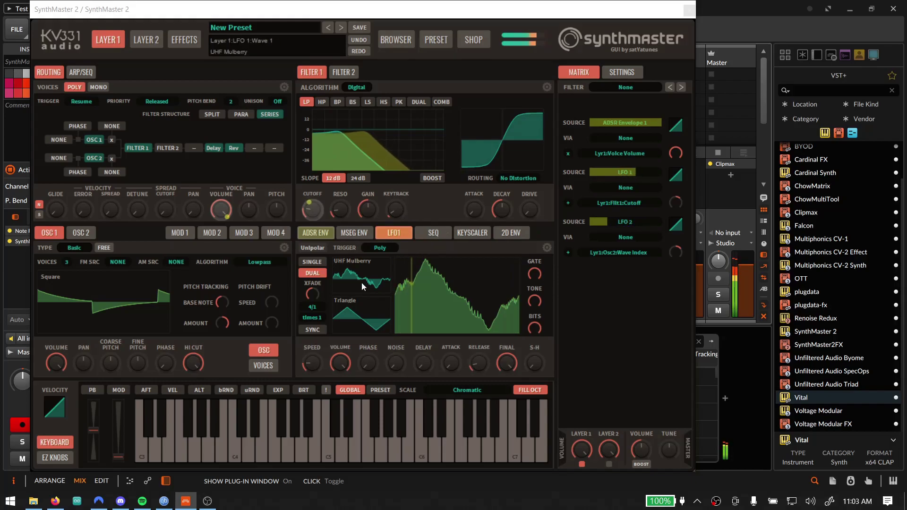
left_click(319, 231)
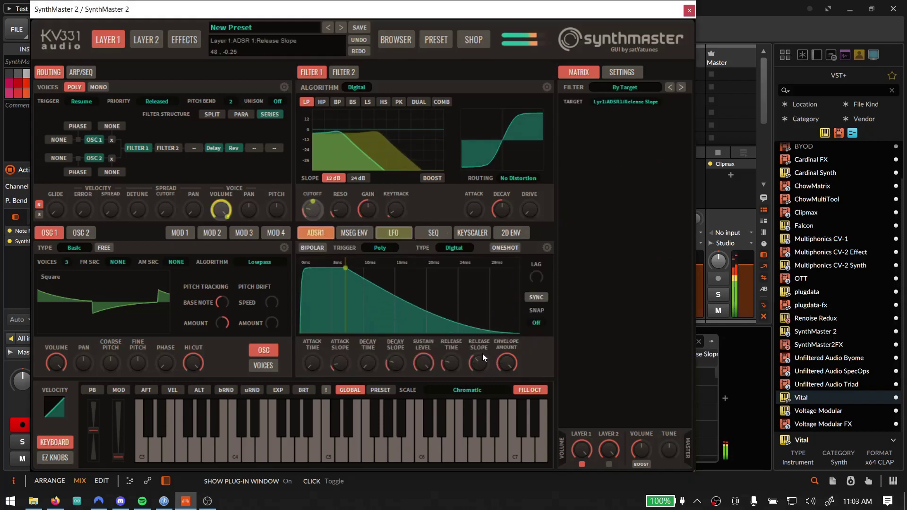
left_click_drag(482, 344, 472, 317)
left_click(689, 10)
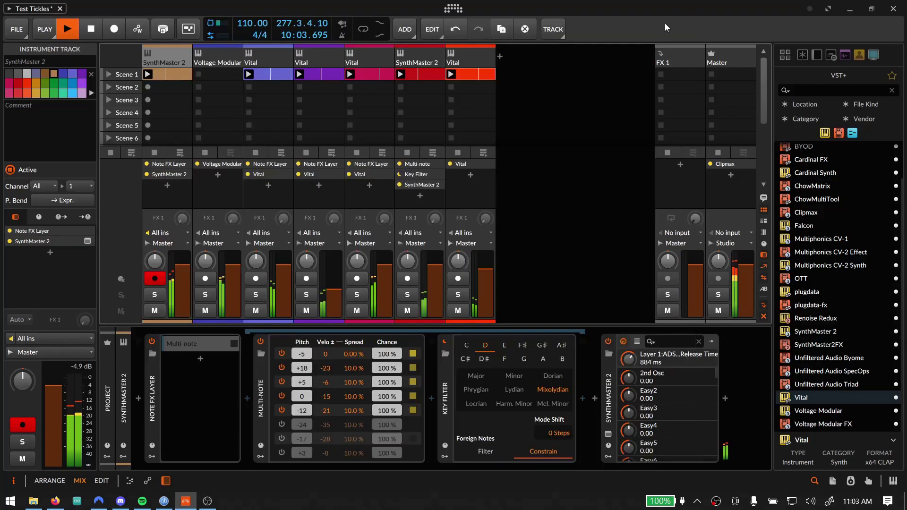
On the pink Vital track, adjust envelope 1's release and set its sustain to about 0.39
left_click(377, 63)
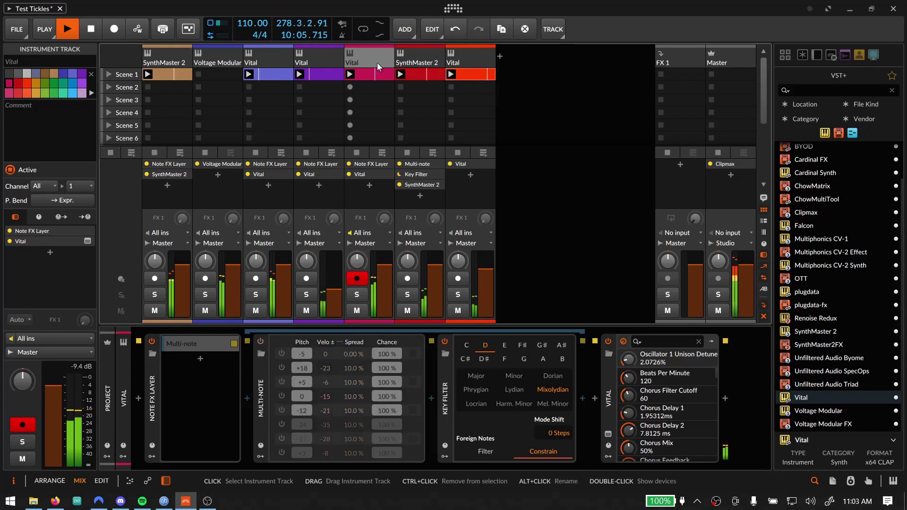
left_click(608, 434)
left_click_drag(639, 129, 671, 119)
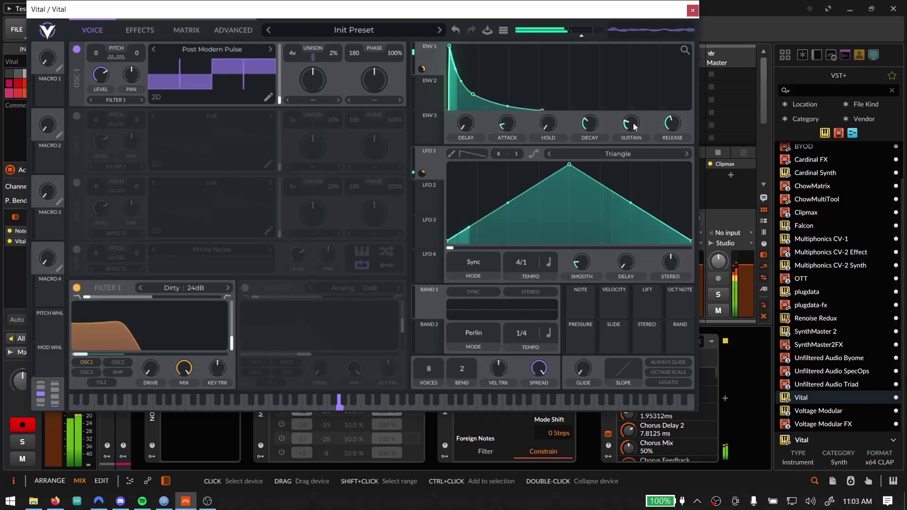
left_click(688, 11)
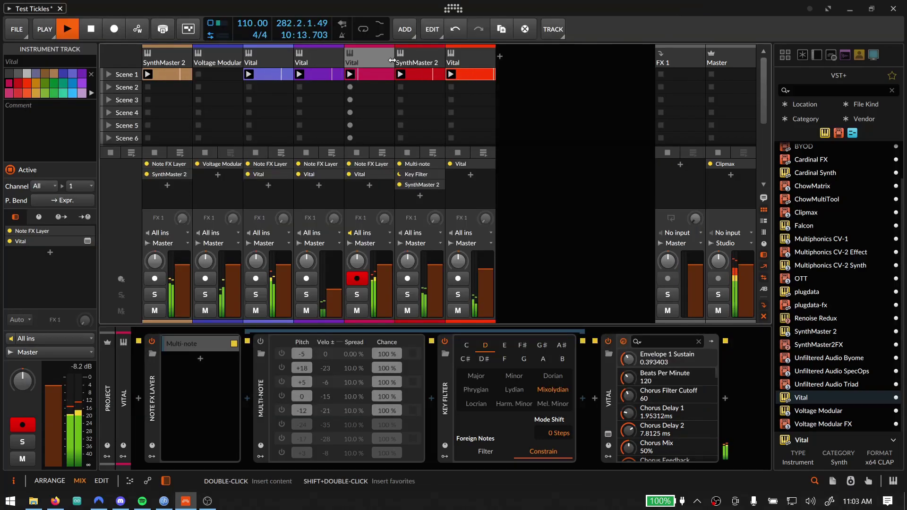
On the red SynthMaster 2 track, set ADSR 1's release time to 292 ms and raise its release slope
left_click(423, 62)
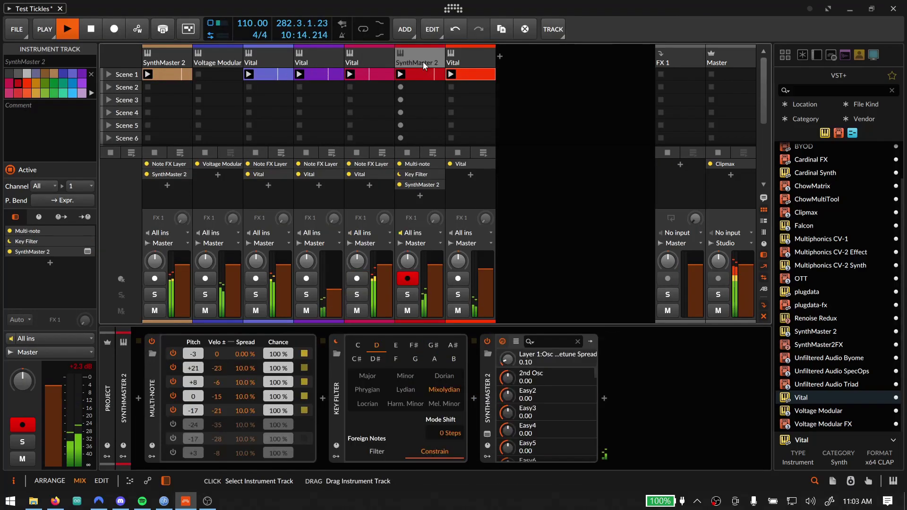
left_click(487, 433)
left_click(315, 232)
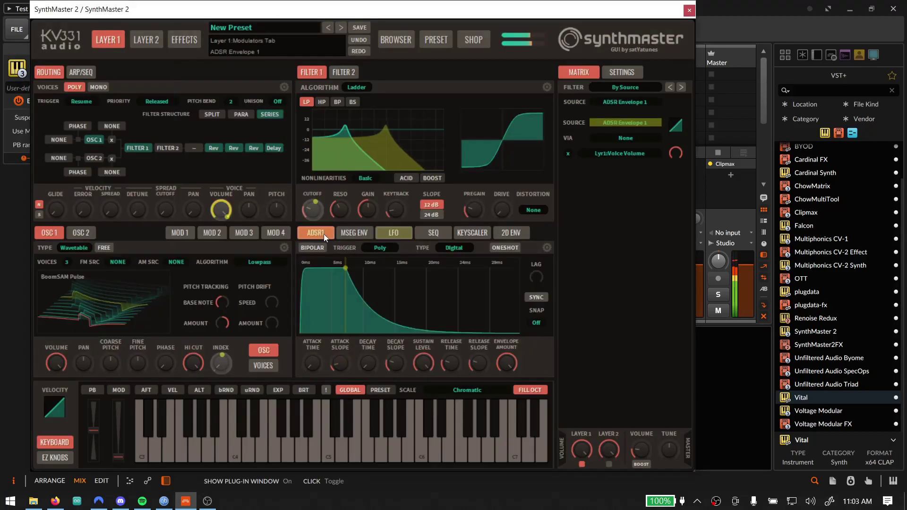
left_click_drag(451, 345, 451, 343)
left_click_drag(477, 363, 514, 358)
left_click_drag(479, 364, 454, 366)
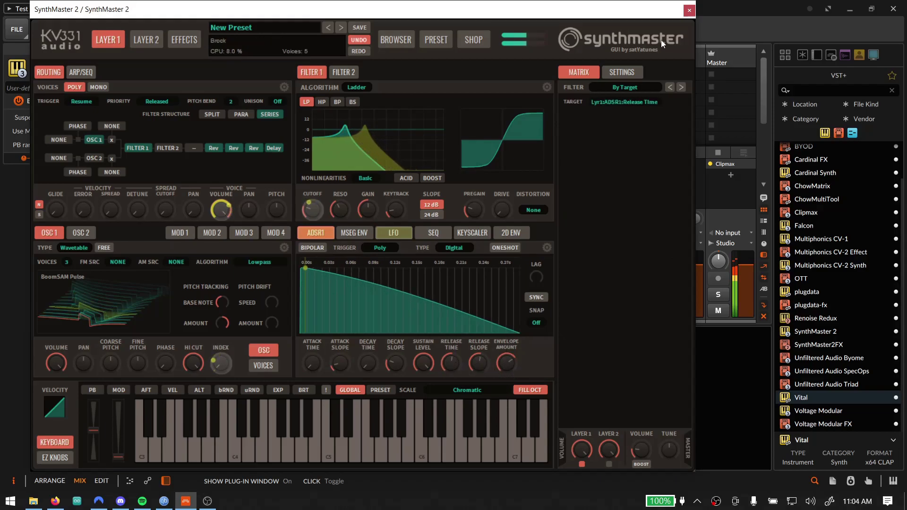
left_click(689, 11)
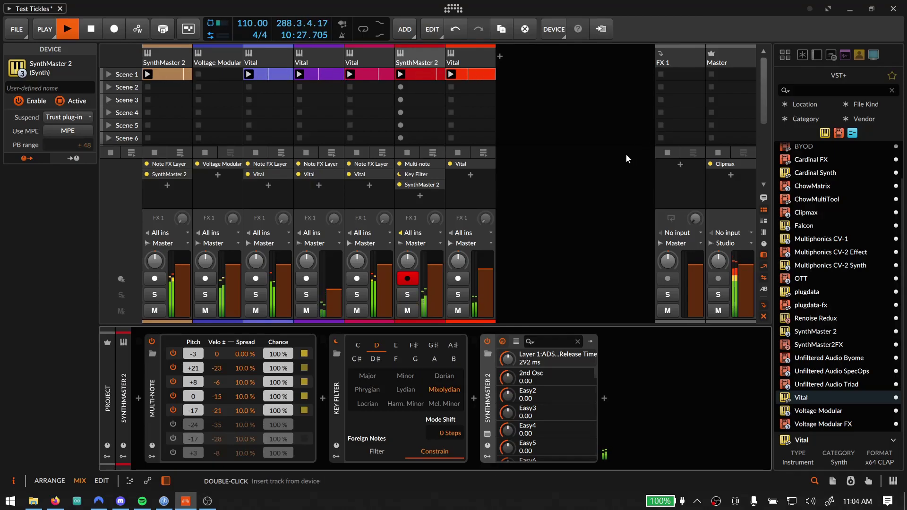
On the orange-red Vital track, slightly shorten envelope 1's decay and set its release to about 5.94 seconds
left_click(471, 51)
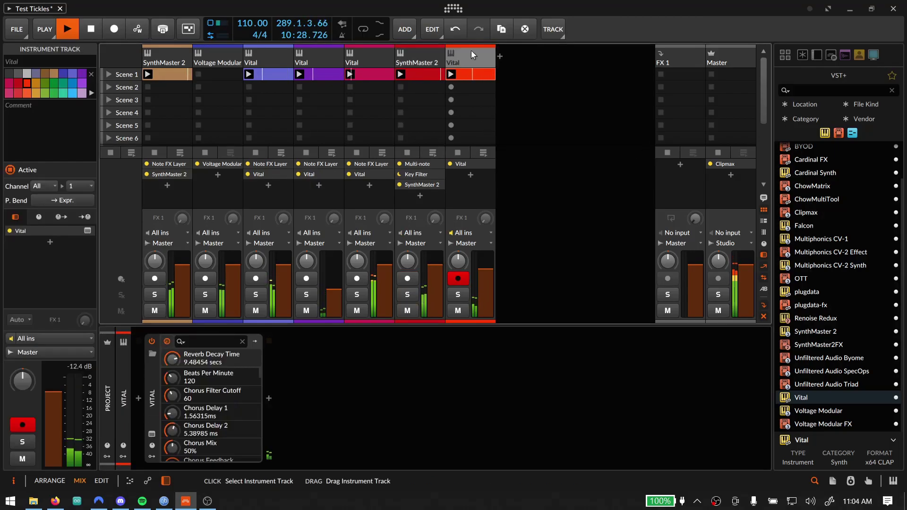
left_click(152, 434)
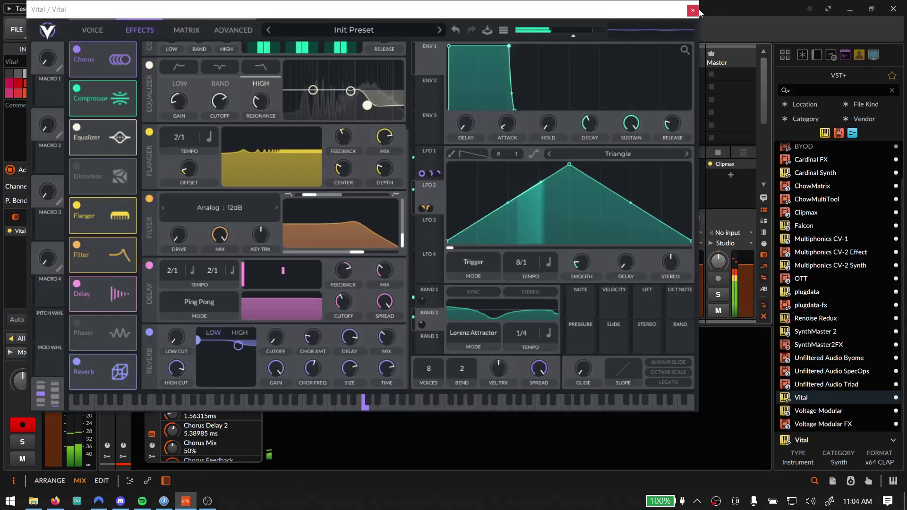
left_click_drag(690, 126, 678, 101)
left_click_drag(592, 129, 589, 128)
left_click_drag(672, 125, 675, 108)
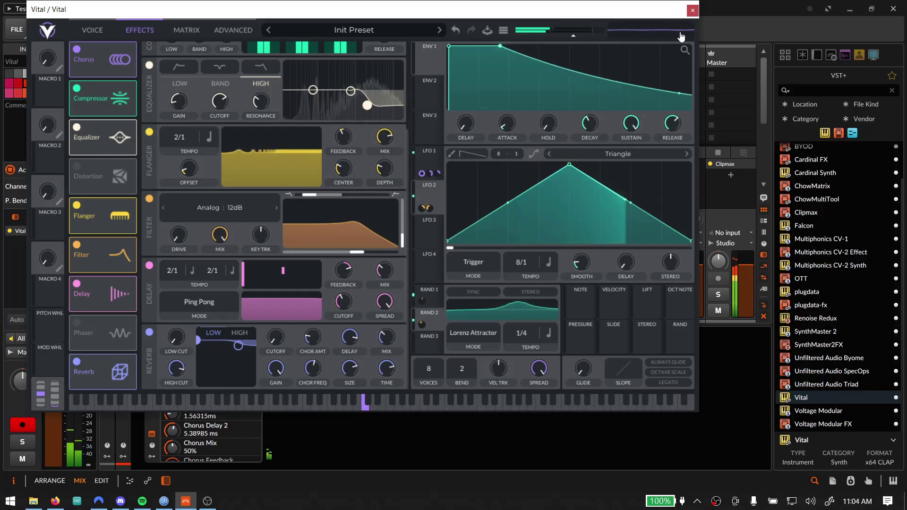
left_click(692, 10)
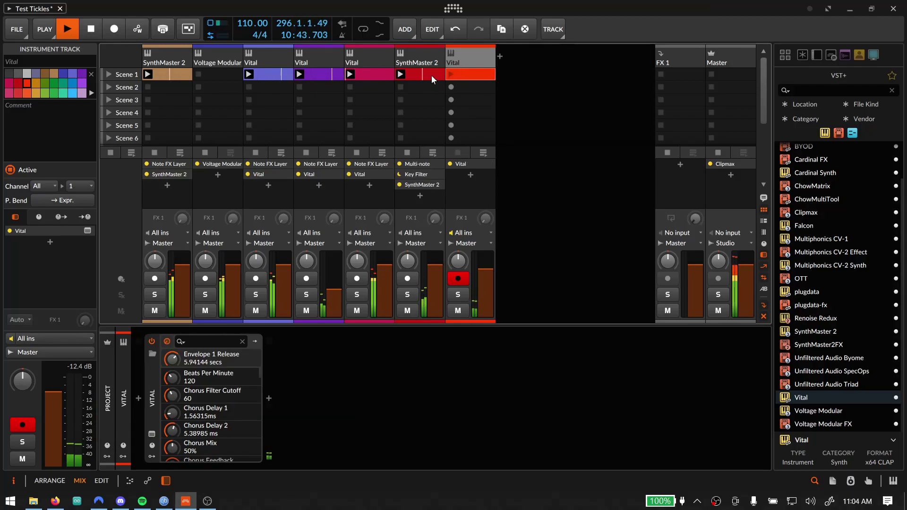
Review the envelope and modulation settings of the SynthMaster 2 on the red track
left_click(418, 59)
left_click(486, 433)
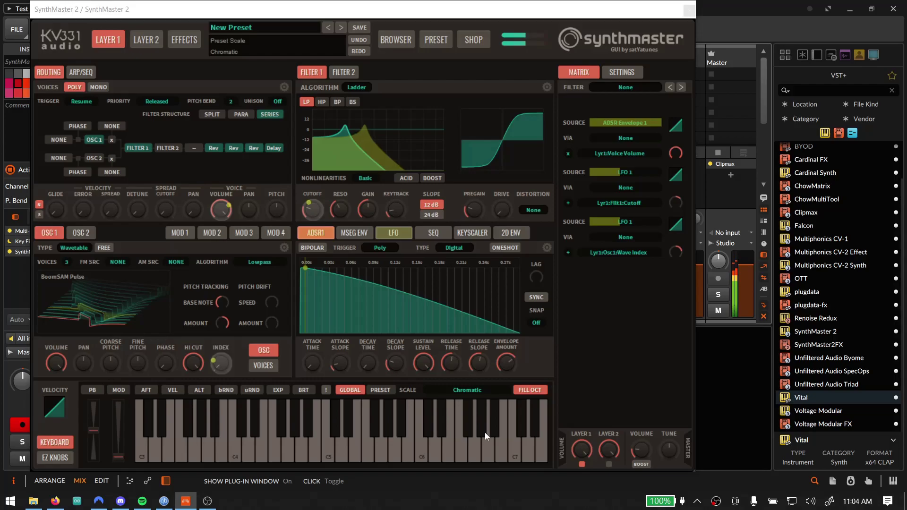
left_click(689, 11)
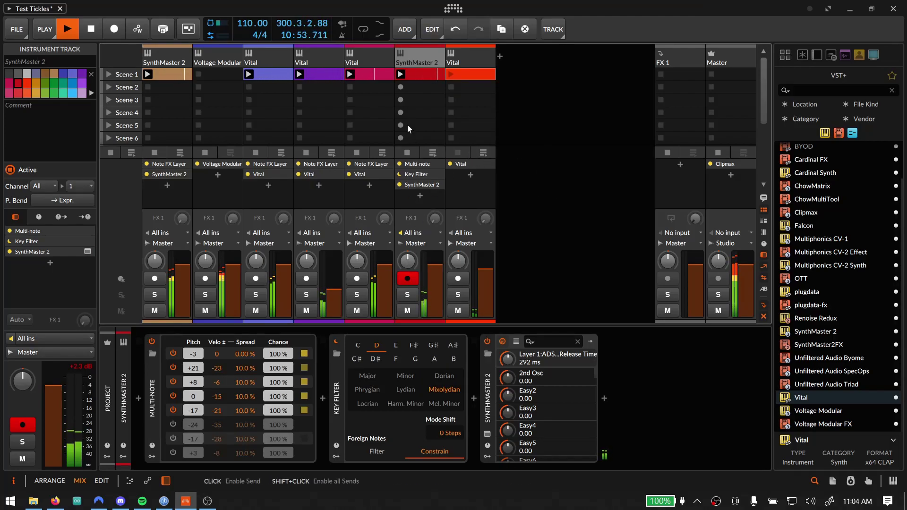
Stop the red SynthMaster 2 track's clip and set envelope 1's release on the pink Vital track to about 3.1 seconds
left_click(409, 153)
left_click(370, 57)
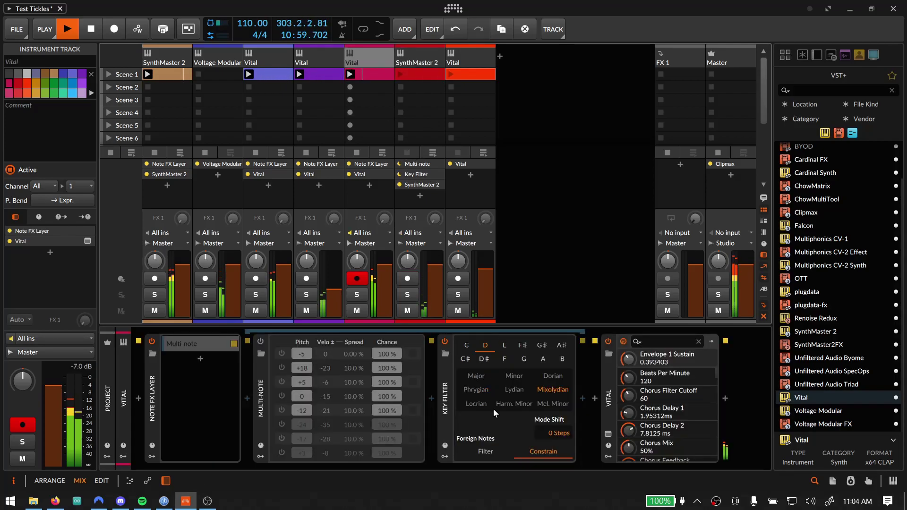
left_click(608, 434)
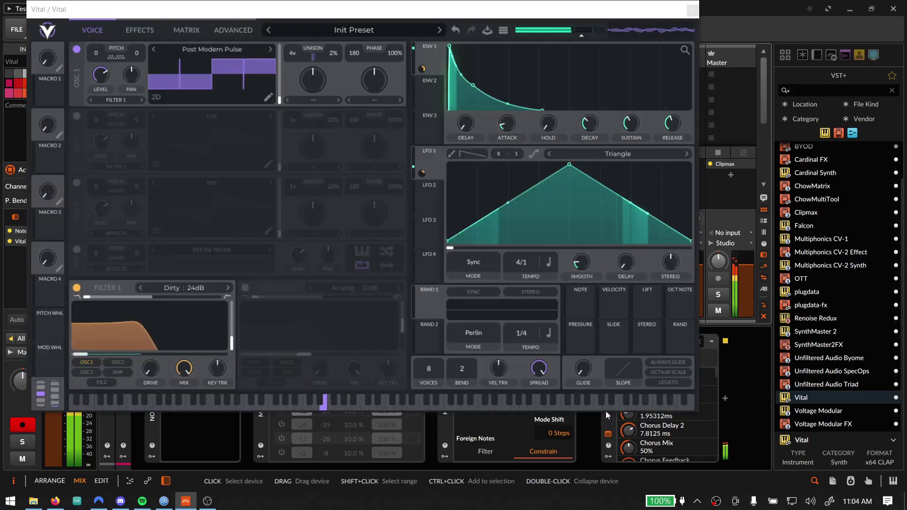
left_click_drag(668, 126, 634, 120)
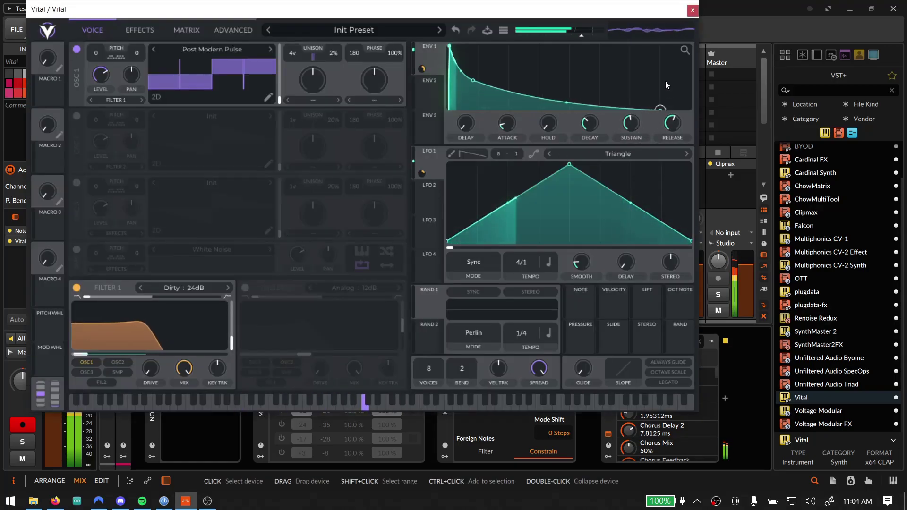
left_click(692, 10)
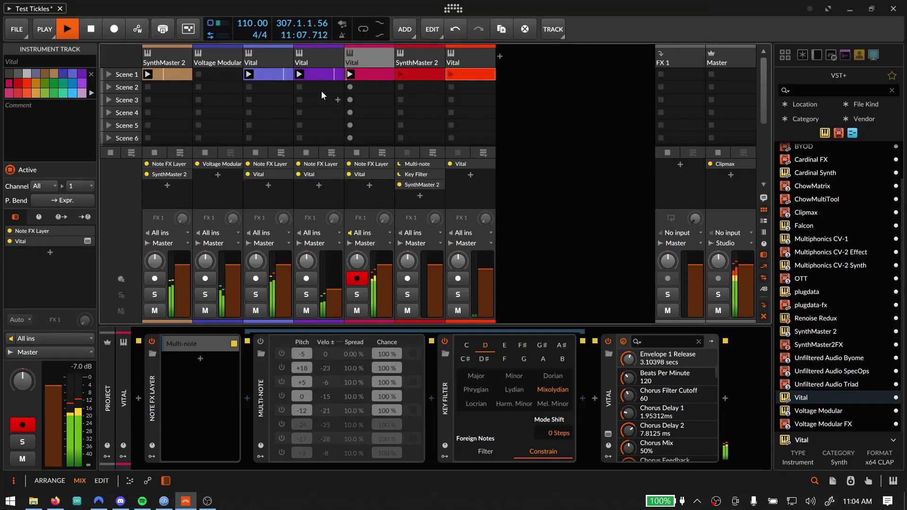
Gradually fade the Voltage Modular track's volume down to well below -6 dB
left_click(216, 63)
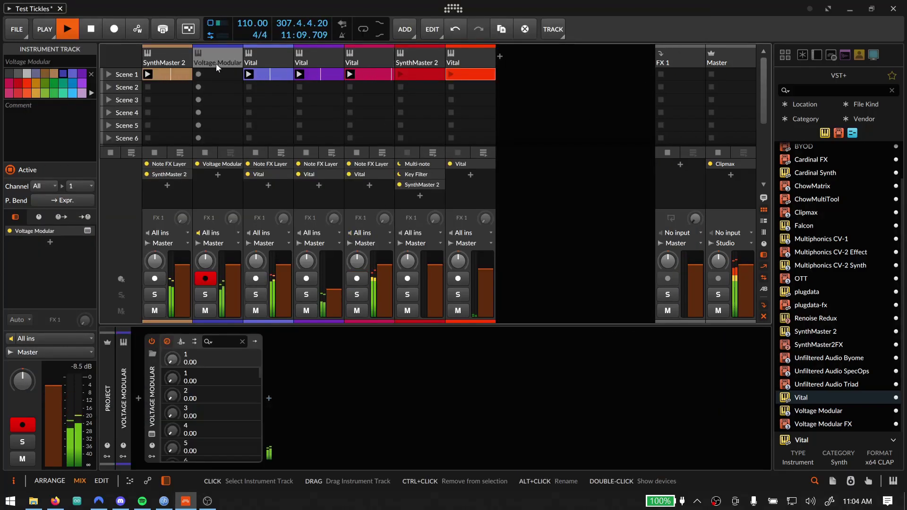
left_click_drag(236, 271, 205, 263)
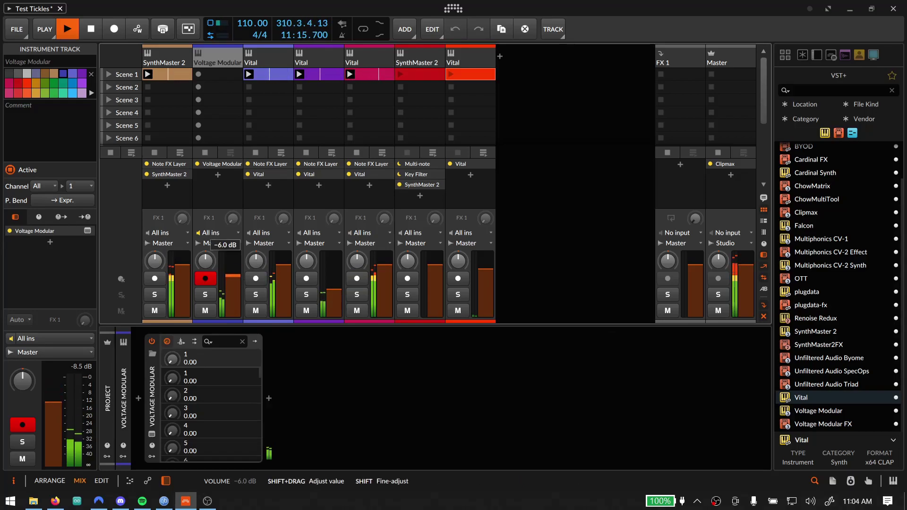
left_click_drag(205, 263, 233, 296)
Lower the pre gain of Clipmax on the master track to about 2.69 dB
left_click(724, 59)
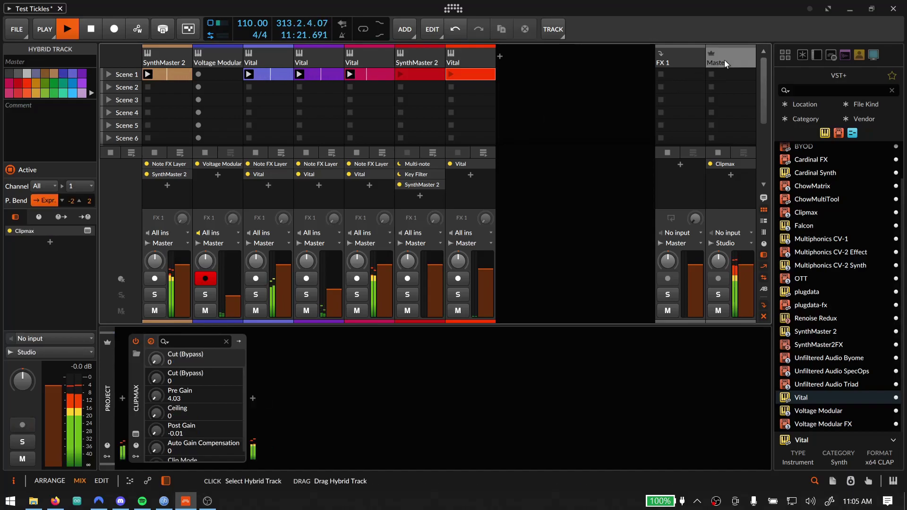
left_click(138, 433)
left_click_drag(372, 115, 375, 119)
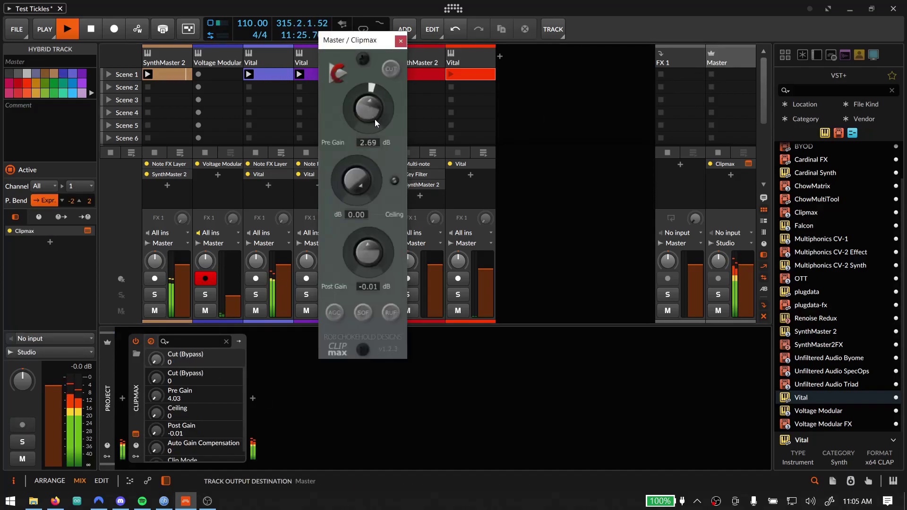
left_click(401, 41)
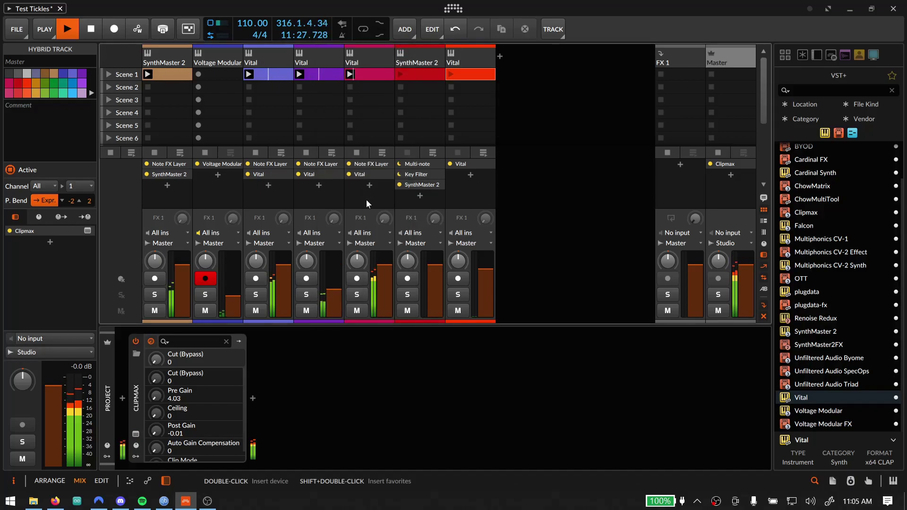
On the blue Vital track, set envelope 1's release to about 2.01 seconds and stop its clip
mouse_move(205, 260)
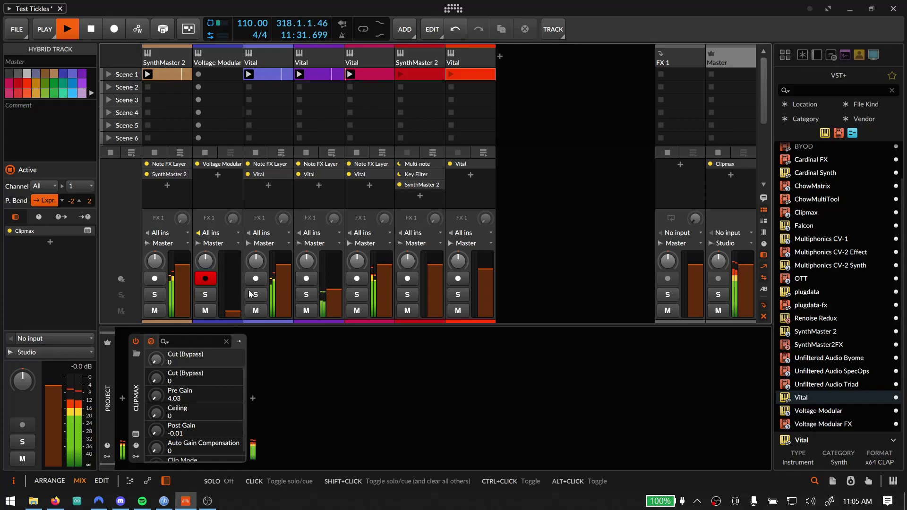
left_click(280, 76)
left_click(260, 433)
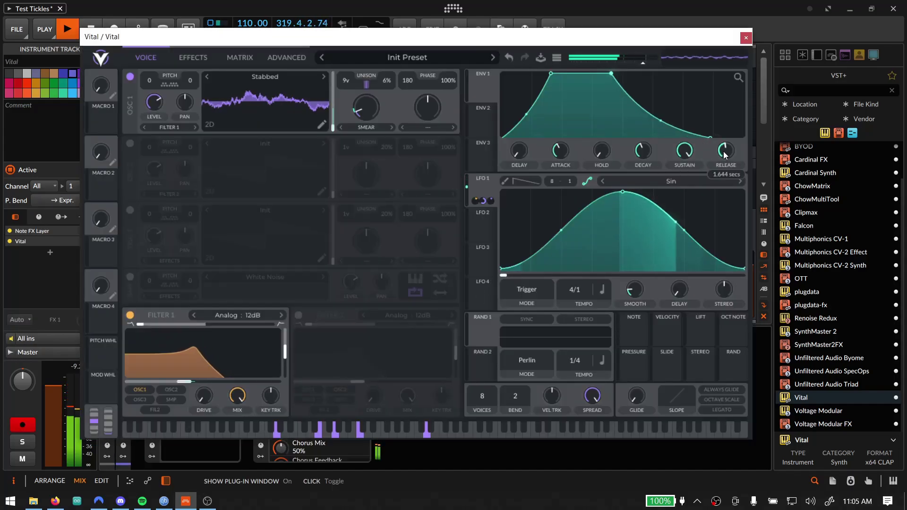
left_click(747, 40)
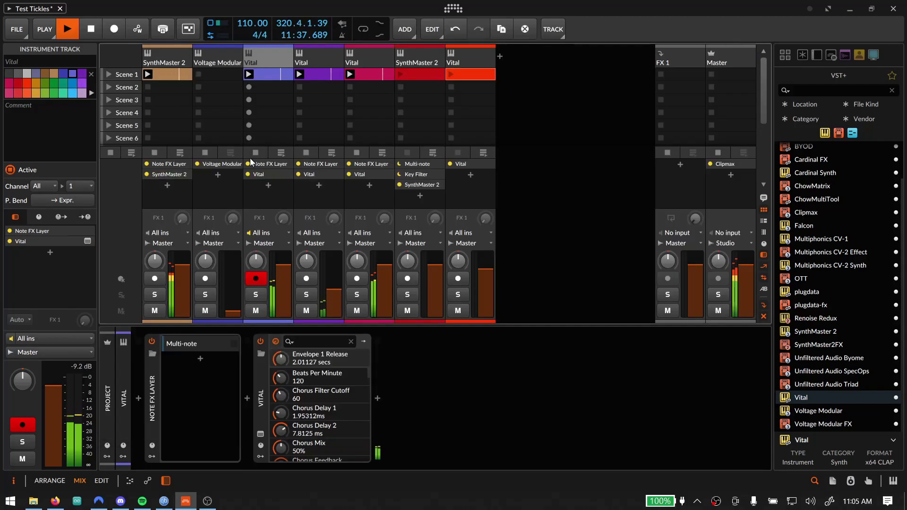
On the purple Vital track, set envelope 1's release to about 4.59 seconds and stop its clip
left_click(314, 57)
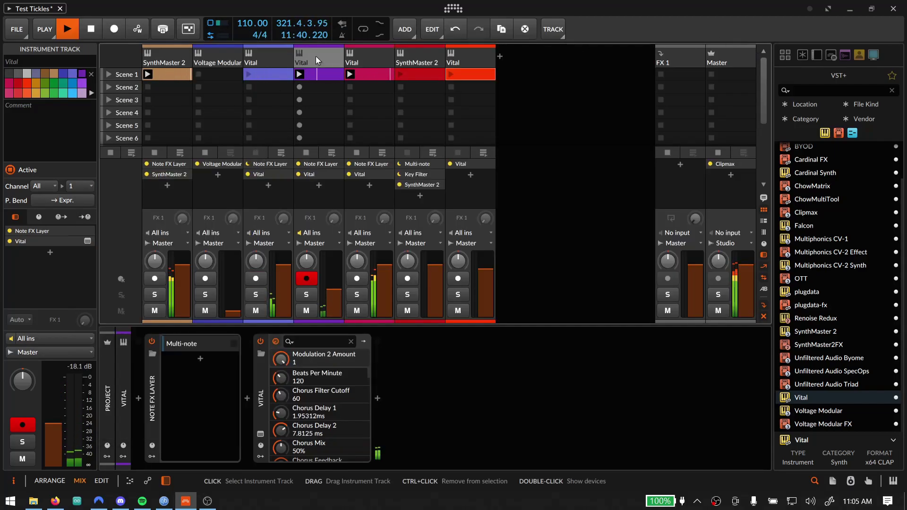
left_click(262, 435)
left_click_drag(669, 123, 673, 106)
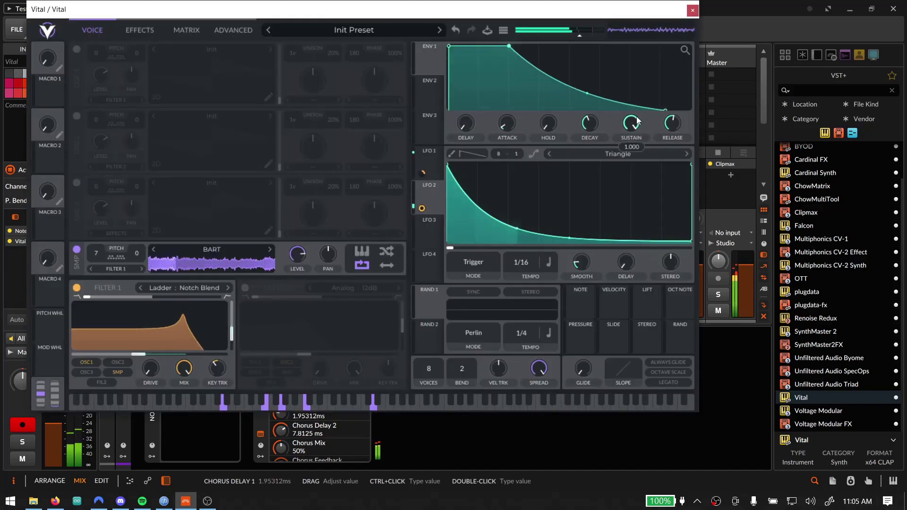
left_click(692, 10)
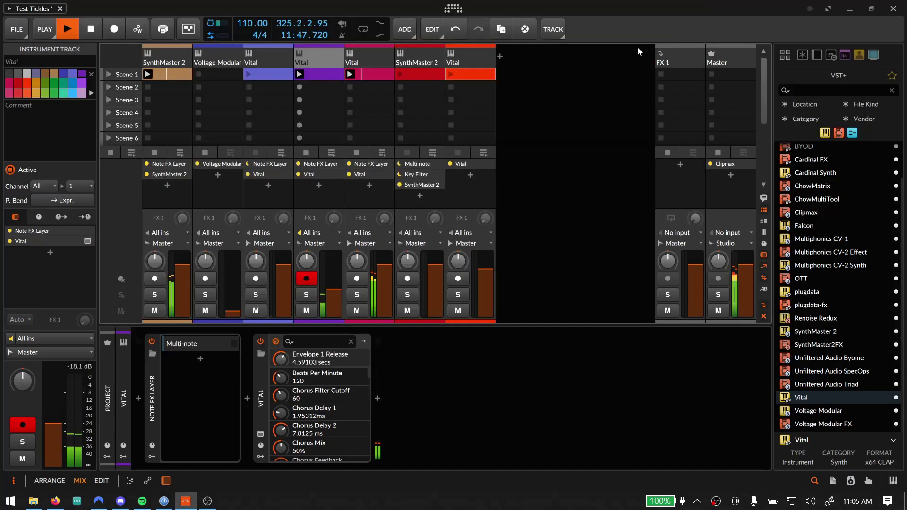
left_click(306, 152)
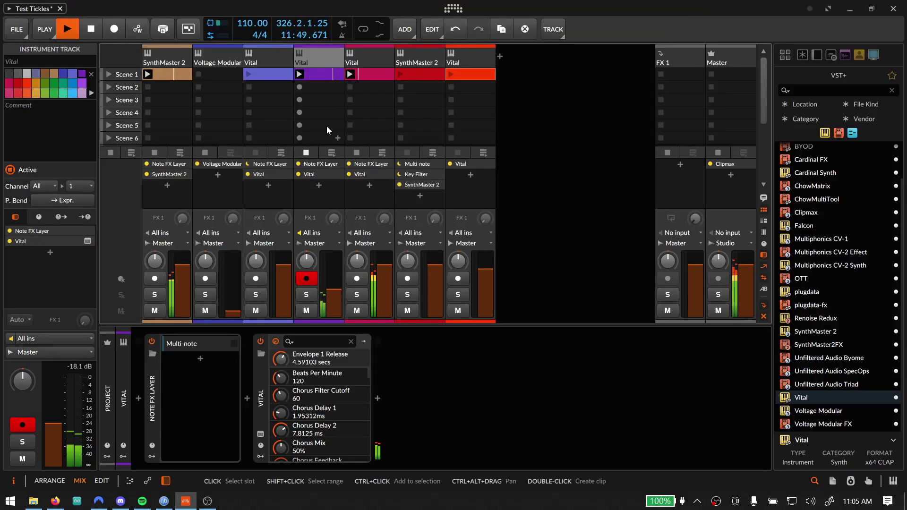
Check the envelope settings on the pink Vital and tan SynthMaster 2 tracks, and stop the tan track's clip
left_click(369, 64)
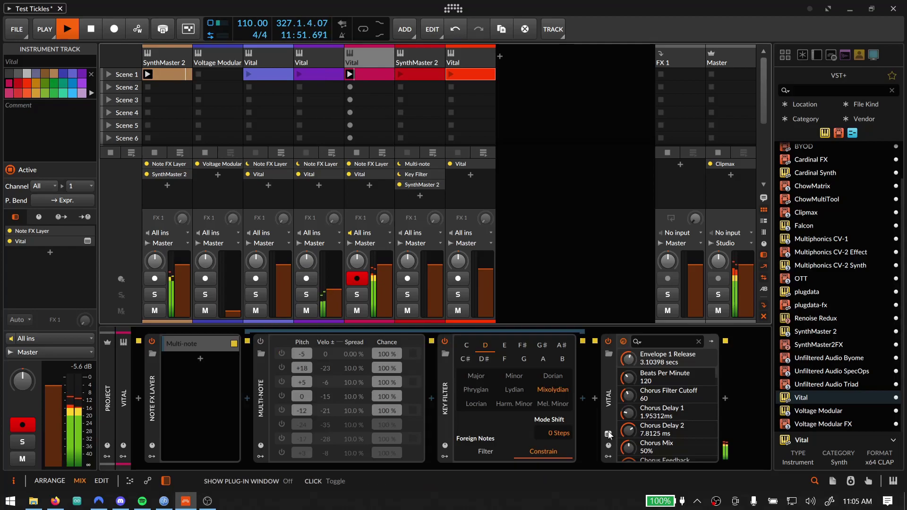
left_click(608, 433)
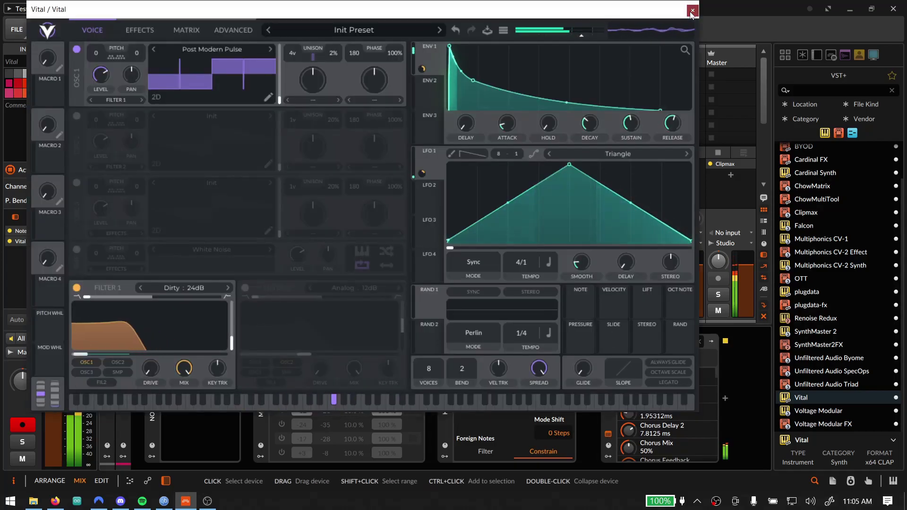
left_click(692, 11)
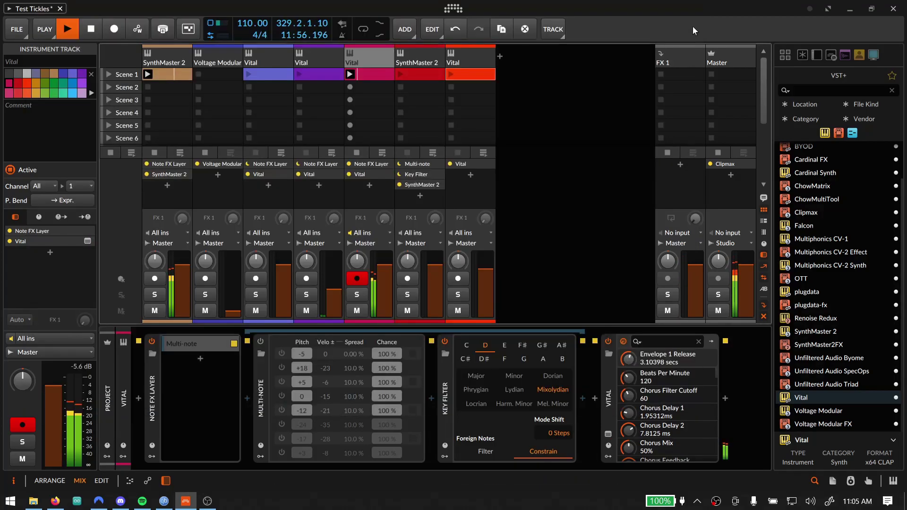
left_click(177, 62)
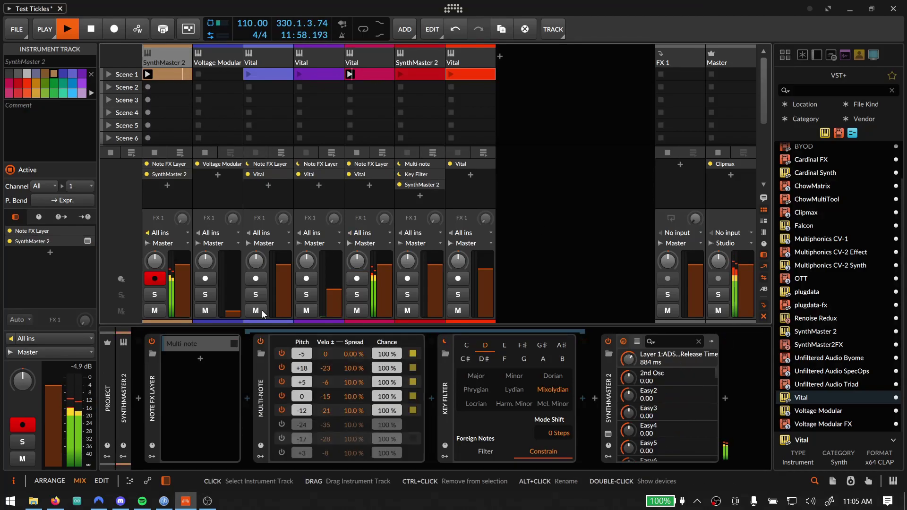
left_click(608, 434)
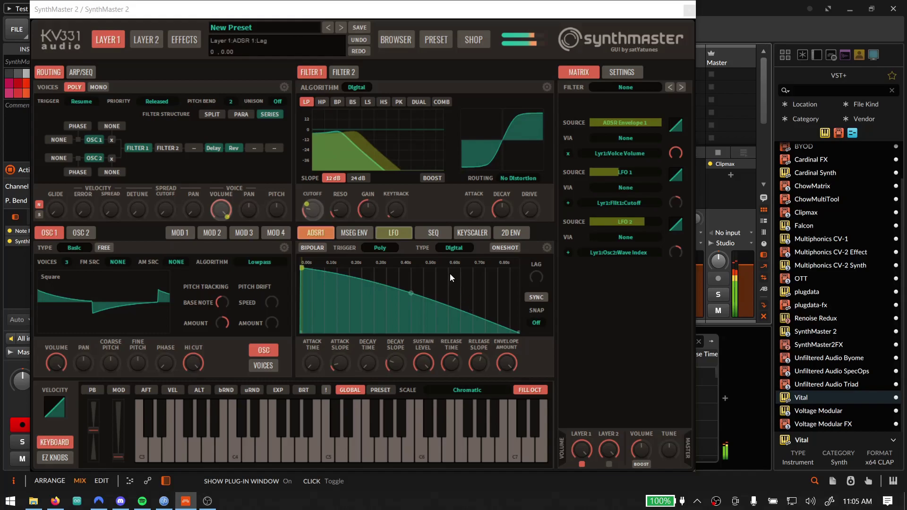
left_click(689, 9)
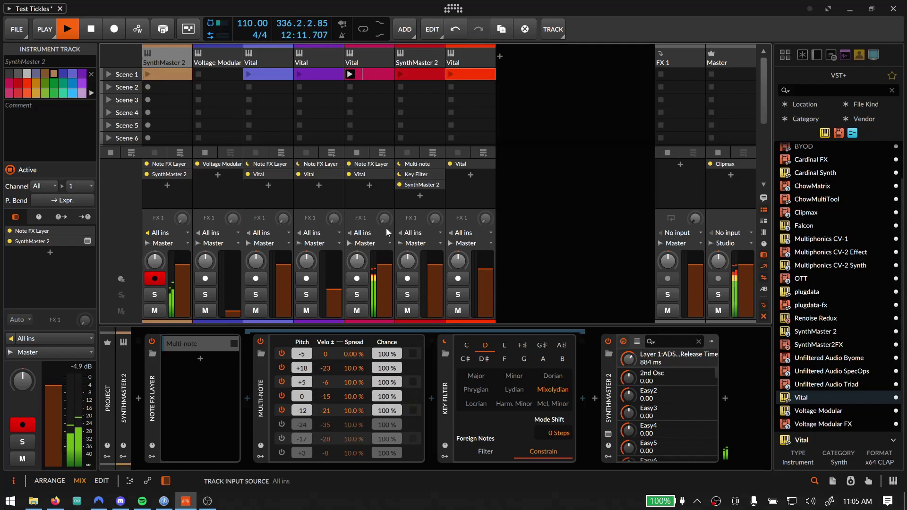
Gradually fade the pink Vital track's volume down to about -10.8 dB
left_click(375, 56)
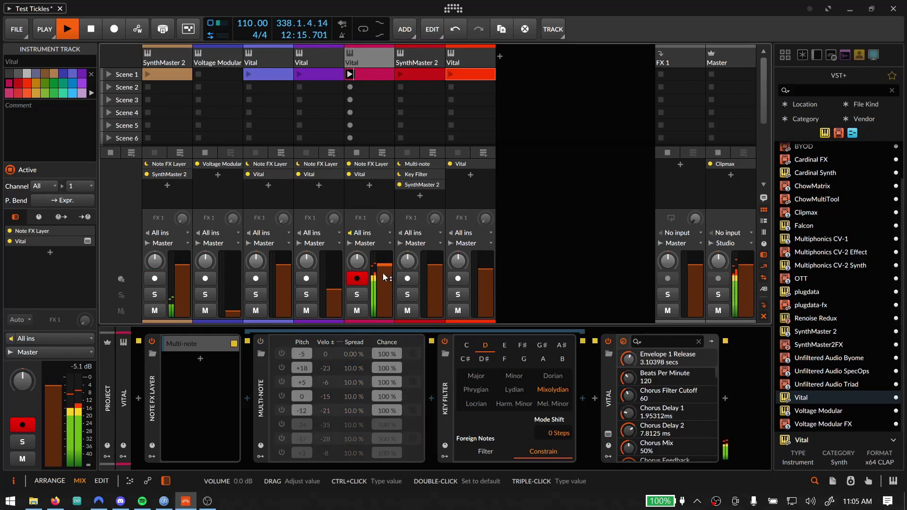
left_click_drag(381, 268, 381, 268)
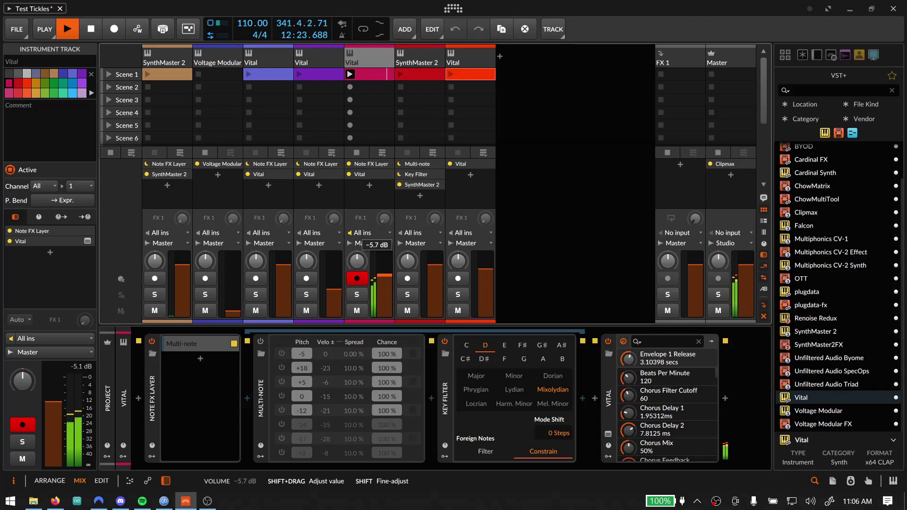
left_click_drag(385, 278, 385, 289)
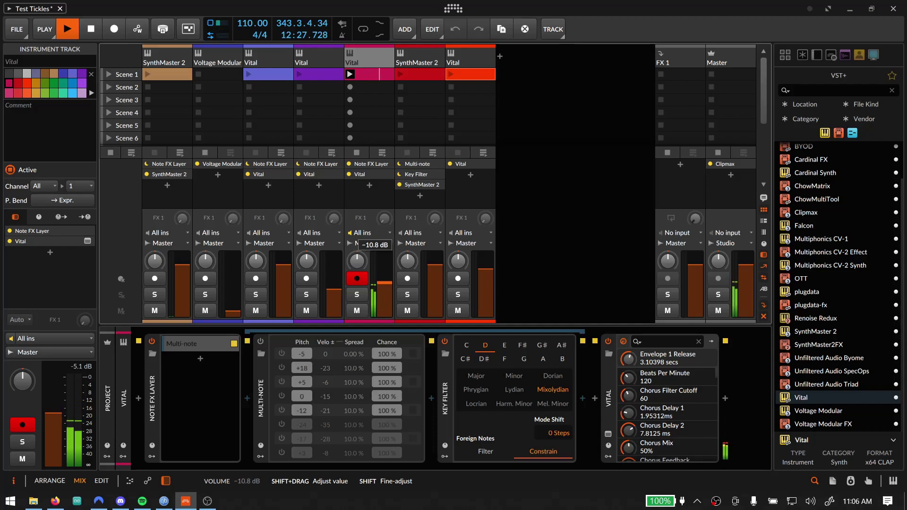